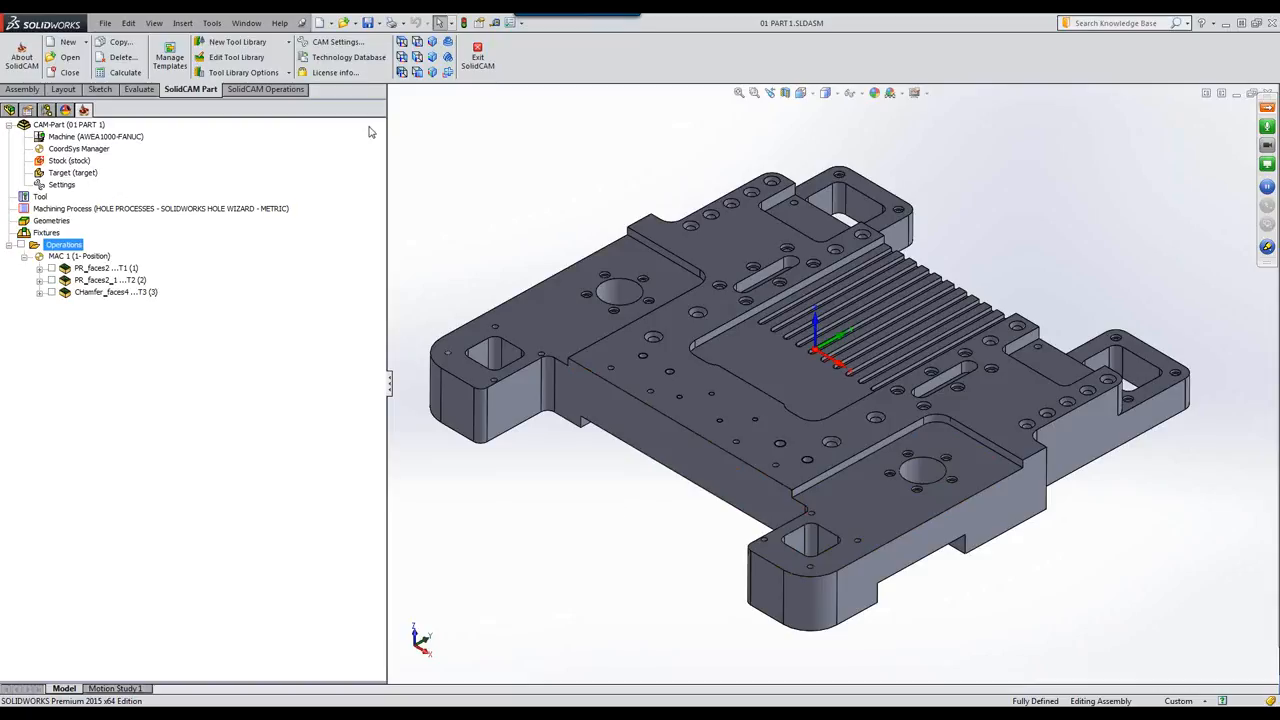
Create a Drill Recognition operation with a new drill geometry and find the holes automatically on the target model
left_click(285, 90)
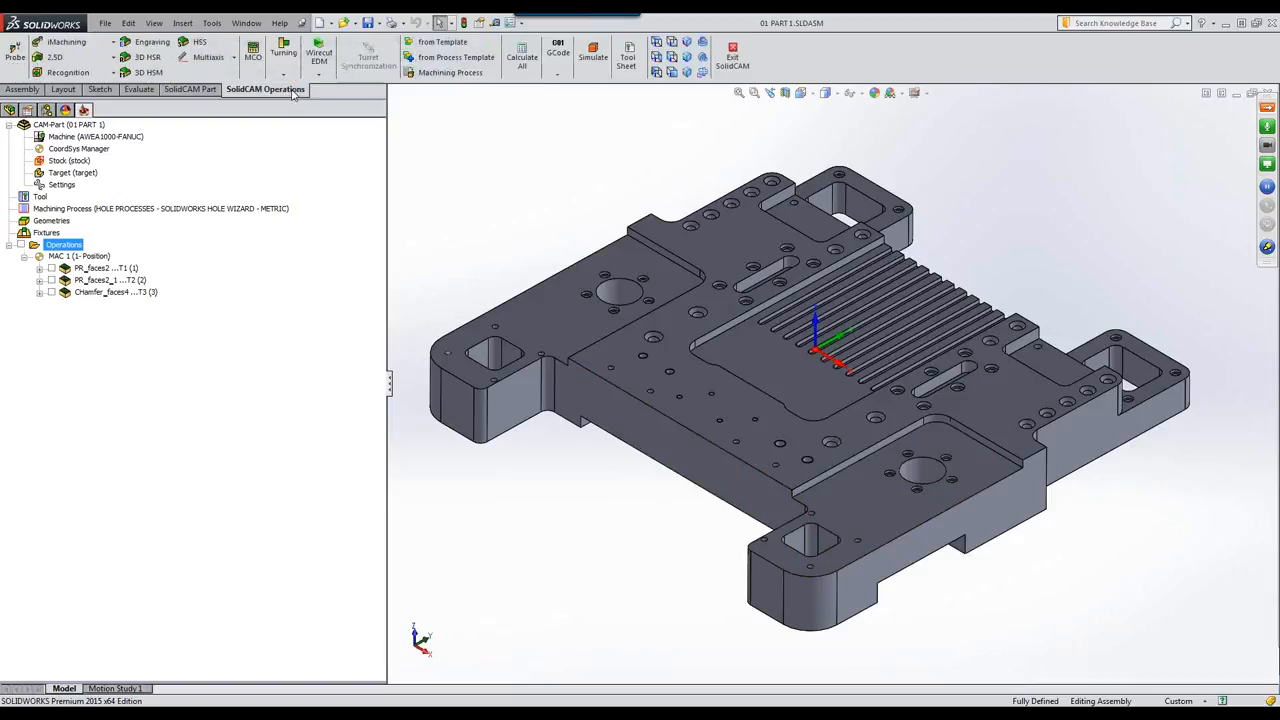
left_click(70, 73)
left_click(80, 101)
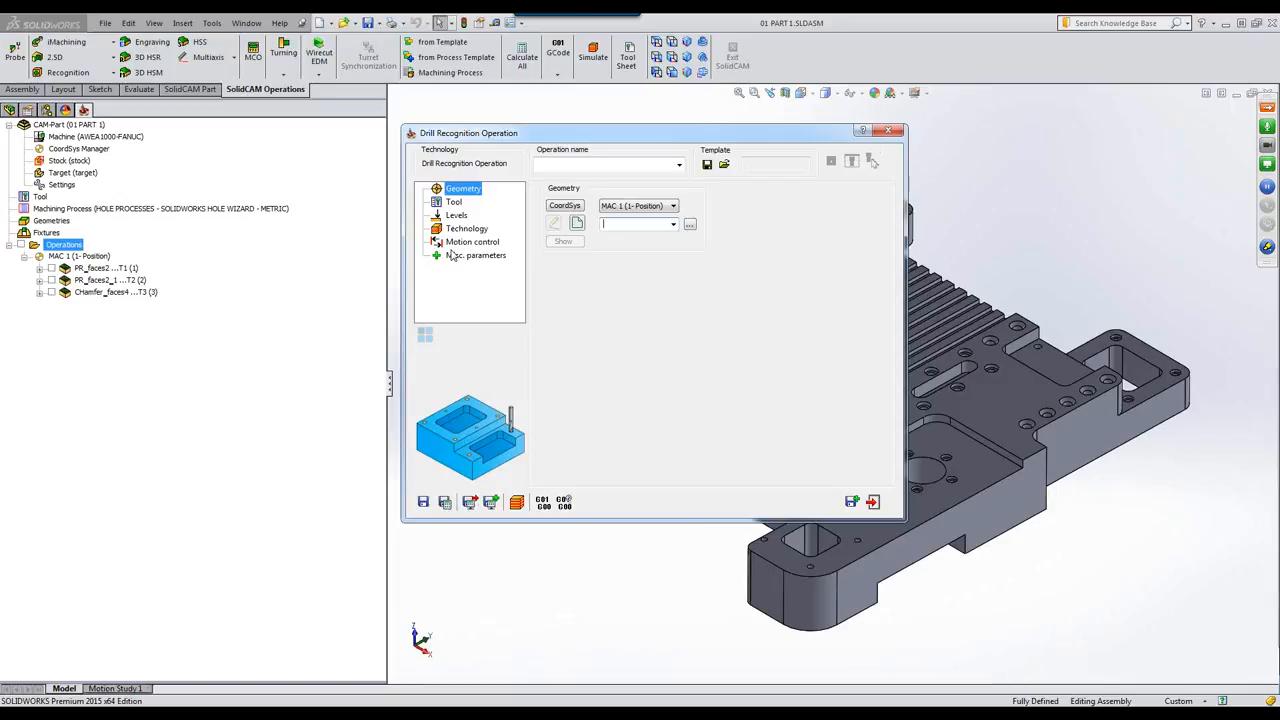
left_click(578, 222)
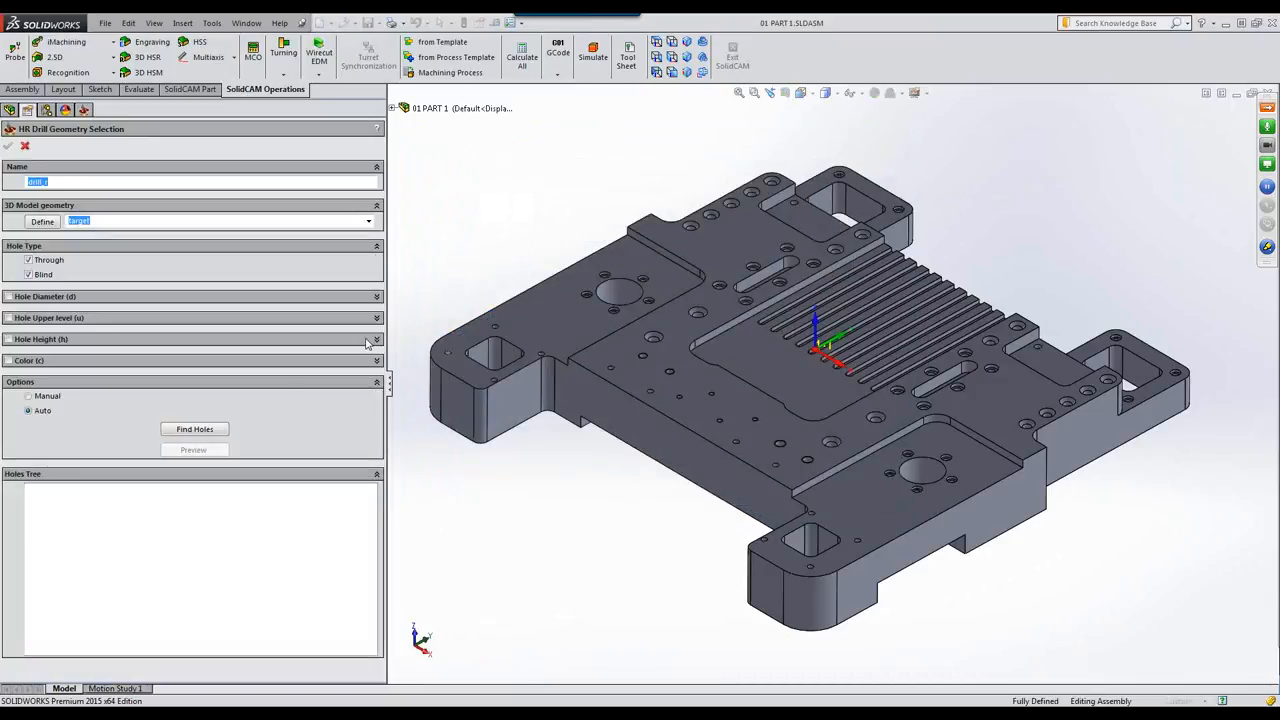
left_click(195, 430)
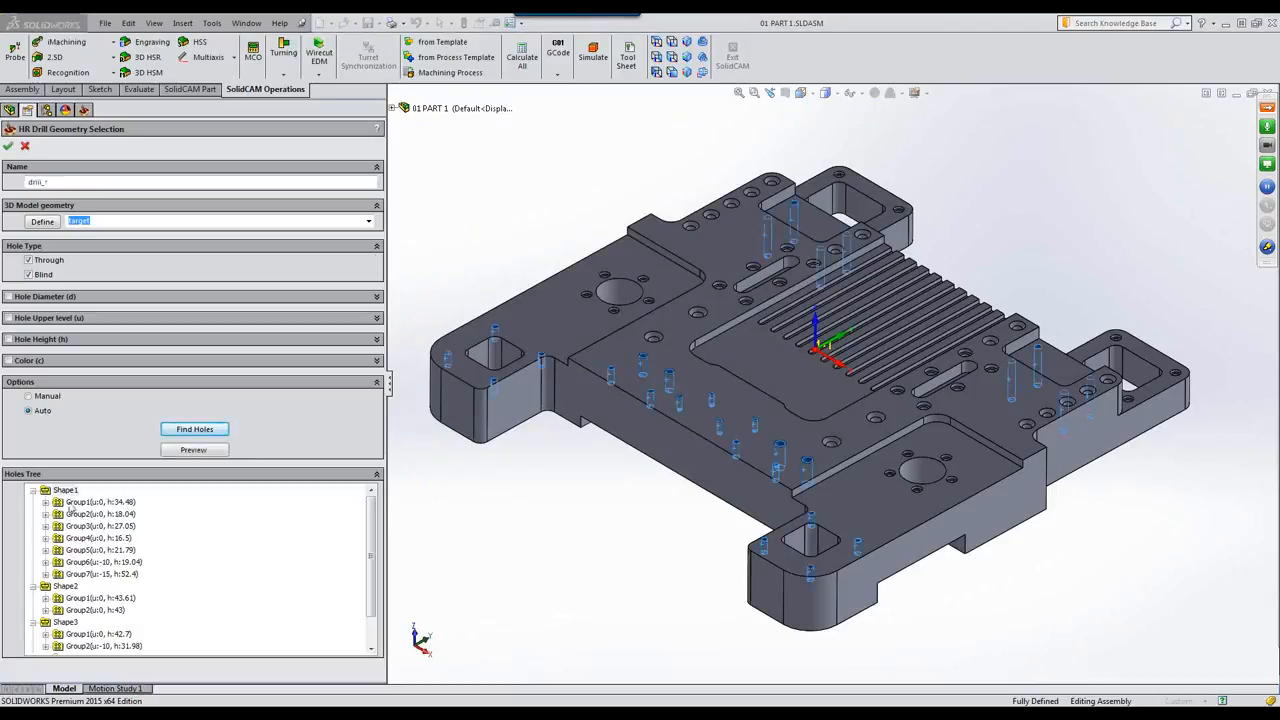
Examine which holes on the plate belong to Group2 of Shape1 and to Shape1 through Shape4 in the recognized holes tree
left_click(80, 514)
left_click(80, 514)
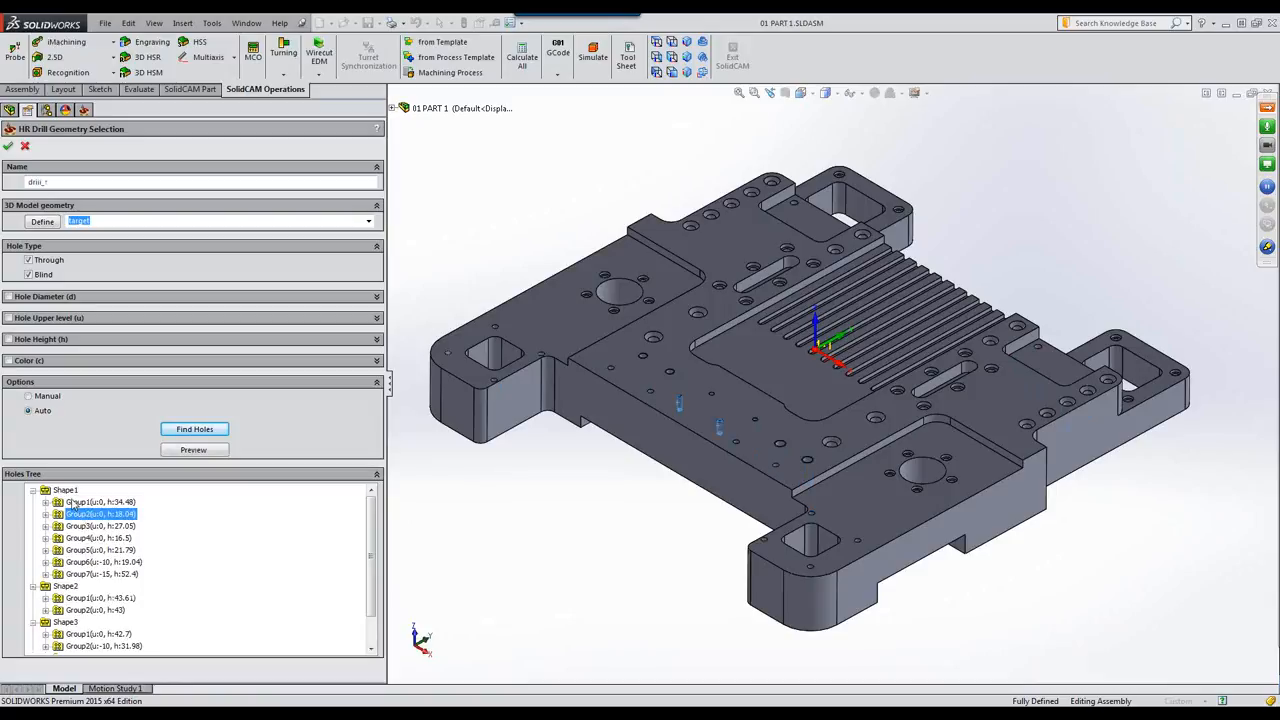
left_click(66, 490)
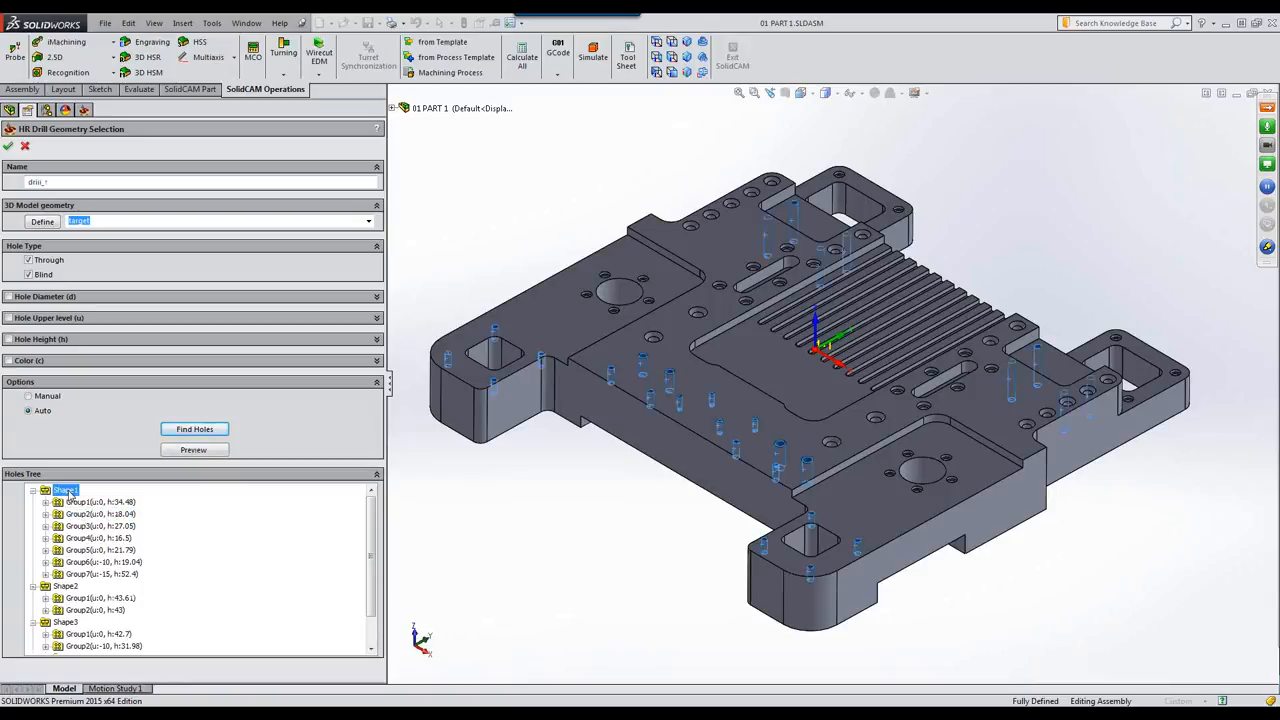
left_click(68, 588)
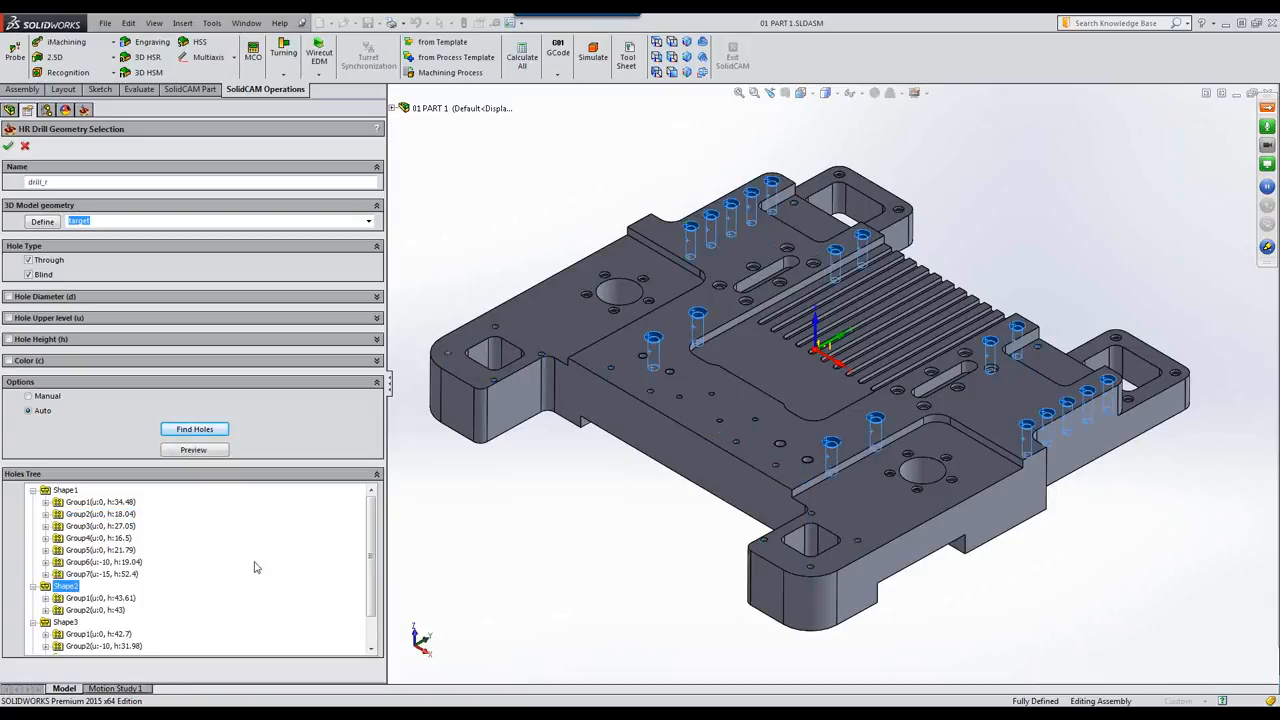
scroll(365, 552, "down", 1)
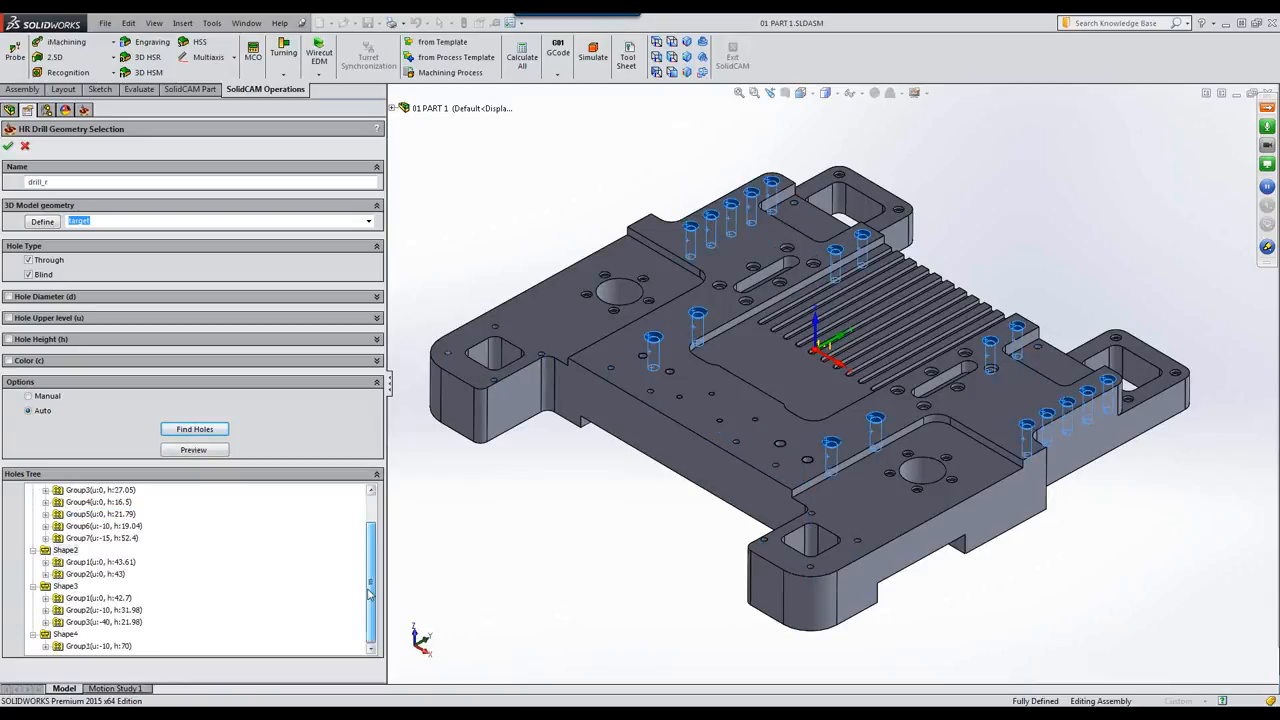
left_click(64, 586)
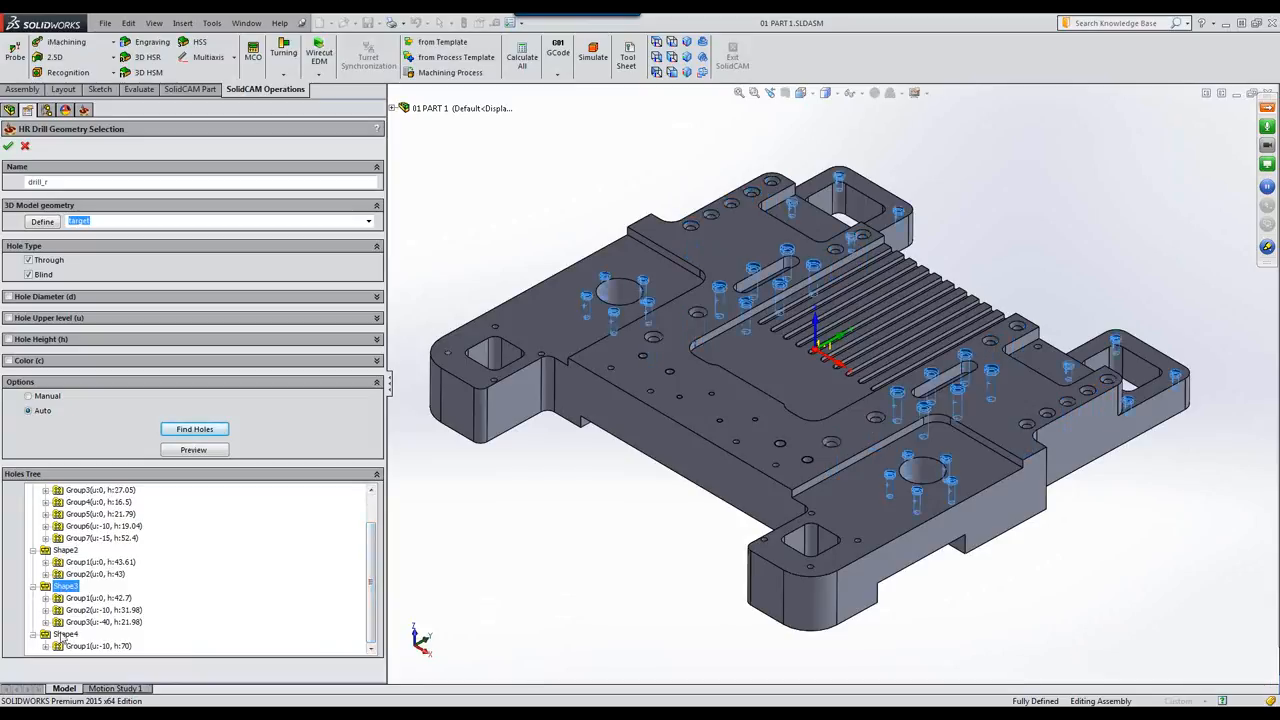
left_click(64, 634)
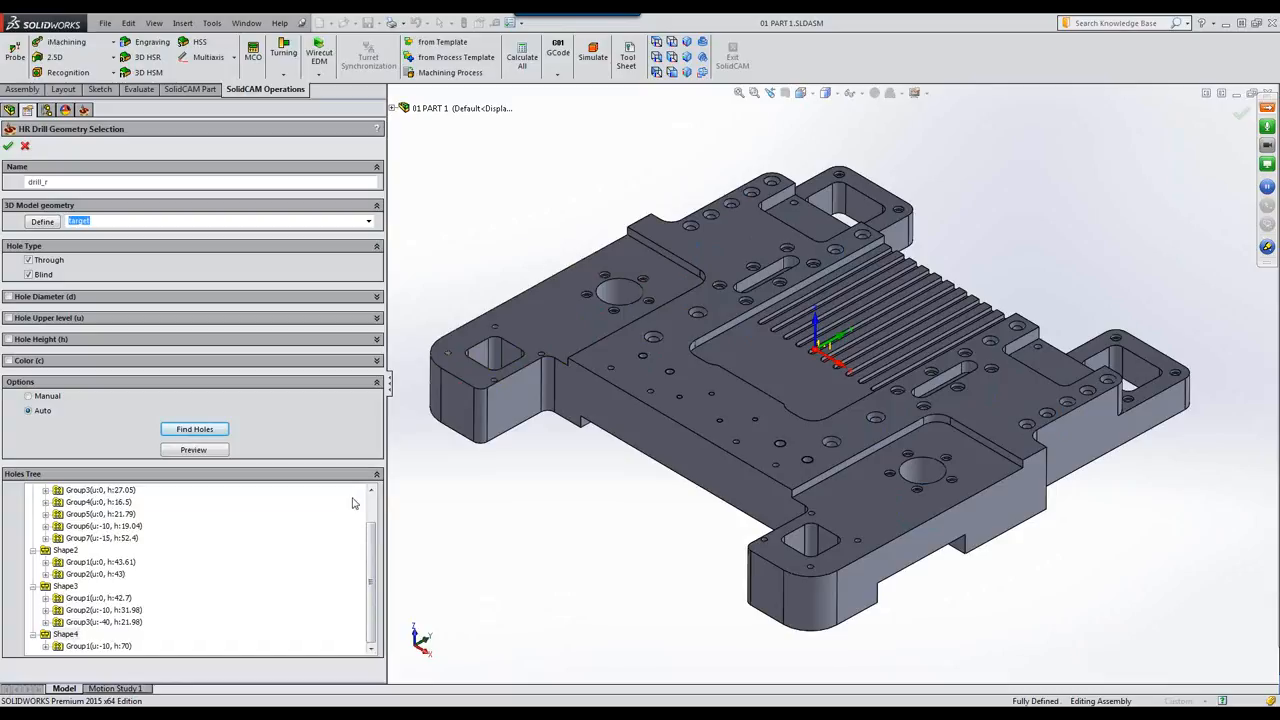
left_click_drag(371, 577, 447, 219)
Filter the hole recognition by diameter with an upper limit of 19 mm and find the holes again
left_click(8, 297)
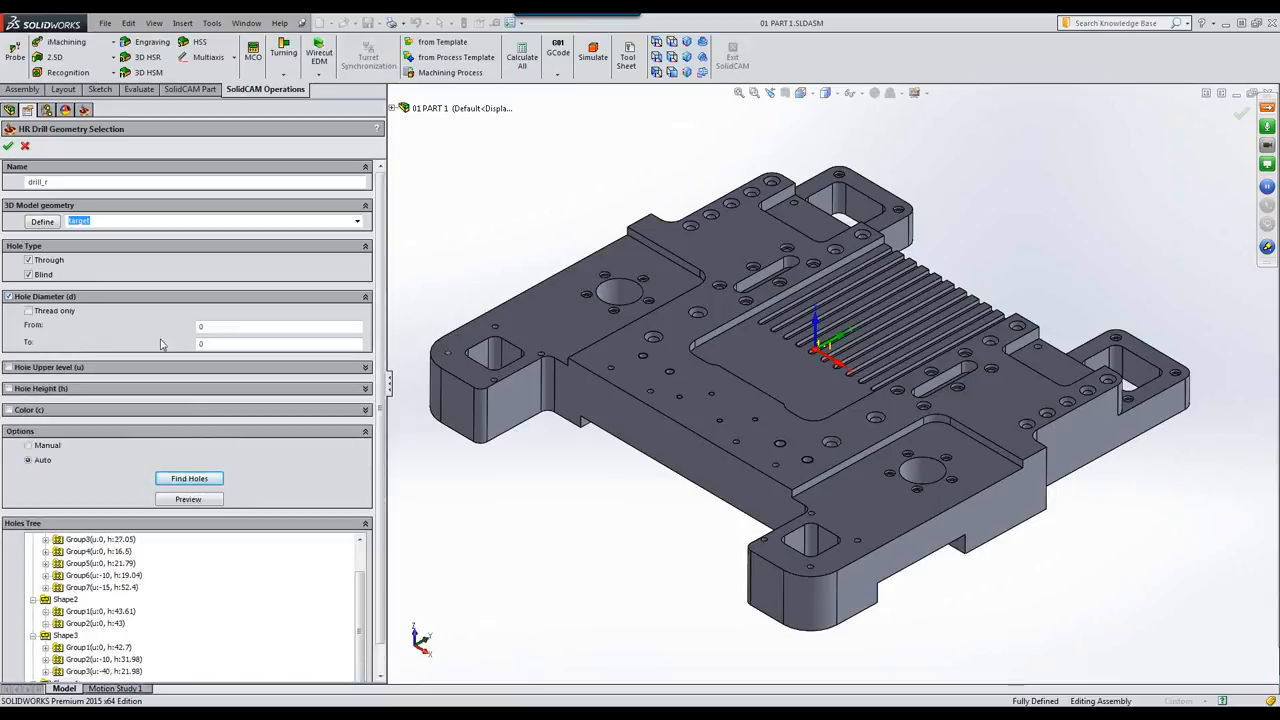
left_click(224, 327)
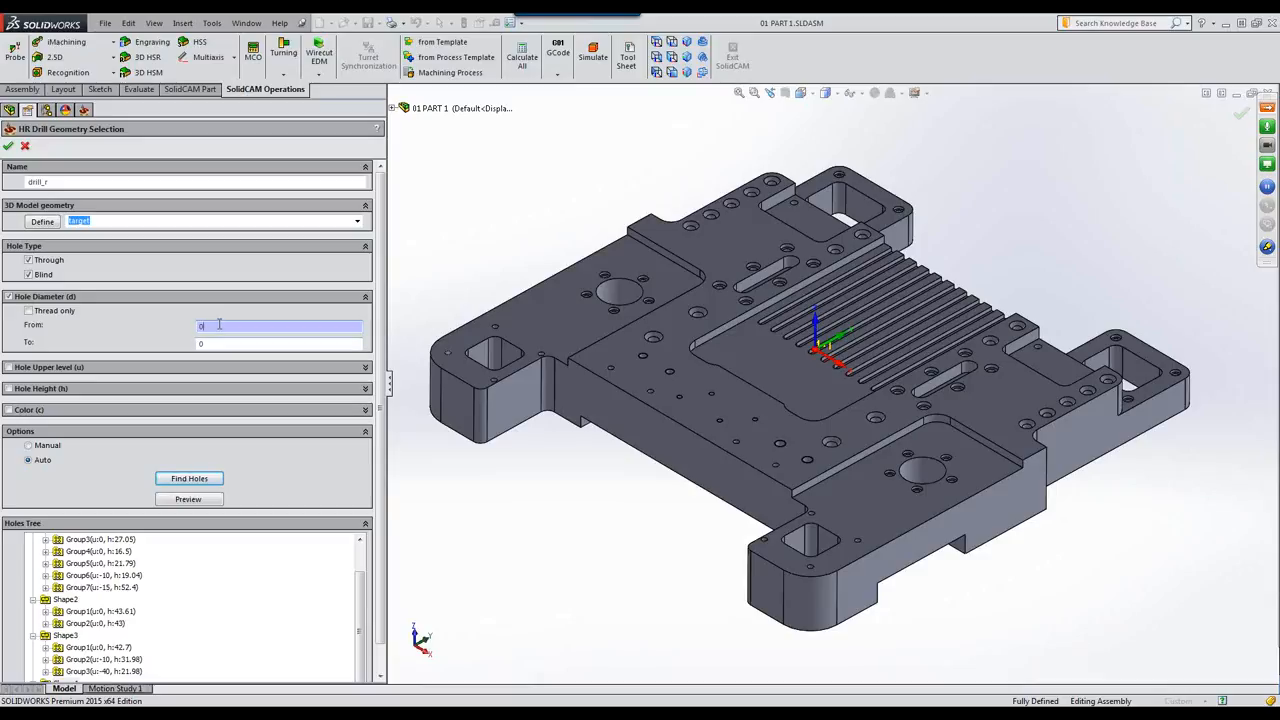
left_click(219, 344)
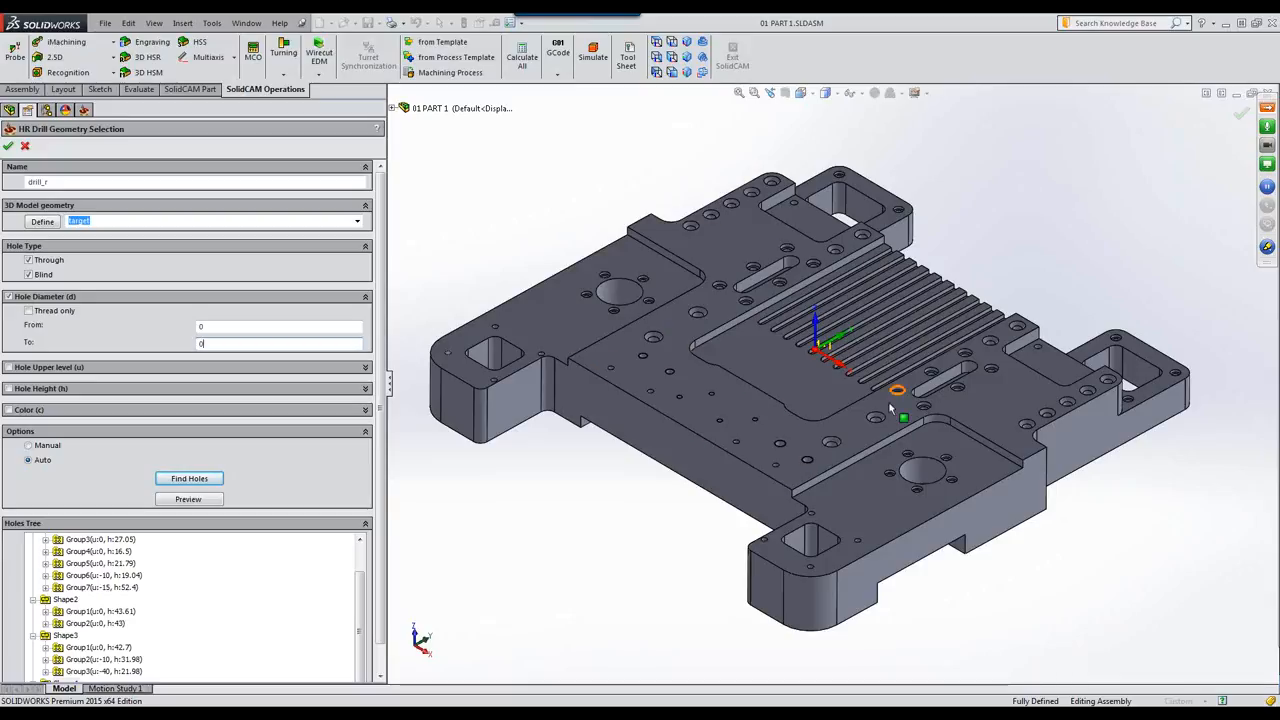
left_click(838, 451)
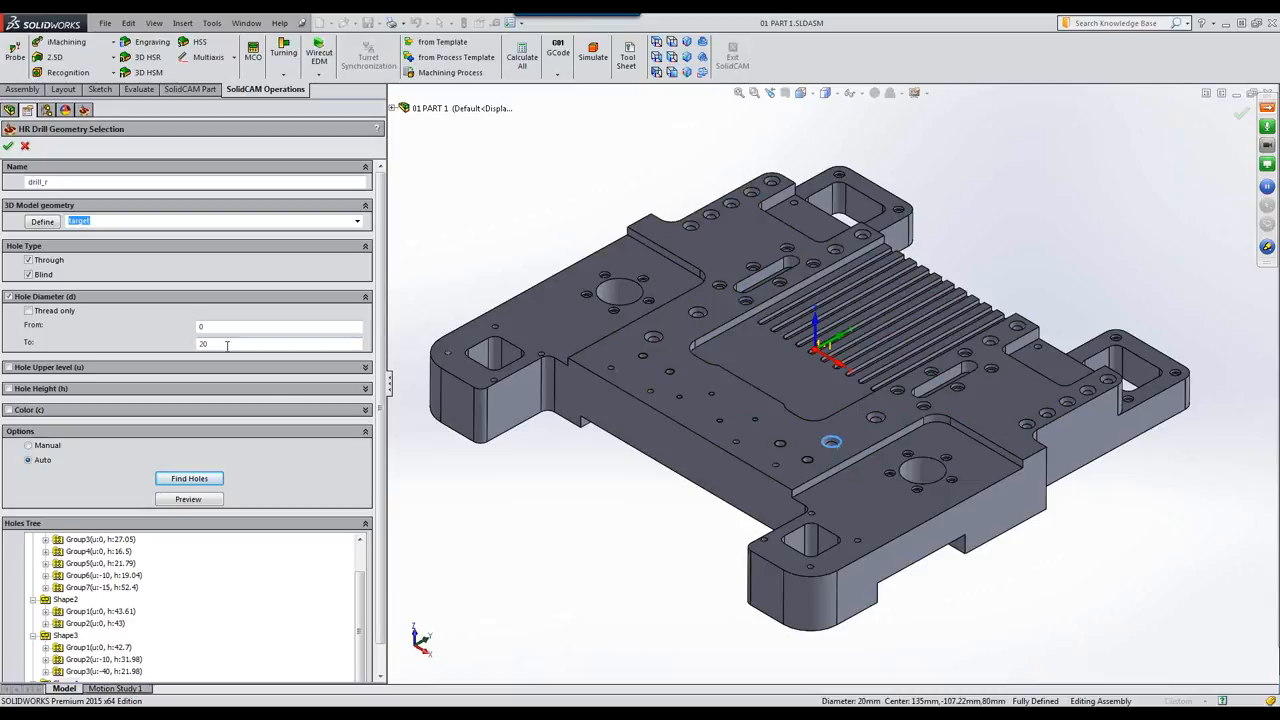
left_click_drag(227, 345, 126, 346)
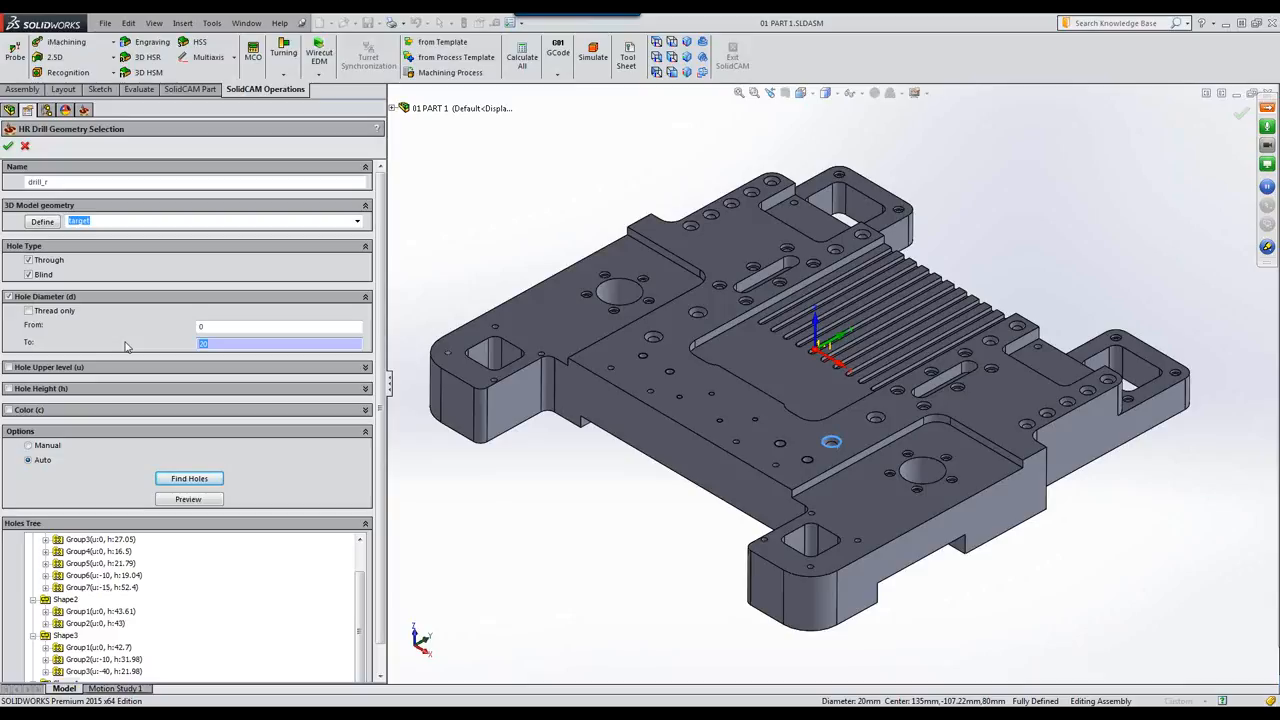
type("19")
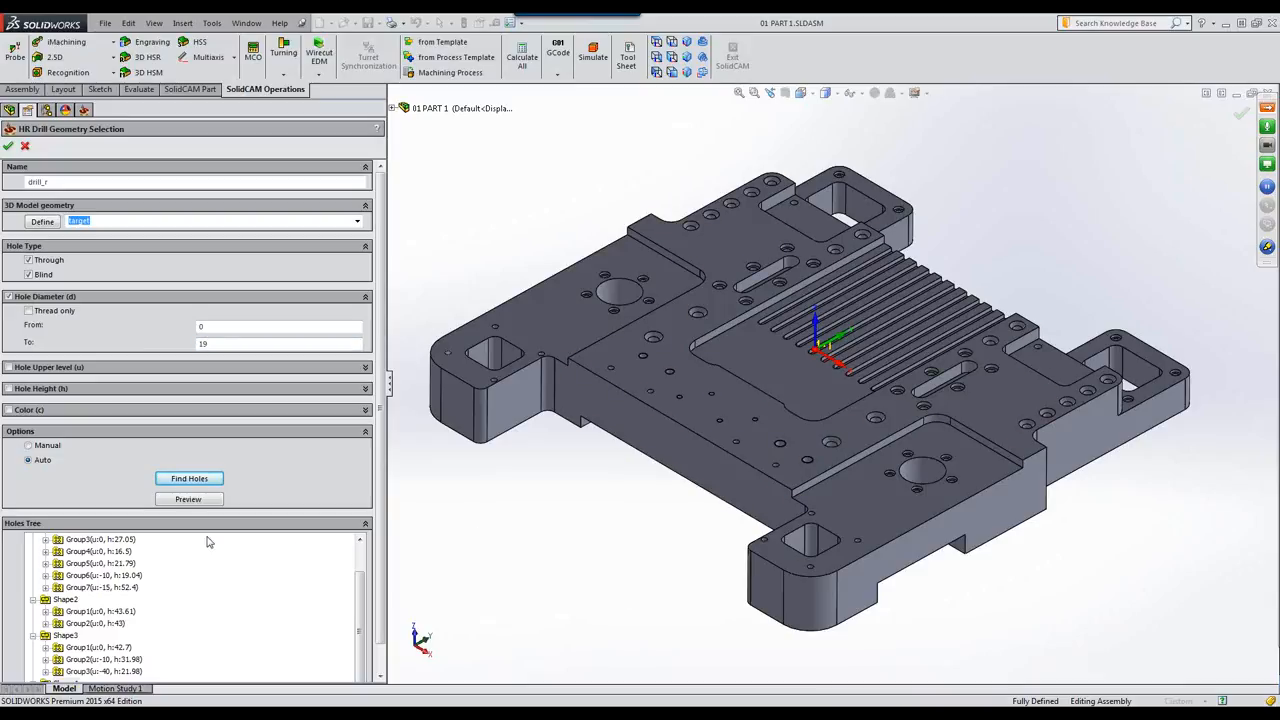
left_click(190, 479)
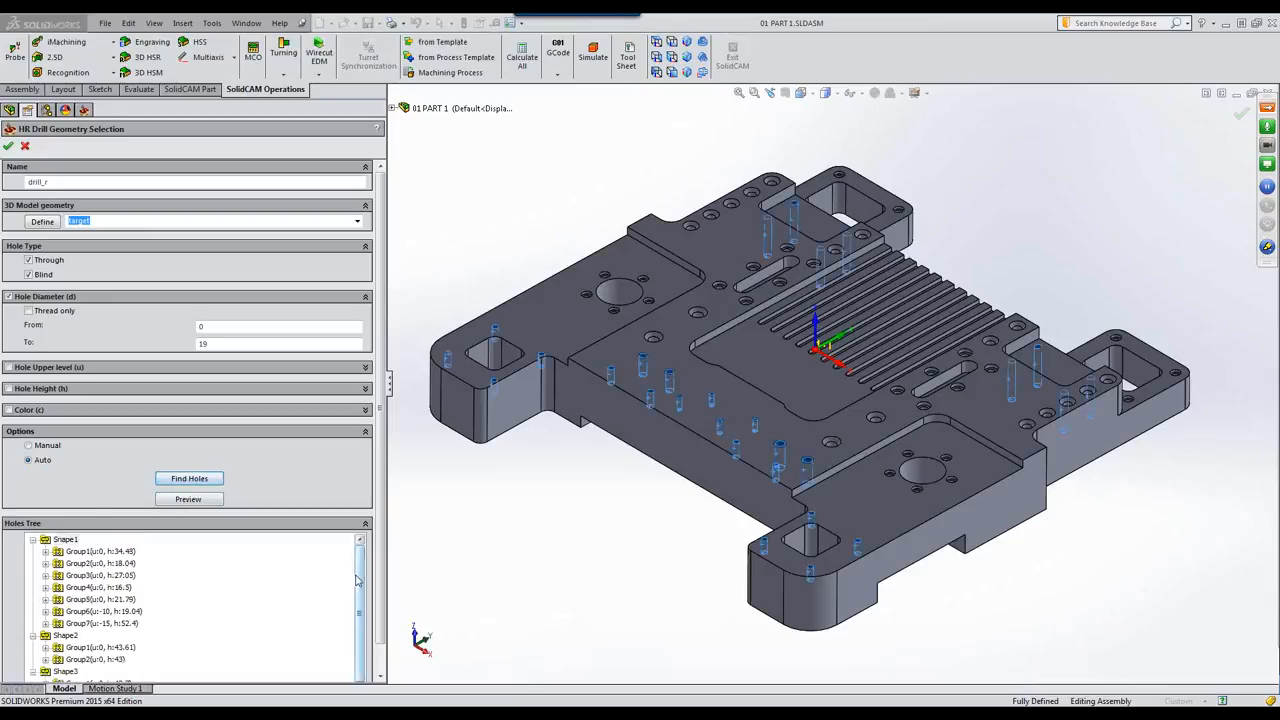
Check on the model which holes the filtered groups of Shape3, Shape2 and Group7 of Shape1 contain
left_click_drag(360, 605, 352, 658)
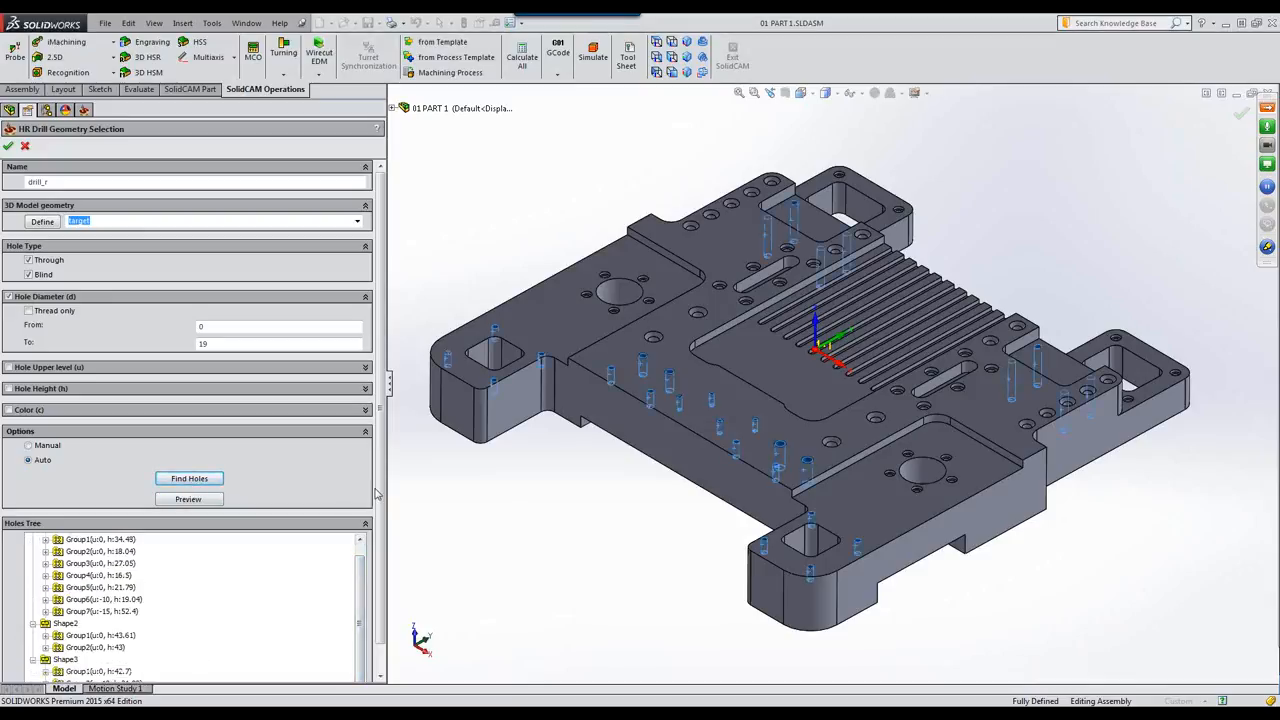
scroll(381, 488, "down", 1)
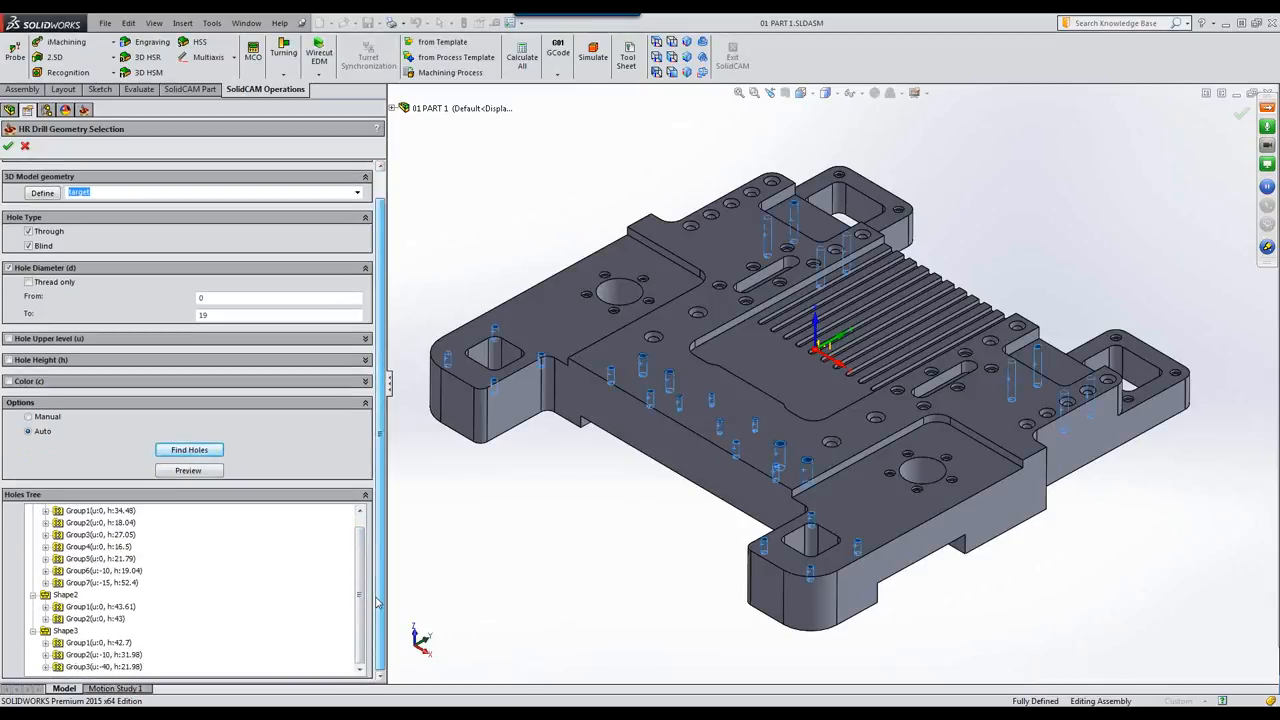
left_click(82, 667)
left_click(83, 656)
left_click(86, 642)
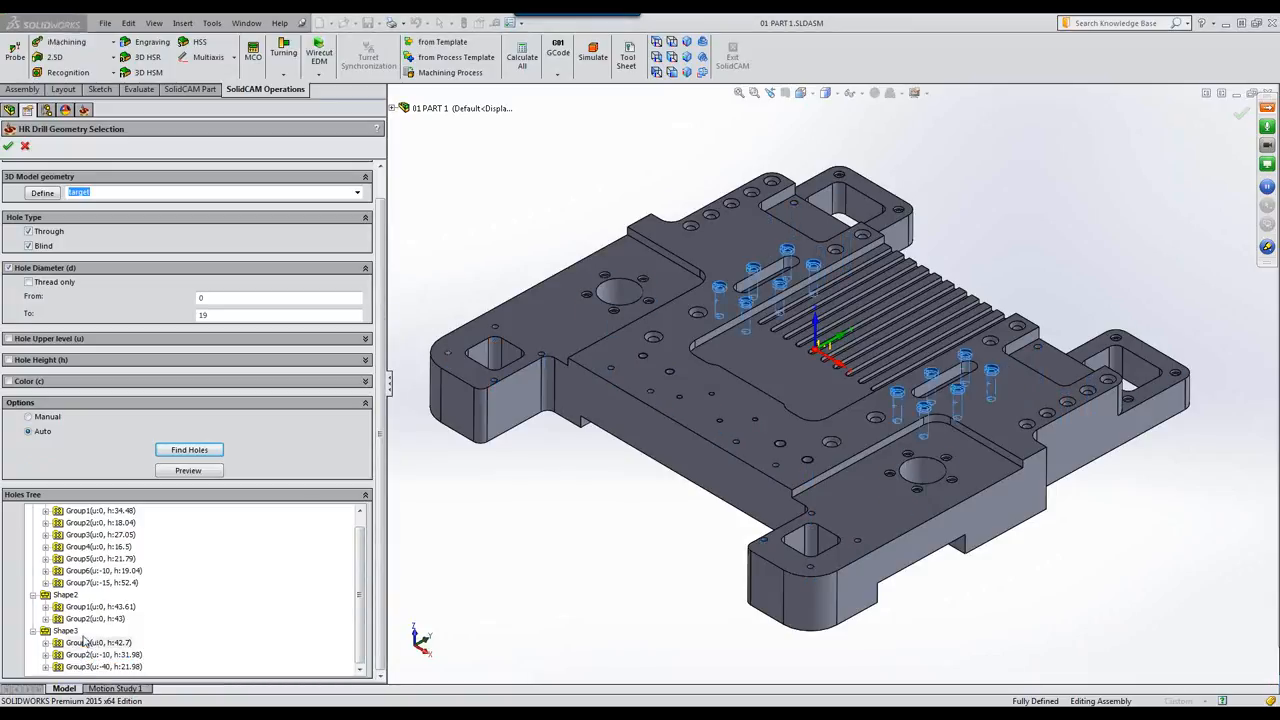
left_click(90, 619)
left_click(95, 606)
left_click(100, 582)
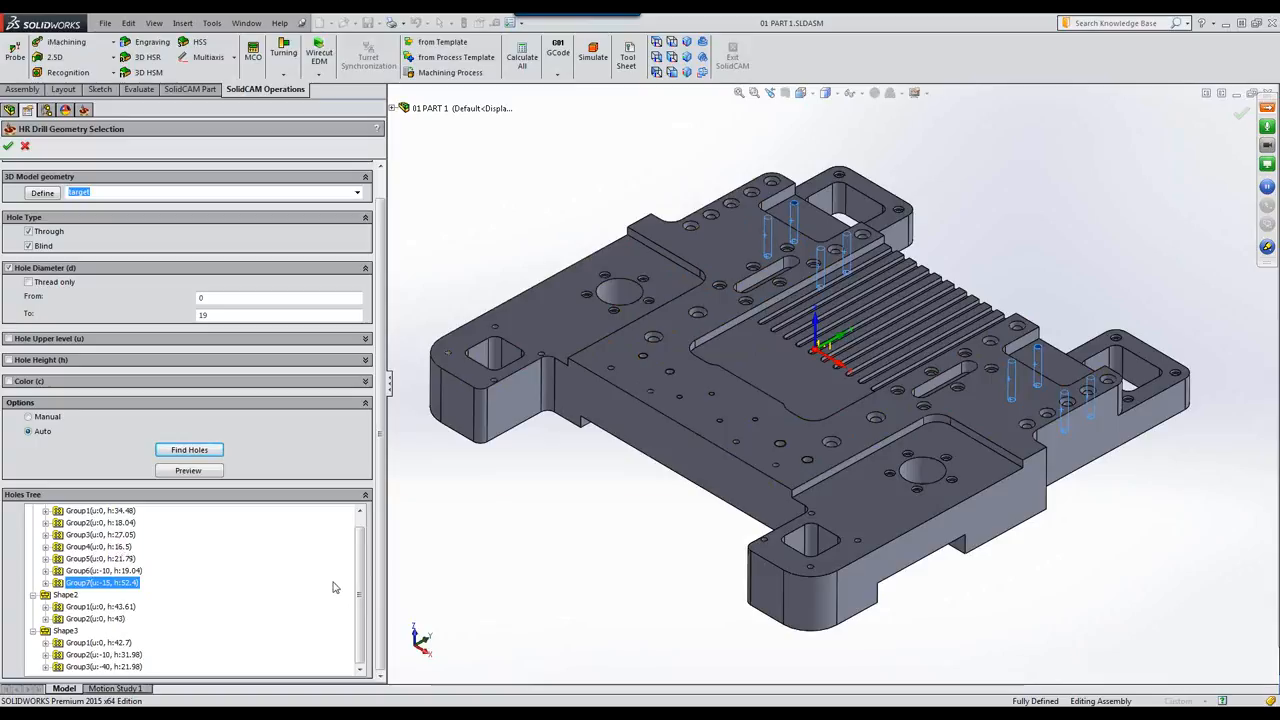
Show the hole cross-sections of Shape1, Shape2 and Shape3, and accept the drill geometry selection
left_click_drag(360, 590, 362, 522)
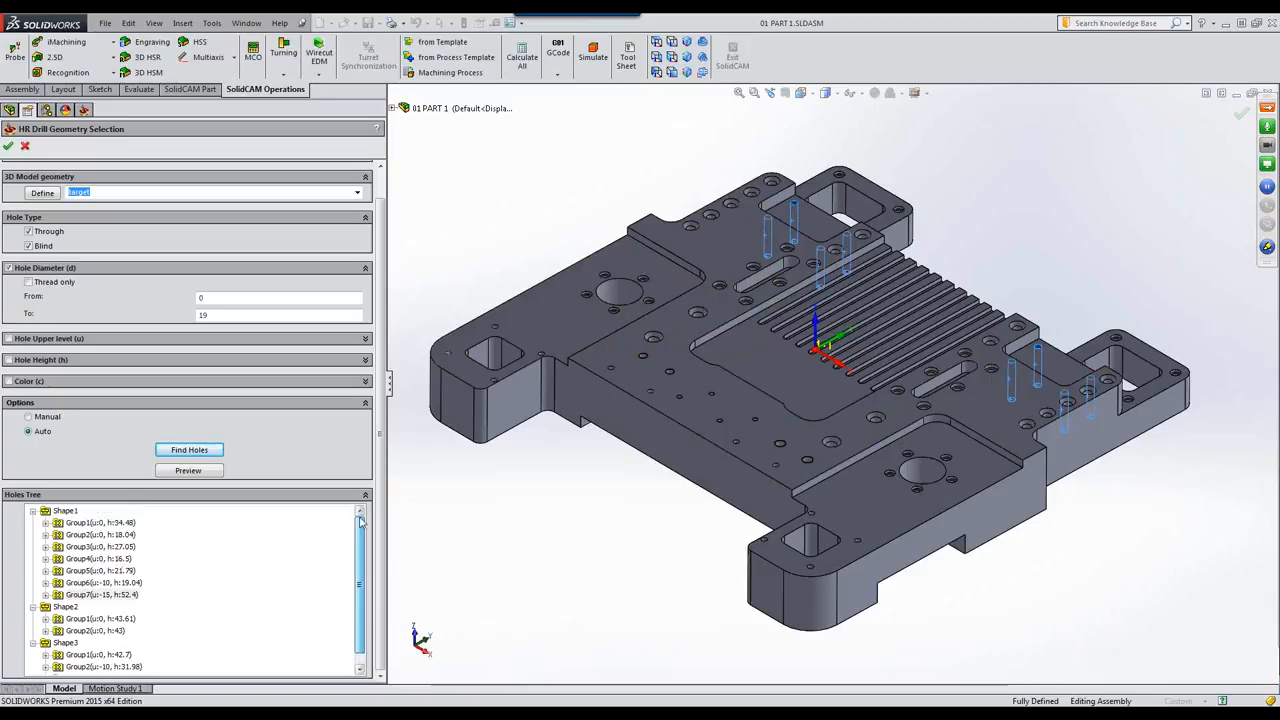
left_click(62, 512)
right_click(62, 512)
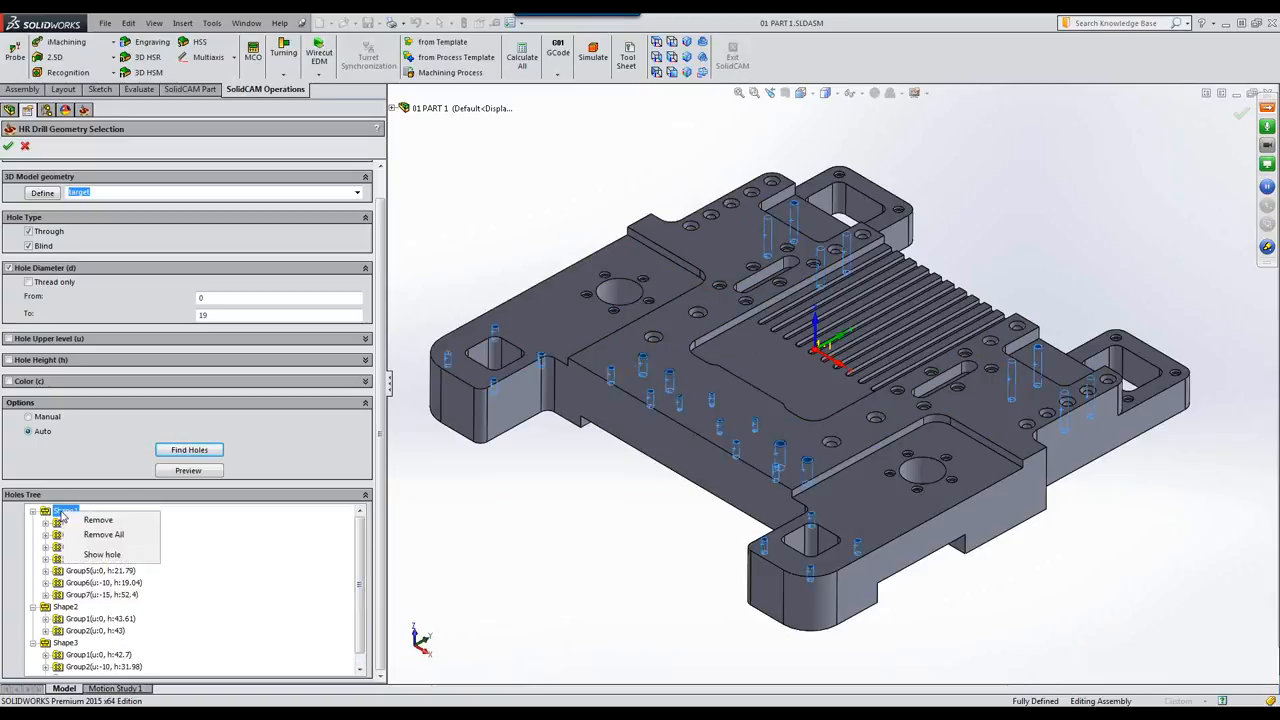
left_click(96, 555)
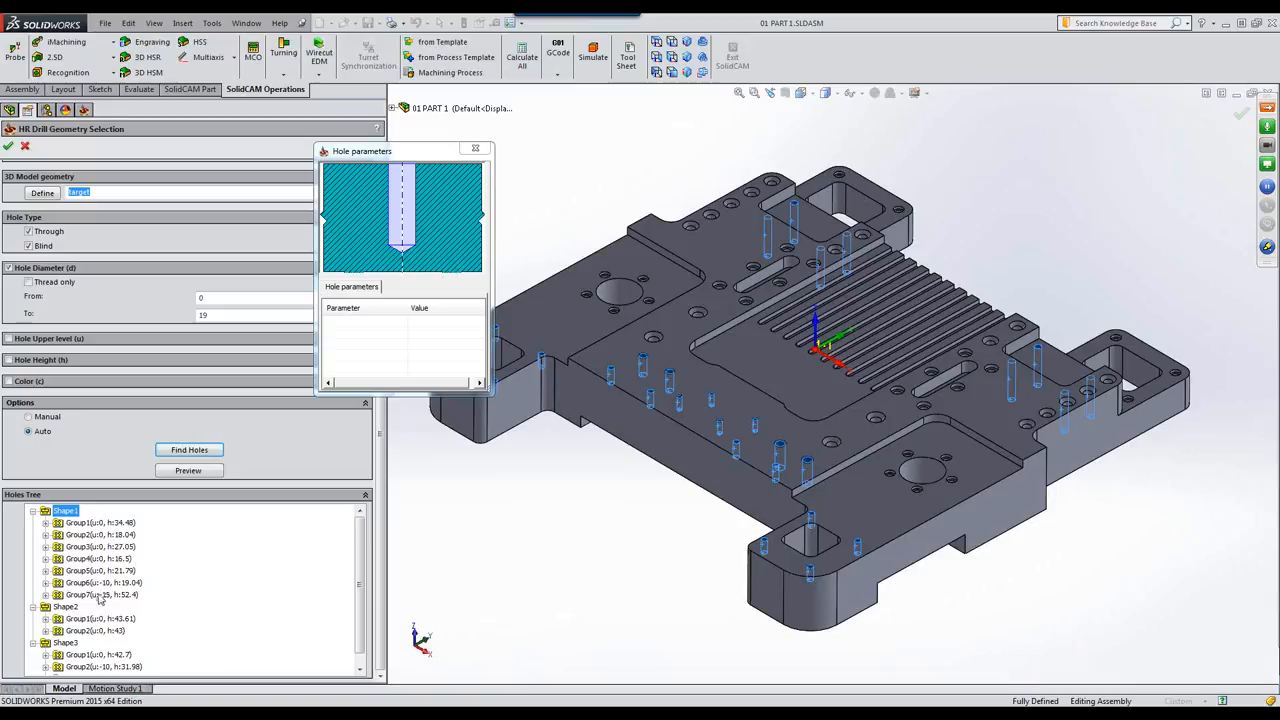
left_click(64, 607)
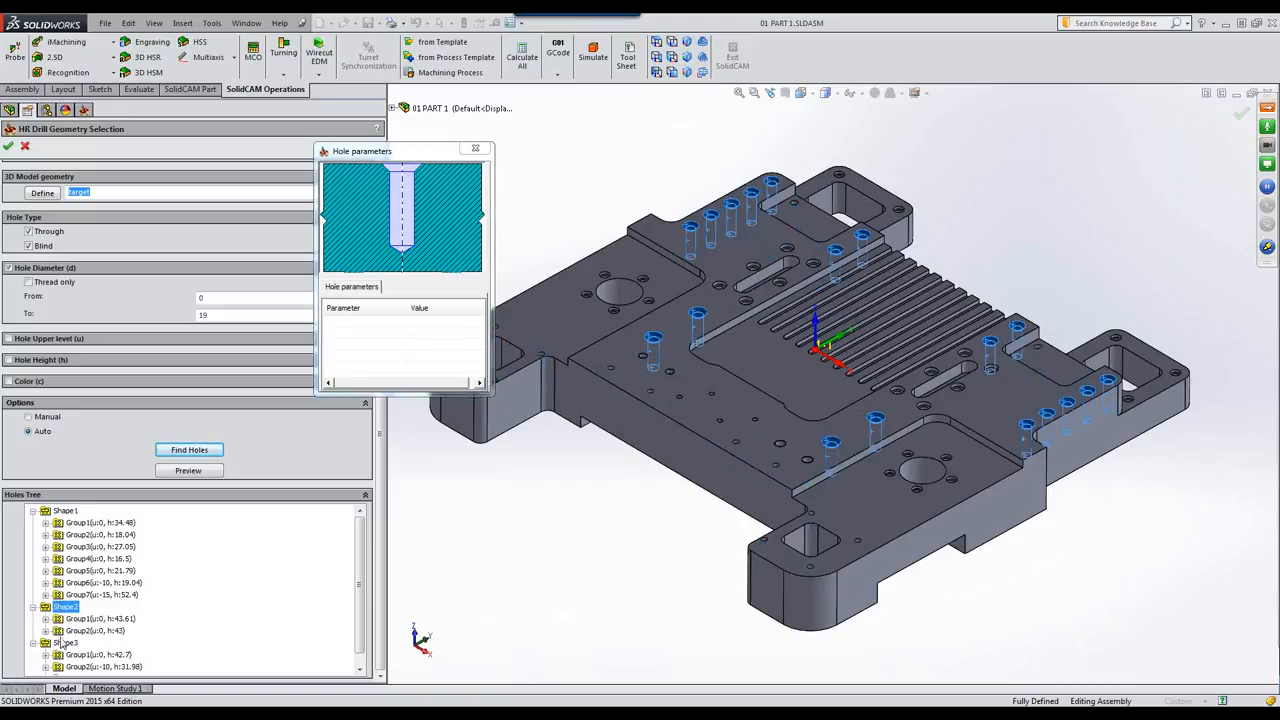
left_click(64, 643)
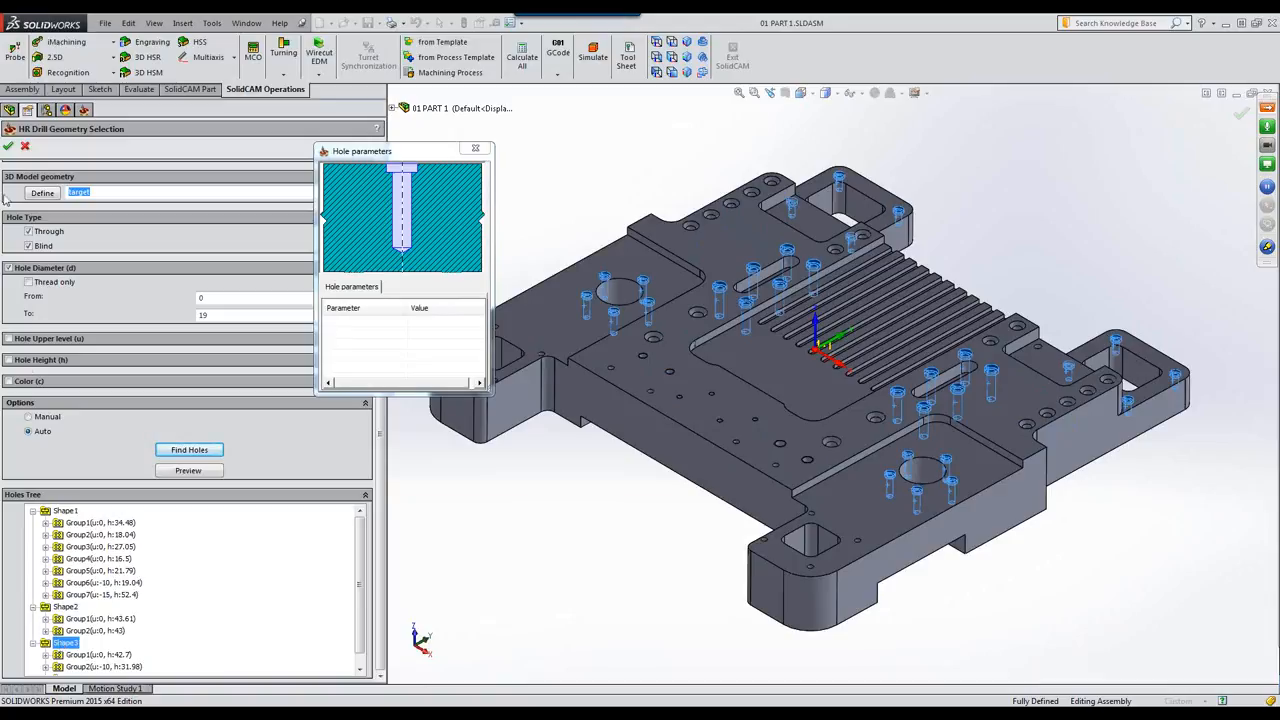
left_click(7, 150)
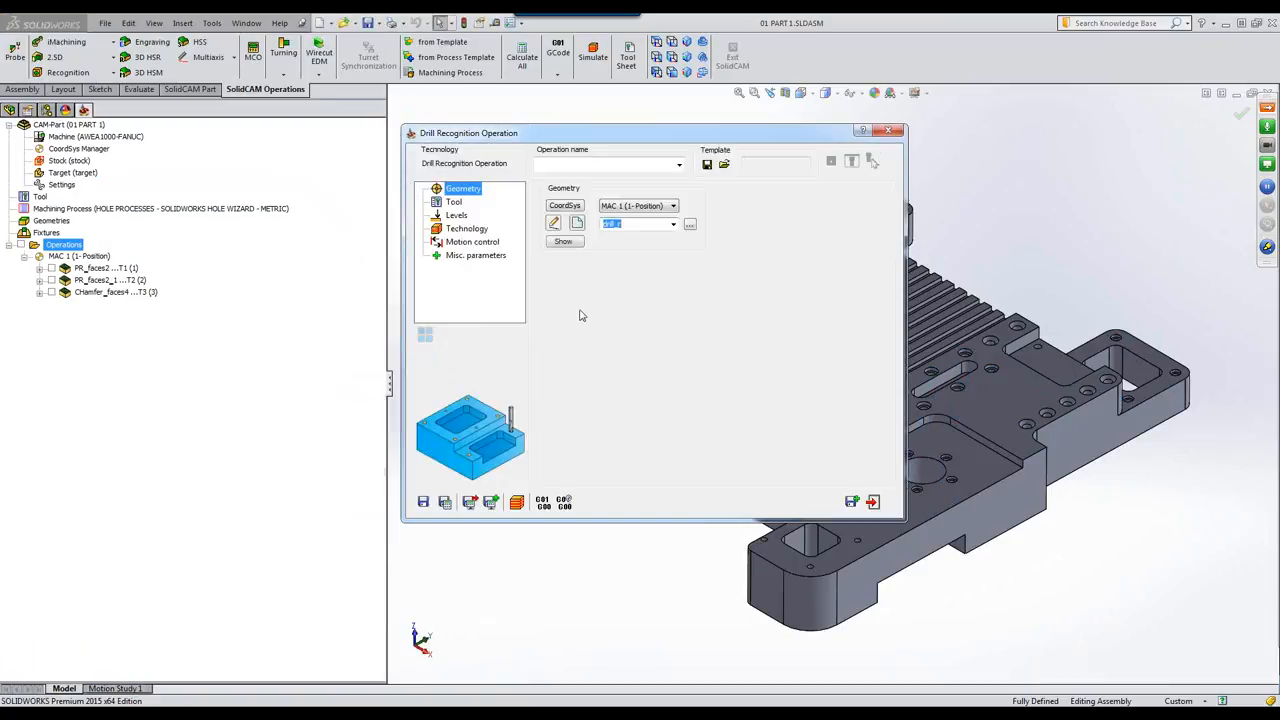
Add a spot drill with a diameter of 20 mm to the tool list and assign it to the drill operation
left_click(454, 203)
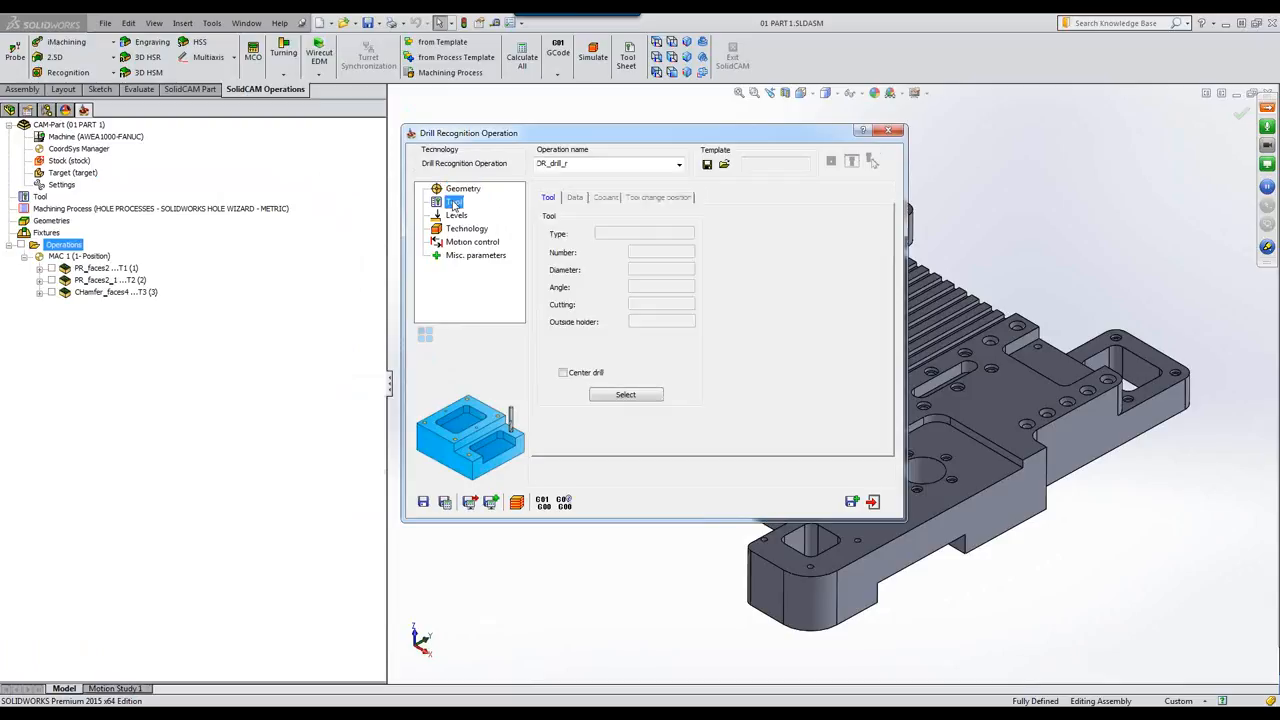
left_click(651, 397)
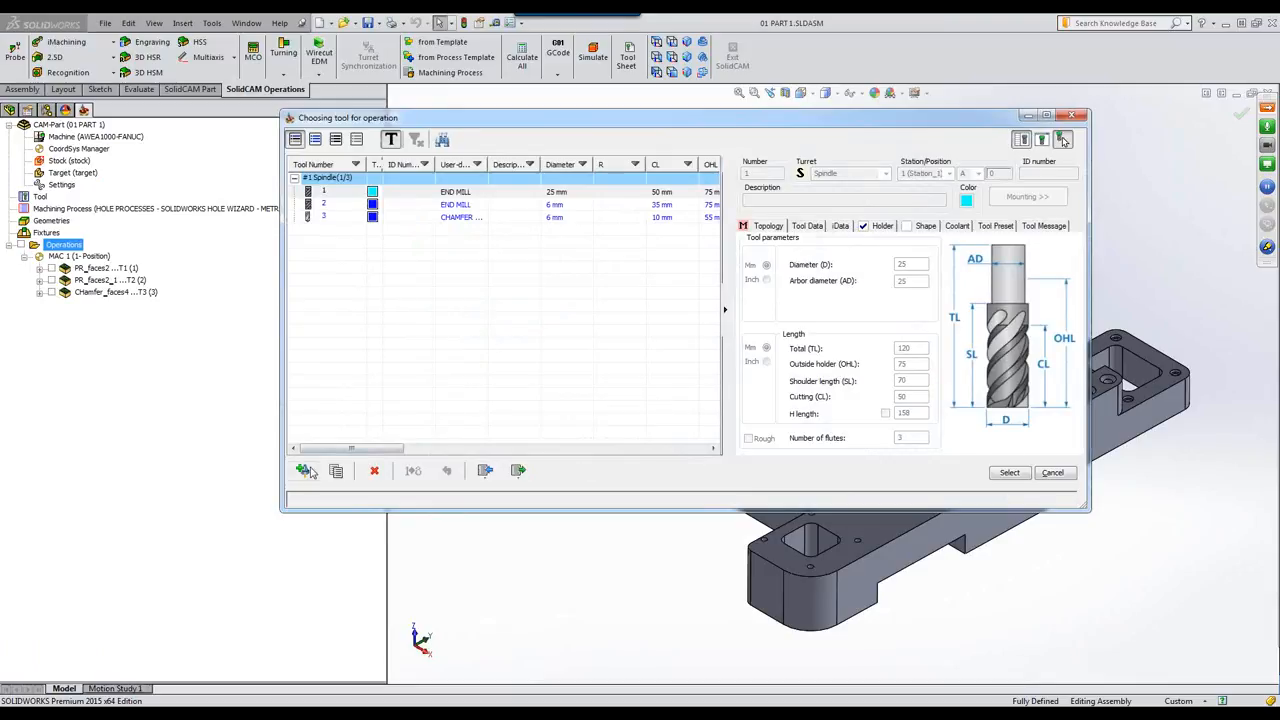
left_click(303, 471)
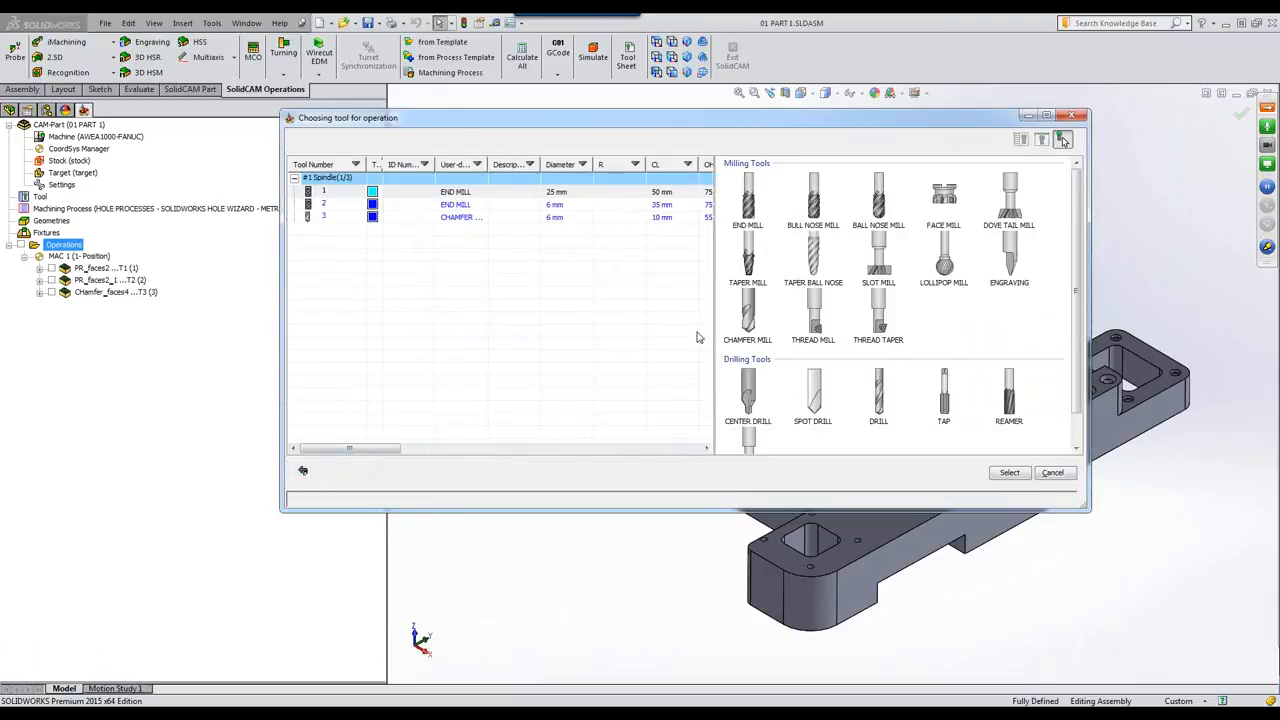
left_click(813, 396)
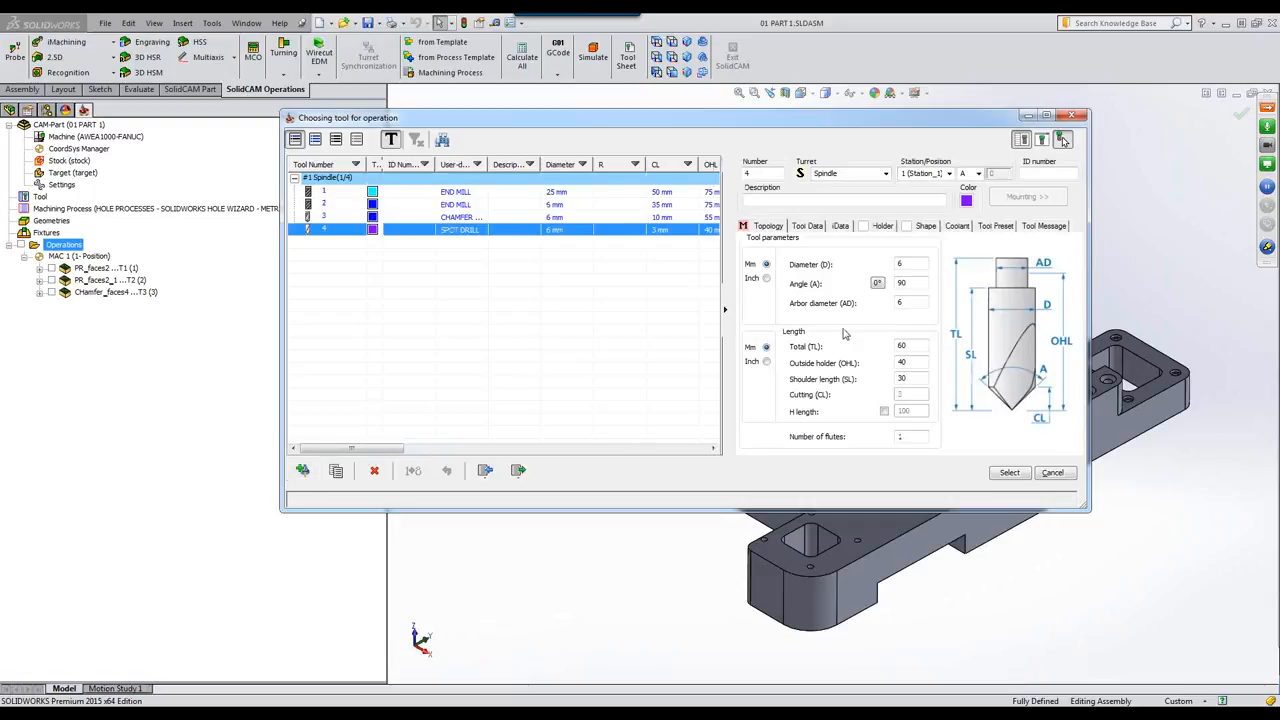
left_click(913, 263)
type("20")
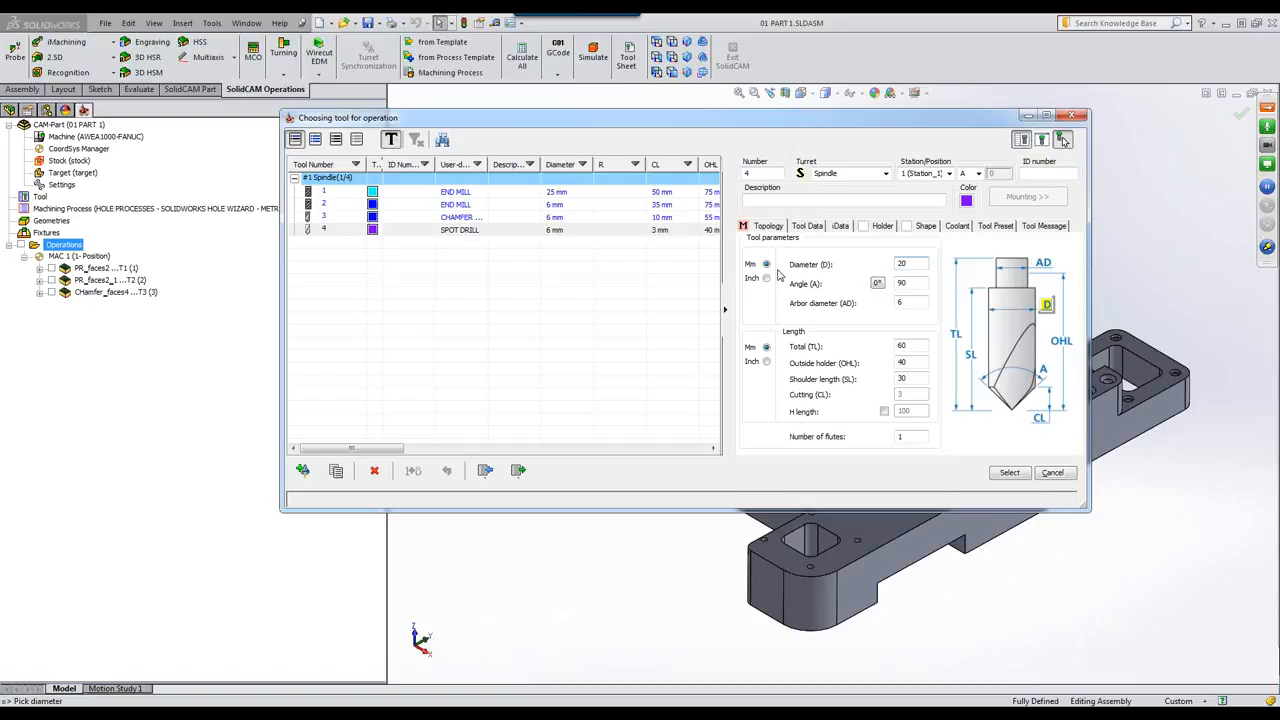
left_click(1009, 472)
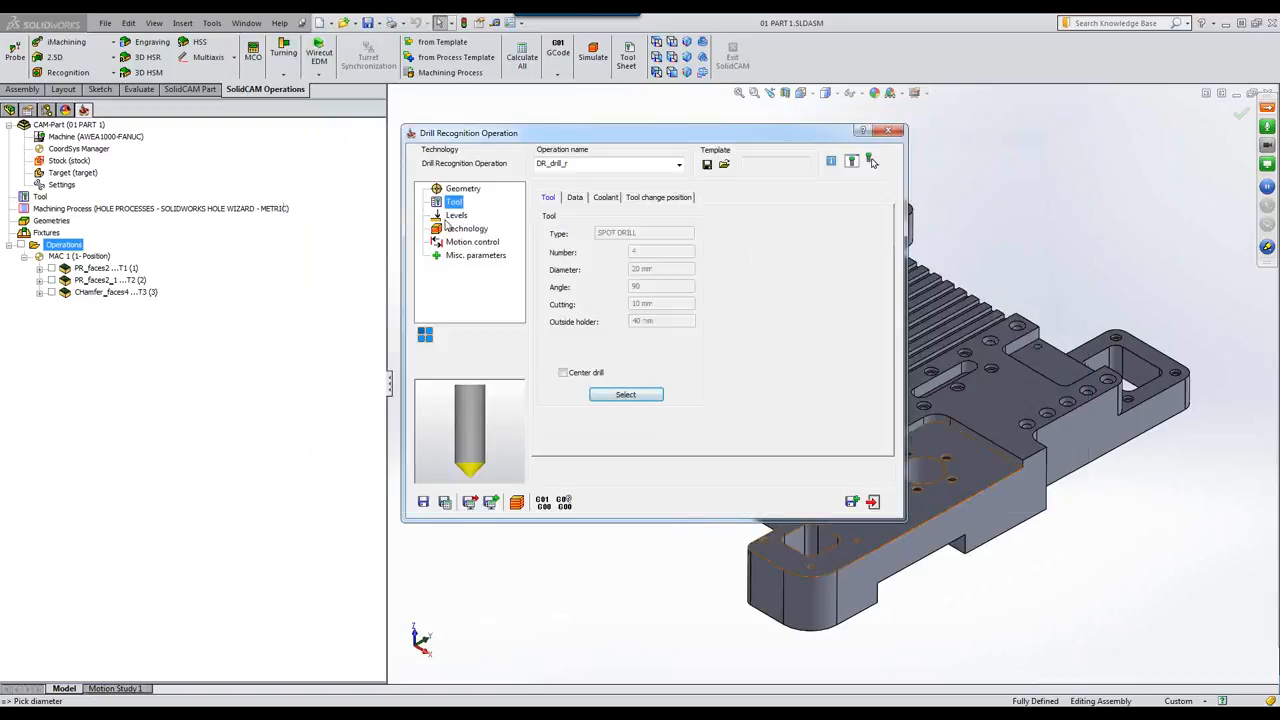
Apply the Auto Chamfer/Spot drill depth type to all hole groups in the operation's depth settings
left_click(456, 216)
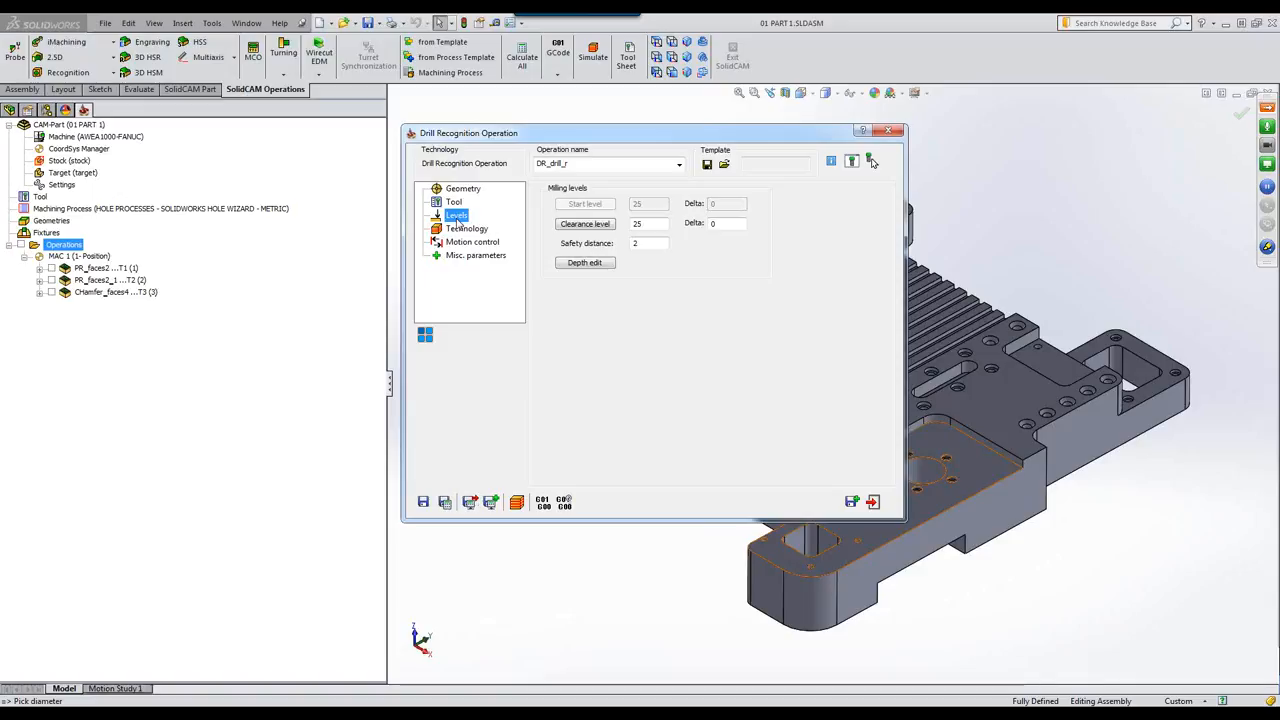
left_click(594, 265)
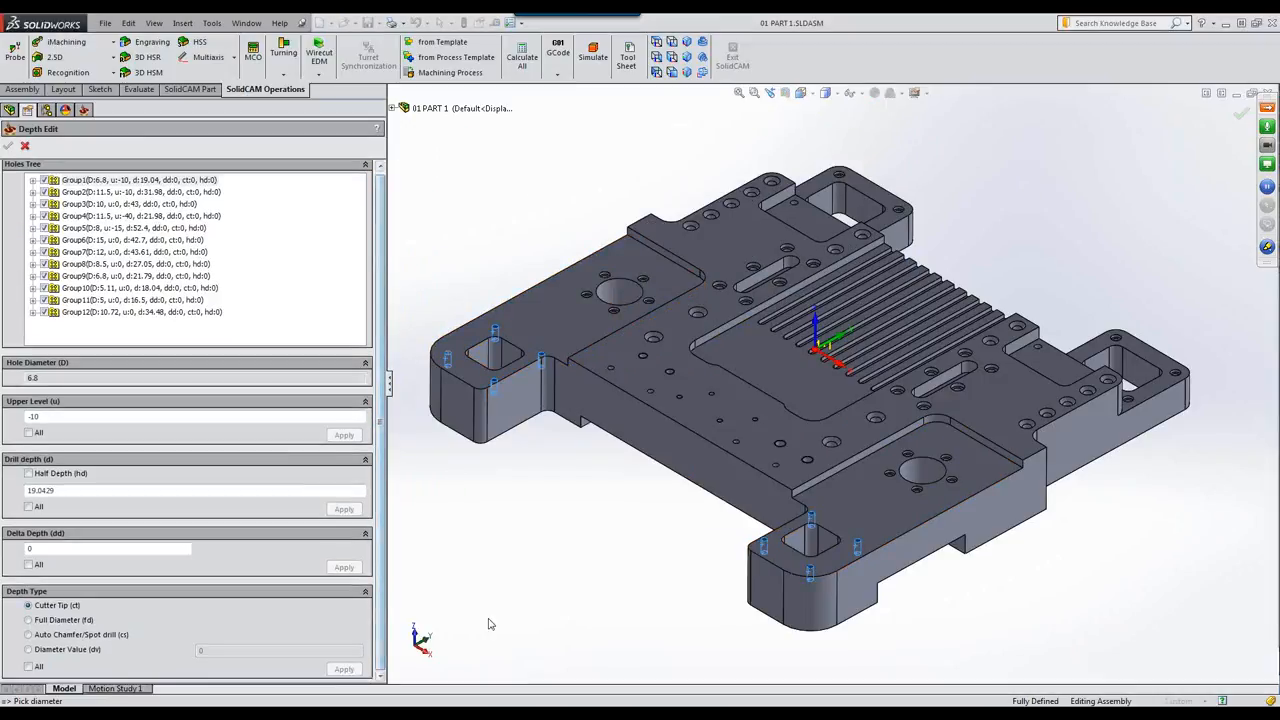
left_click(29, 636)
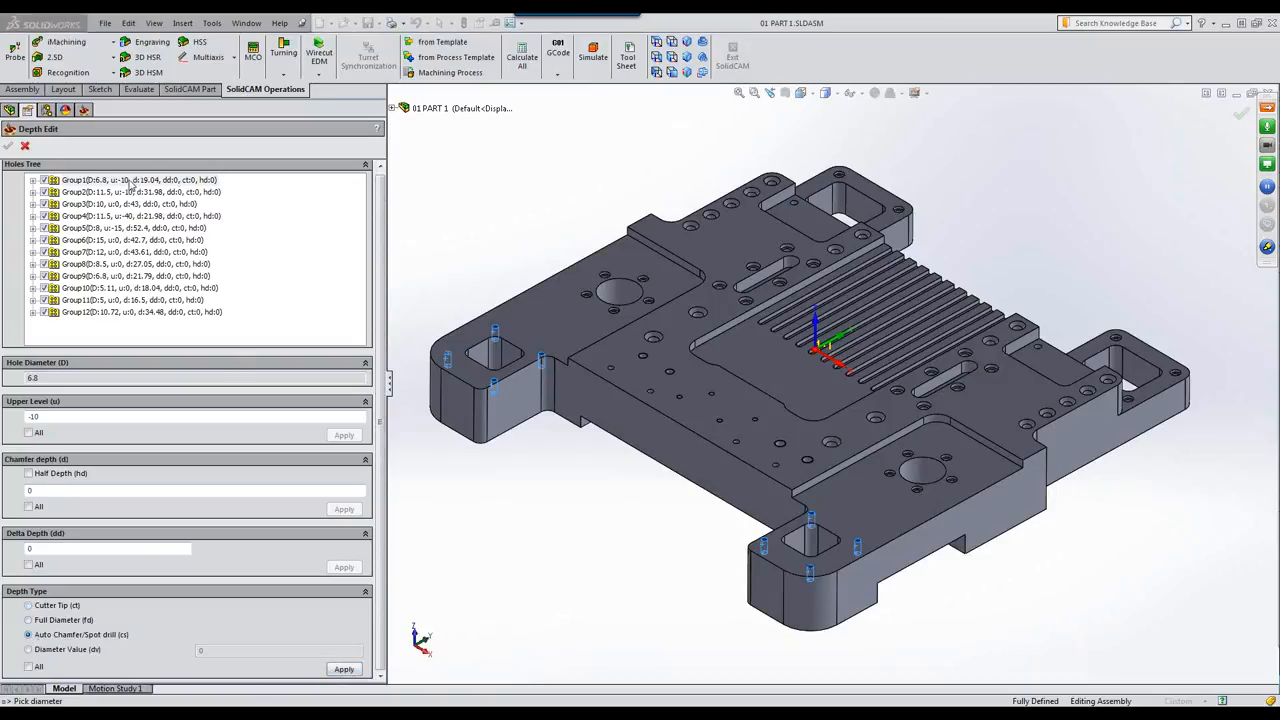
left_click(29, 667)
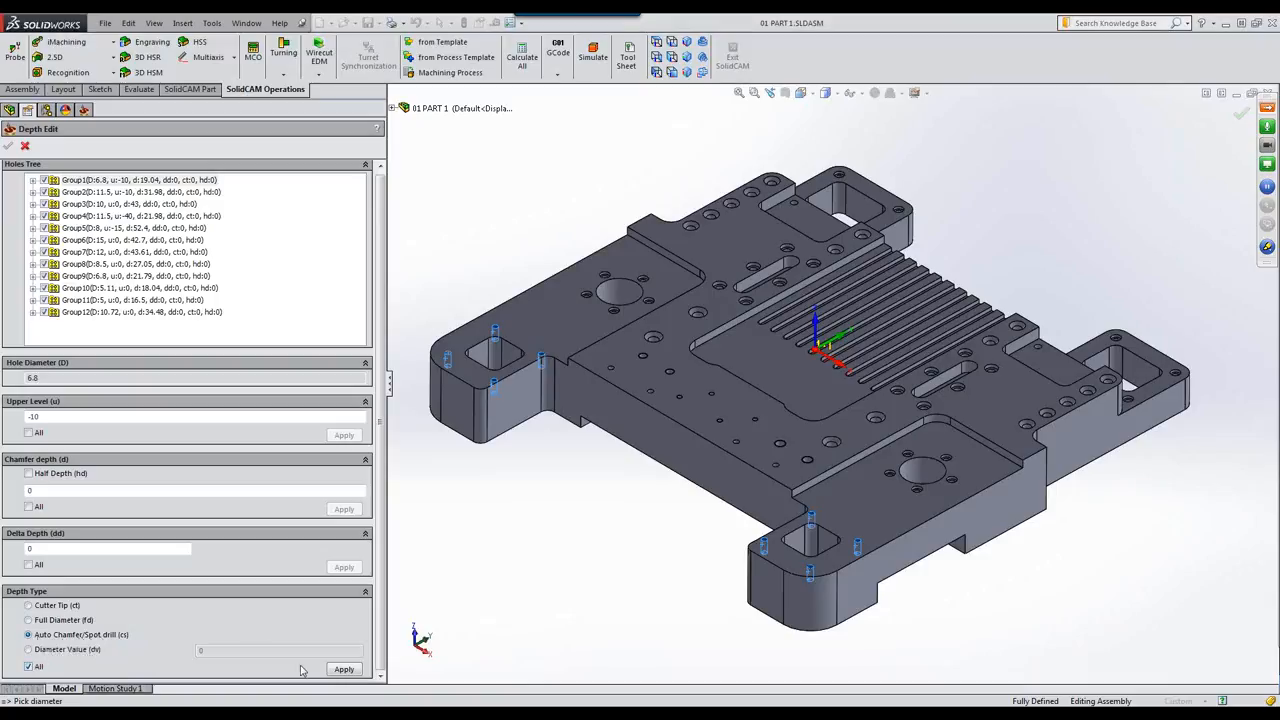
left_click(337, 670)
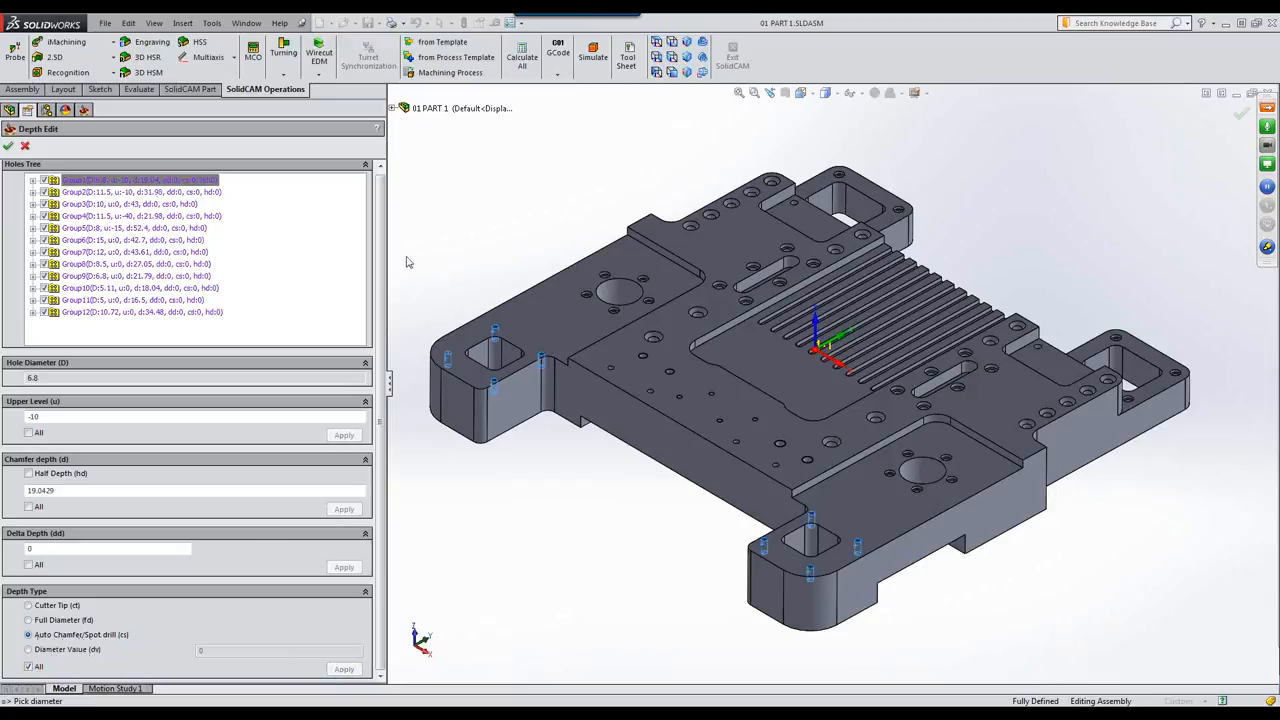
Set the chamfer depth to 0 for all hole groups and accept the depth edit
double_click(88, 488)
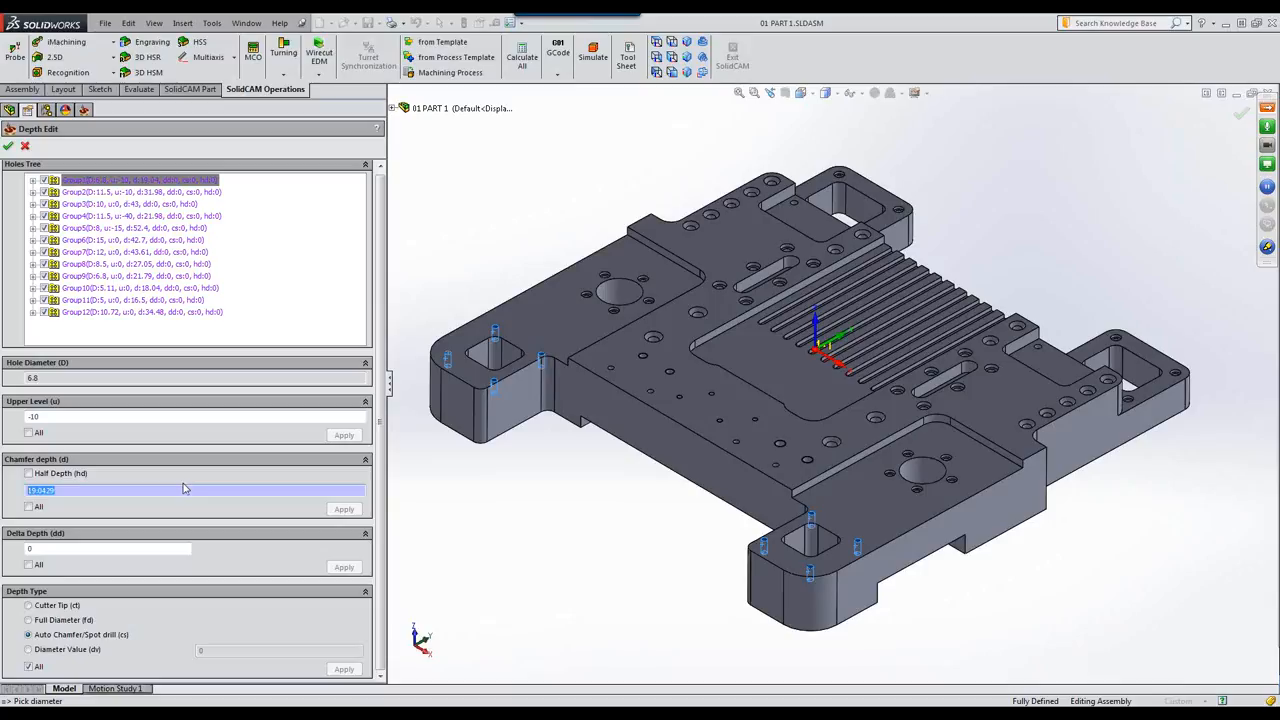
type("0")
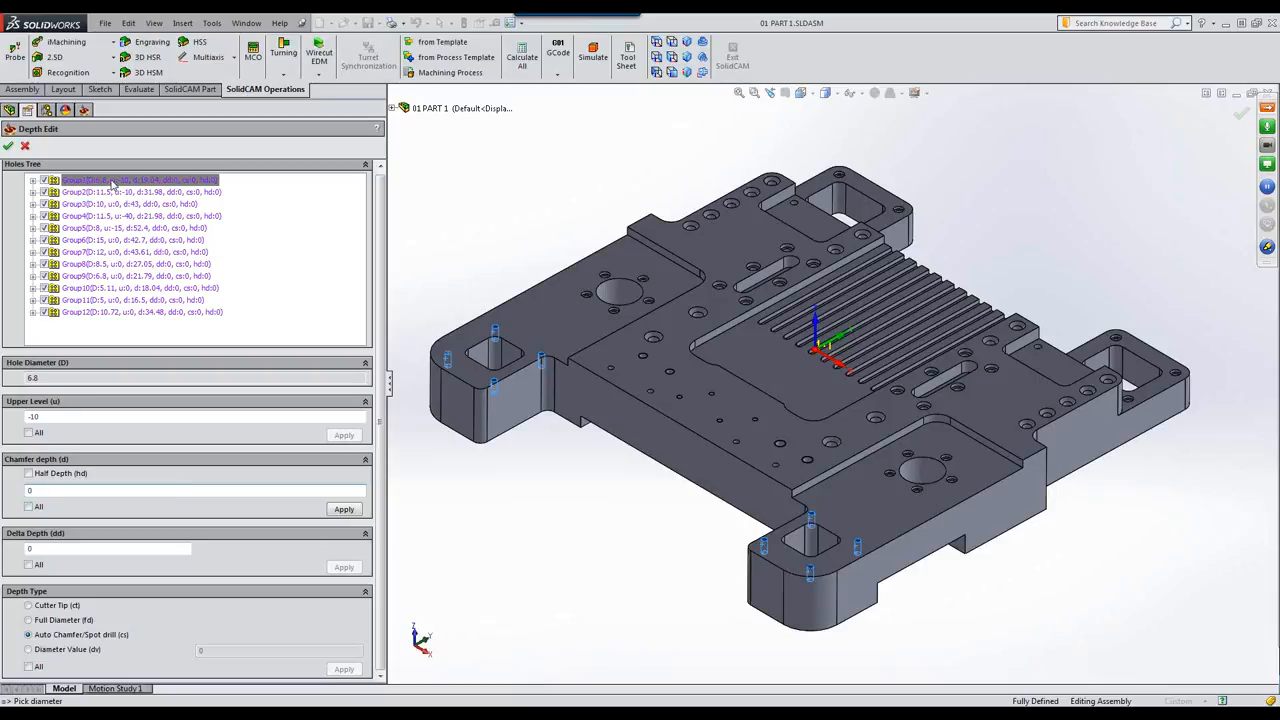
left_click(33, 508)
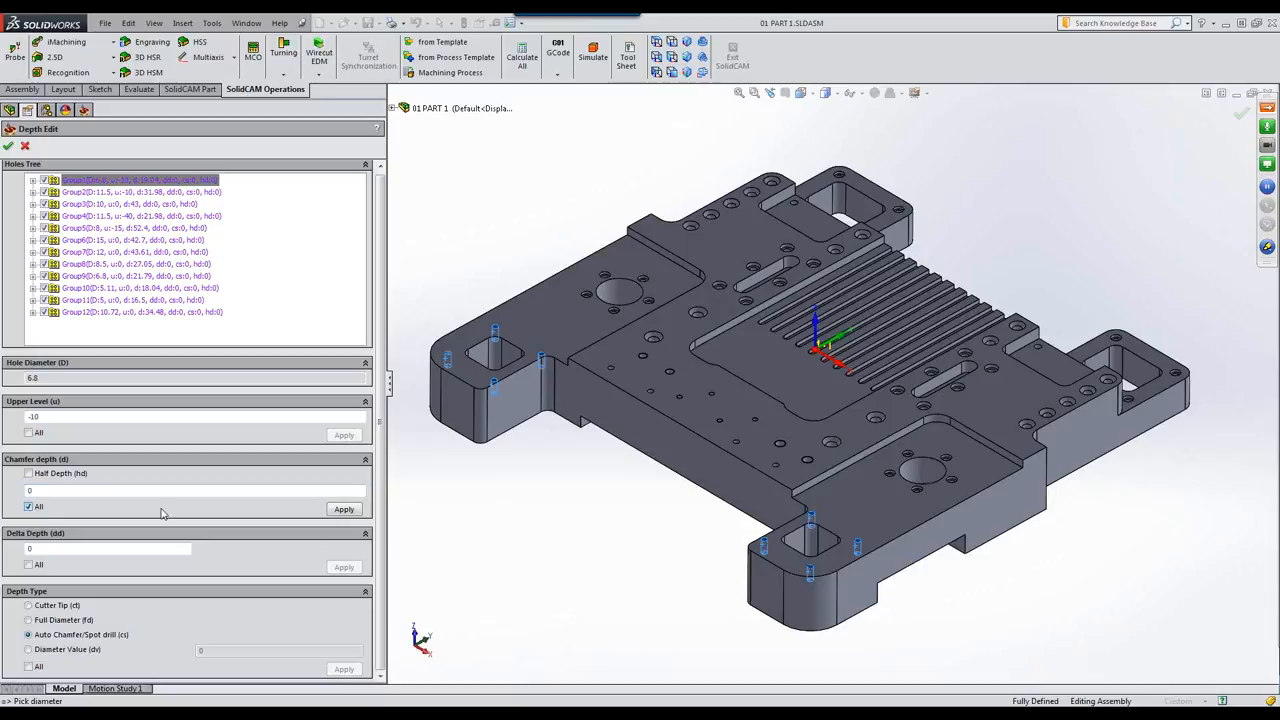
left_click(342, 511)
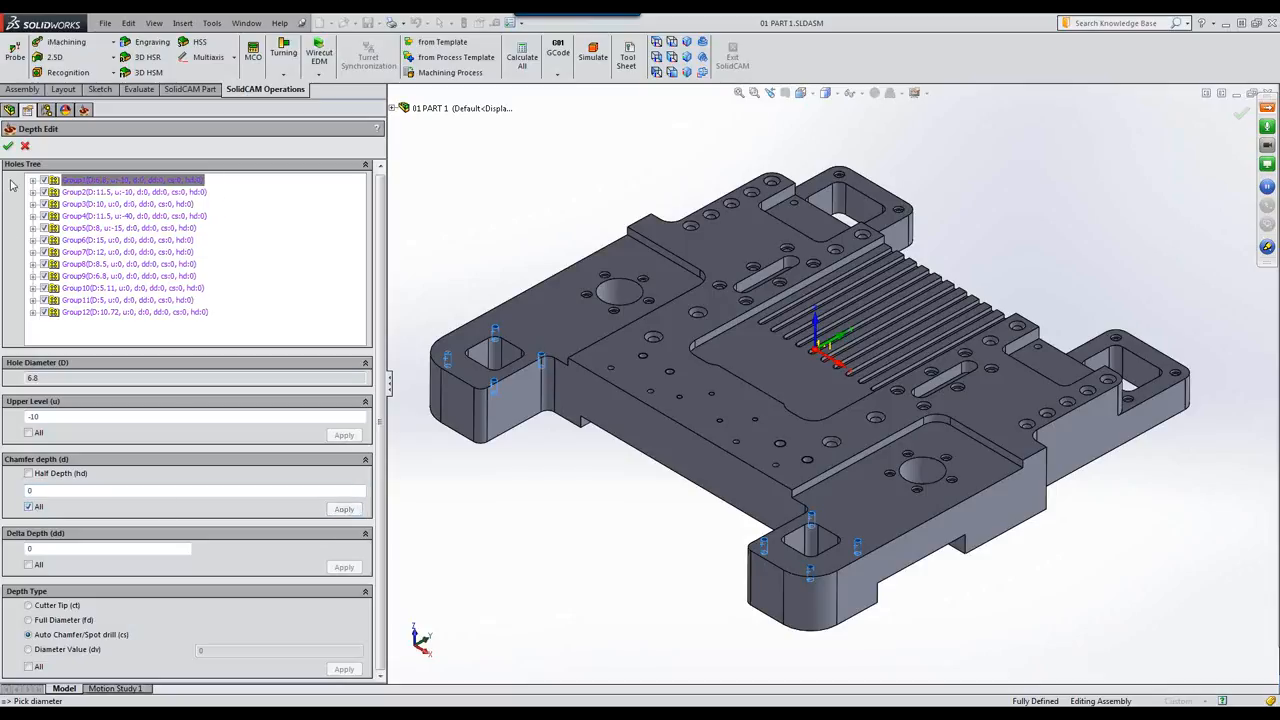
left_click(9, 147)
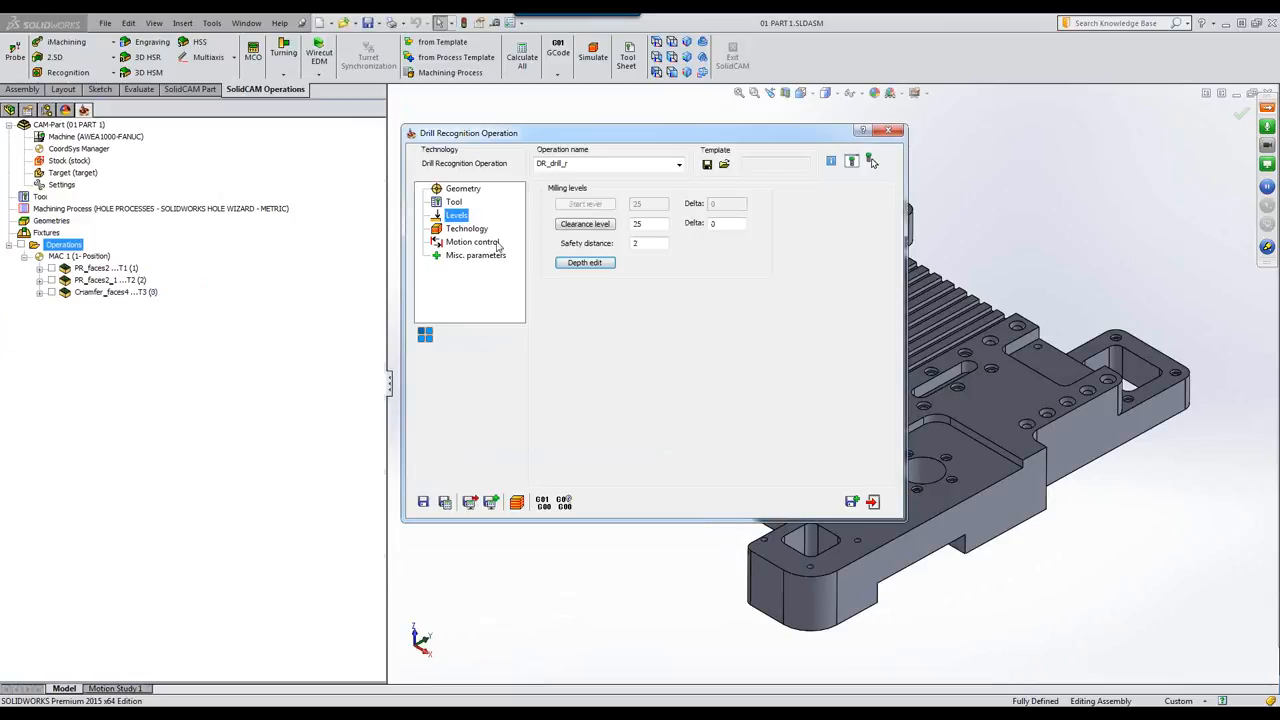
Sort the drilling sequence by shortest distance, and save and calculate the spot drill operation
left_click(472, 230)
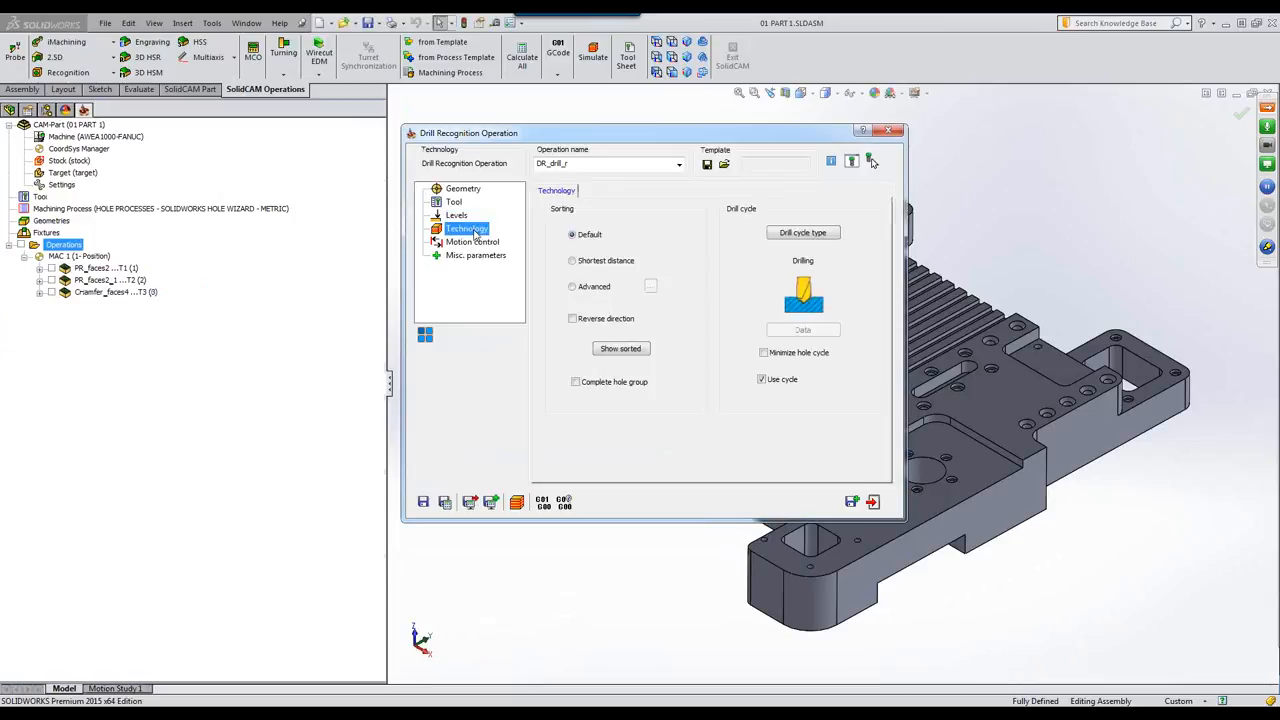
left_click(577, 261)
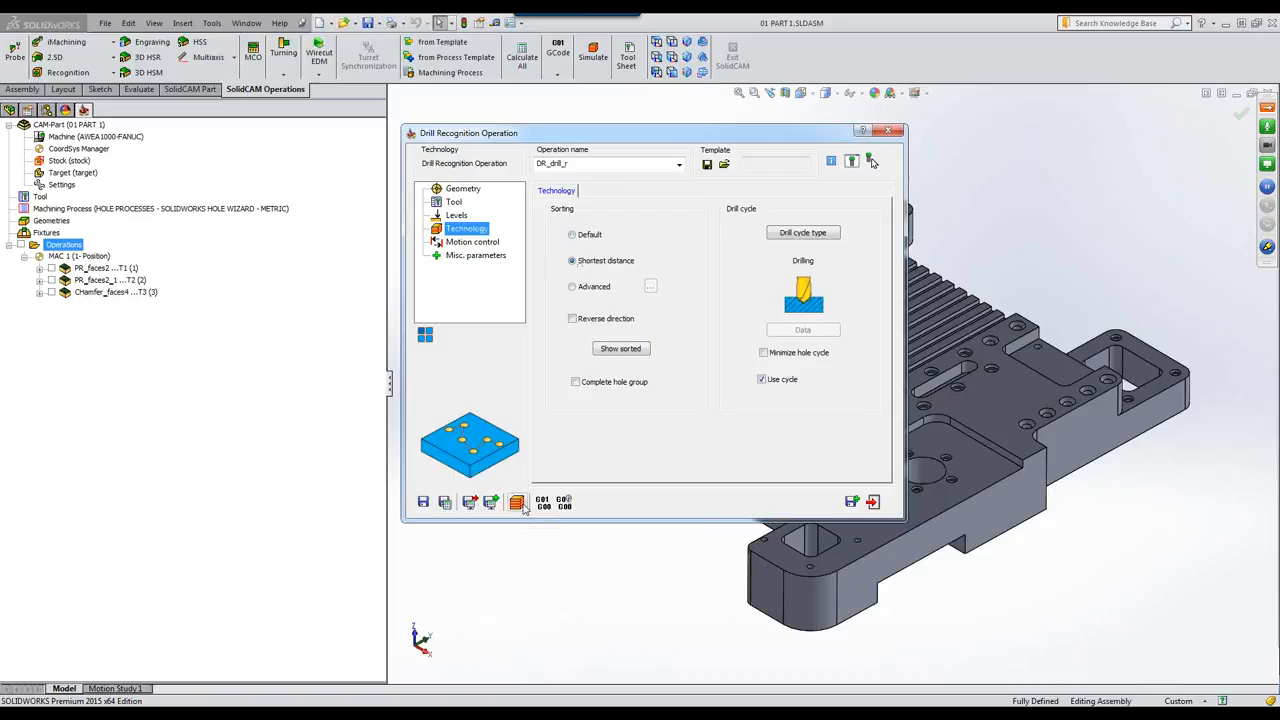
left_click(445, 503)
Simulate the spot drill operation in SolidVerify, declining further crash checking, and run it to the end
left_click(516, 502)
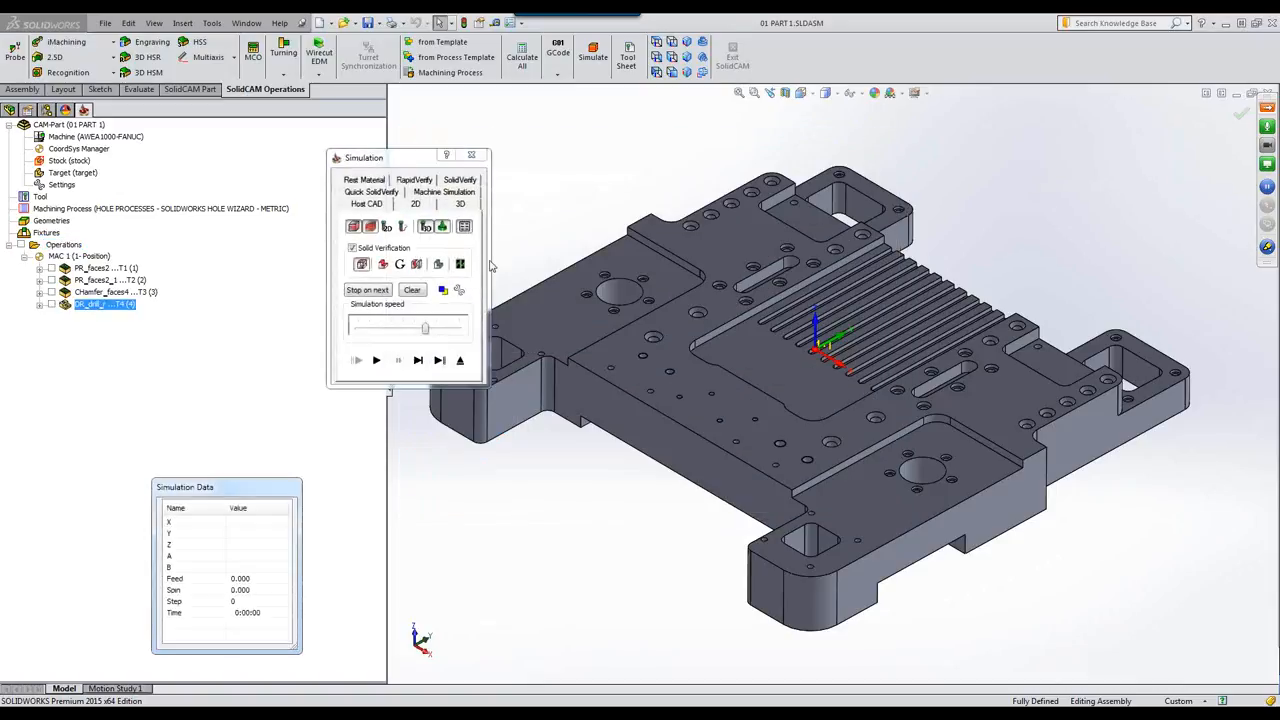
left_click(460, 180)
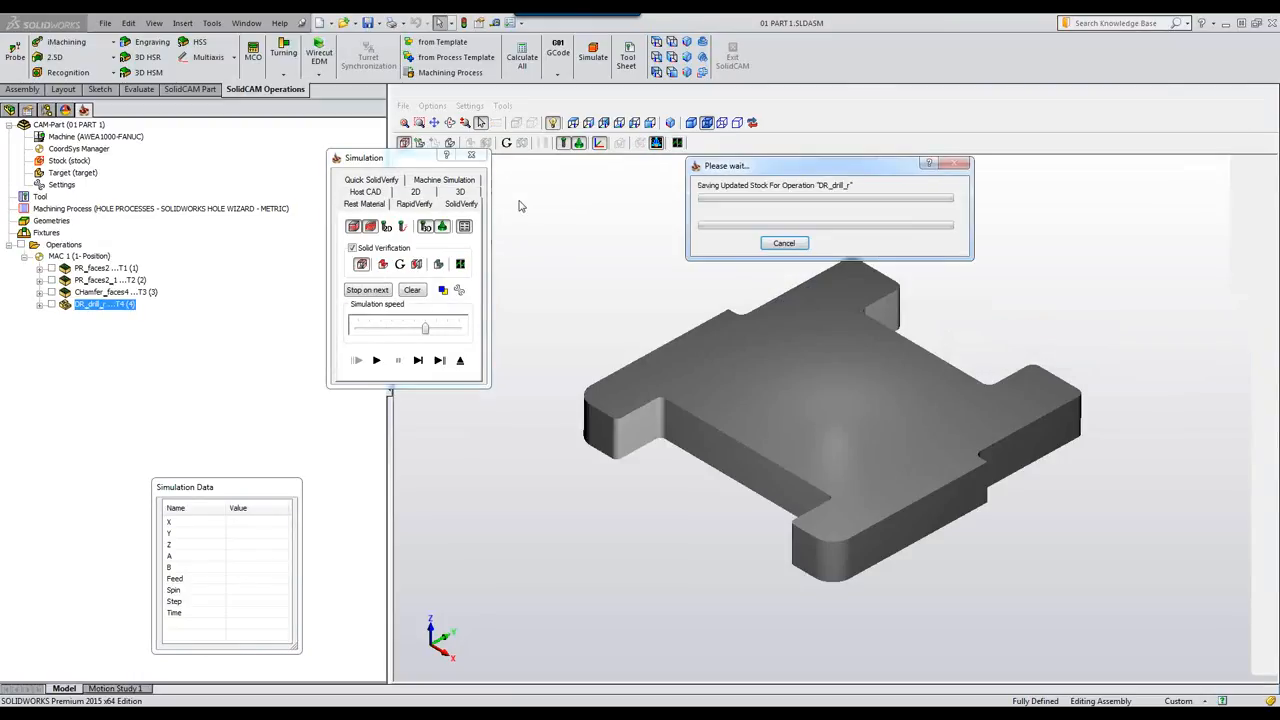
left_click(376, 360)
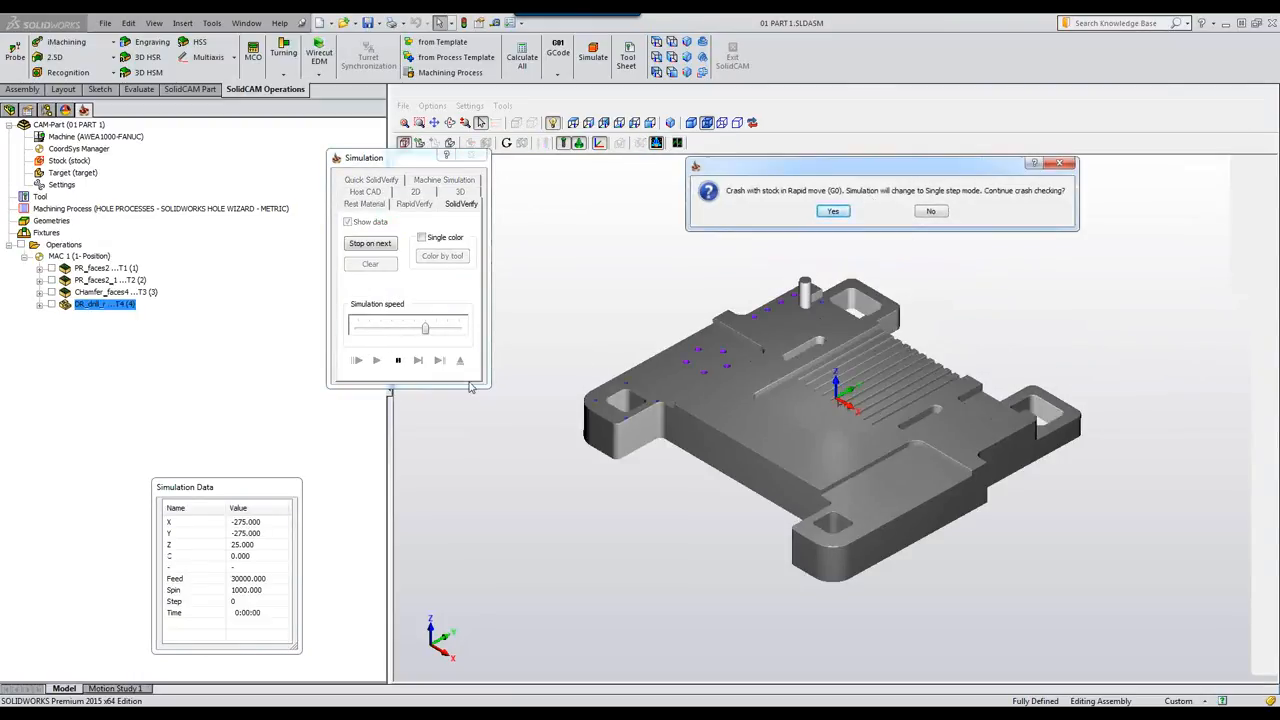
left_click(397, 363)
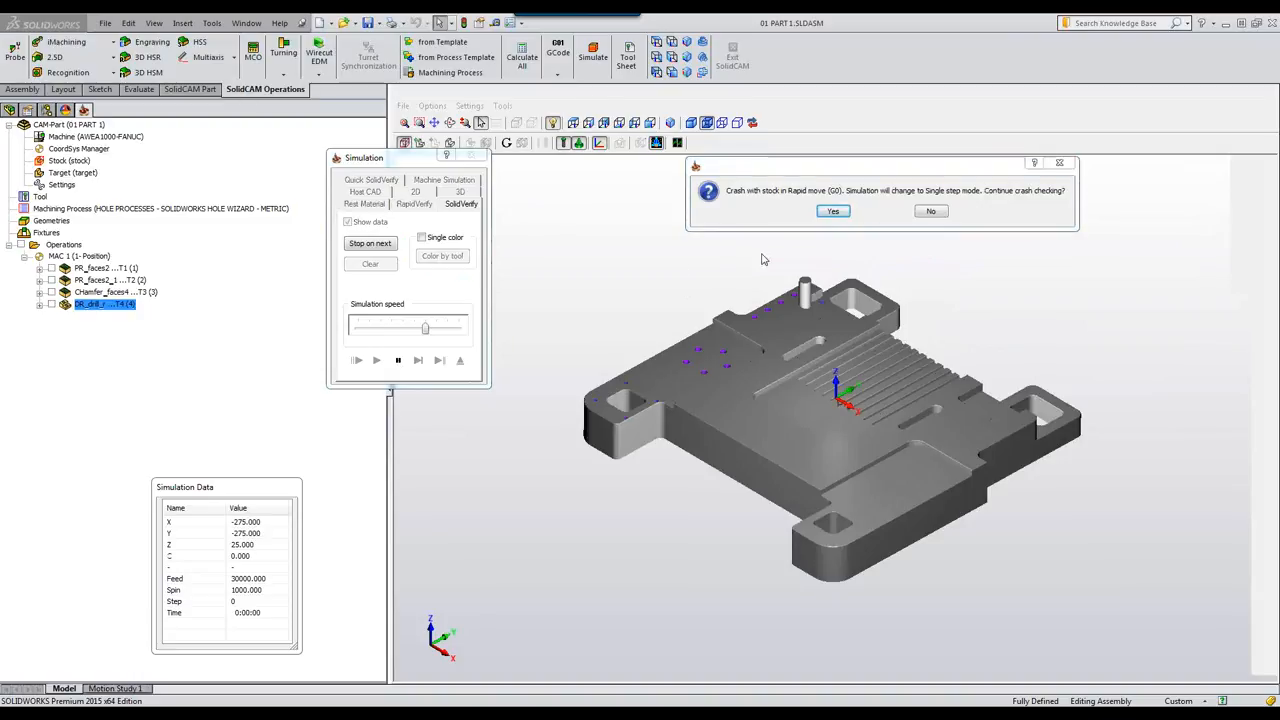
left_click(931, 211)
left_click(376, 360)
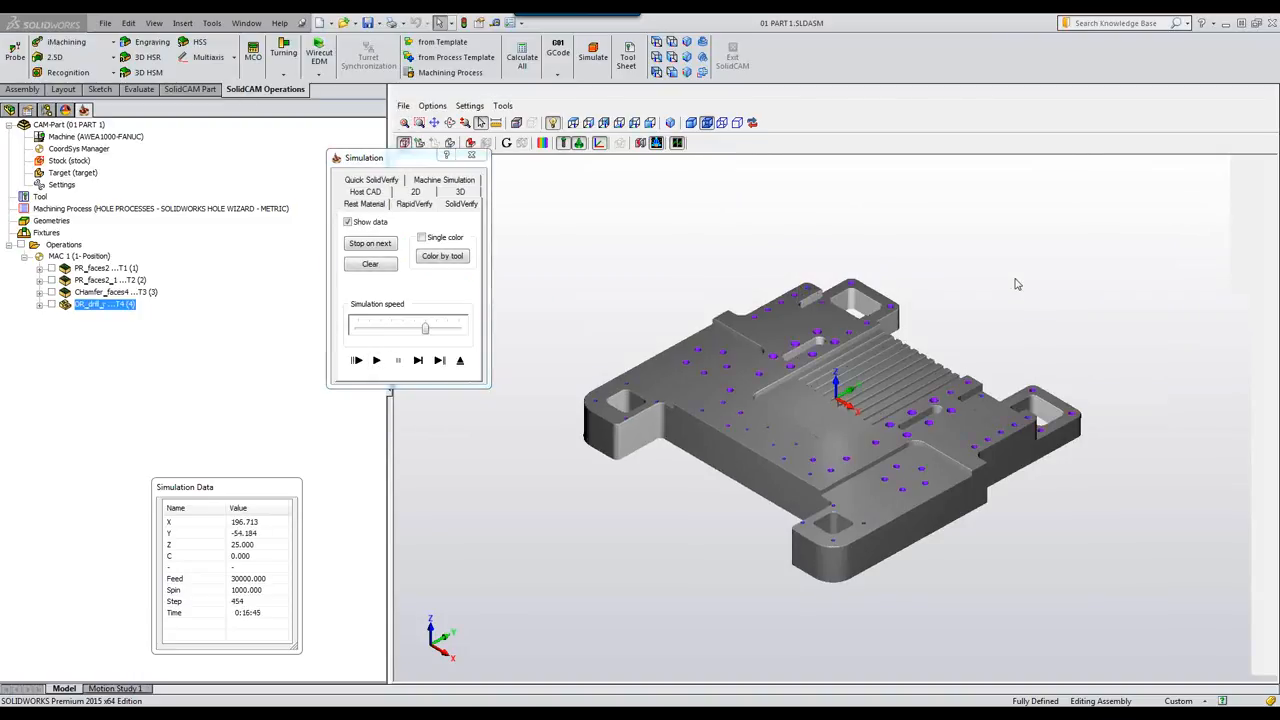
Examine the spot-drilled holes on the simulated plate from several sides and up close, and exit the simulation
middle_click_drag(1017, 284, 1014, 391)
scroll(1013, 345, "up", 5)
scroll(1017, 388, "up", 2)
scroll(1017, 391, "down", 5)
scroll(1018, 393, "down", 2)
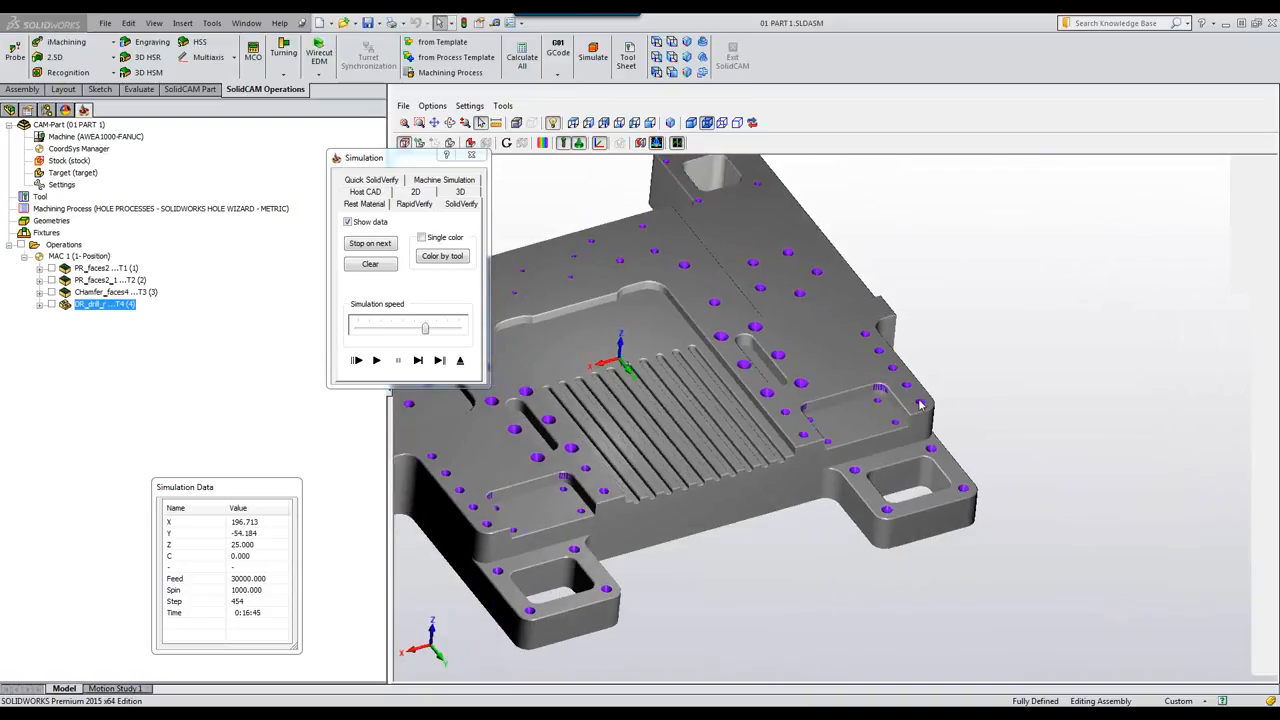
scroll(915, 402, "up", 2)
middle_click_drag(909, 398, 909, 403)
scroll(909, 402, "up", 3)
scroll(909, 402, "down", 3)
scroll(909, 403, "up", 6)
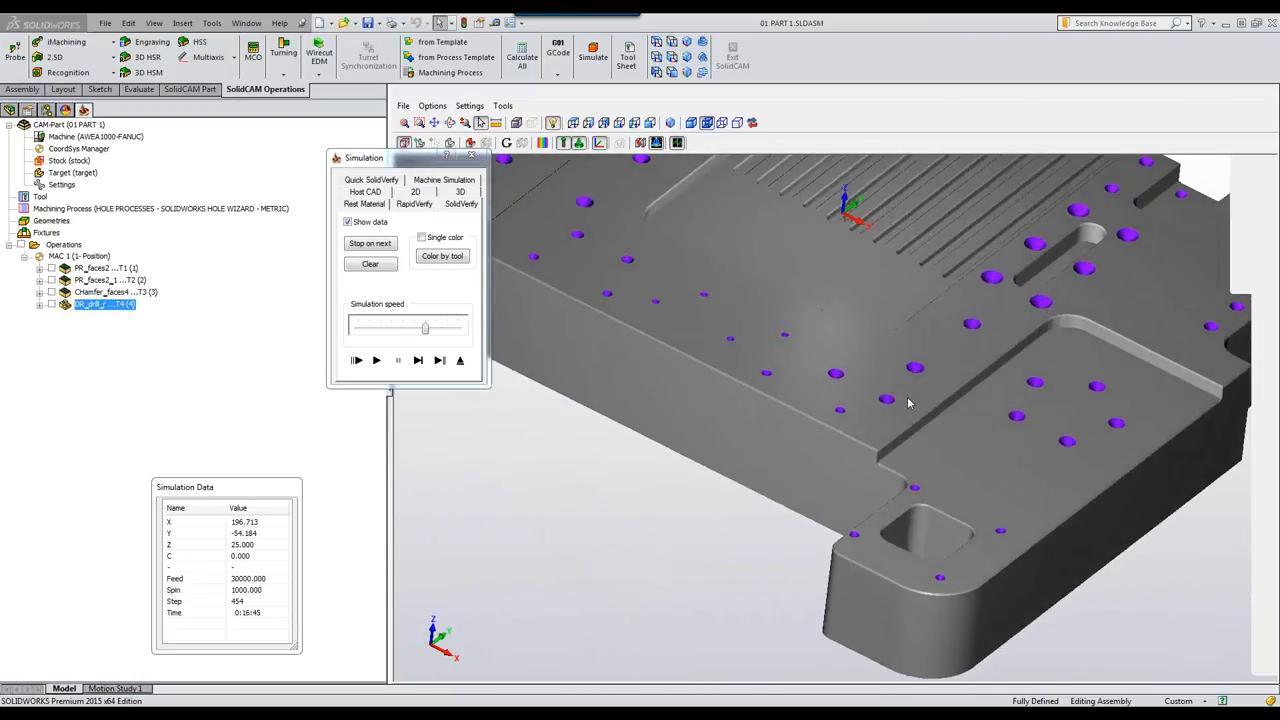
scroll(909, 403, "up", 2)
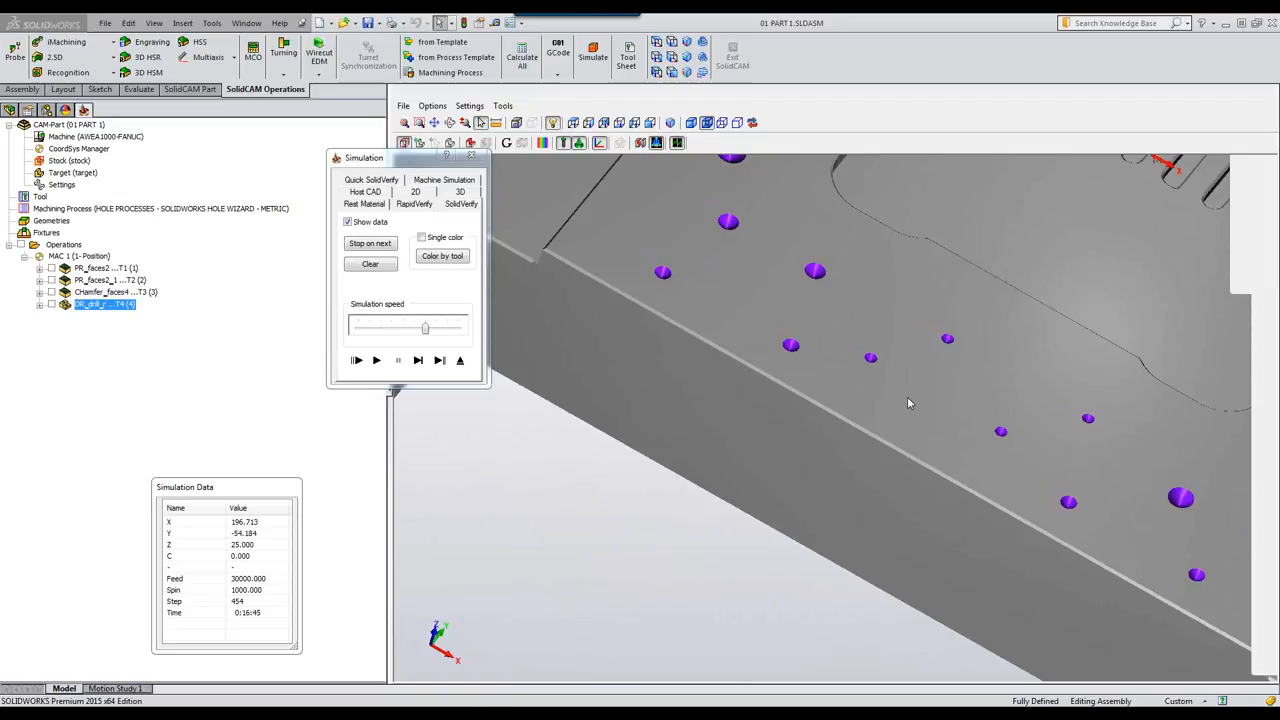
scroll(907, 396, "down", 6)
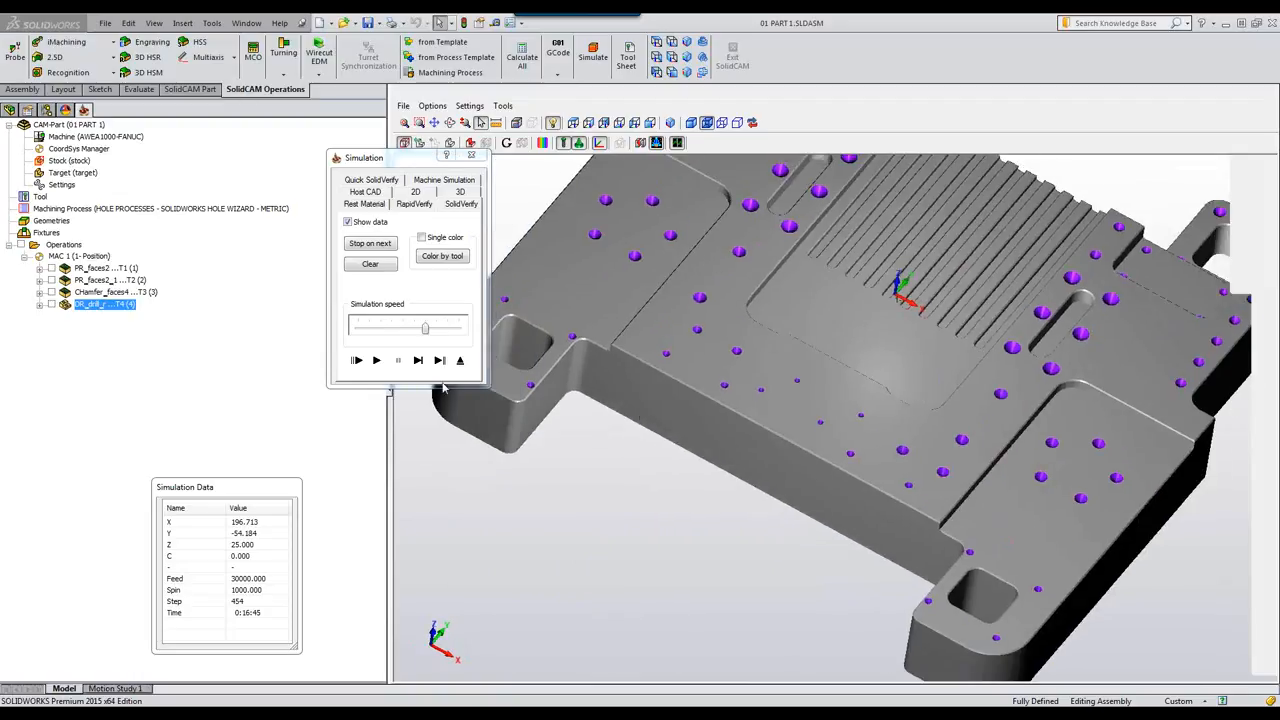
left_click(460, 361)
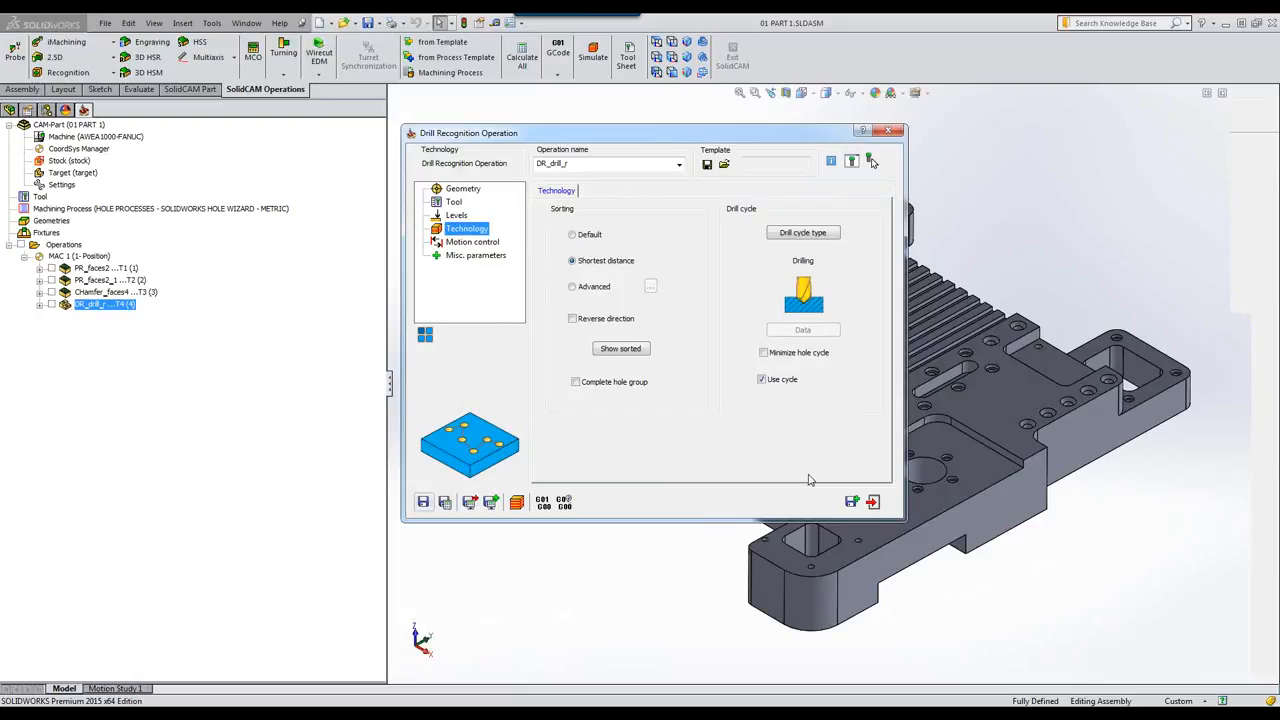
Save and copy the spot drill operation, and start a new drill geometry for the copy
left_click(852, 505)
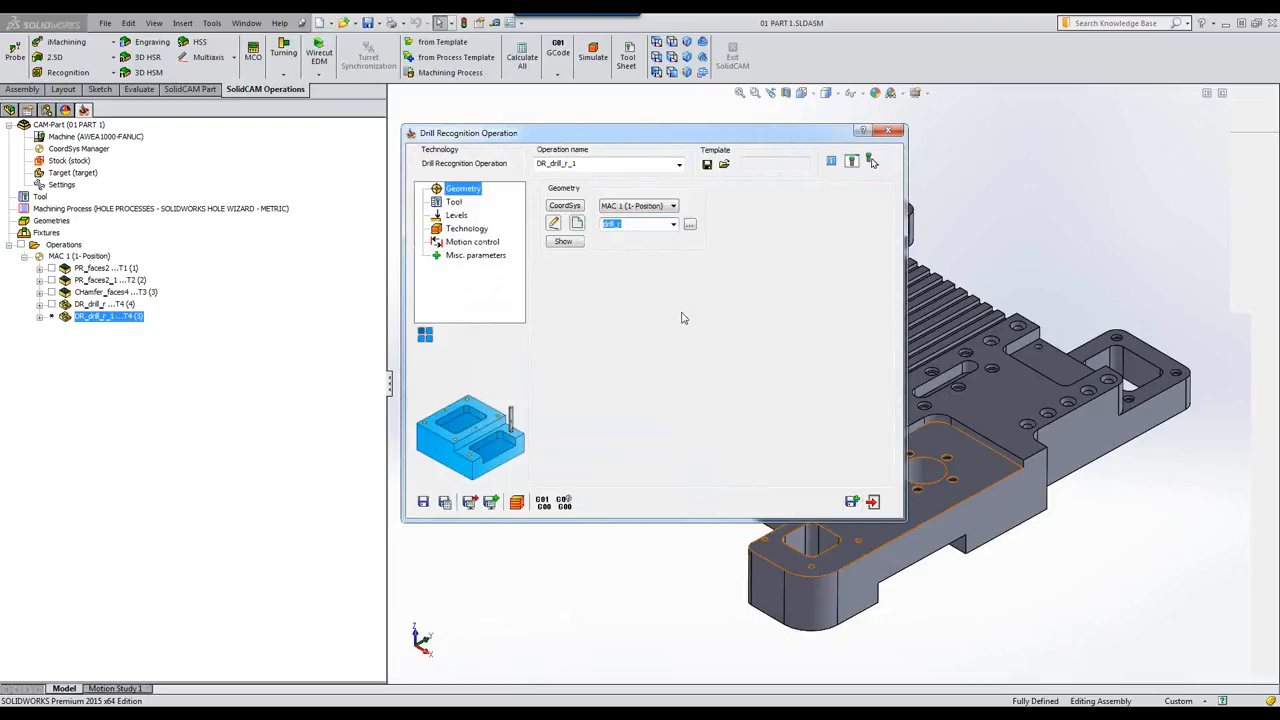
left_click(577, 224)
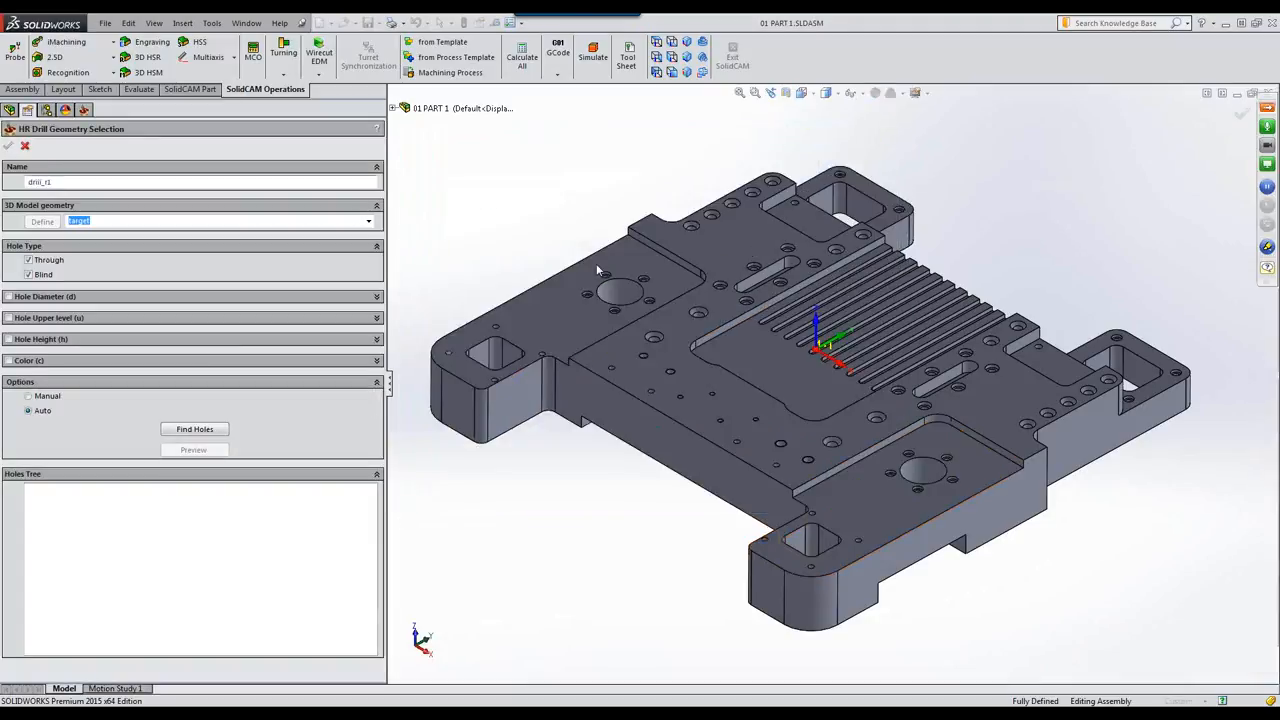
Filter the hole recognition to a diameter of 6.8 mm using the hole beside the front corner pocket, and find the holes
scroll(948, 373, "down", 5)
scroll(949, 375, "down", 1)
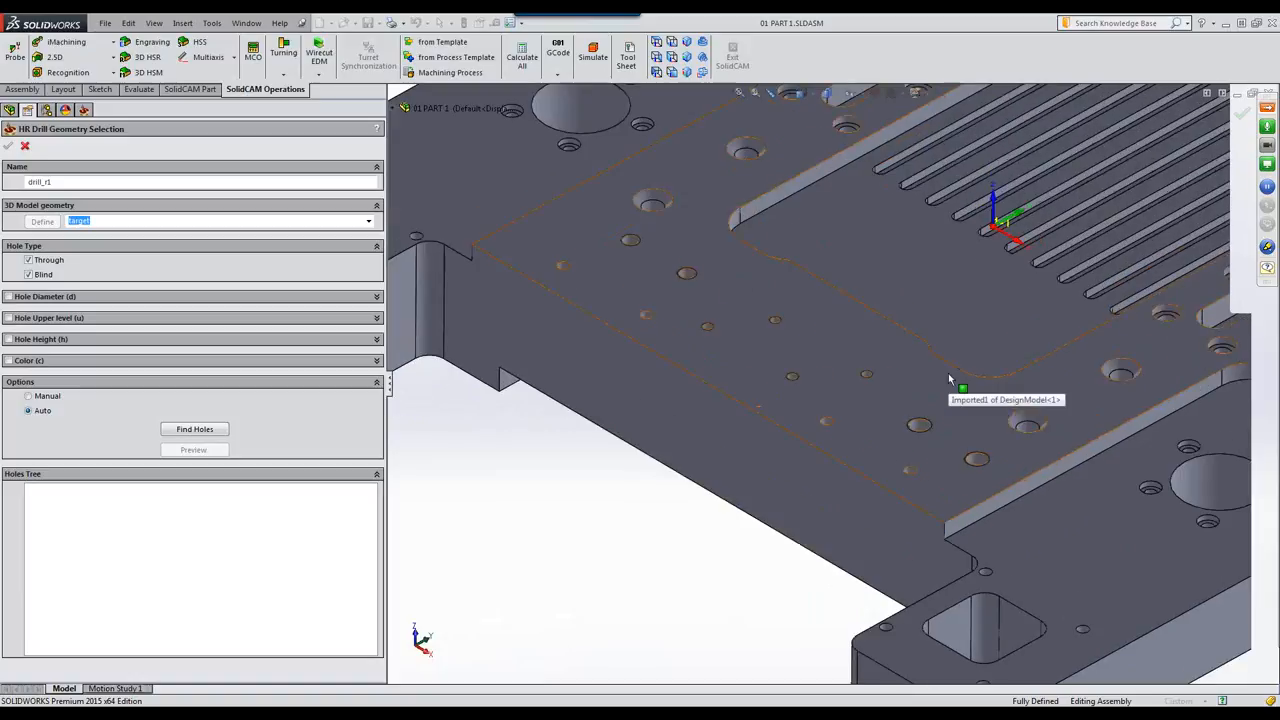
middle_click_drag(938, 371, 942, 397)
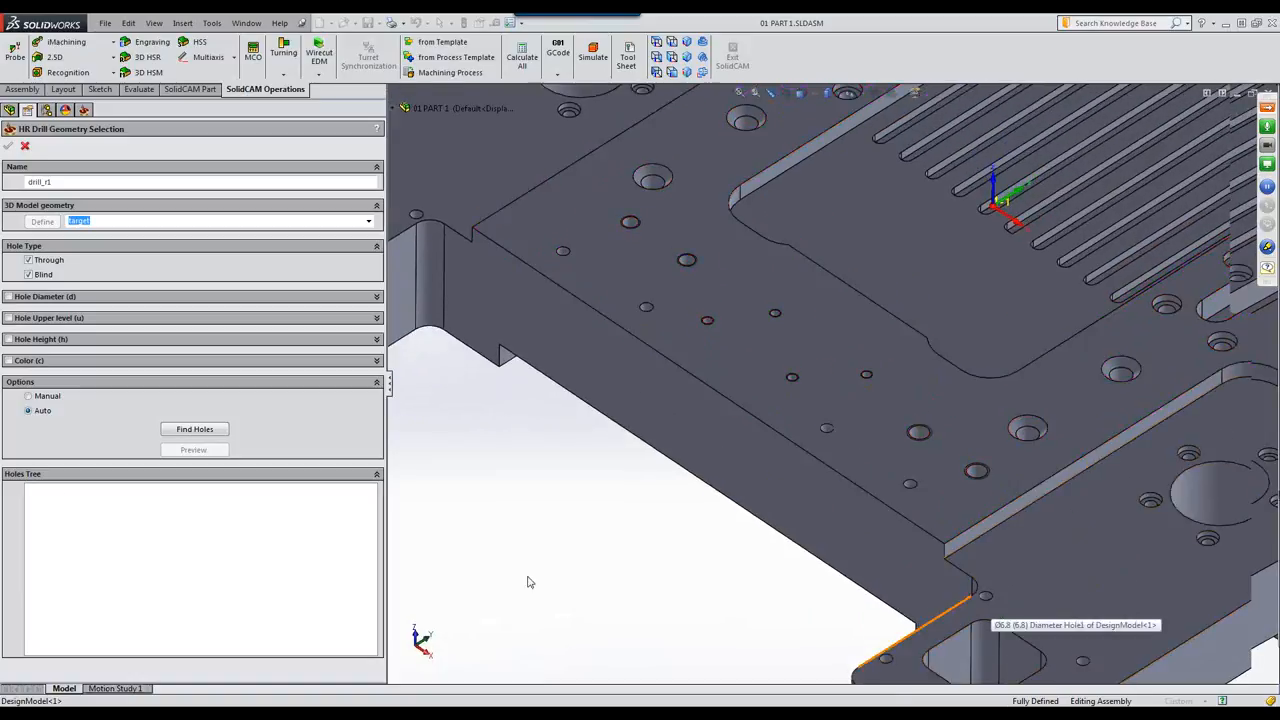
left_click(9, 297)
left_click(224, 326)
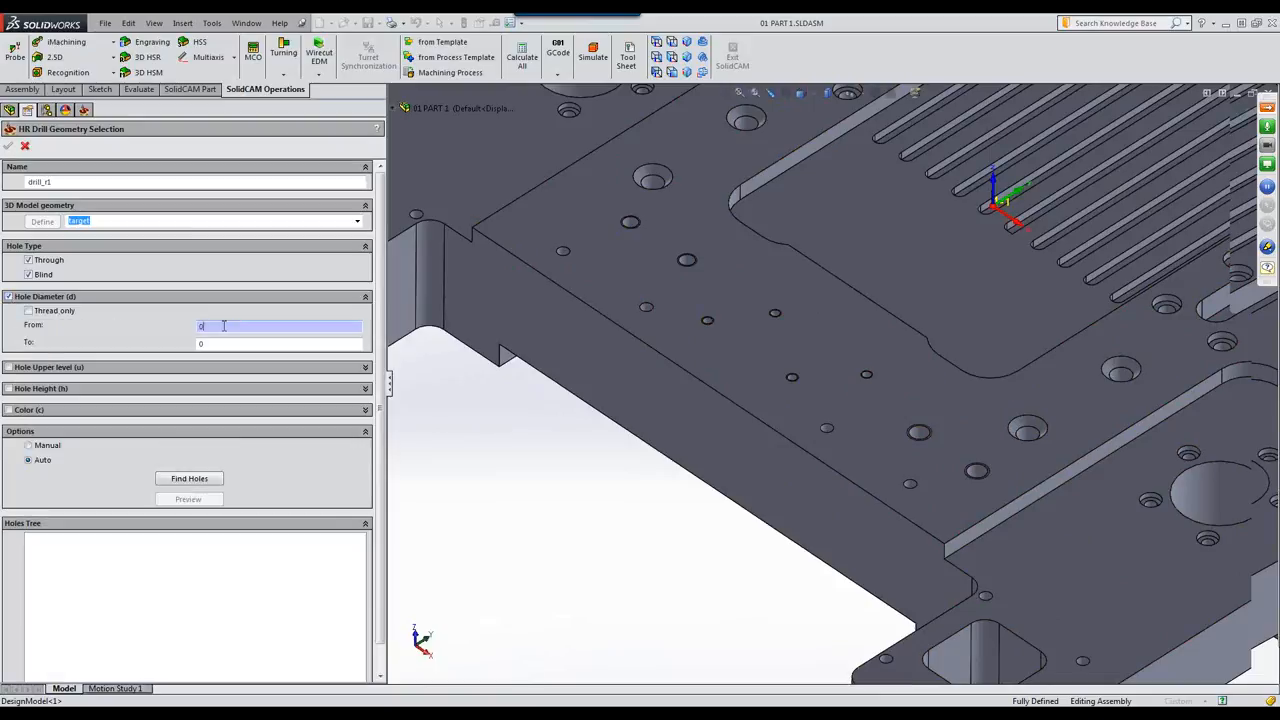
left_click(987, 598)
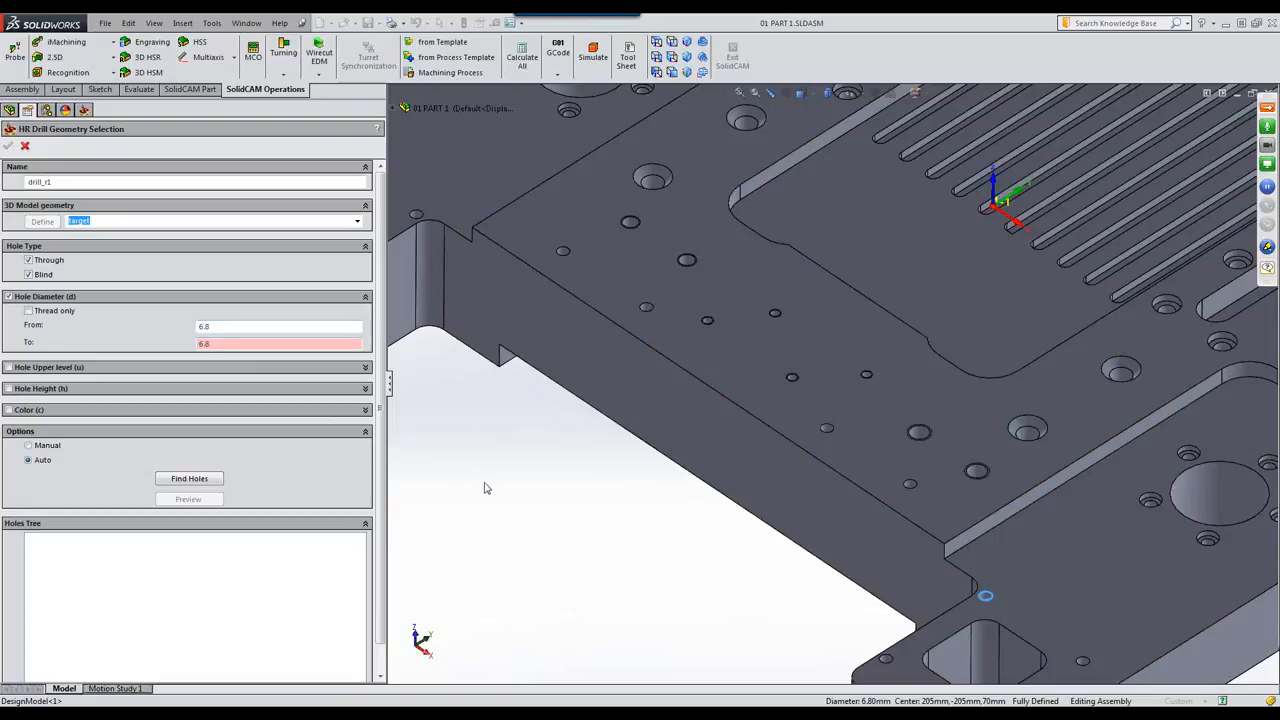
scroll(486, 488, "up", 4)
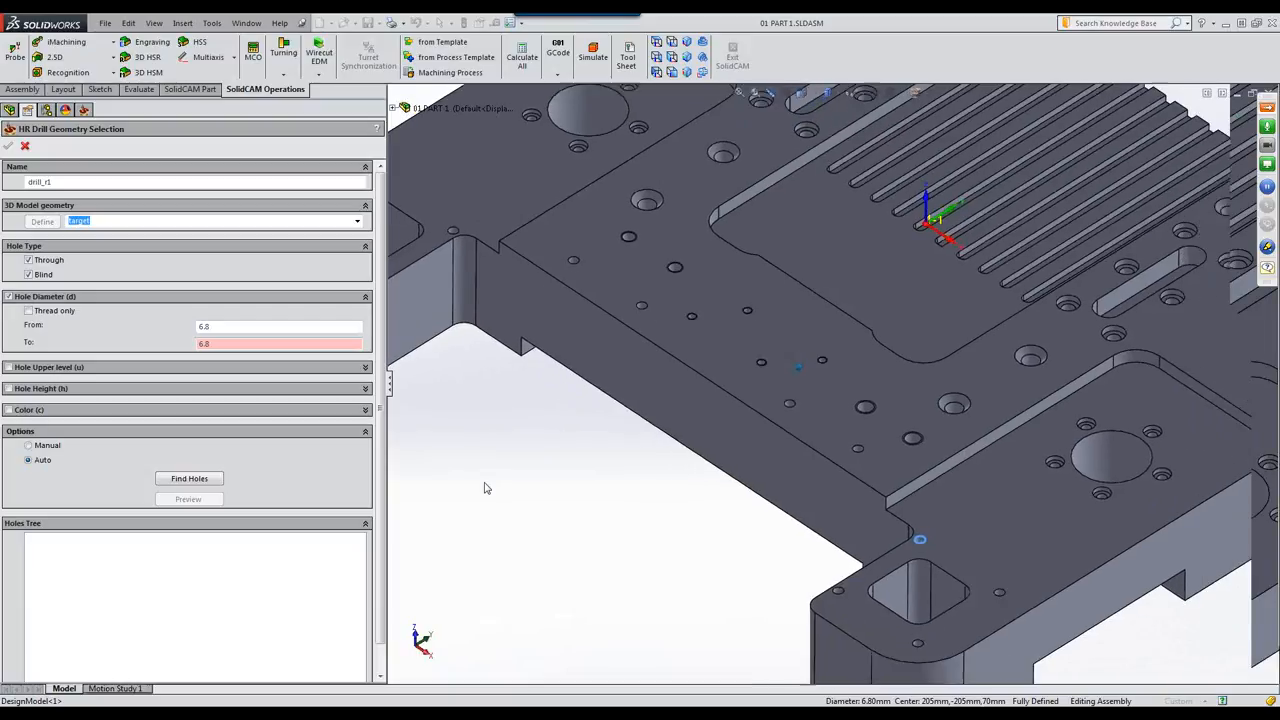
scroll(485, 485, "up", 3)
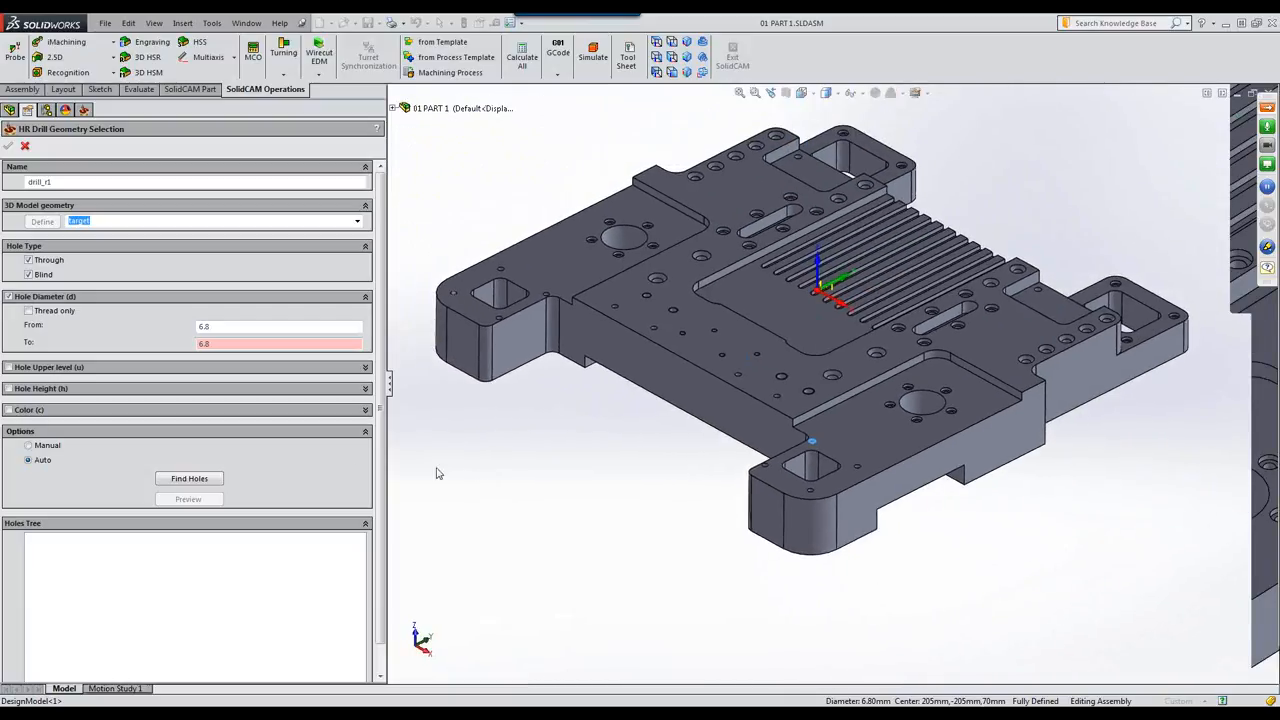
left_click(200, 479)
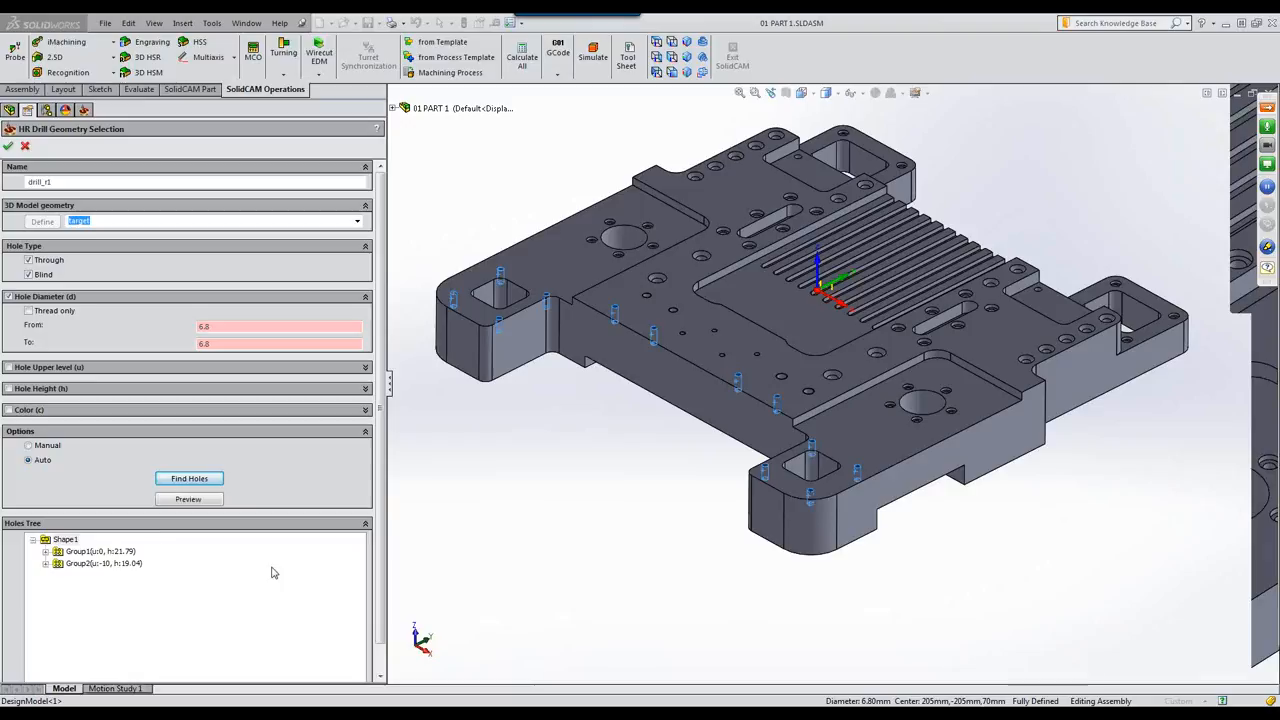
Check on the model which holes Group1 and Group2 contain, and accept the drill geometry selection
left_click(80, 553)
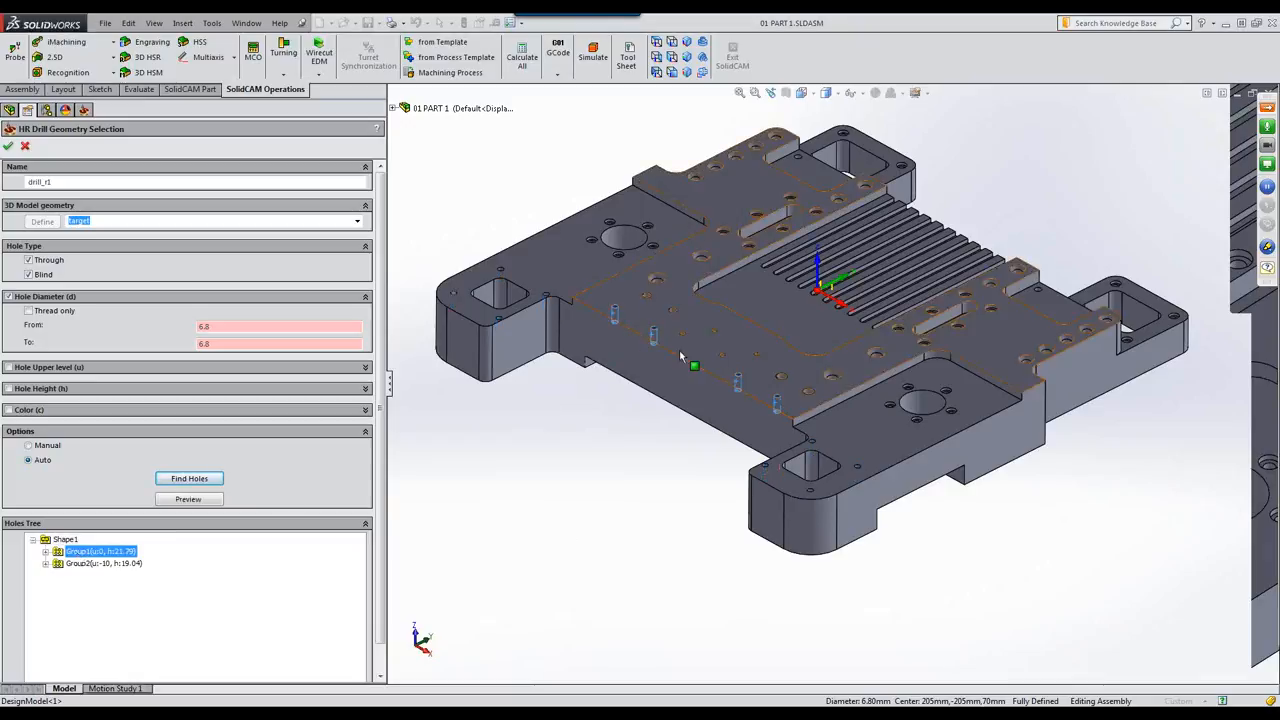
left_click(102, 563)
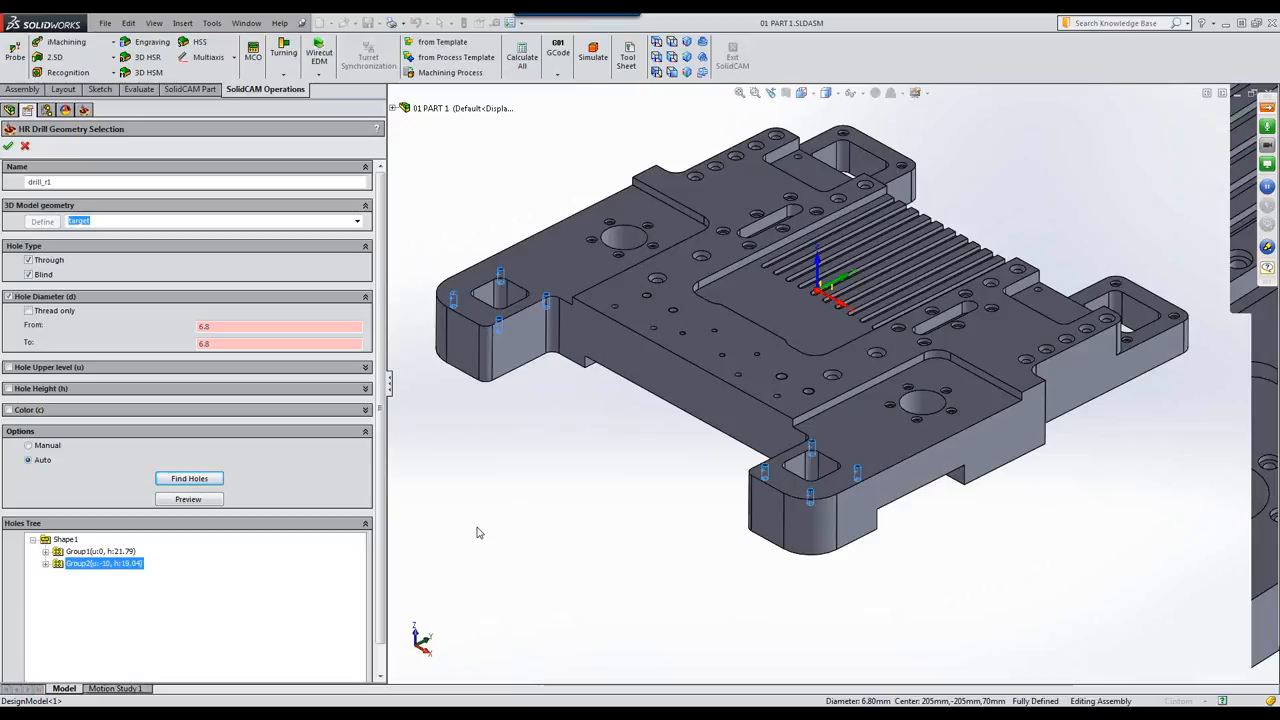
left_click(8, 146)
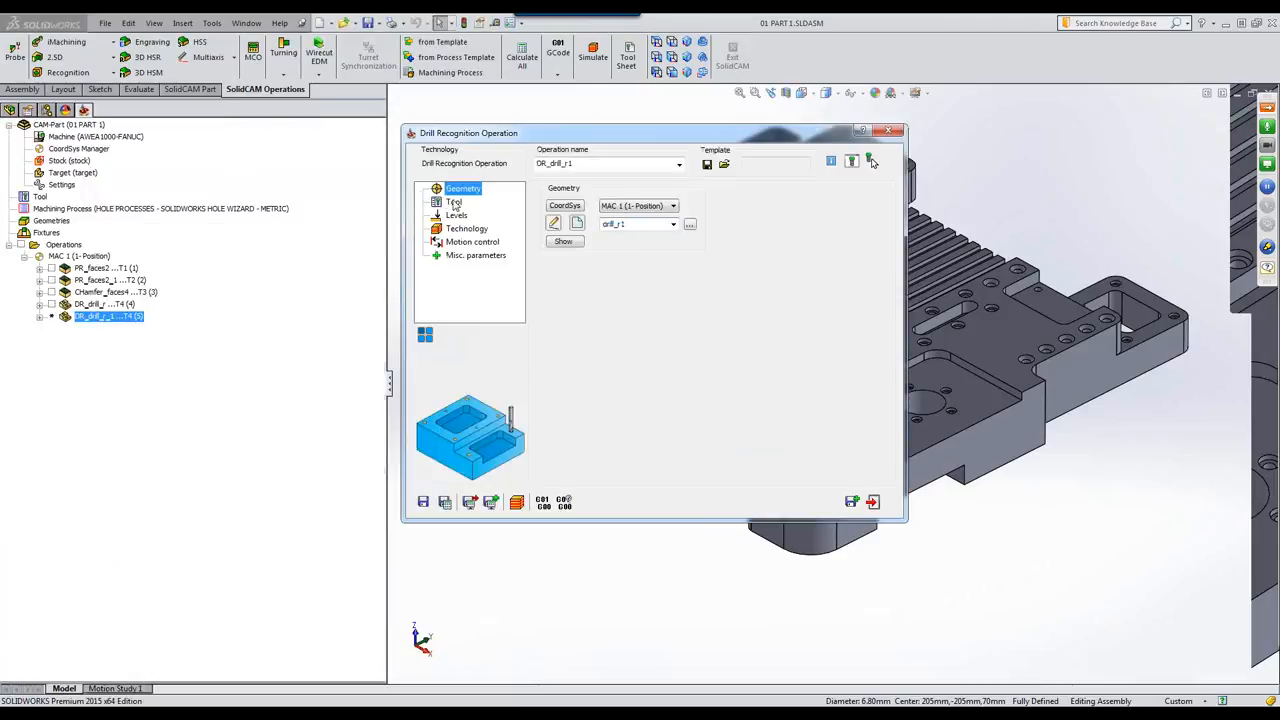
Add a new drill to the tool table for the copied Drill Recognition operation
left_click(452, 202)
left_click(645, 398)
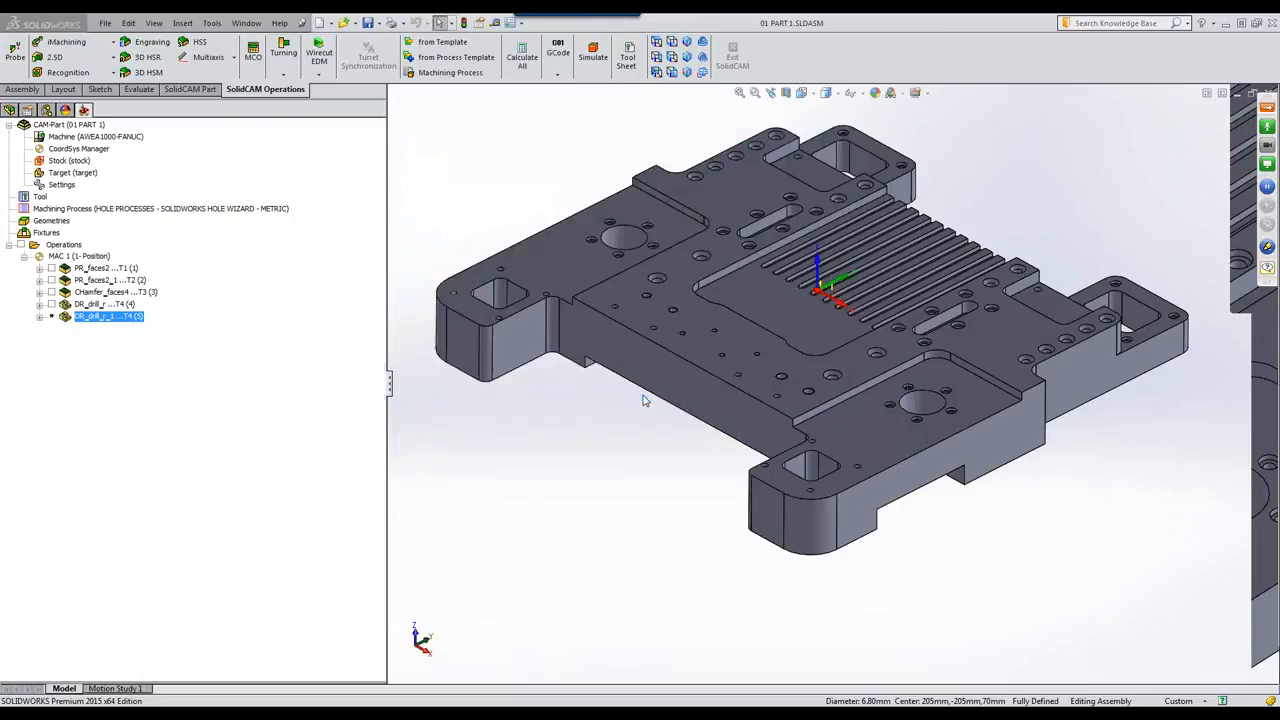
left_click(305, 470)
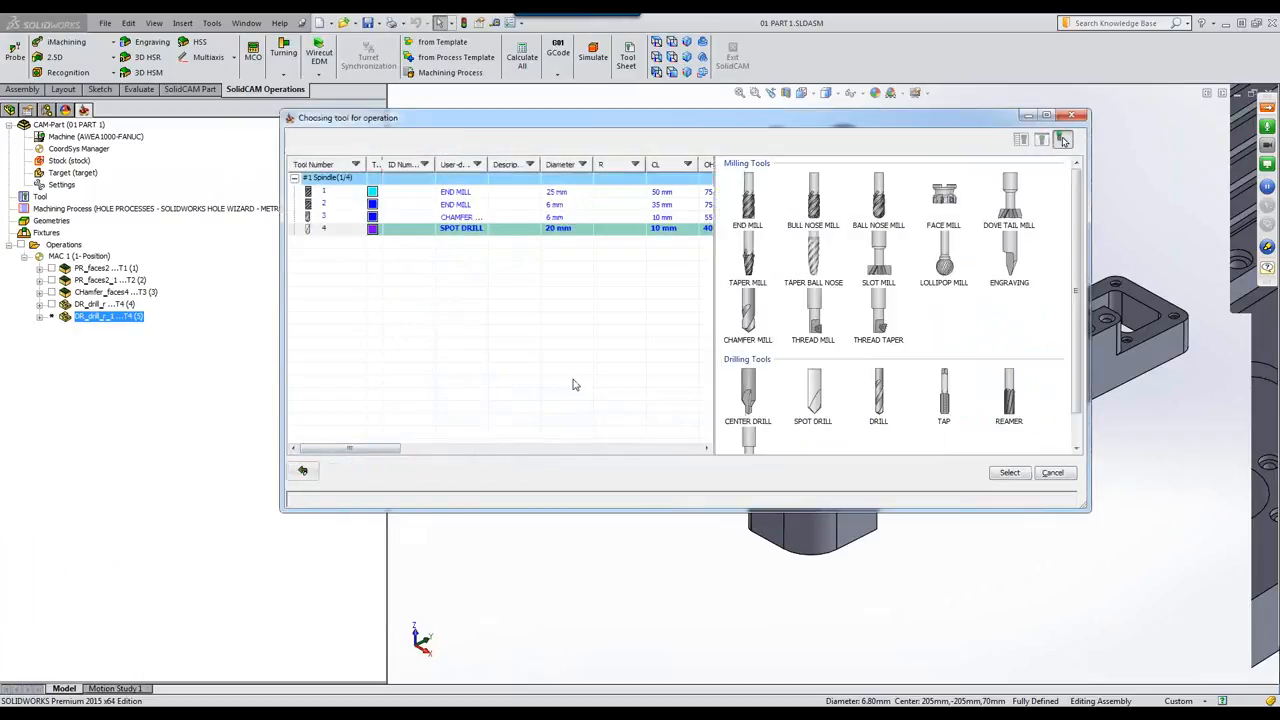
left_click(878, 400)
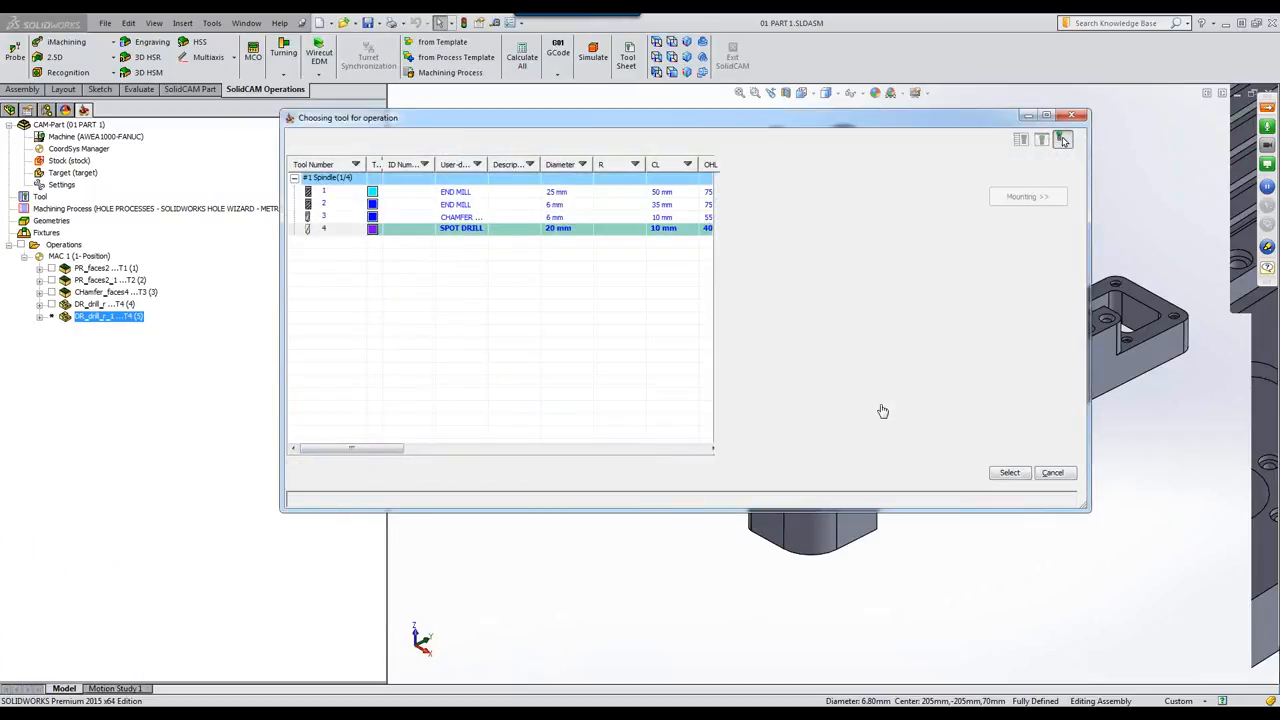
left_click_drag(838, 120, 488, 89)
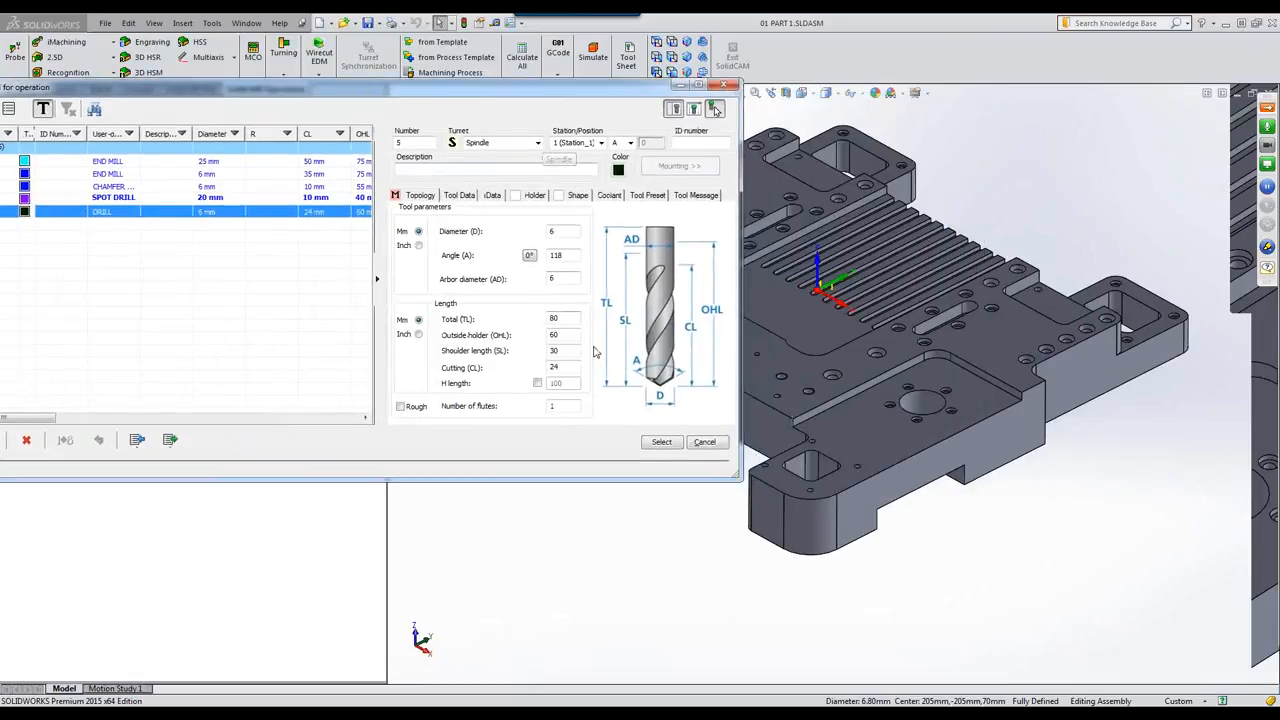
Set the new drill's diameter to 6.8 mm by picking the hole beside the front corner pocket, and assign the drill to the operation
left_click(559, 232)
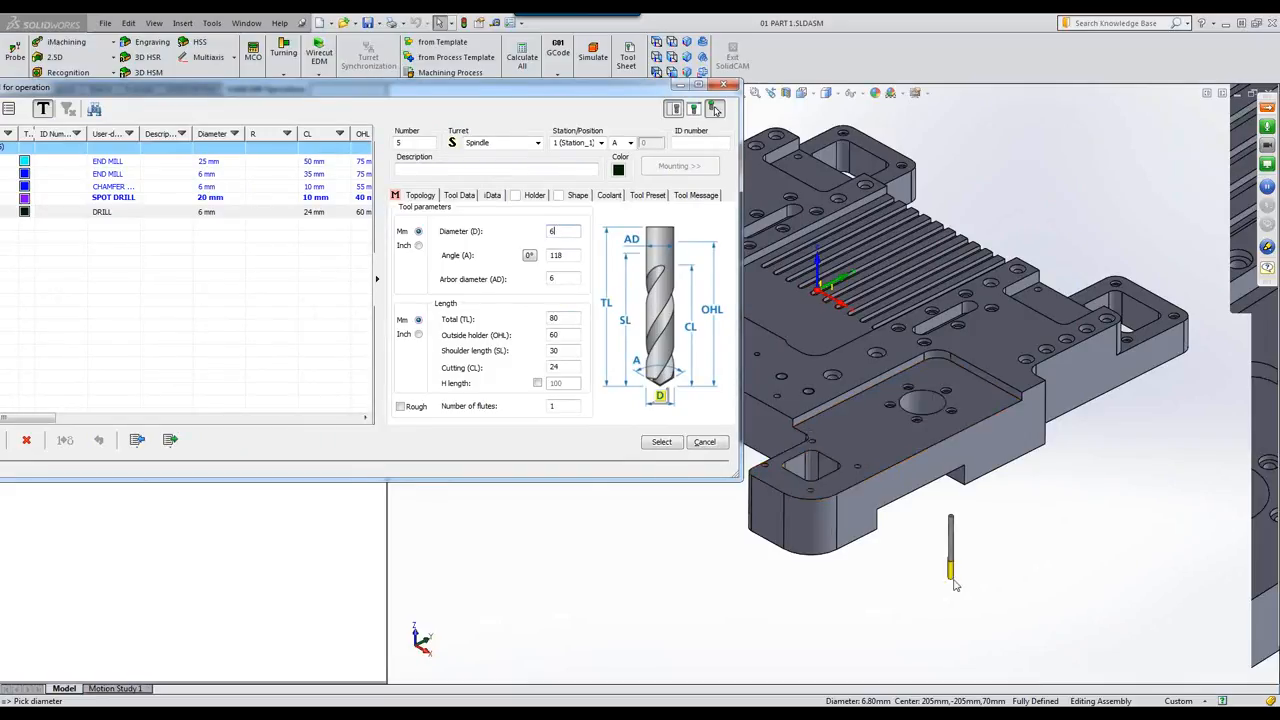
scroll(825, 487, "down", 2)
scroll(826, 484, "down", 3)
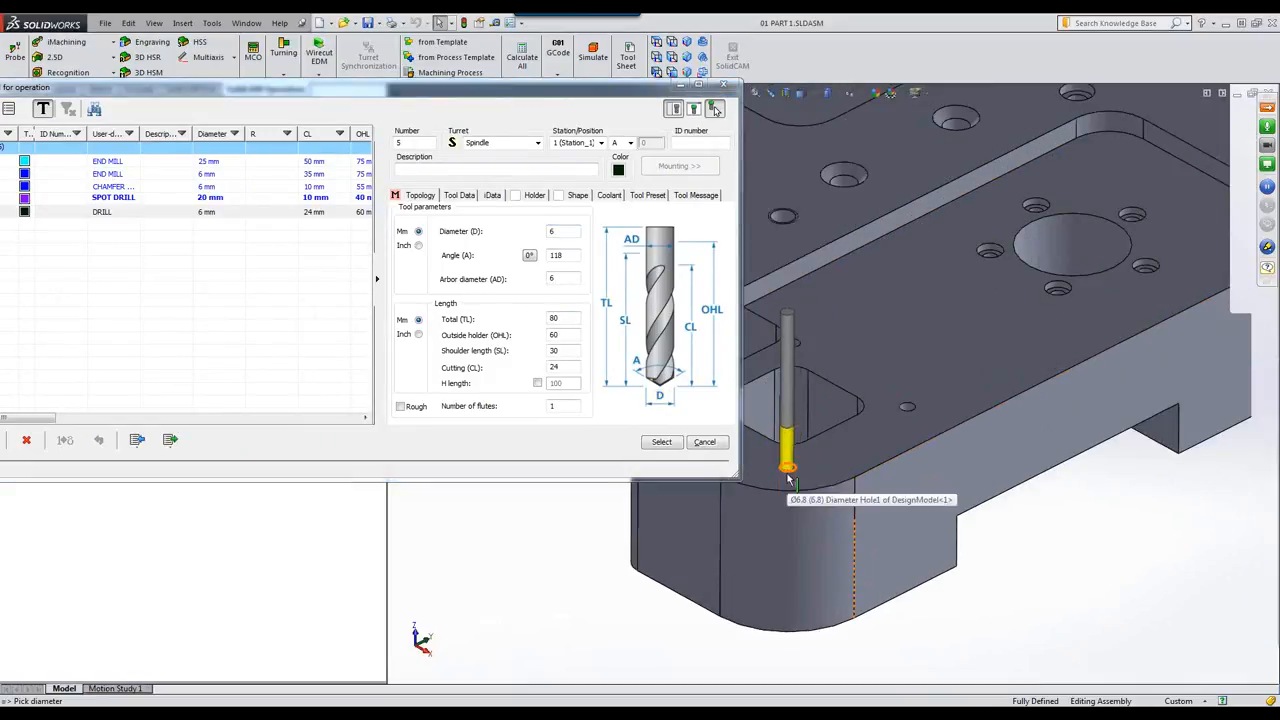
left_click(789, 481)
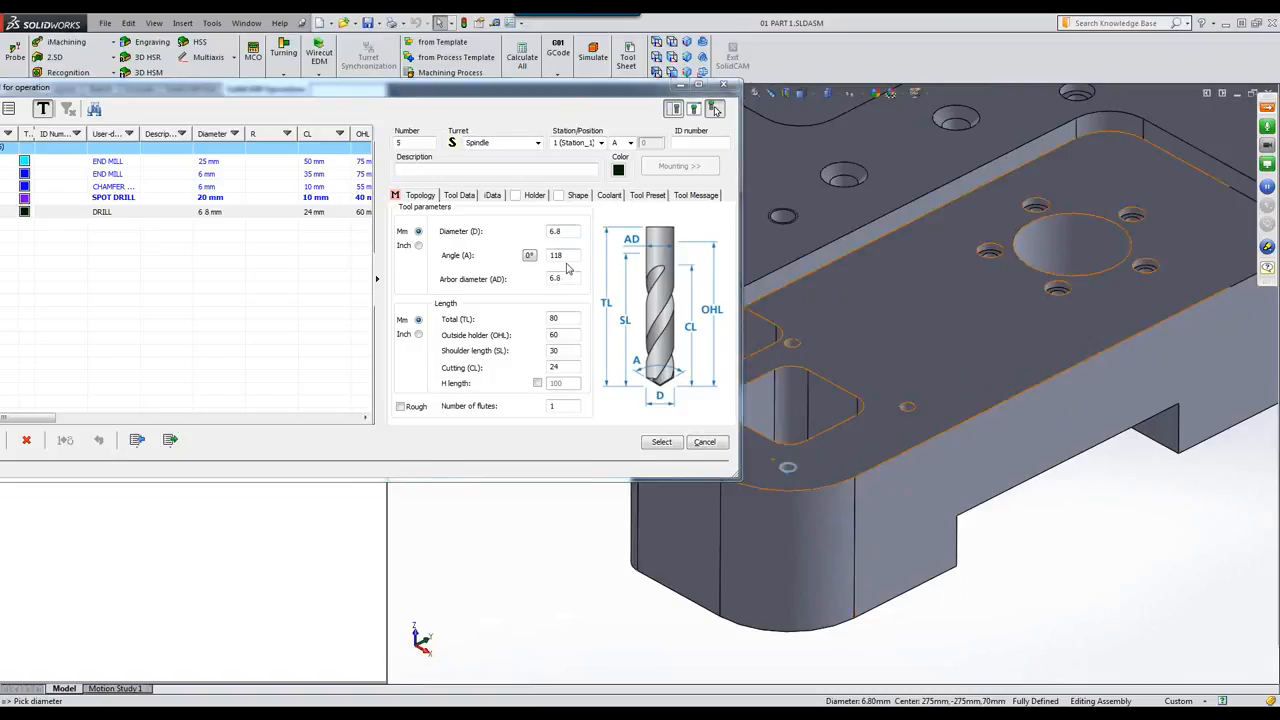
left_click(661, 442)
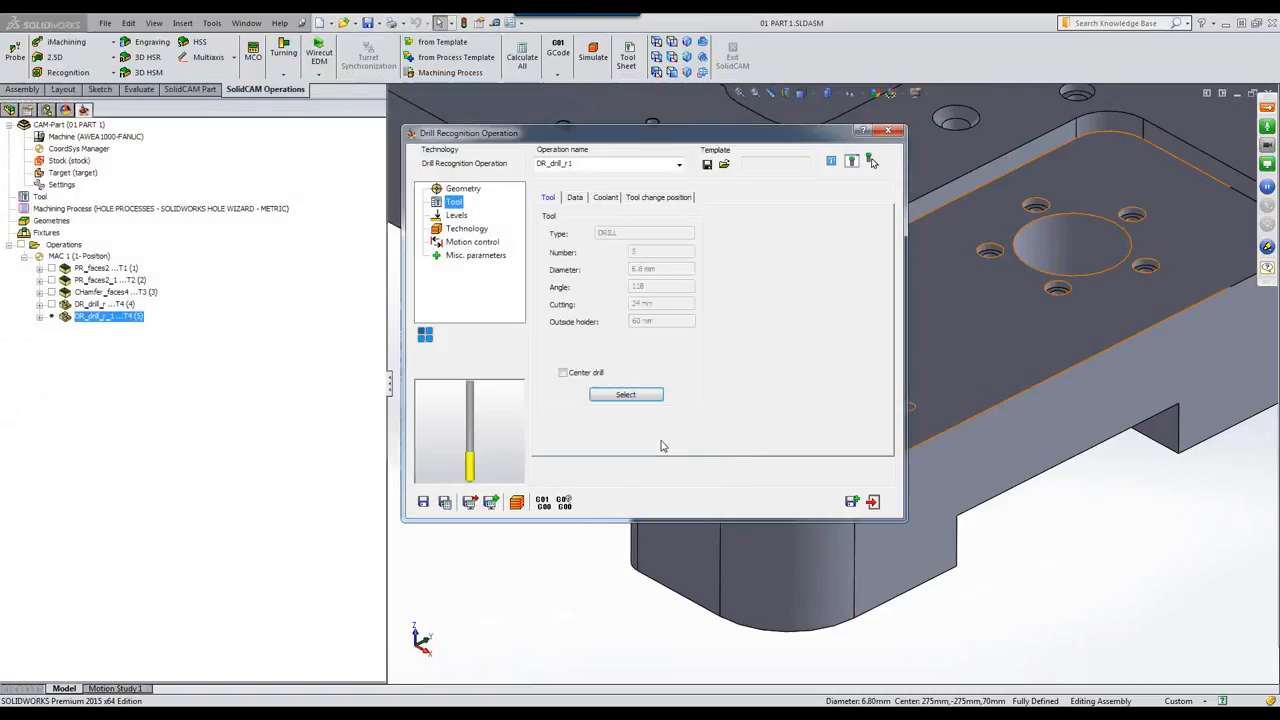
Compare the upper levels and drill depths of Group1 and Group2 in Depth Edit, and leave it without changes
left_click(456, 216)
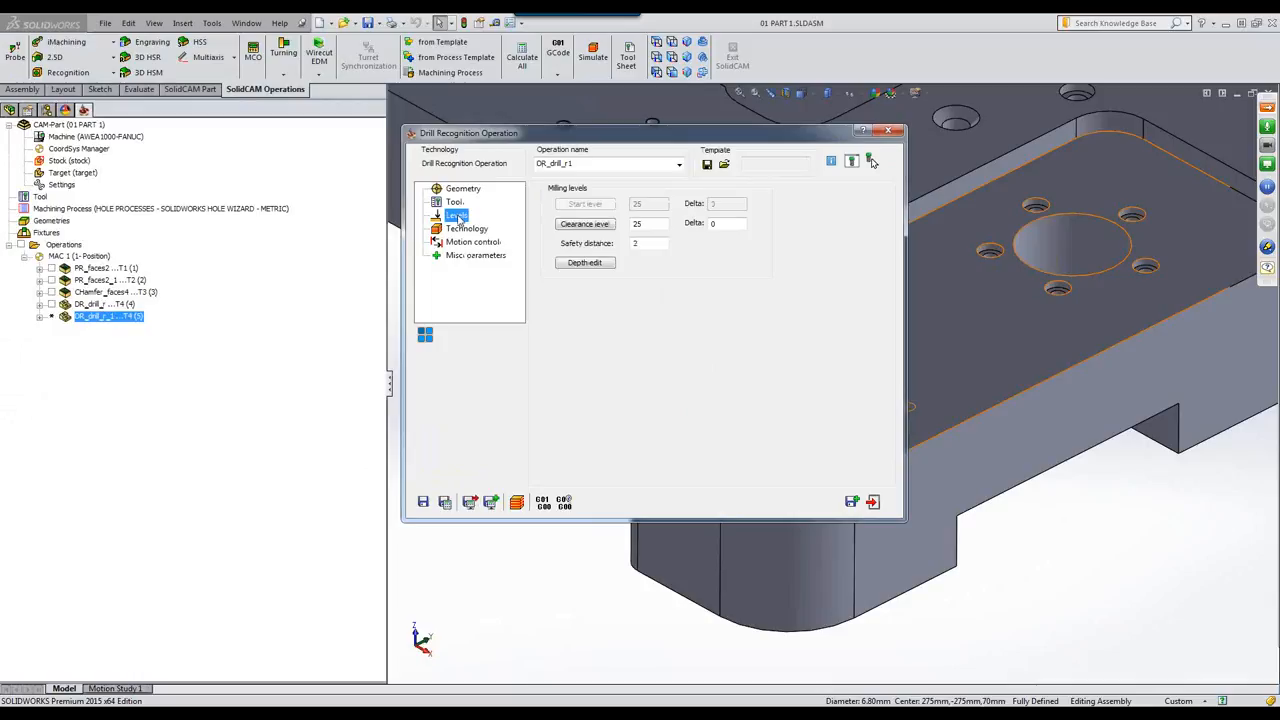
left_click(607, 264)
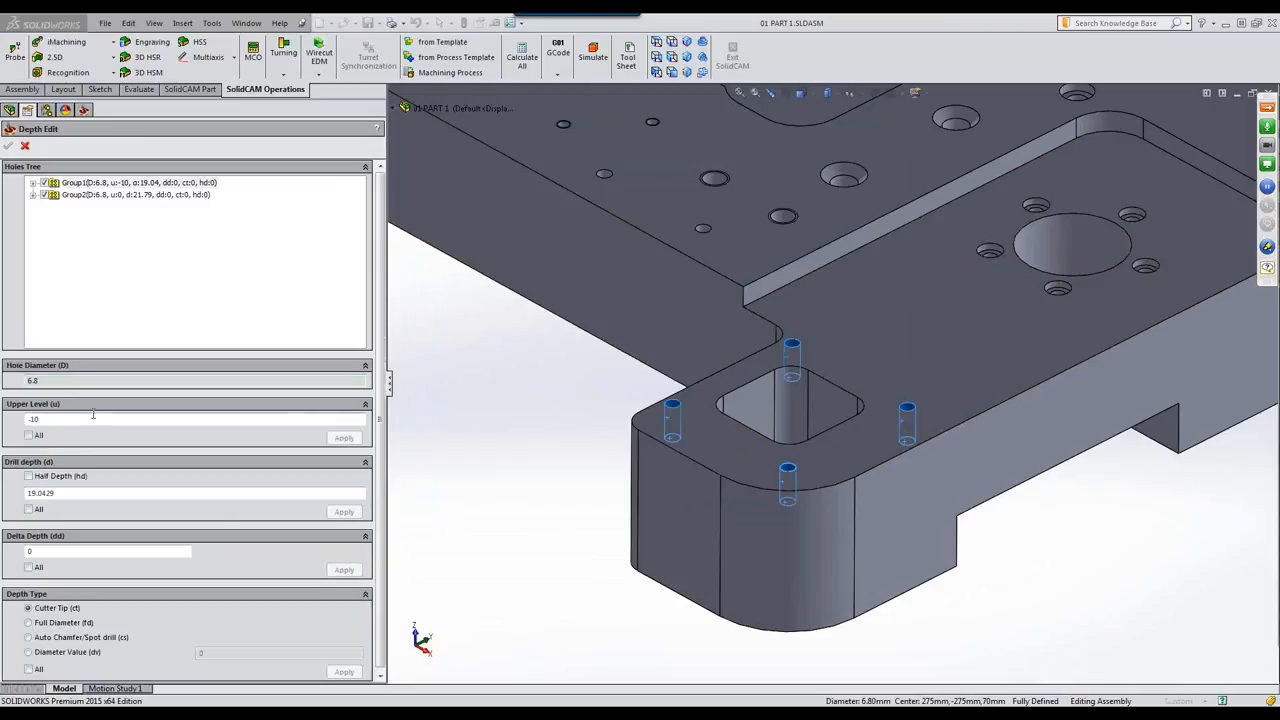
left_click(96, 196)
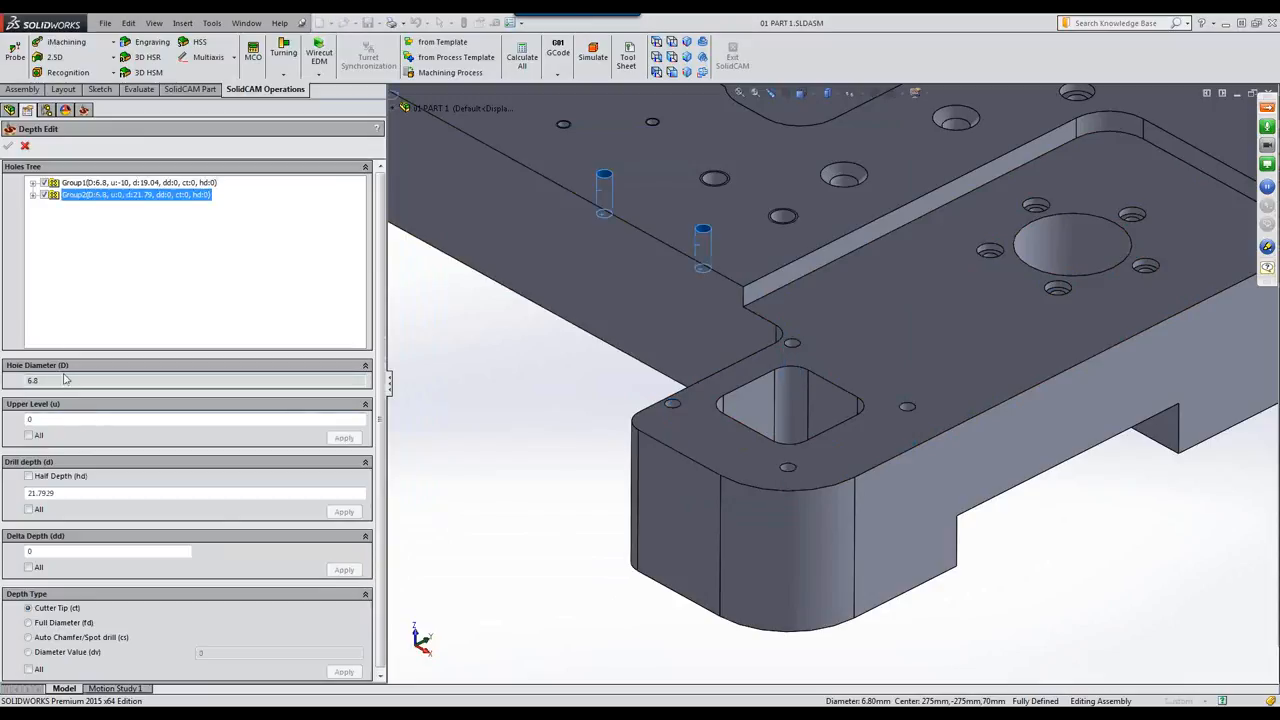
left_click(97, 184)
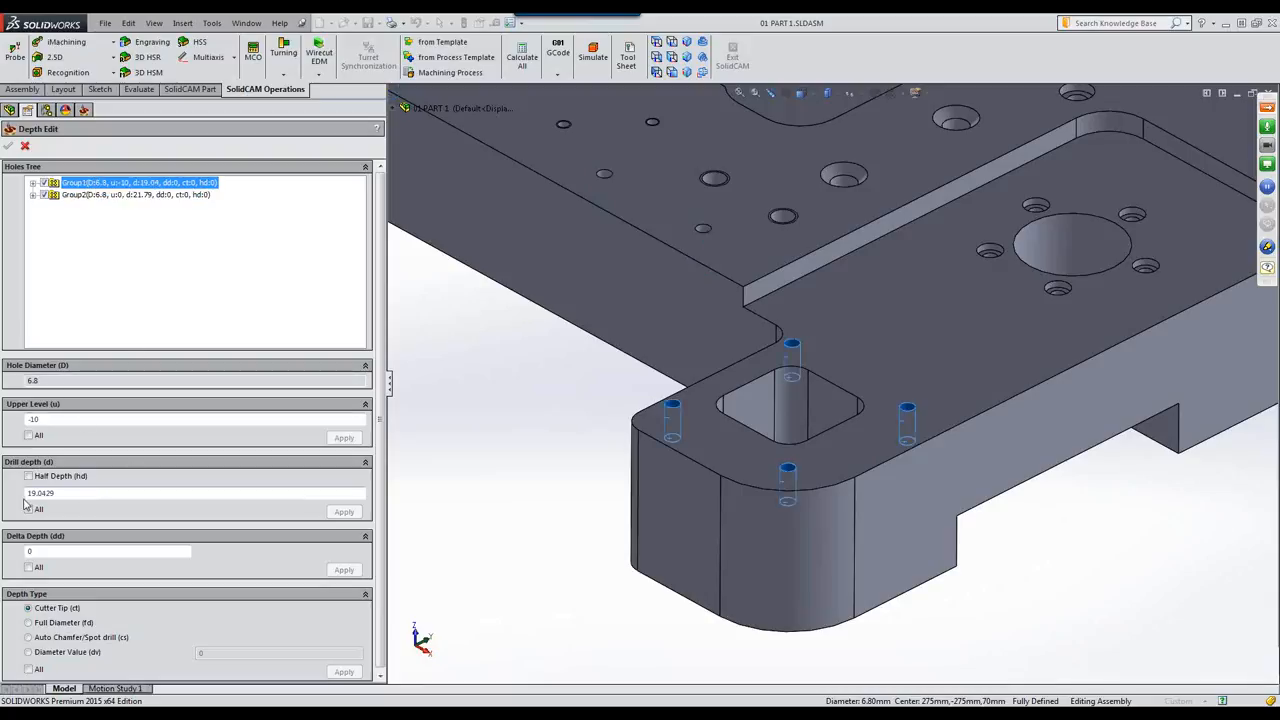
left_click(150, 196)
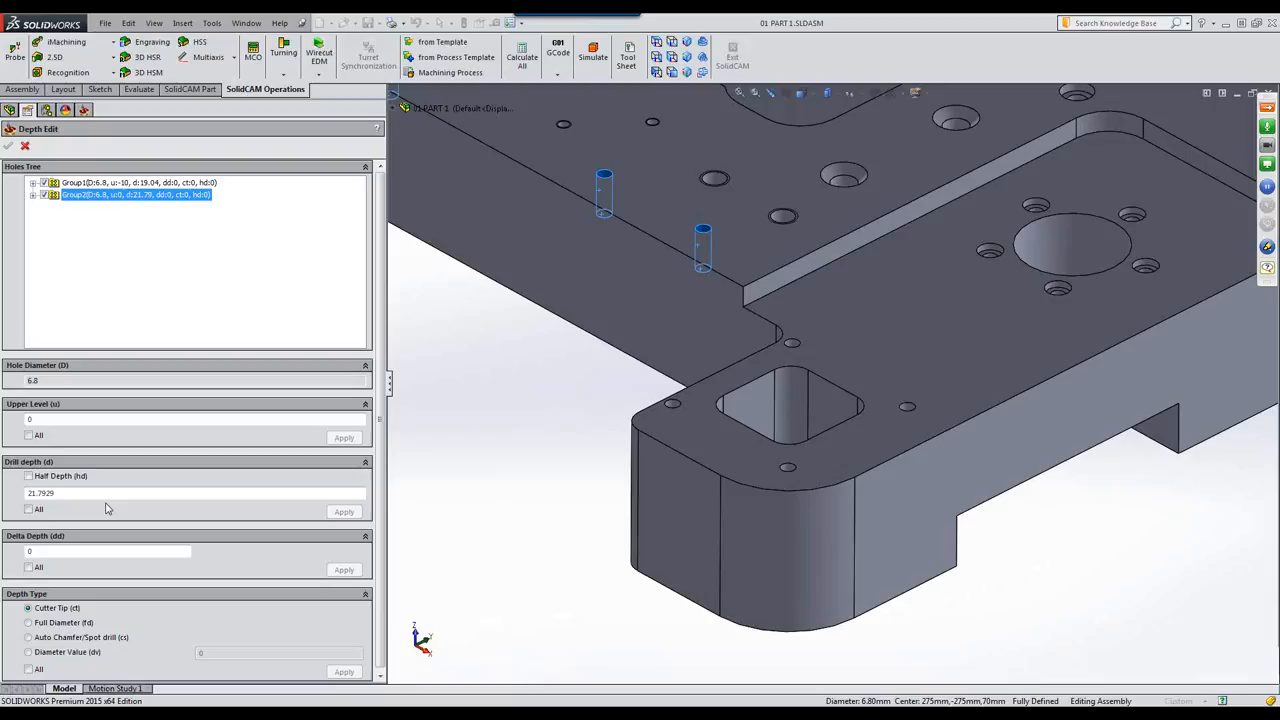
left_click(26, 146)
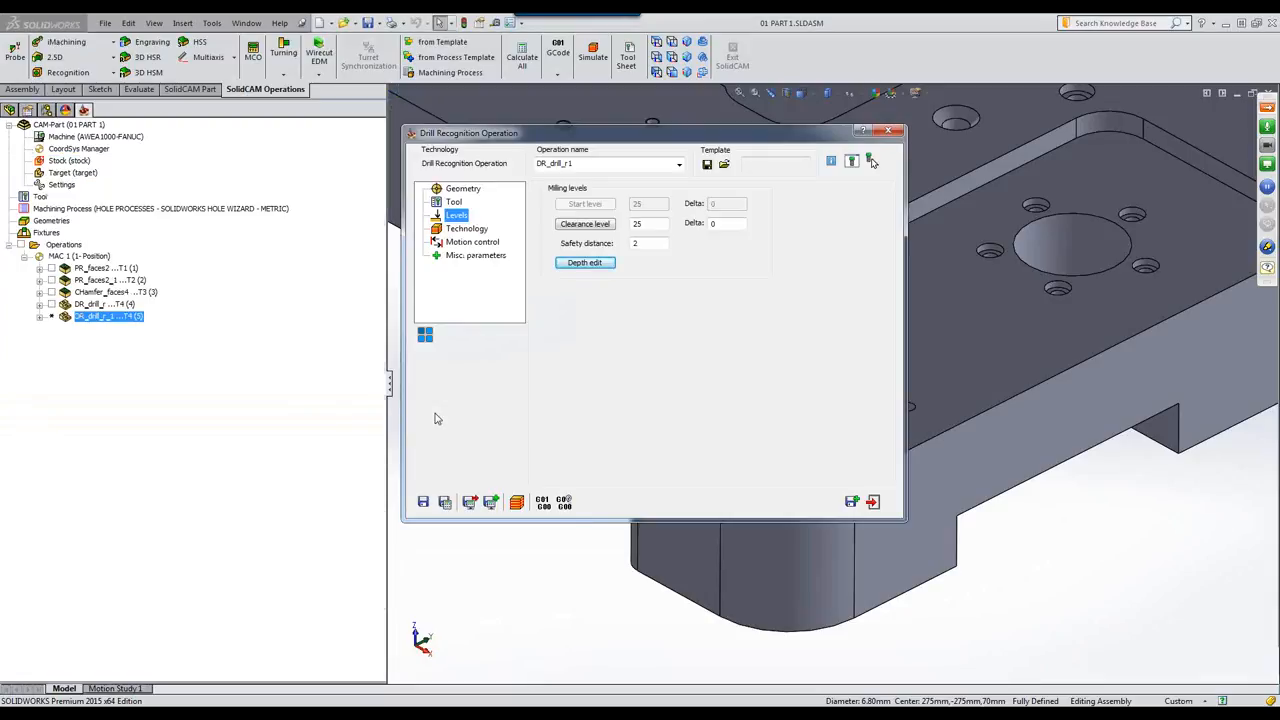
Set the drill cycle type to Peck with a step down of 5 mm
left_click(464, 229)
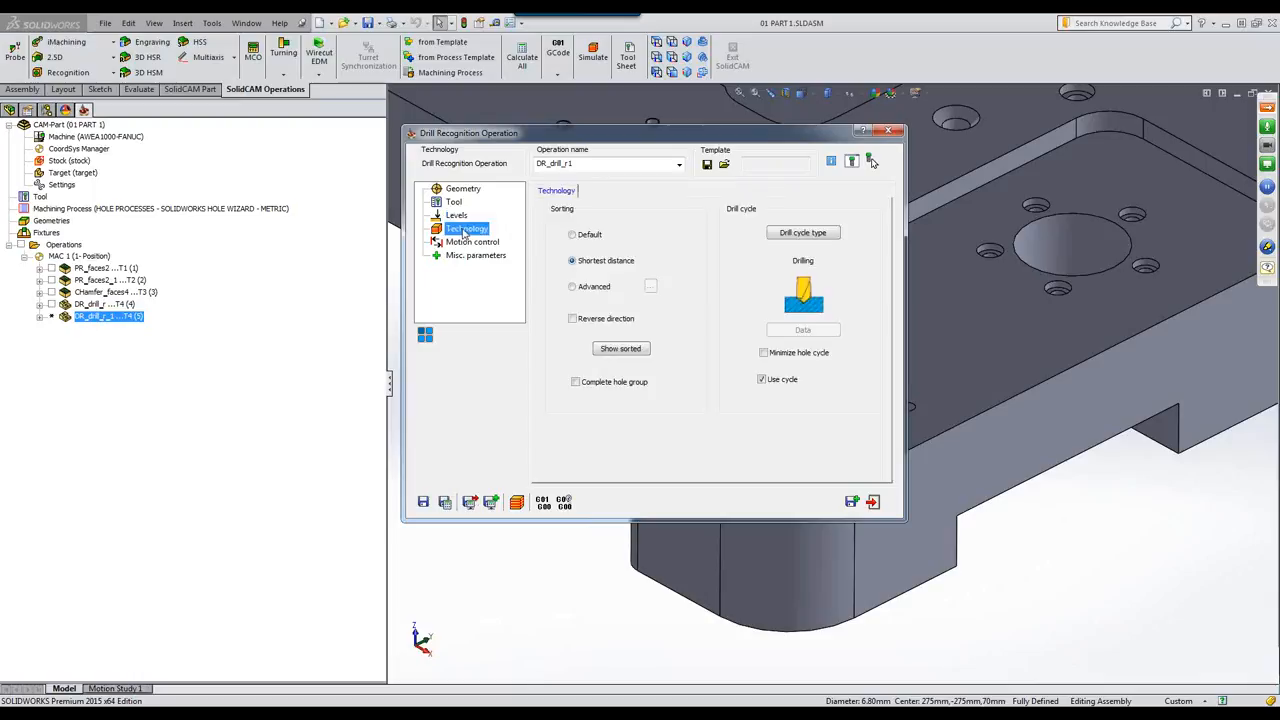
left_click(792, 234)
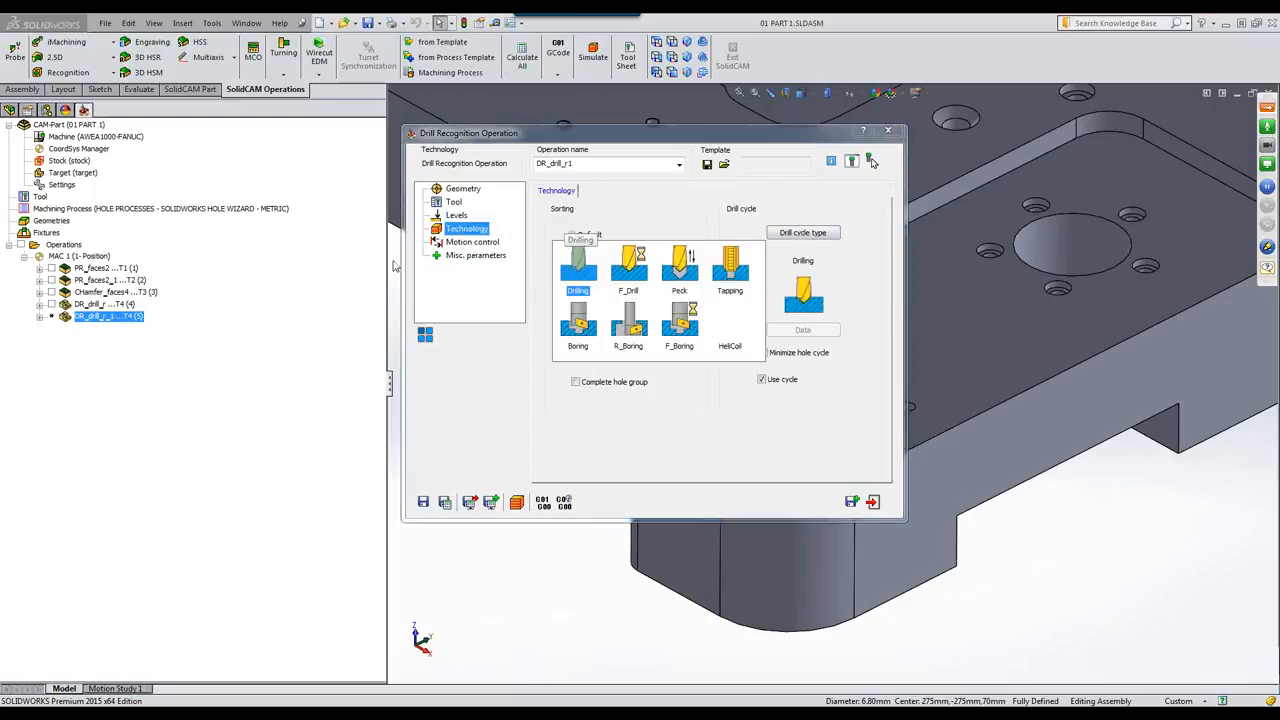
left_click(682, 272)
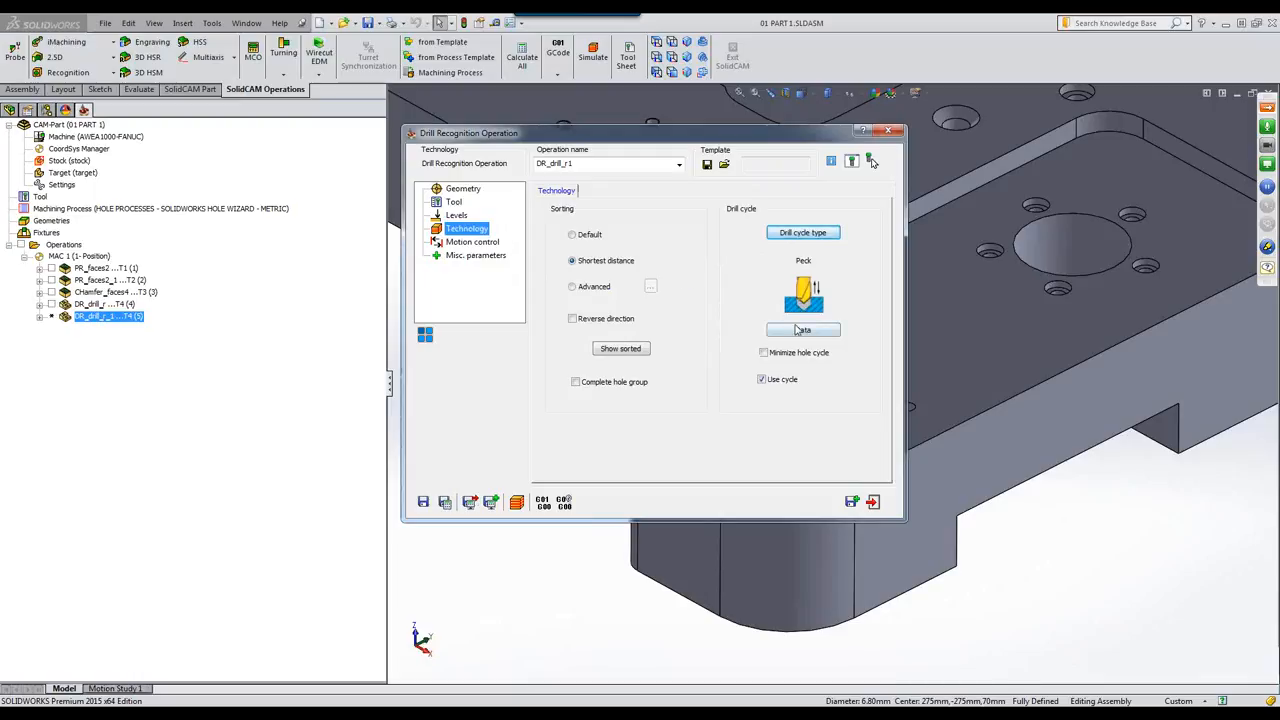
left_click(798, 329)
left_click(918, 268)
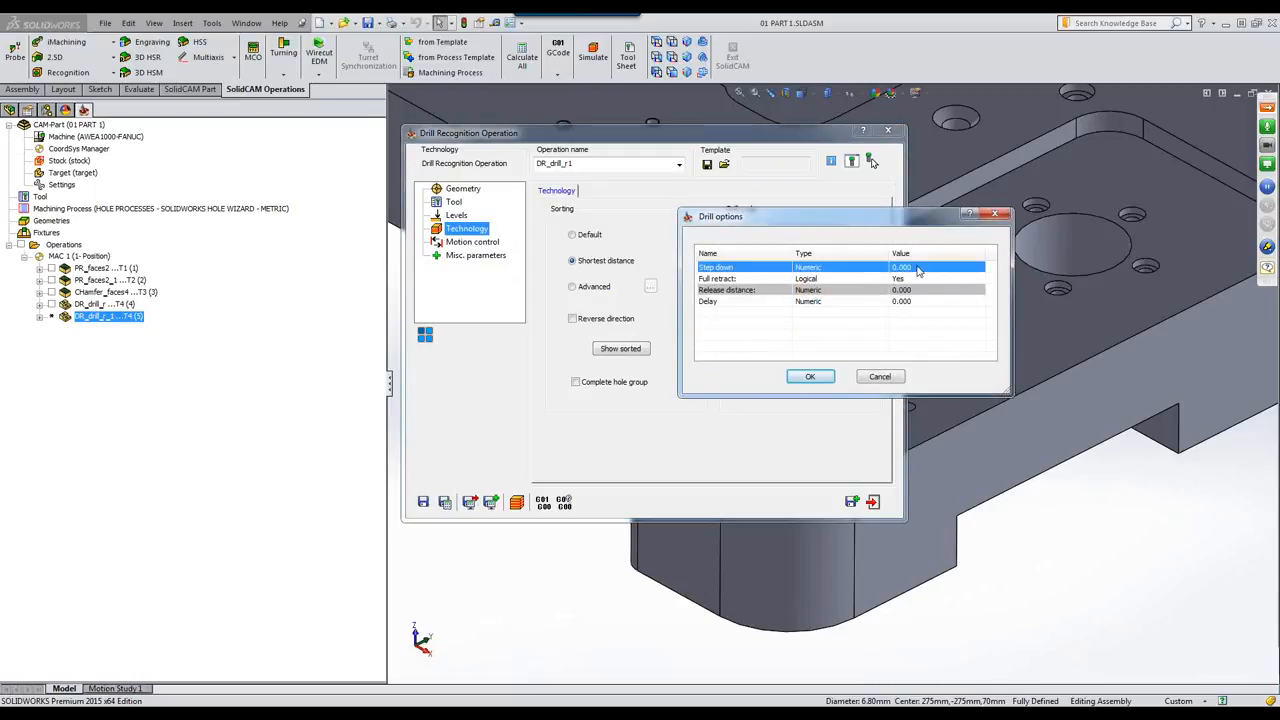
left_click(918, 267)
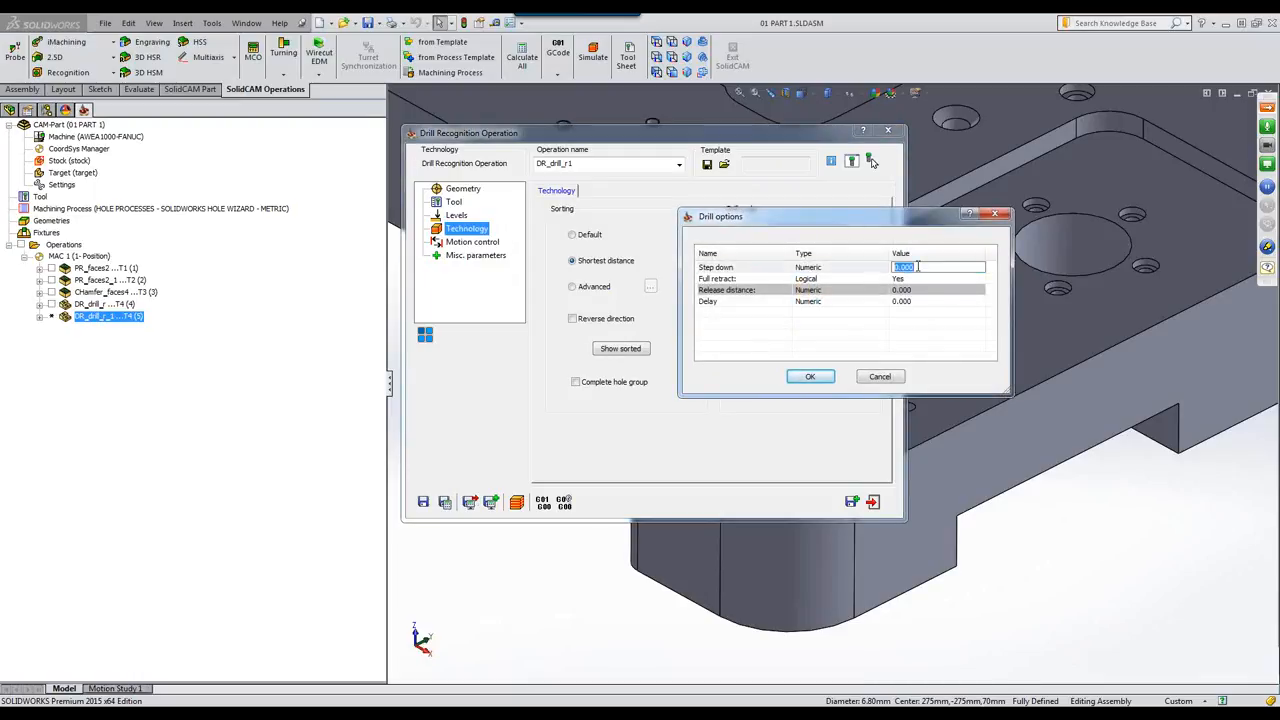
type("5")
left_click(810, 376)
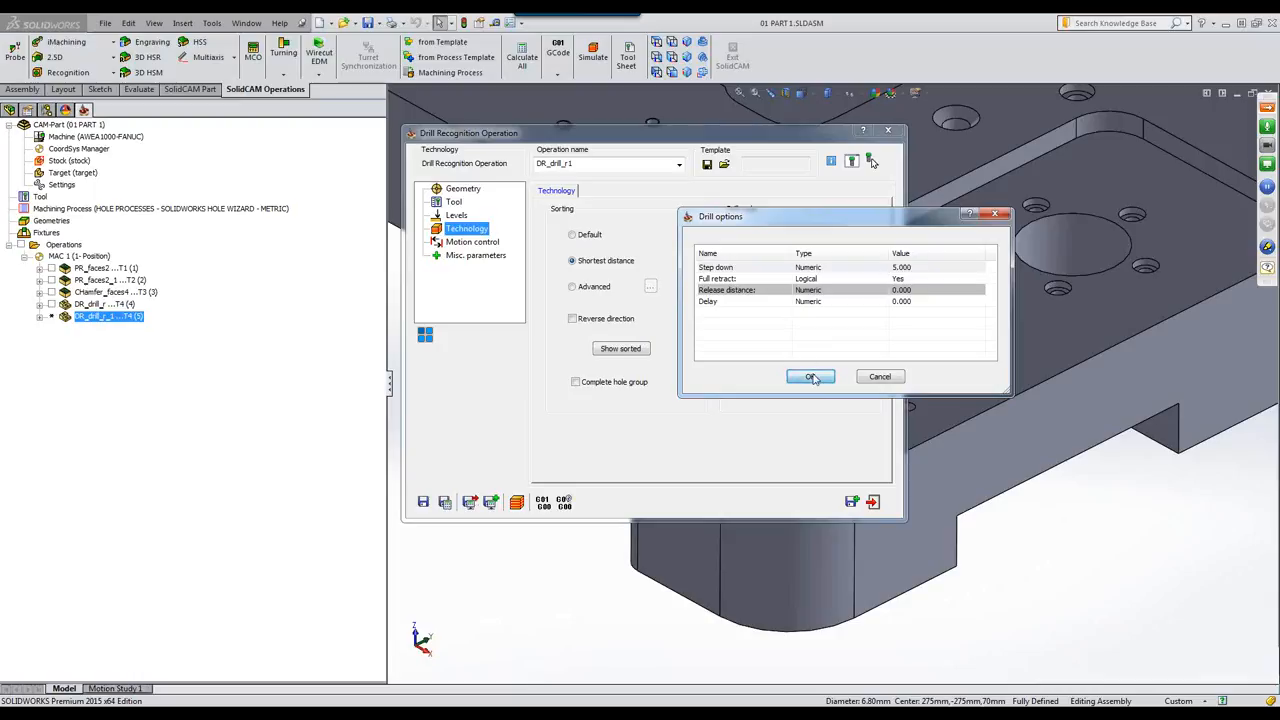
Save and calculate the drill operation, and set up its simulation in a wireframe back view with solid verification off
left_click(518, 504)
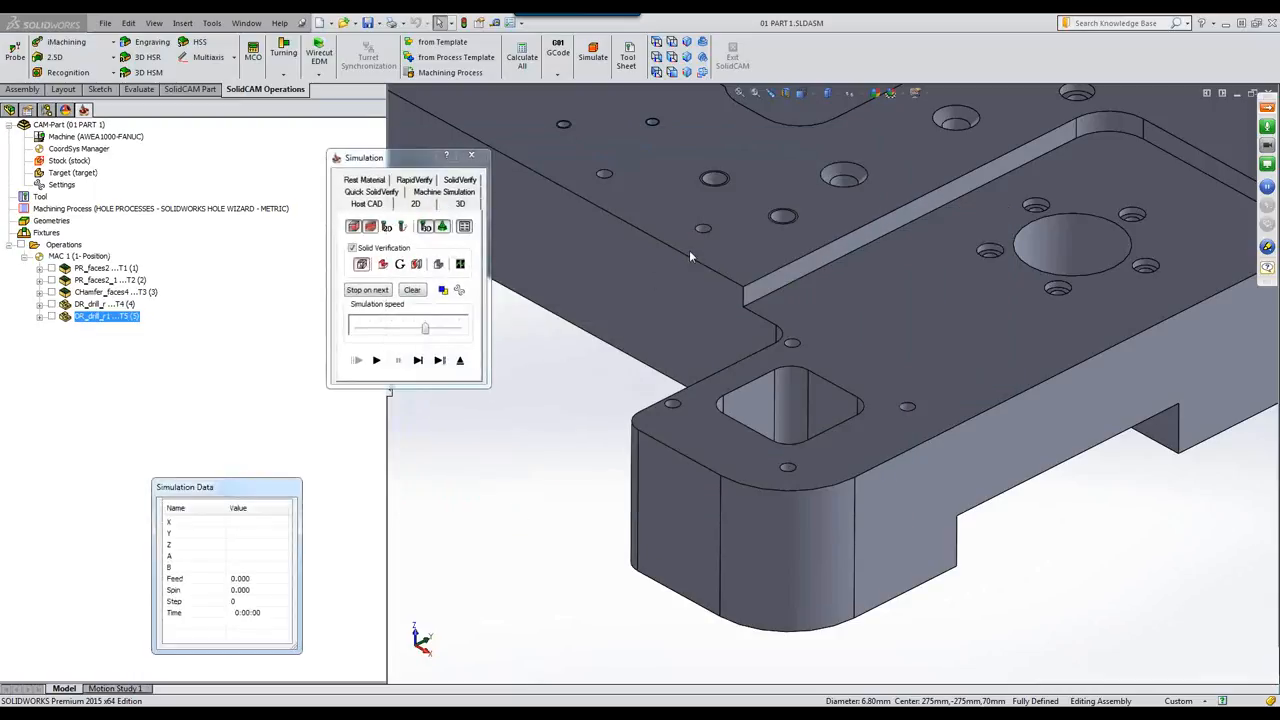
left_click(656, 72)
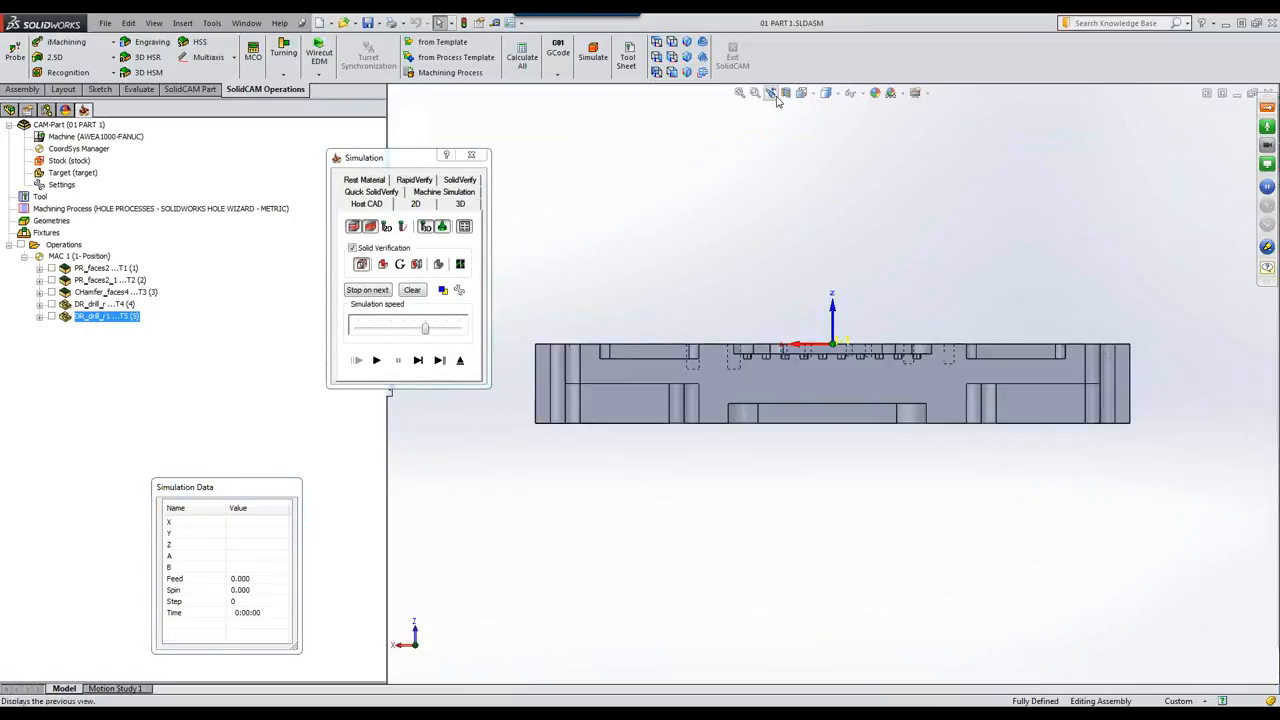
left_click(825, 93)
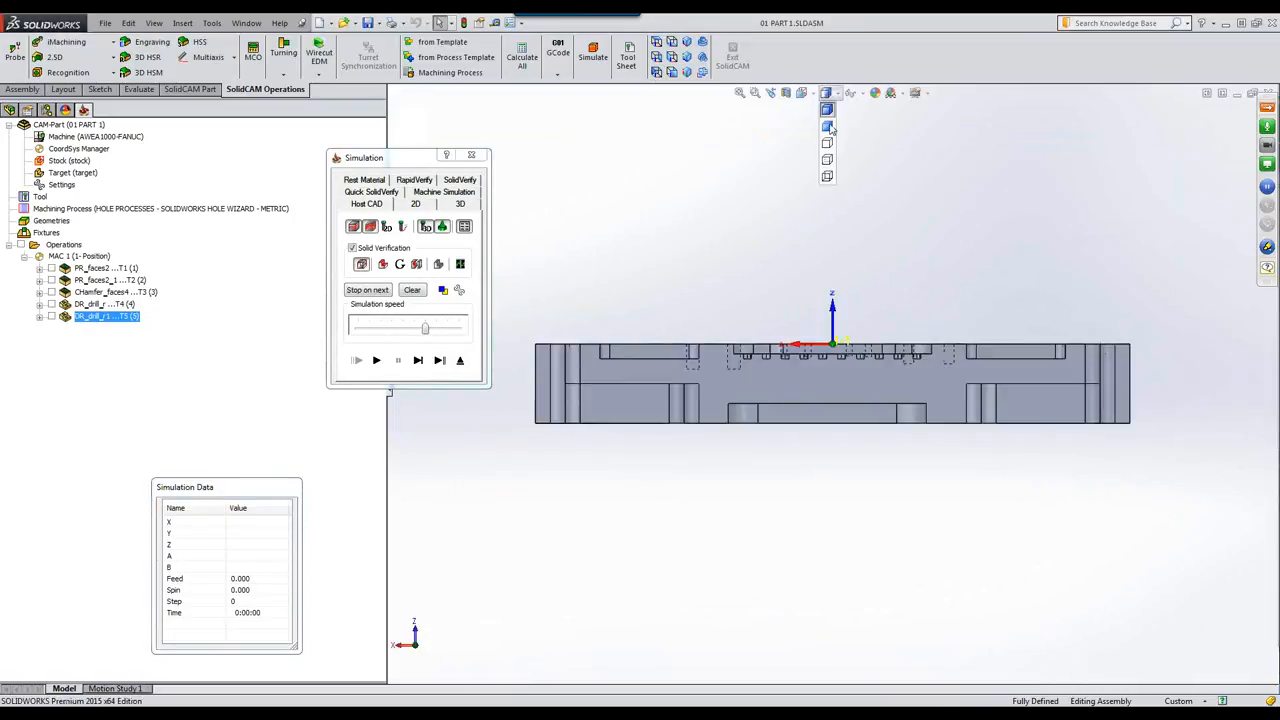
left_click(831, 178)
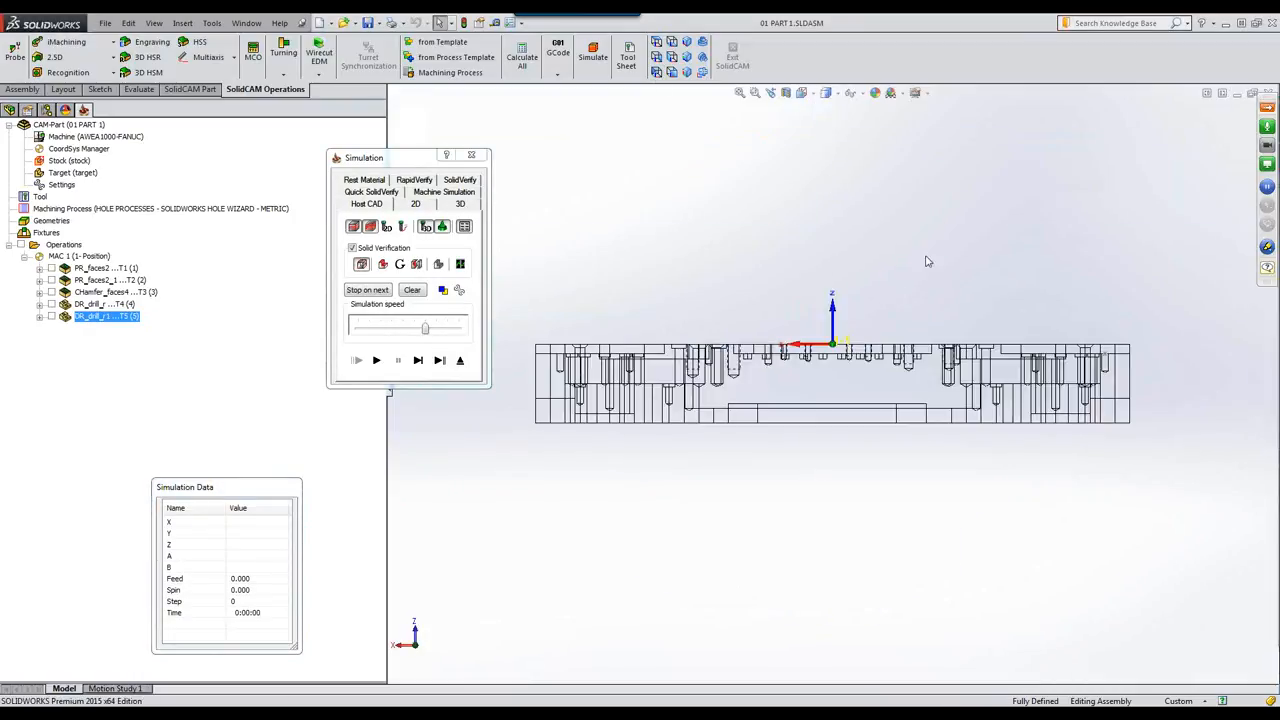
left_click(418, 361)
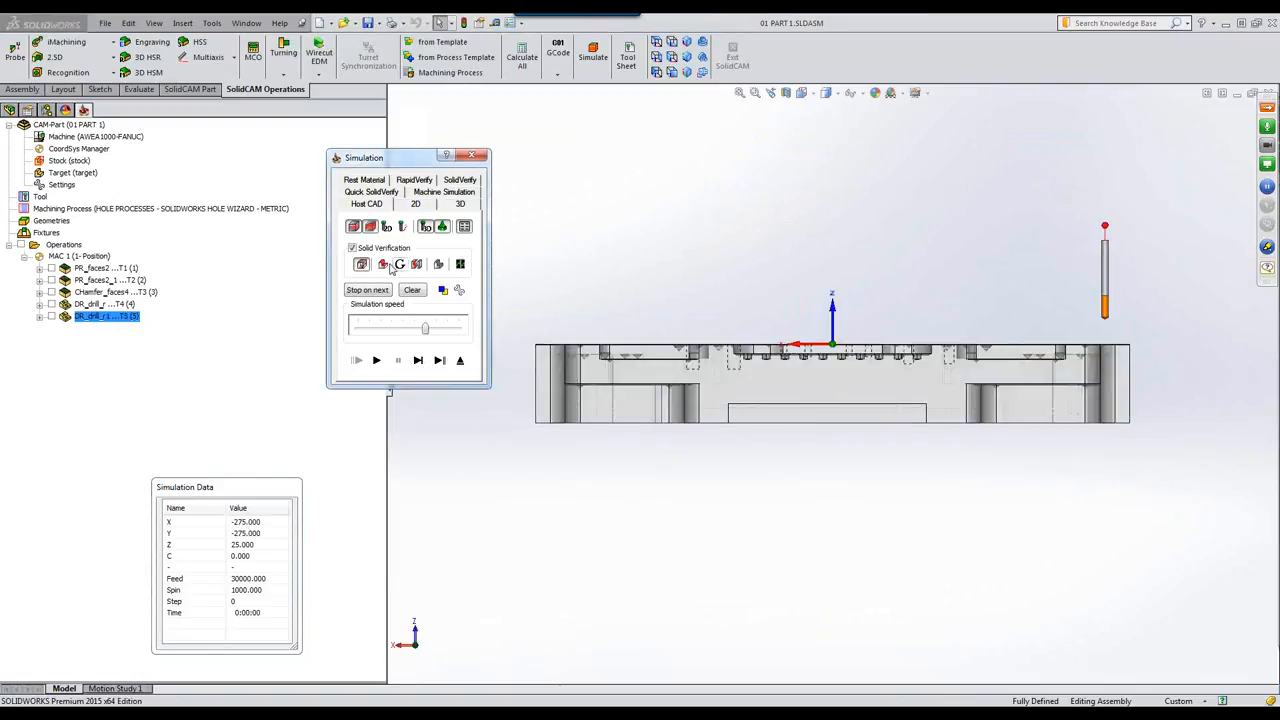
left_click(352, 248)
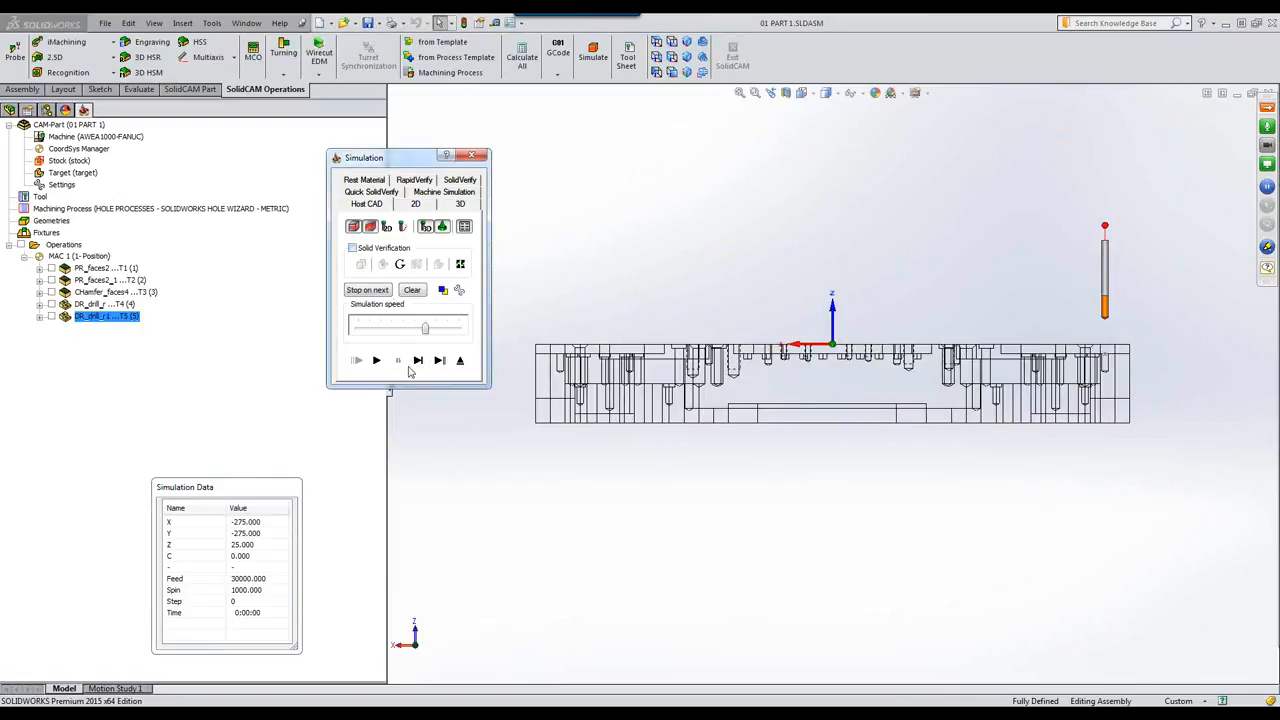
scroll(960, 375, "down", 5)
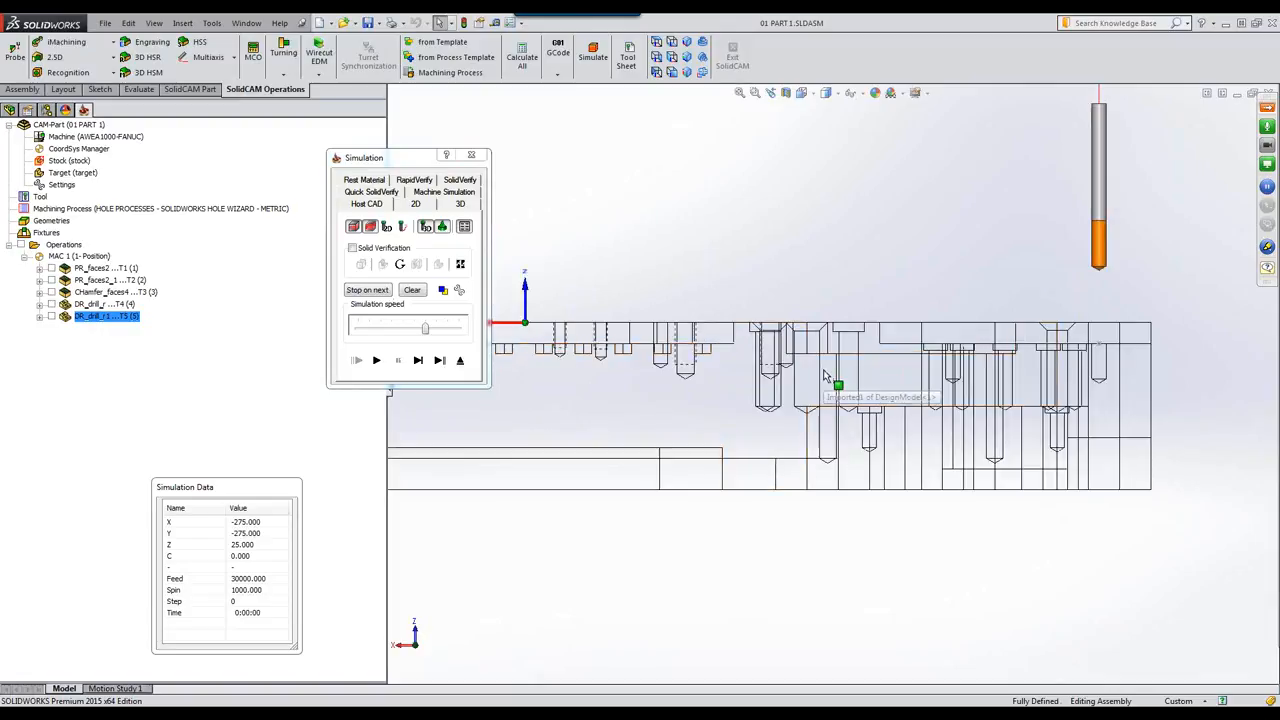
Step the simulation move by move through the pecks of the first hole until the drill travels to the second hole
left_click(418, 361)
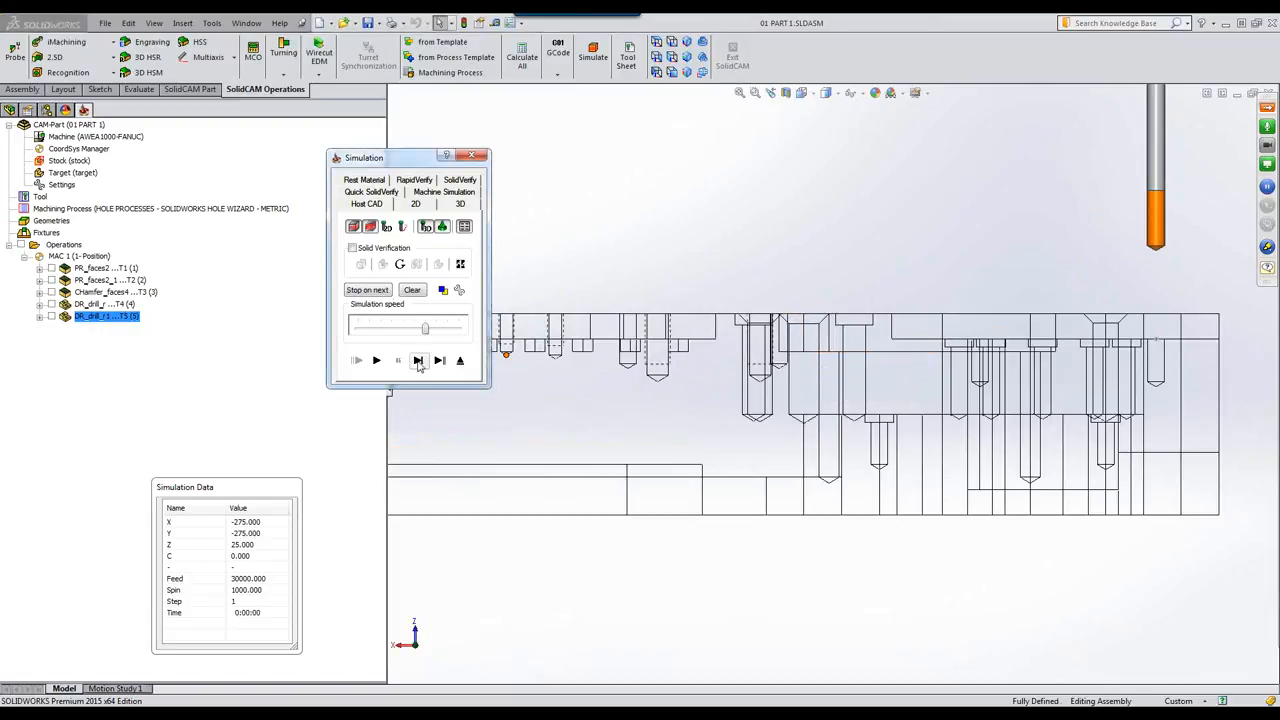
left_click(418, 361)
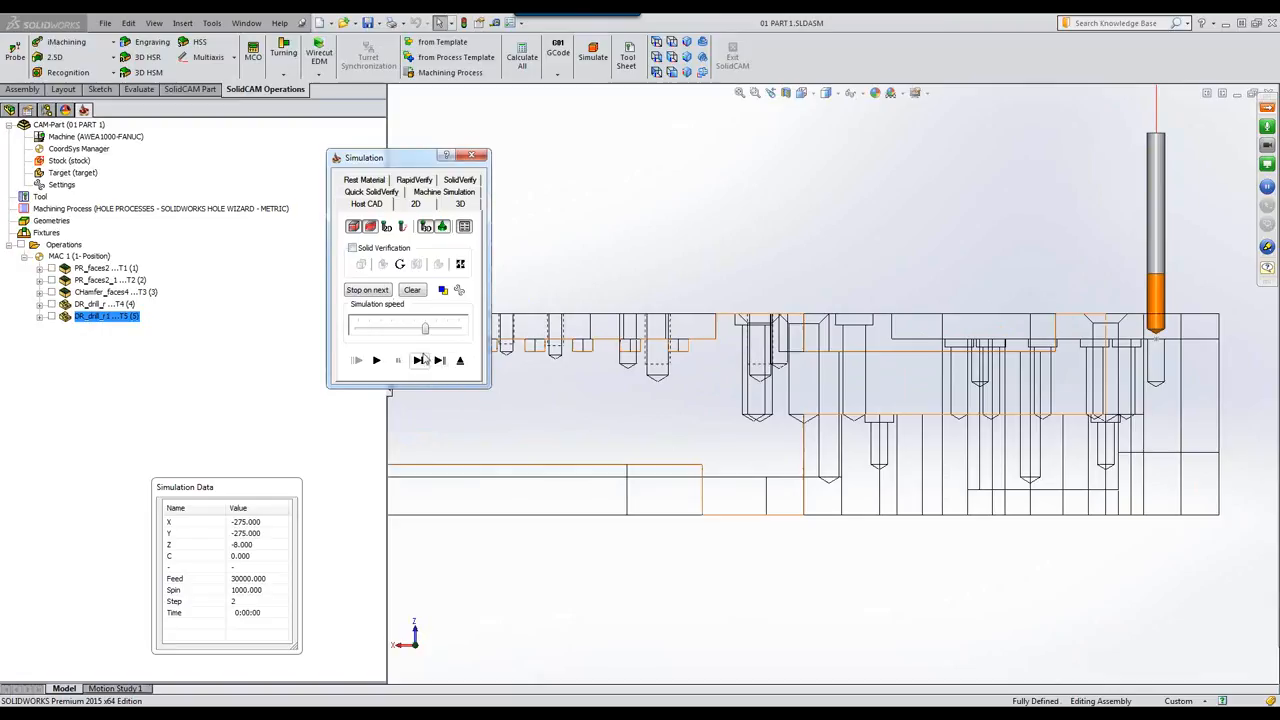
left_click(418, 360)
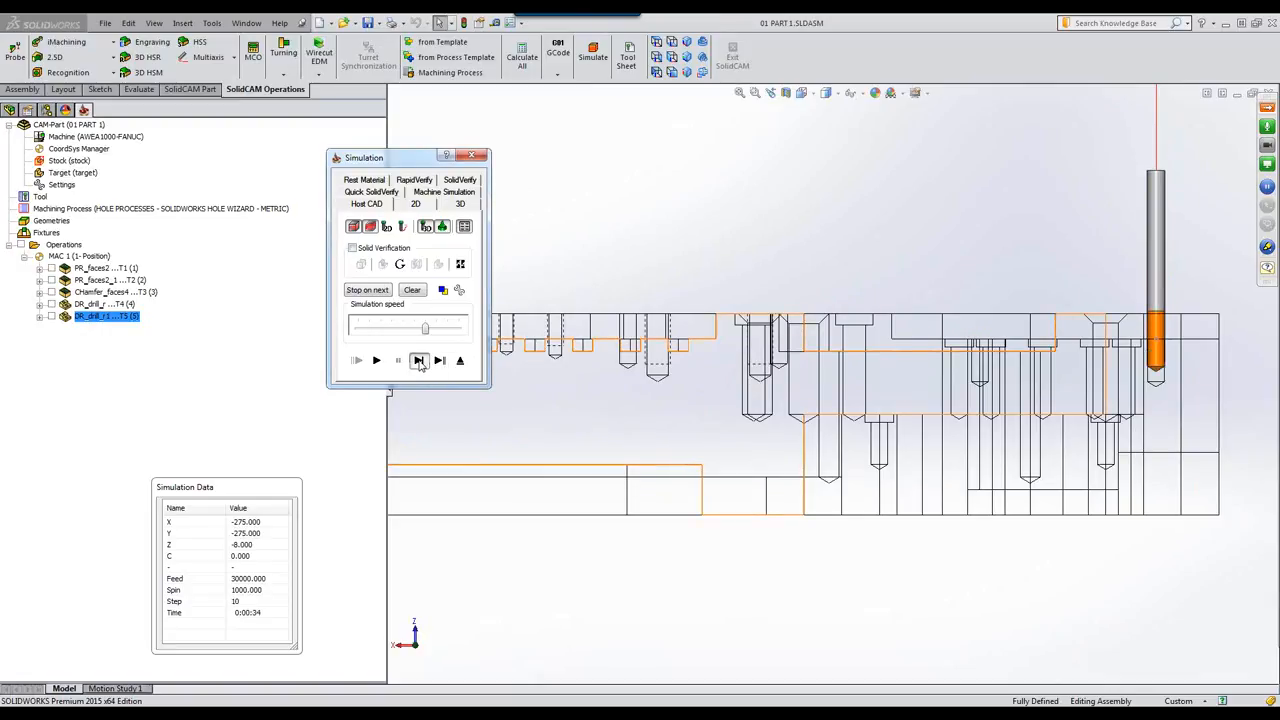
left_click(420, 363)
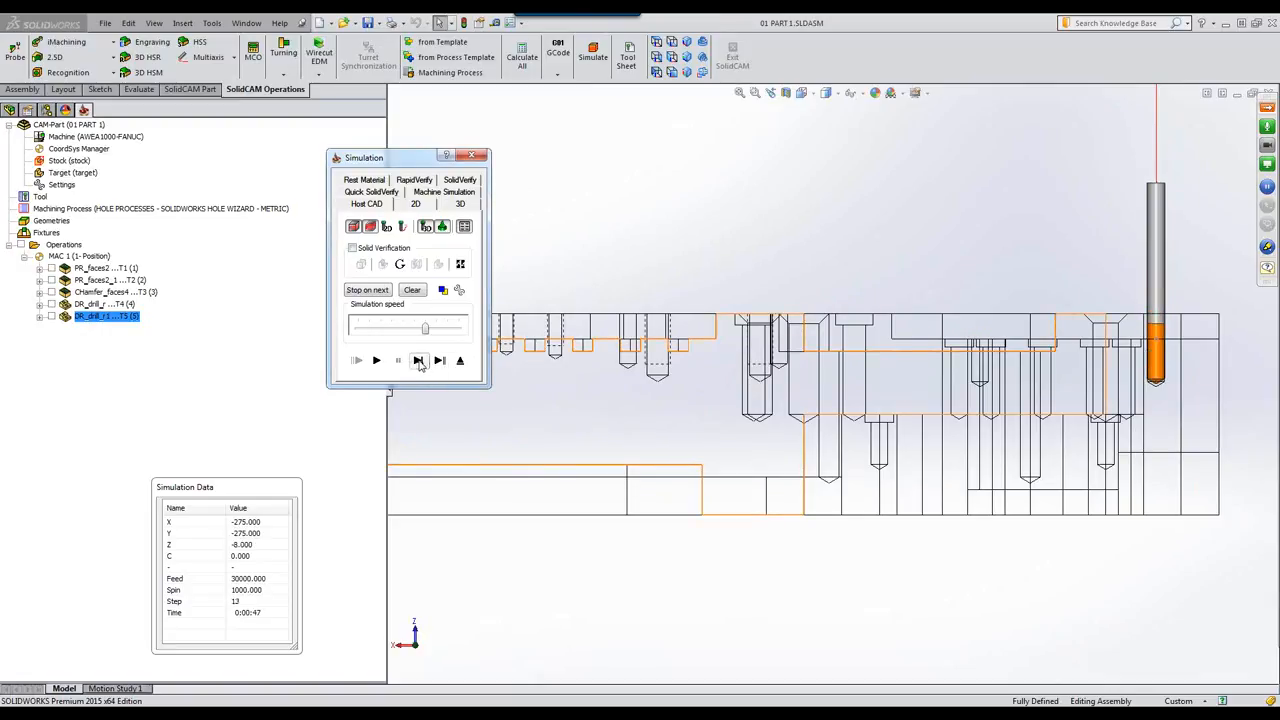
left_click(420, 363)
left_click(420, 363)
left_click(418, 360)
left_click(418, 360)
left_click(418, 360)
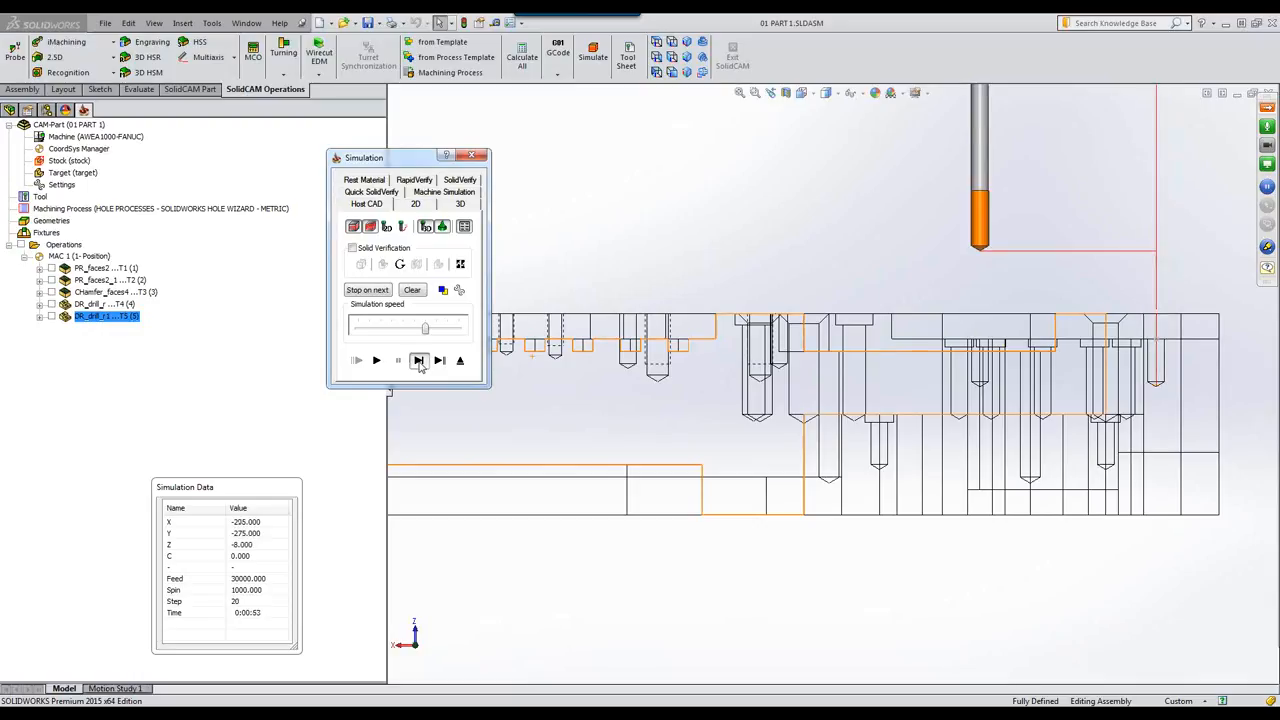
Step the simulation into the second hole, and run through the remaining drilling in operation step mode
left_click(420, 364)
left_click(420, 364)
left_click(420, 364)
left_click(420, 364)
left_click(421, 364)
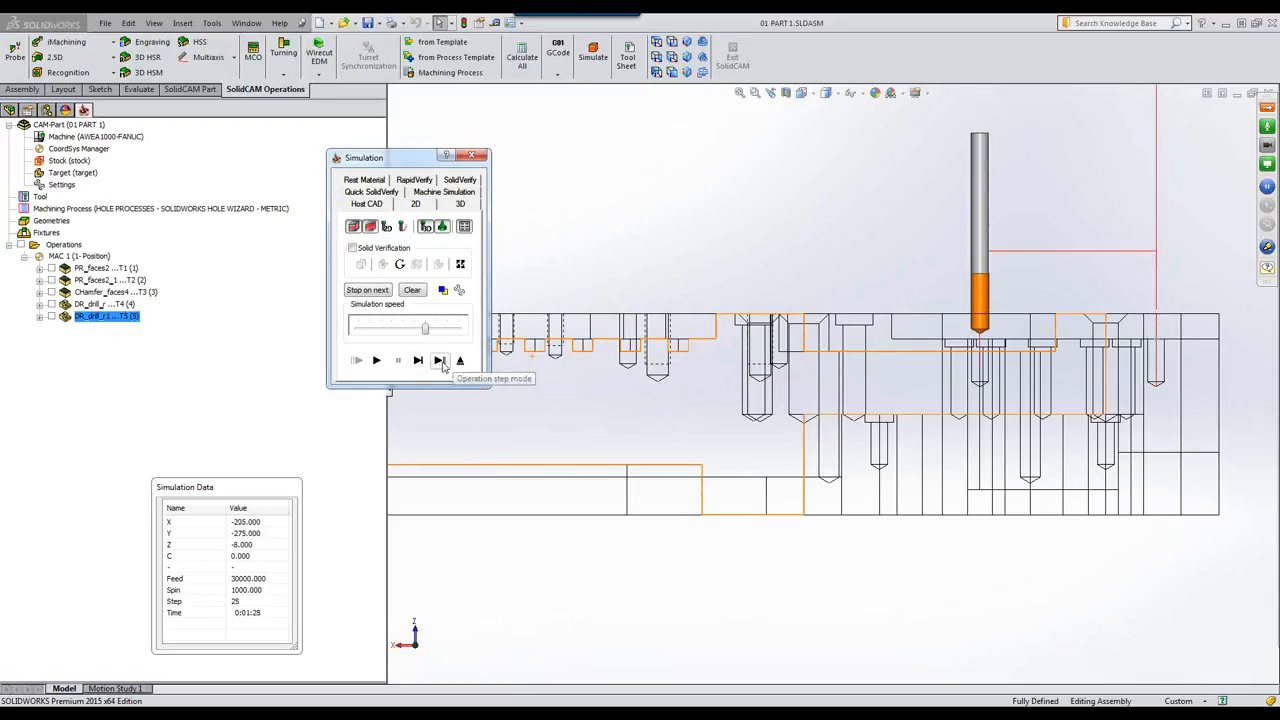
left_click(440, 362)
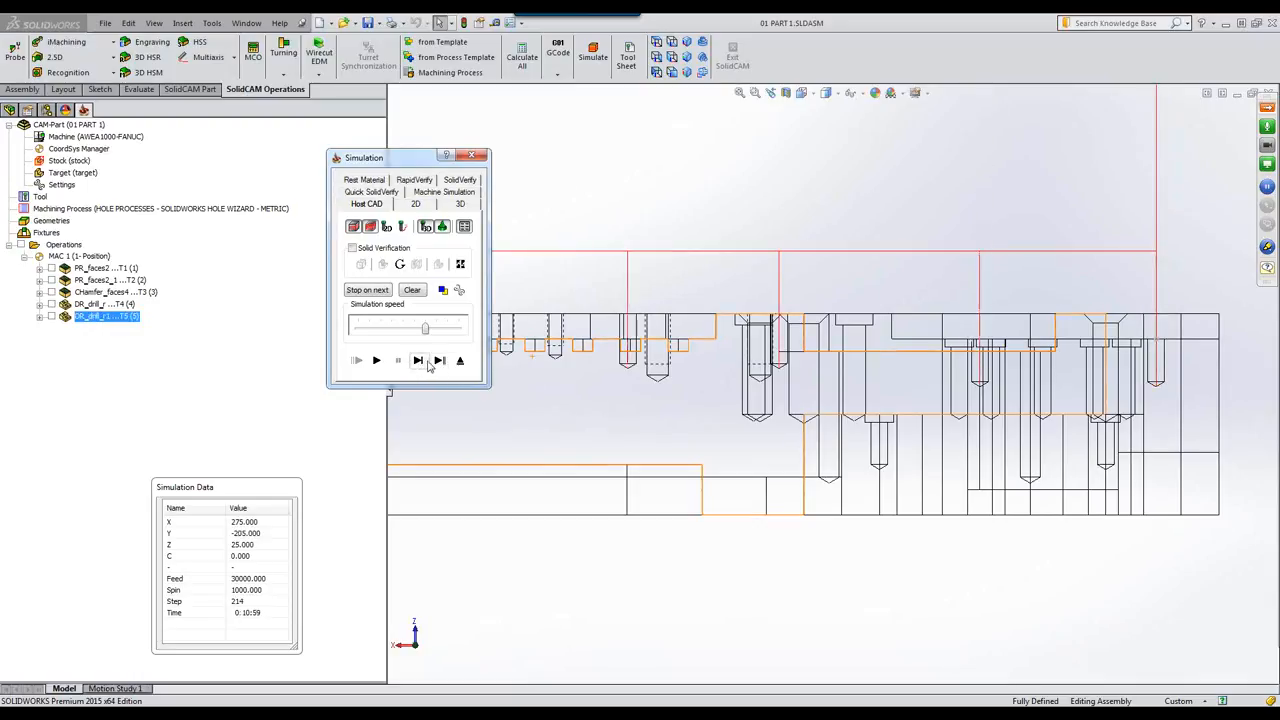
left_click(418, 361)
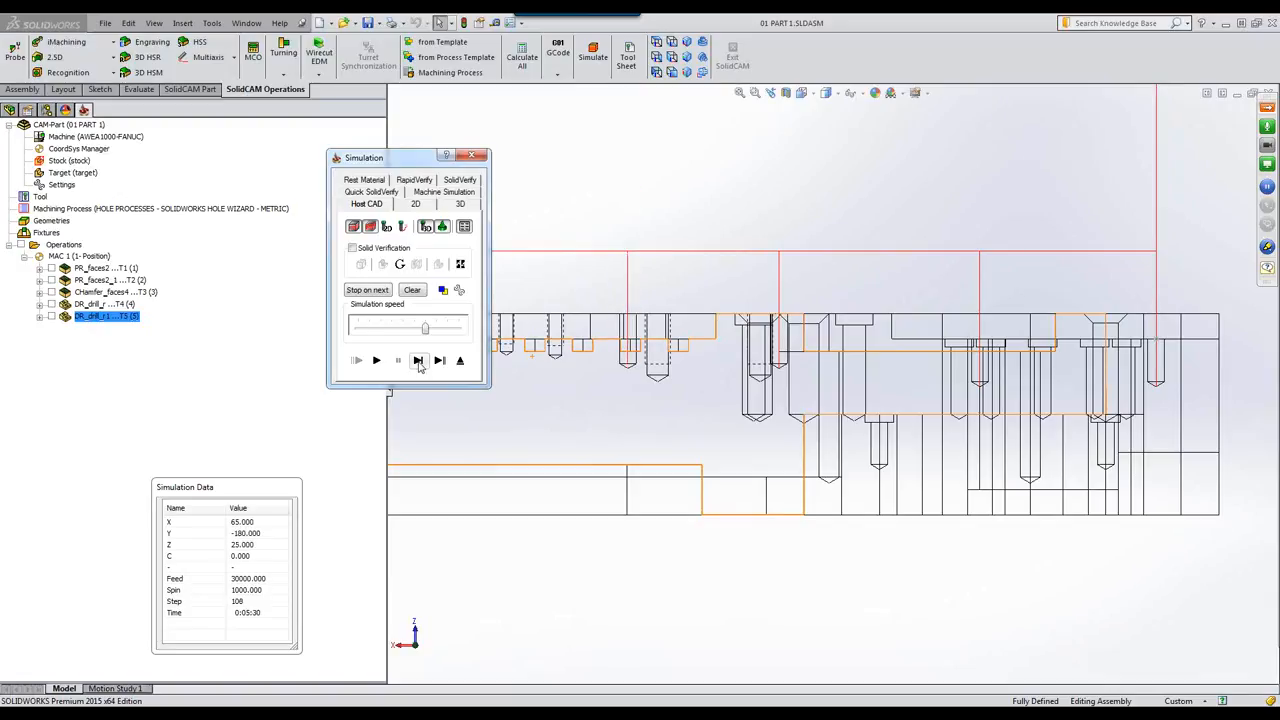
Inspect the drill's entry into the hole at X65, Y-180 in the bottom view, with the simulation dialog moved clear of it
left_click_drag(421, 160, 875, 111)
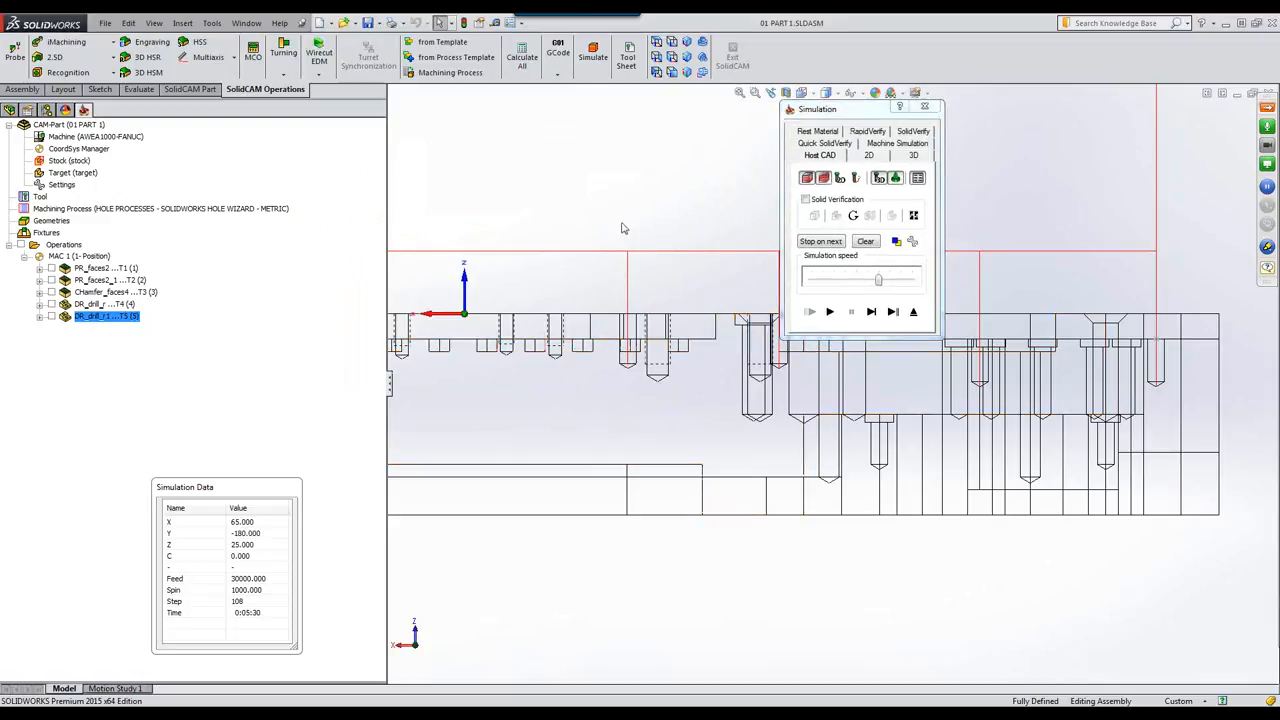
right_click_drag(621, 228, 695, 226)
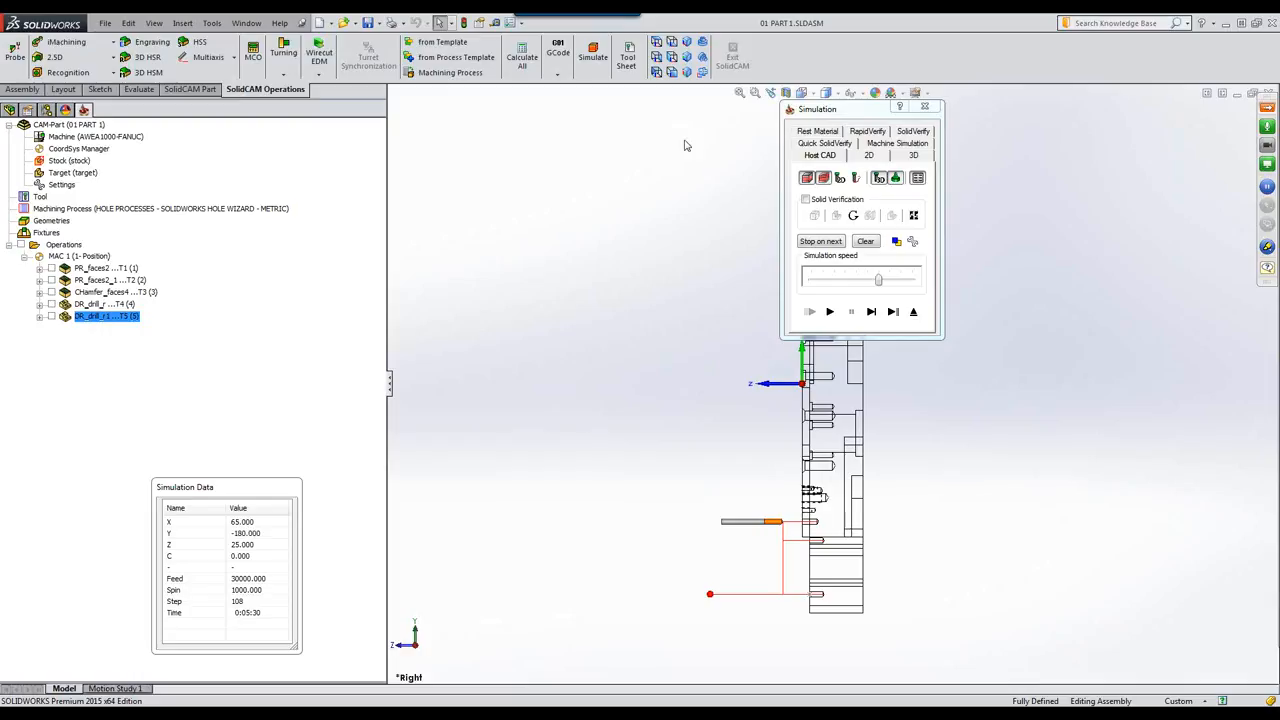
left_click(671, 71)
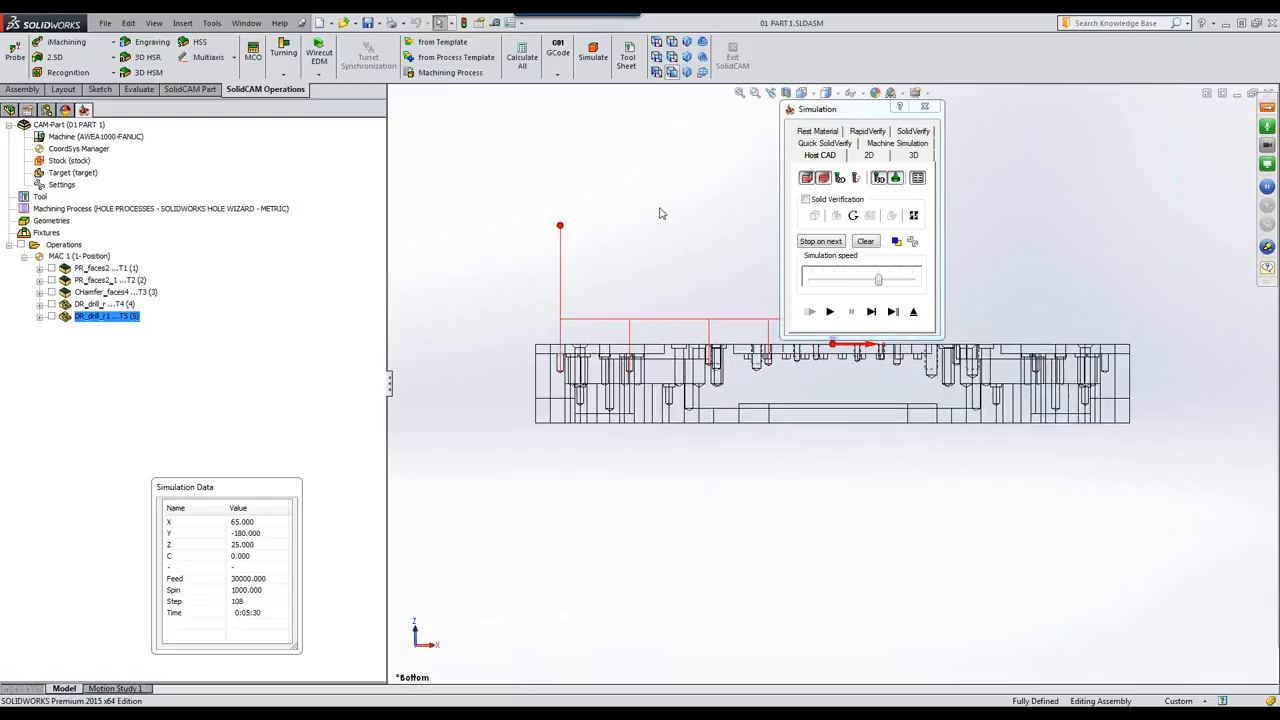
left_click(871, 311)
left_click(871, 311)
left_click(871, 311)
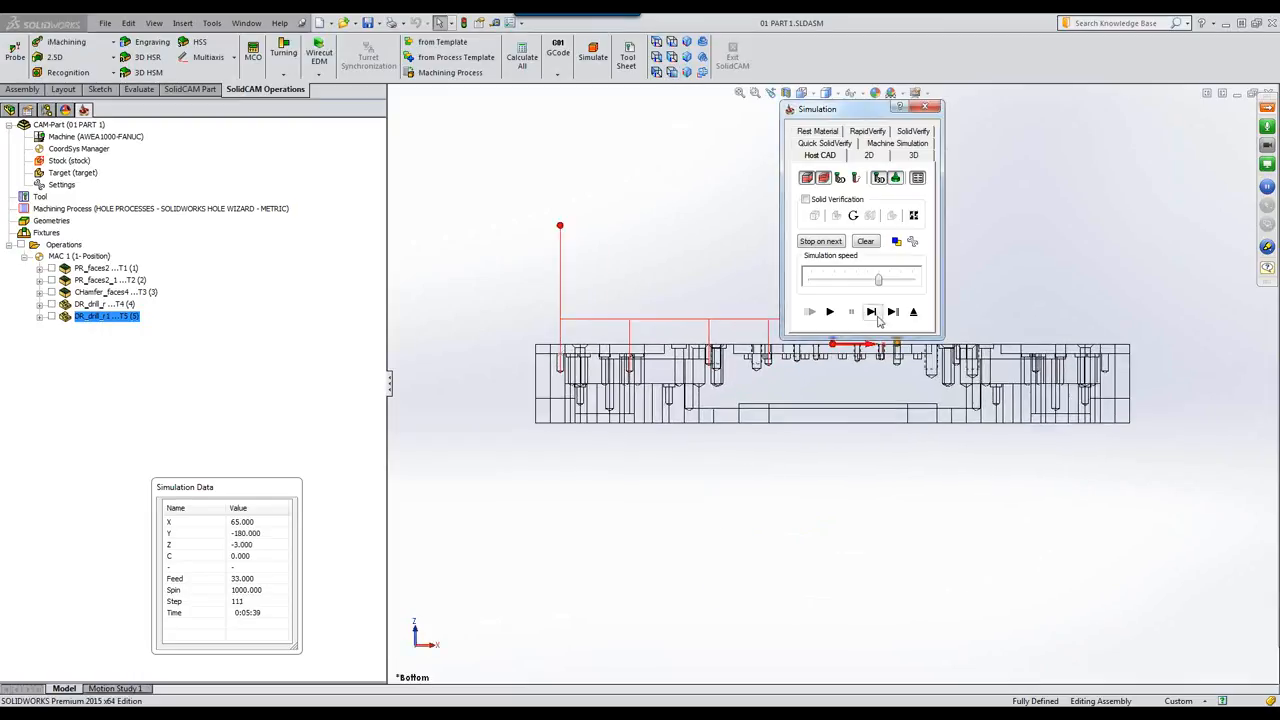
left_click_drag(875, 109, 518, 155)
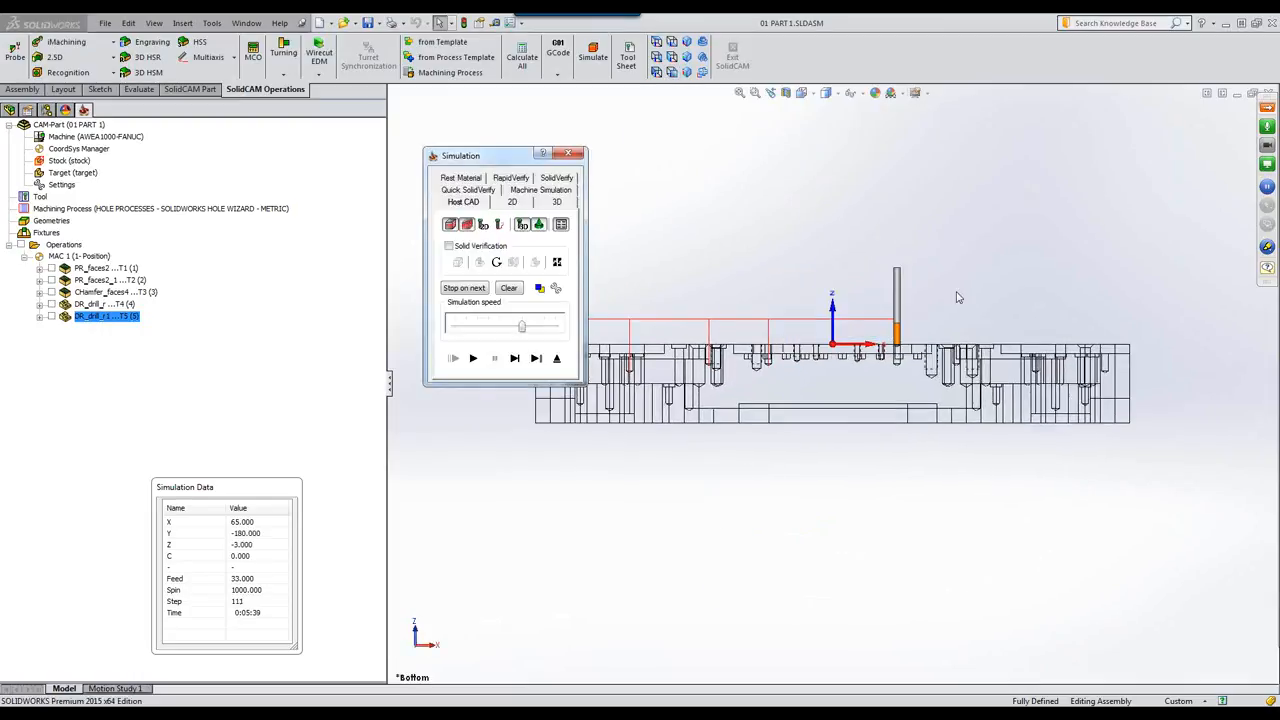
scroll(937, 308, "down", 5)
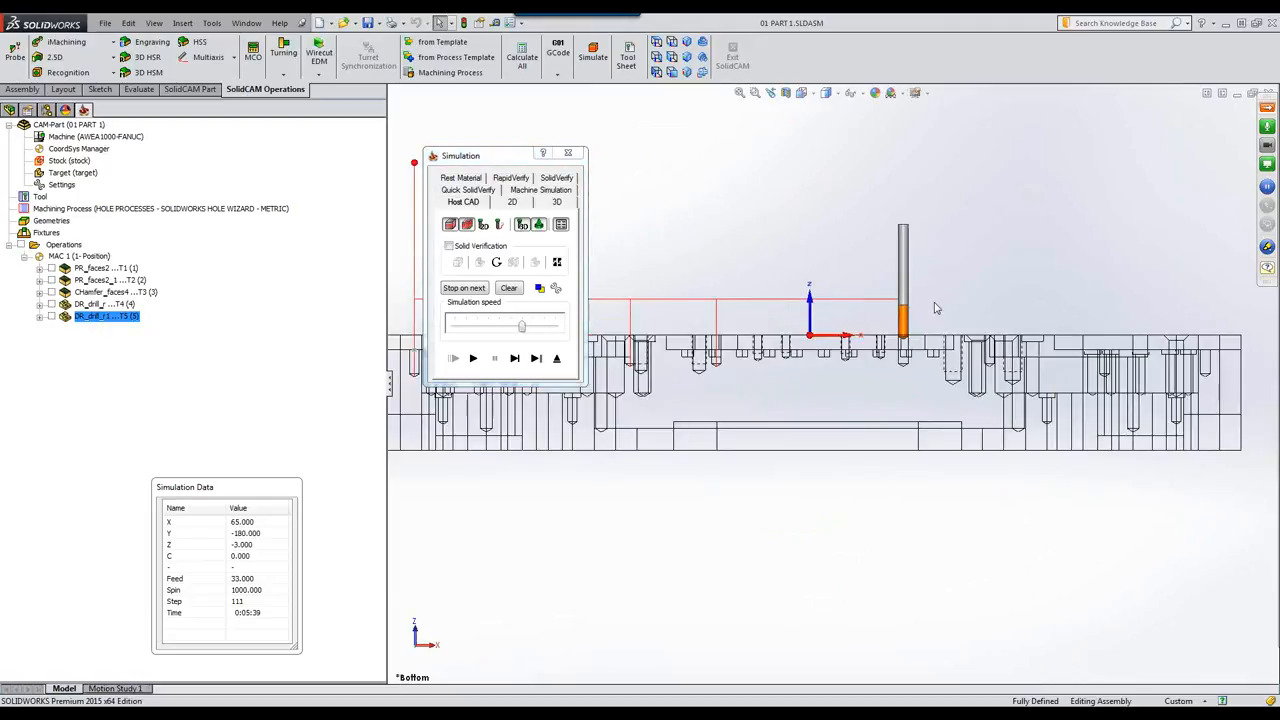
Step through the remaining pecks of the hole at X65, Y-180 until the drill retracts, and exit the simulation
left_click(514, 358)
left_click(514, 358)
left_click(514, 358)
left_click(514, 358)
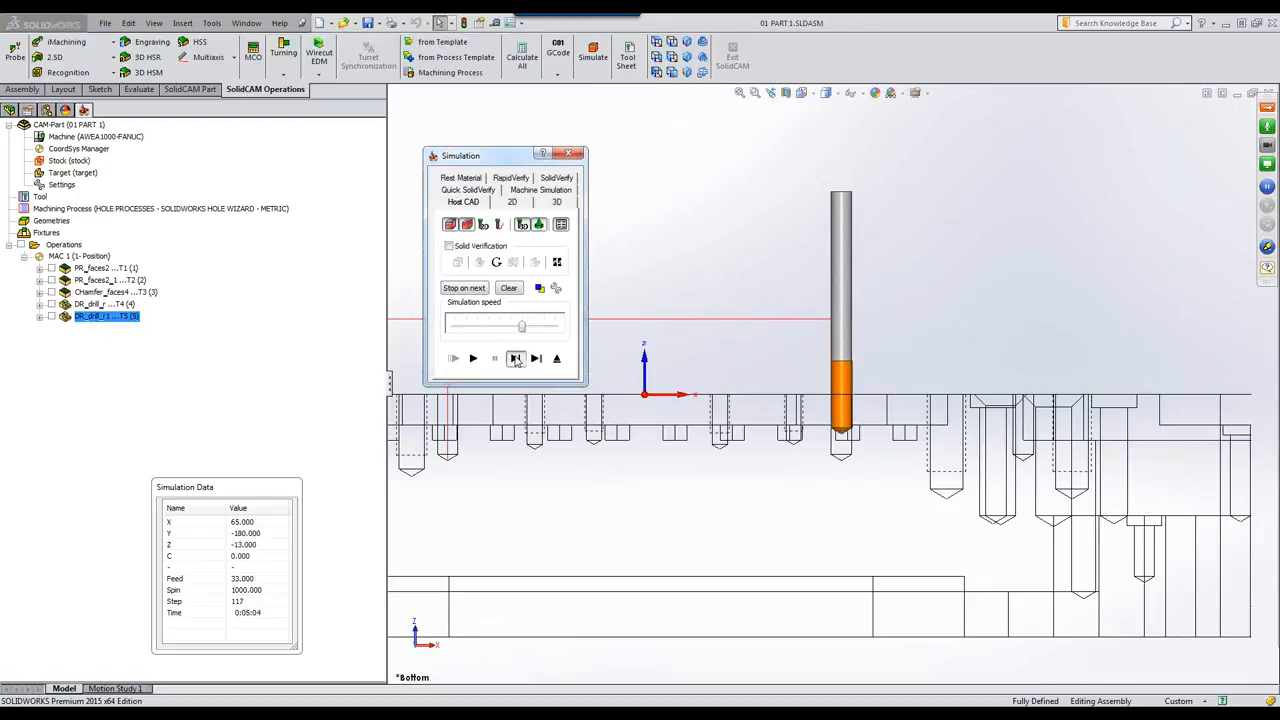
left_click(514, 358)
left_click(514, 358)
left_click(514, 358)
left_click(514, 358)
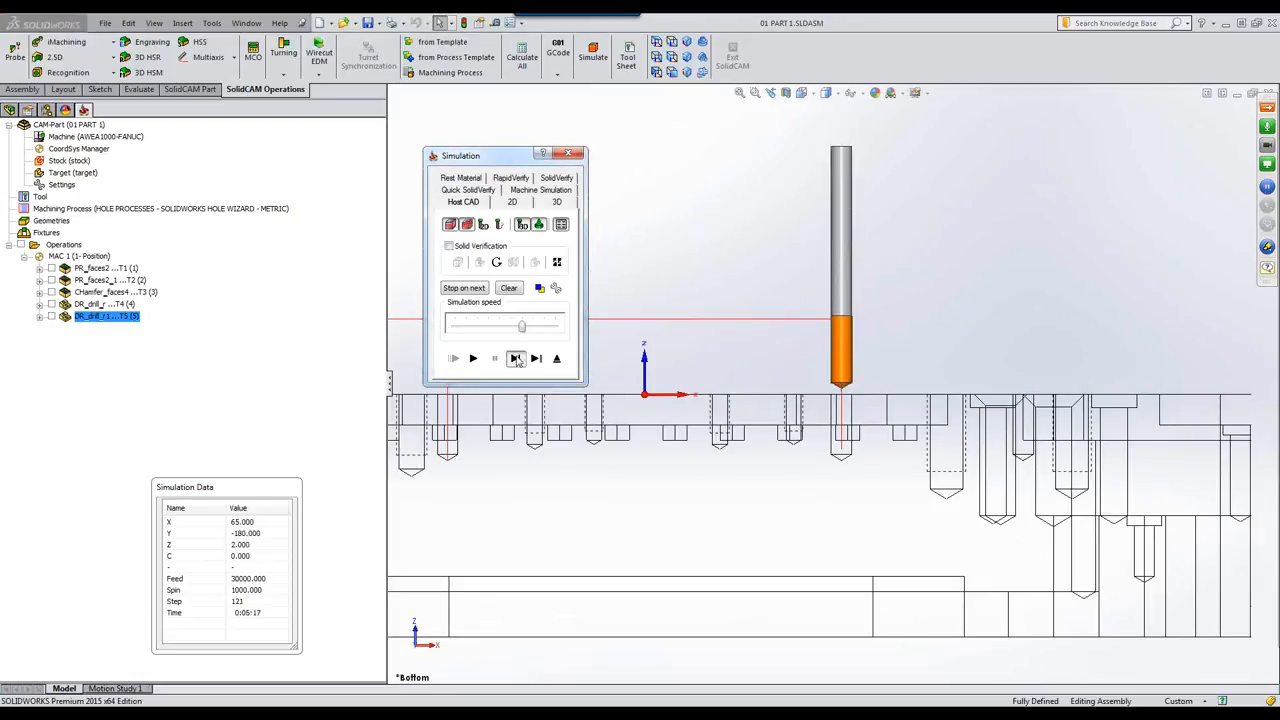
left_click(515, 359)
left_click(515, 359)
left_click(515, 359)
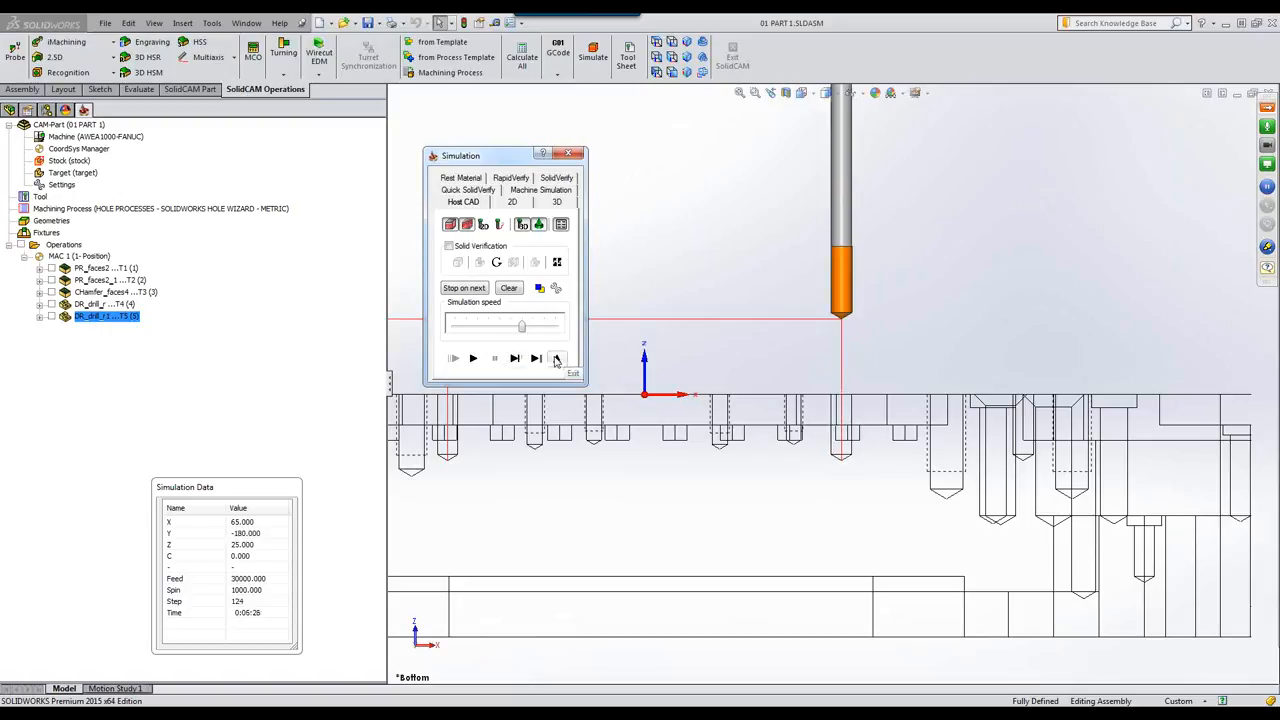
left_click(557, 358)
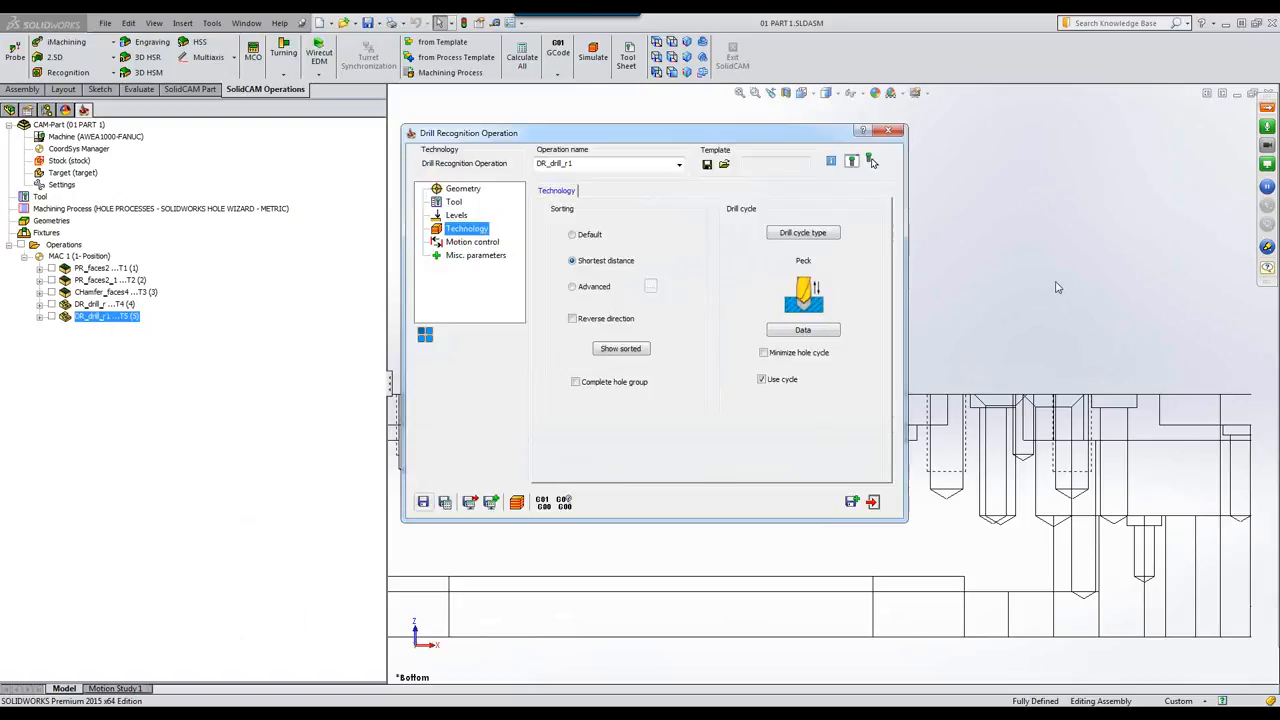
Restore the shaded display with edges, and save the peck drill operation with a copy of it for the next hole size
left_click(825, 93)
left_click(825, 113)
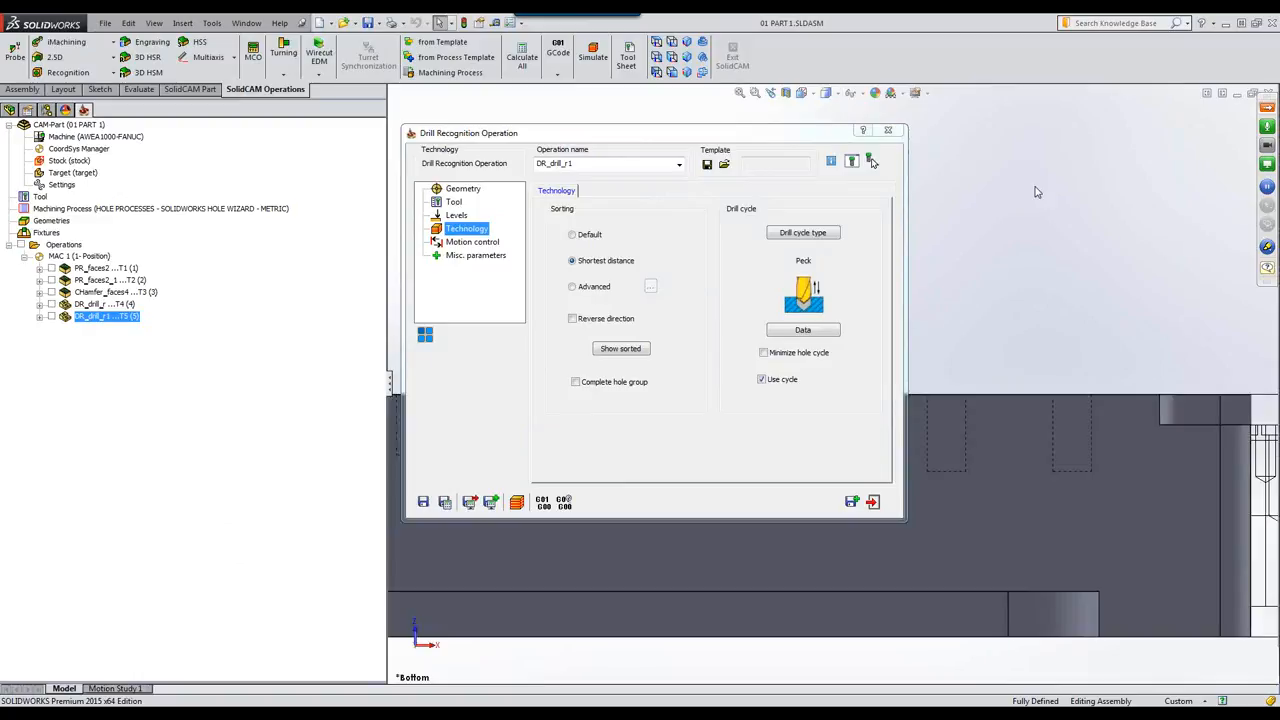
left_click(851, 501)
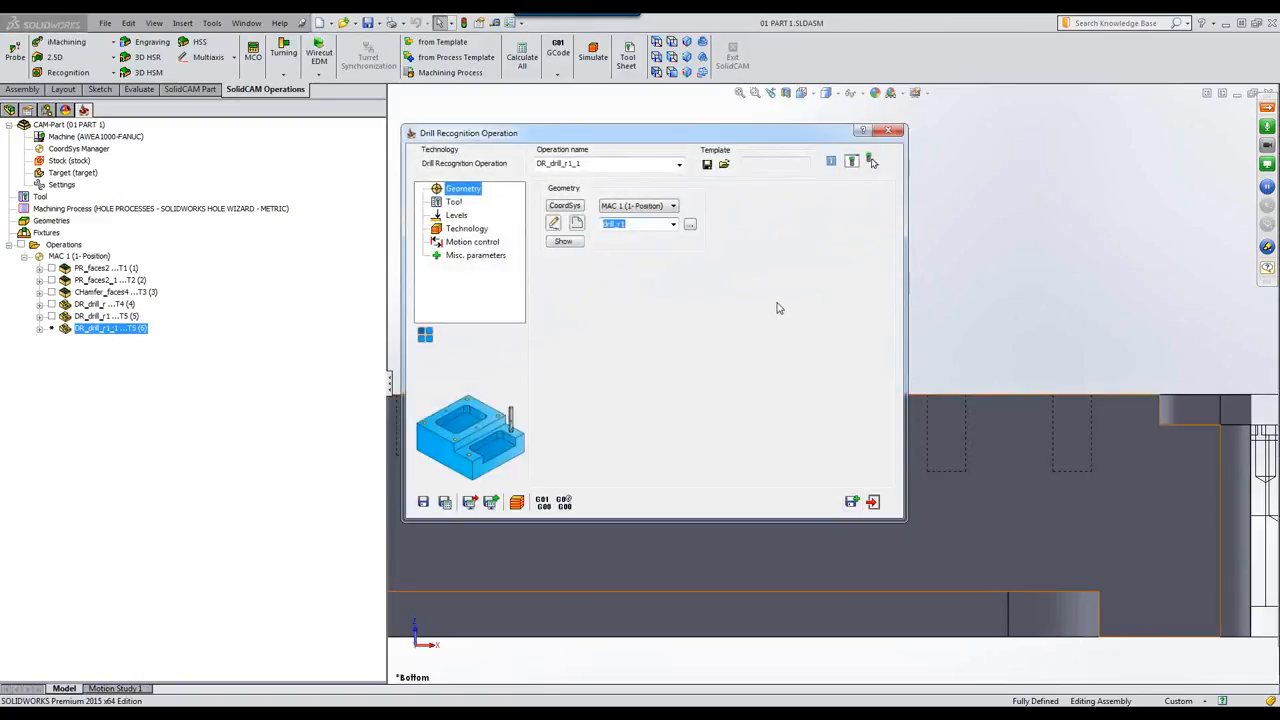
Create a new drill geometry filtered to 6.6 mm diameter by picking the hole at the rear pocket's outer corner, and find the matching holes
left_click(576, 222)
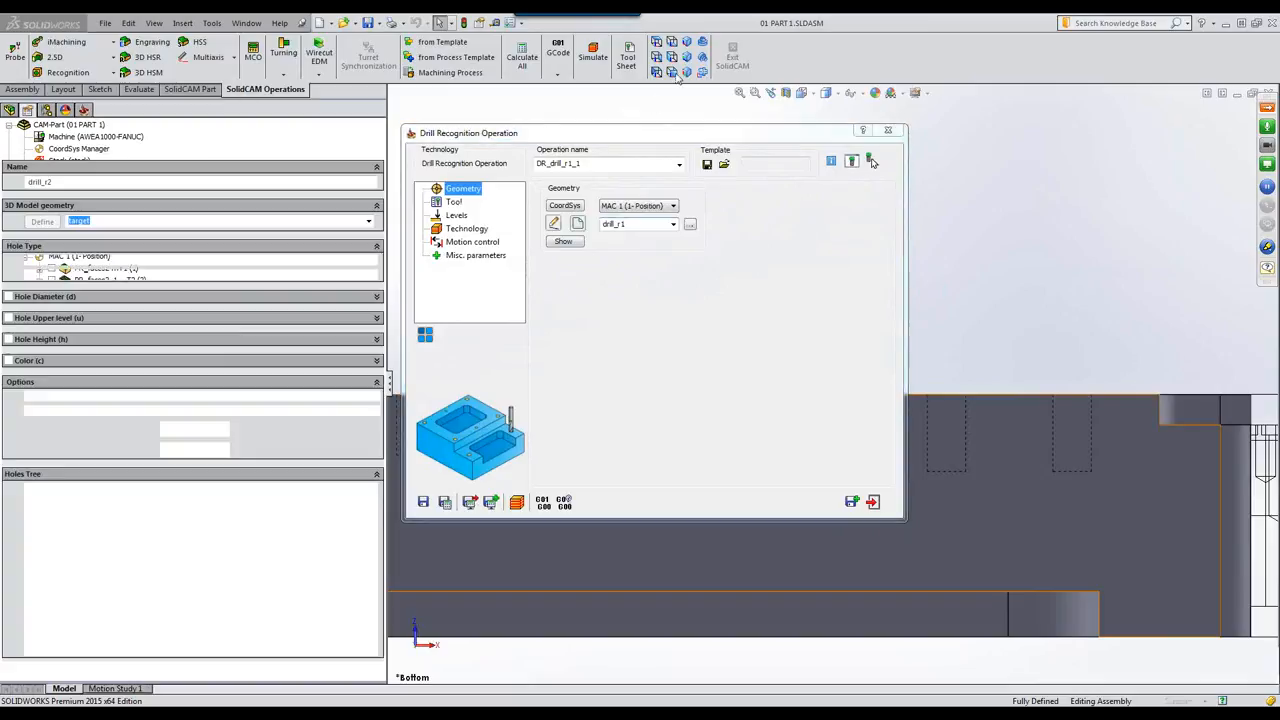
left_click(686, 45)
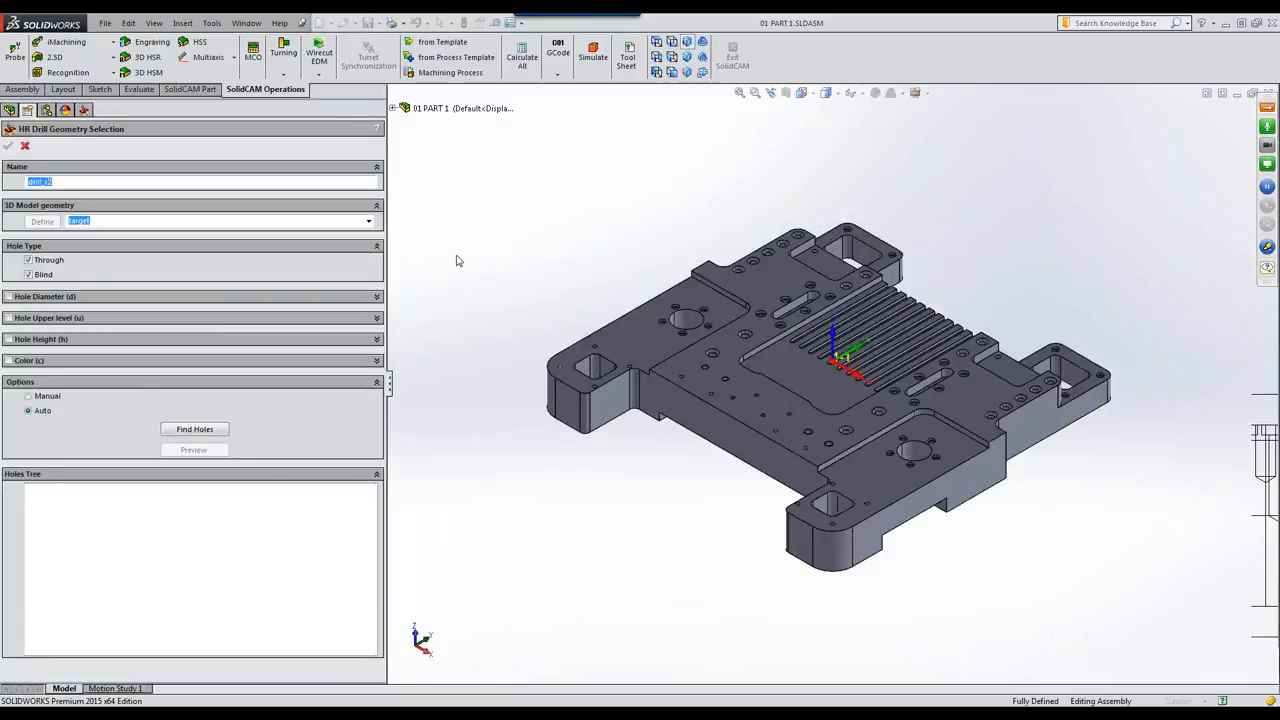
left_click(8, 297)
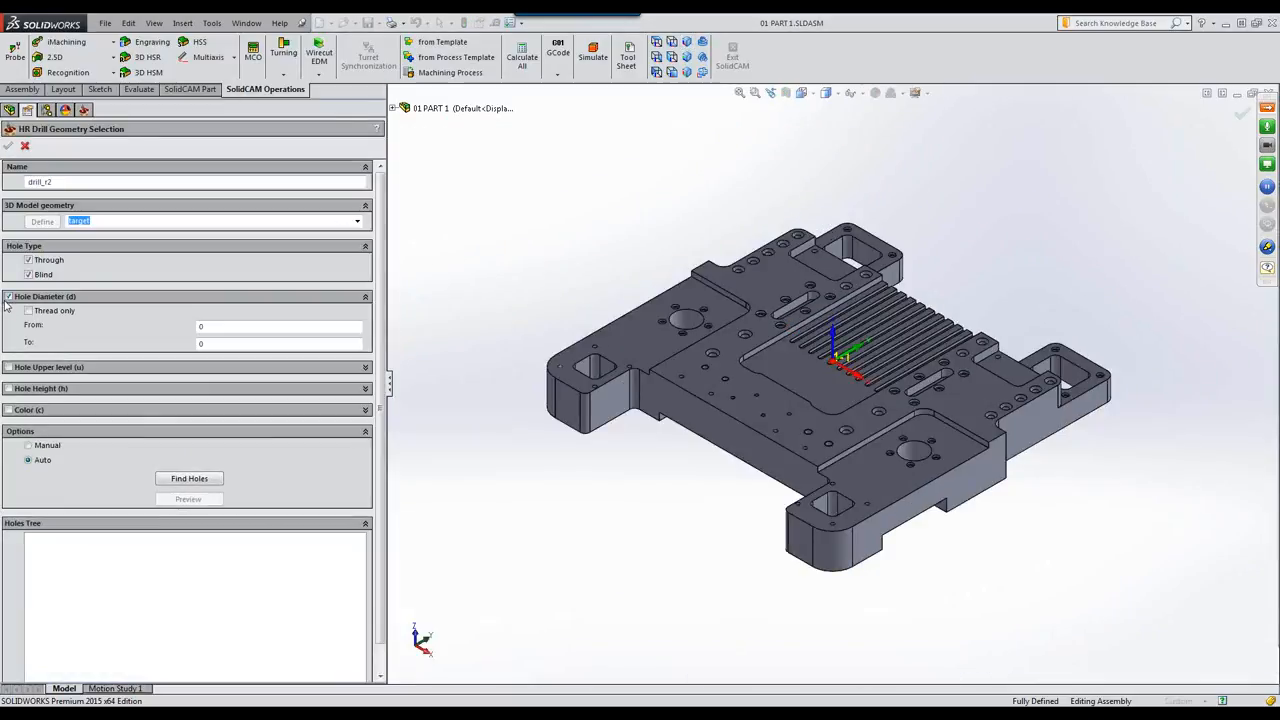
left_click(207, 327)
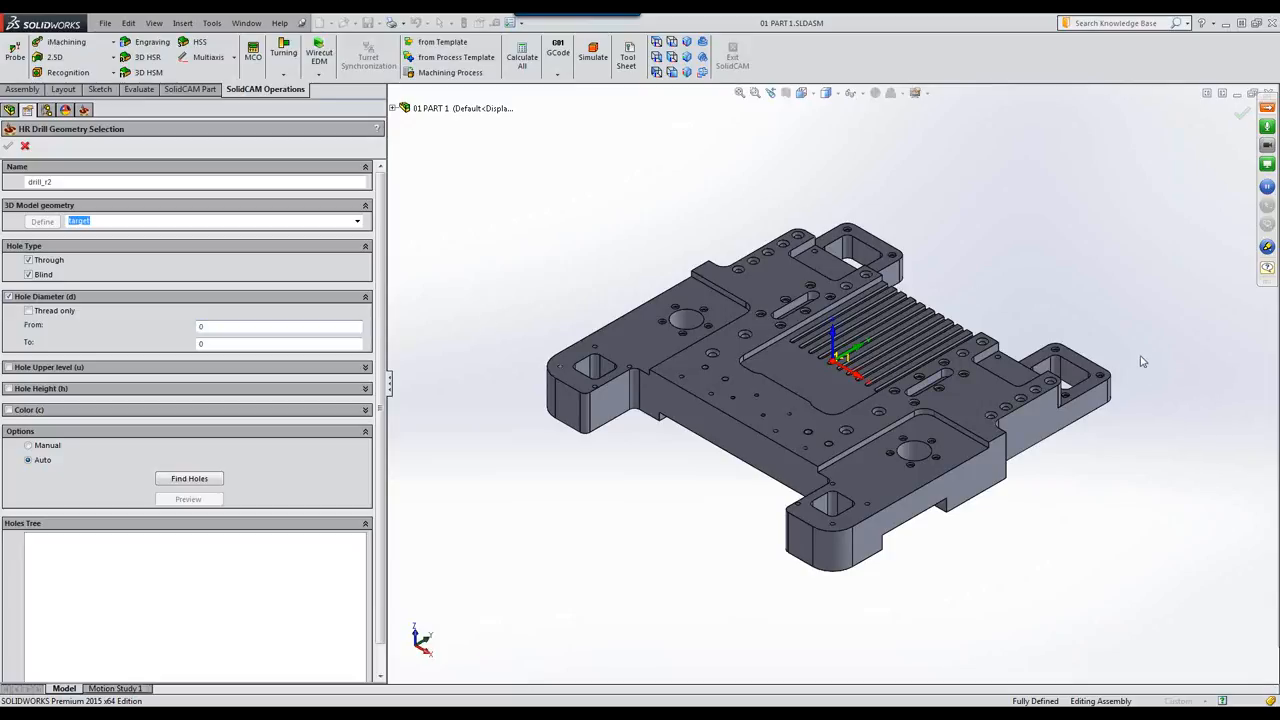
scroll(1143, 360, "down", 6)
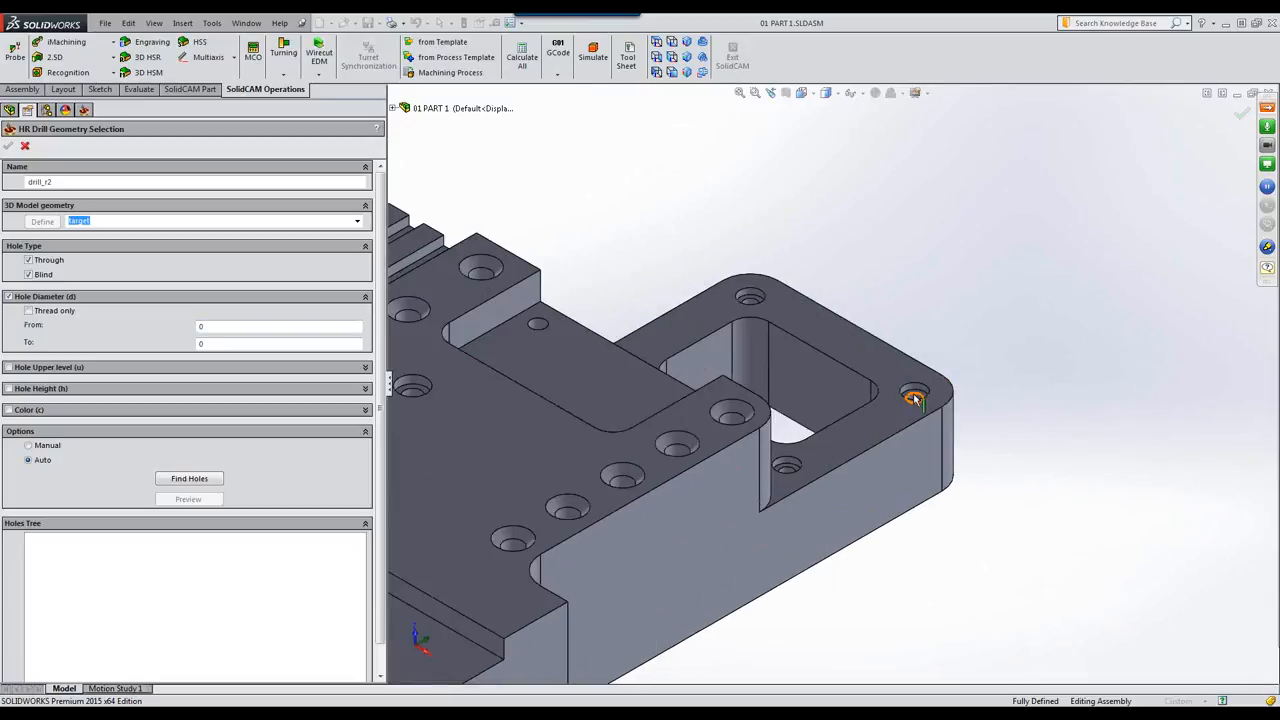
left_click(915, 398)
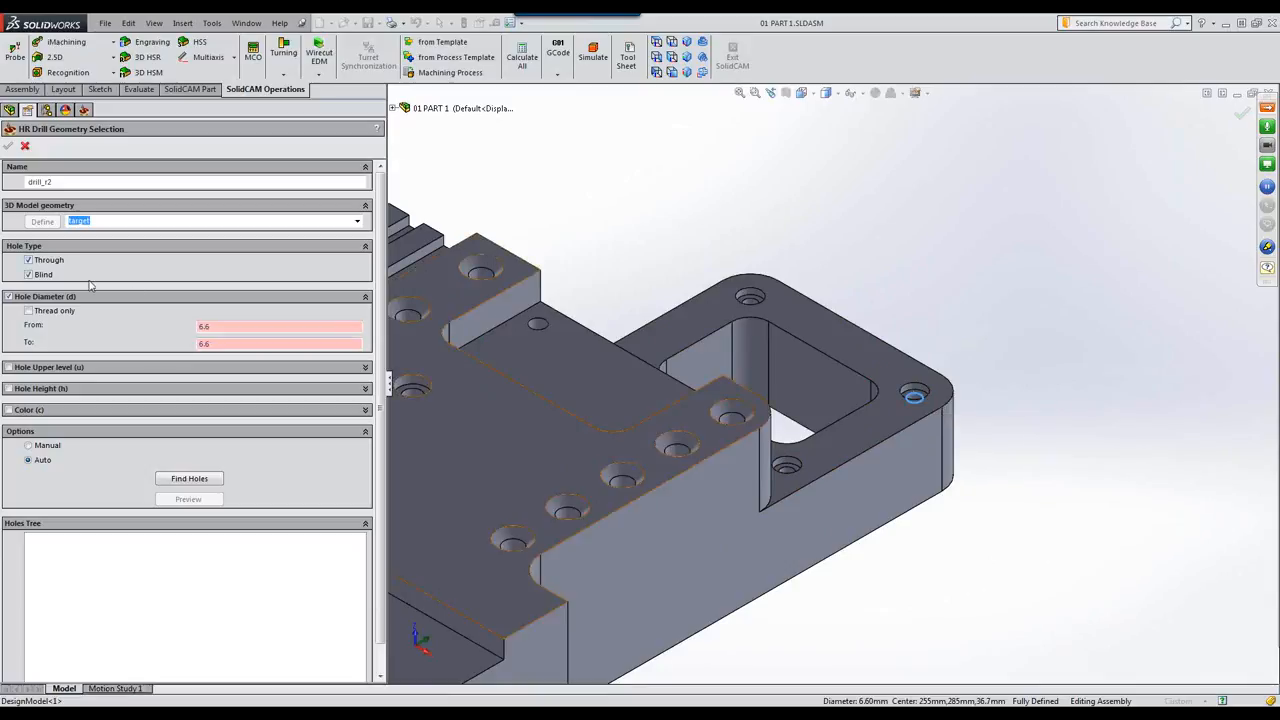
left_click(210, 482)
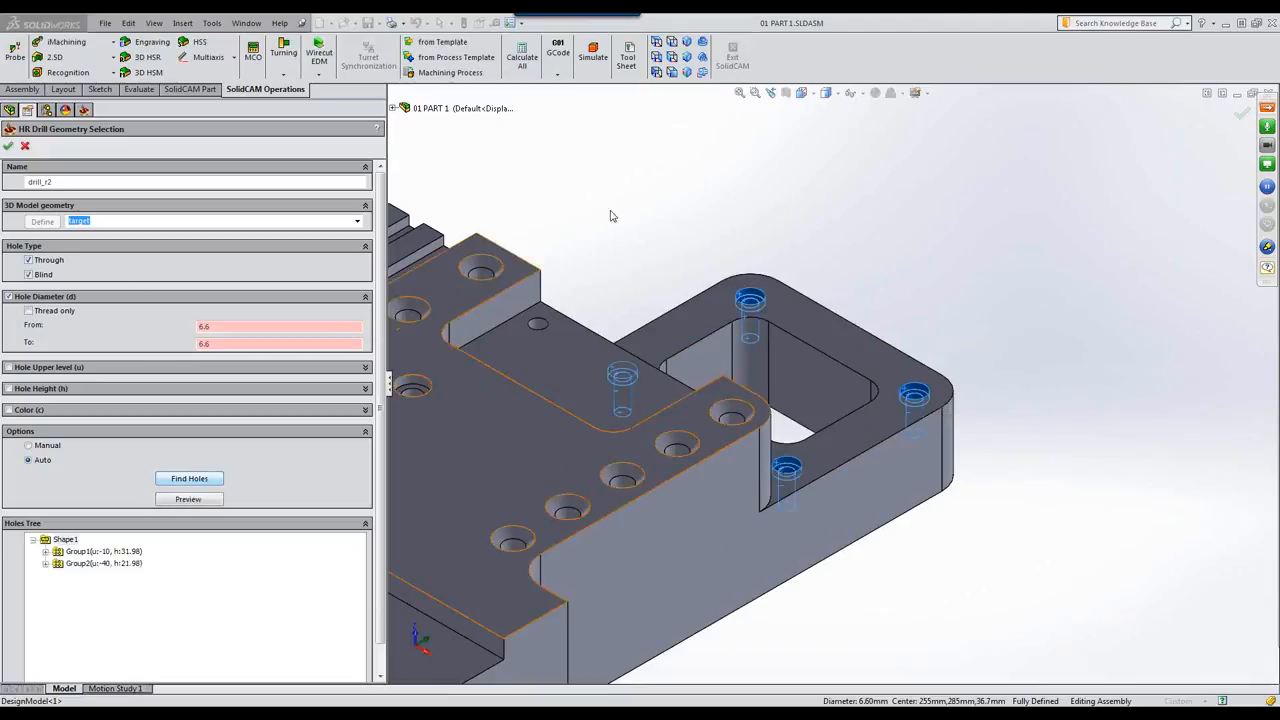
Check which holes belong to Group1 and Group2 on the plate, and accept the drill geometry
scroll(627, 251, "up", 3)
scroll(628, 262, "up", 4)
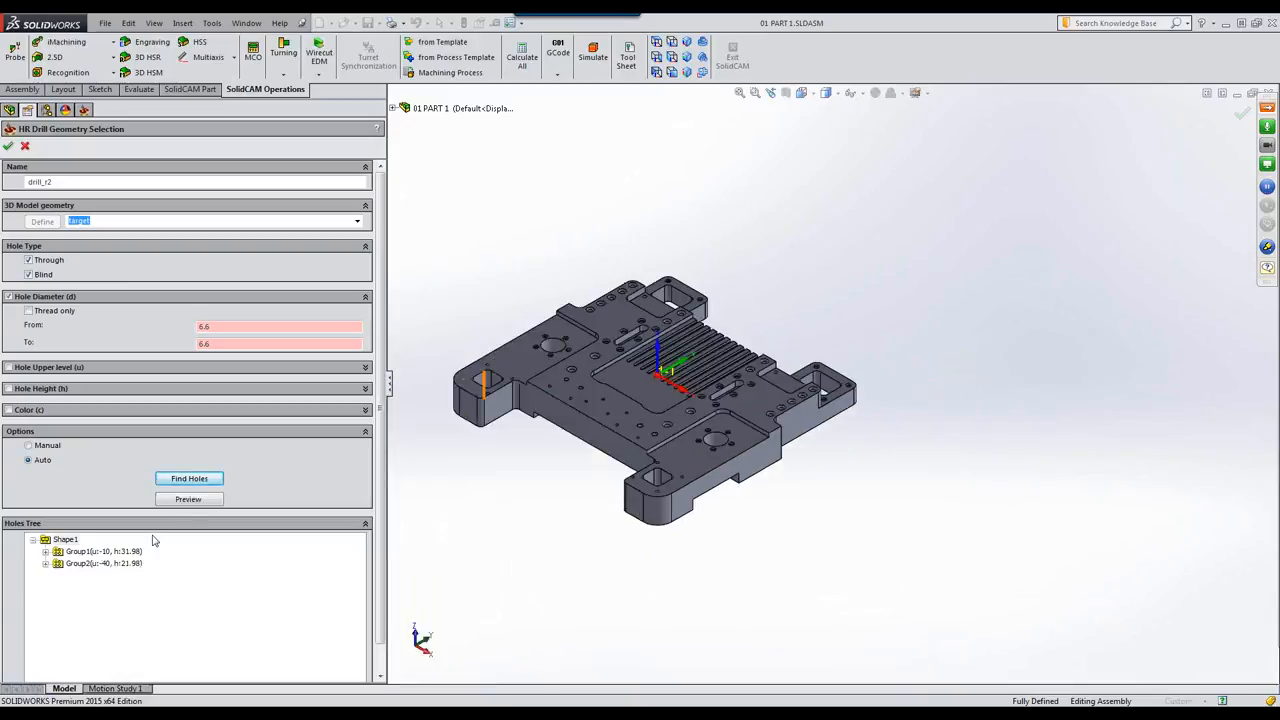
left_click(90, 553)
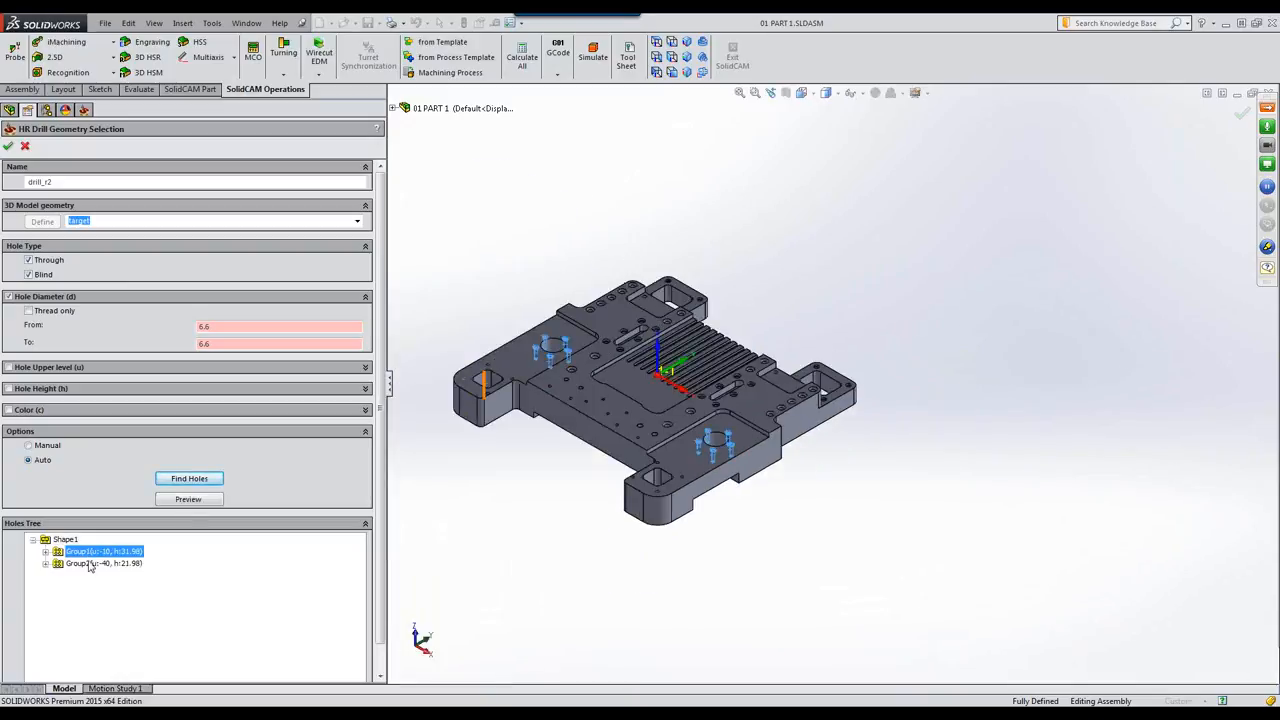
left_click(90, 564)
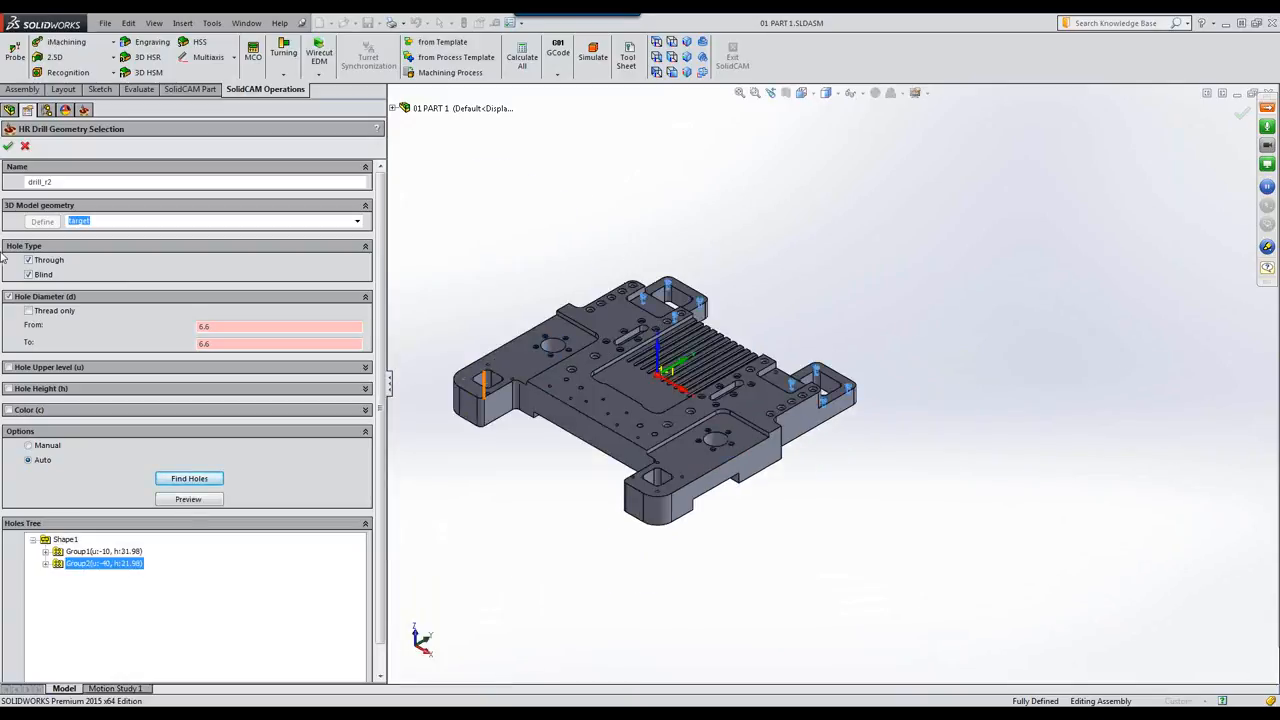
left_click(8, 147)
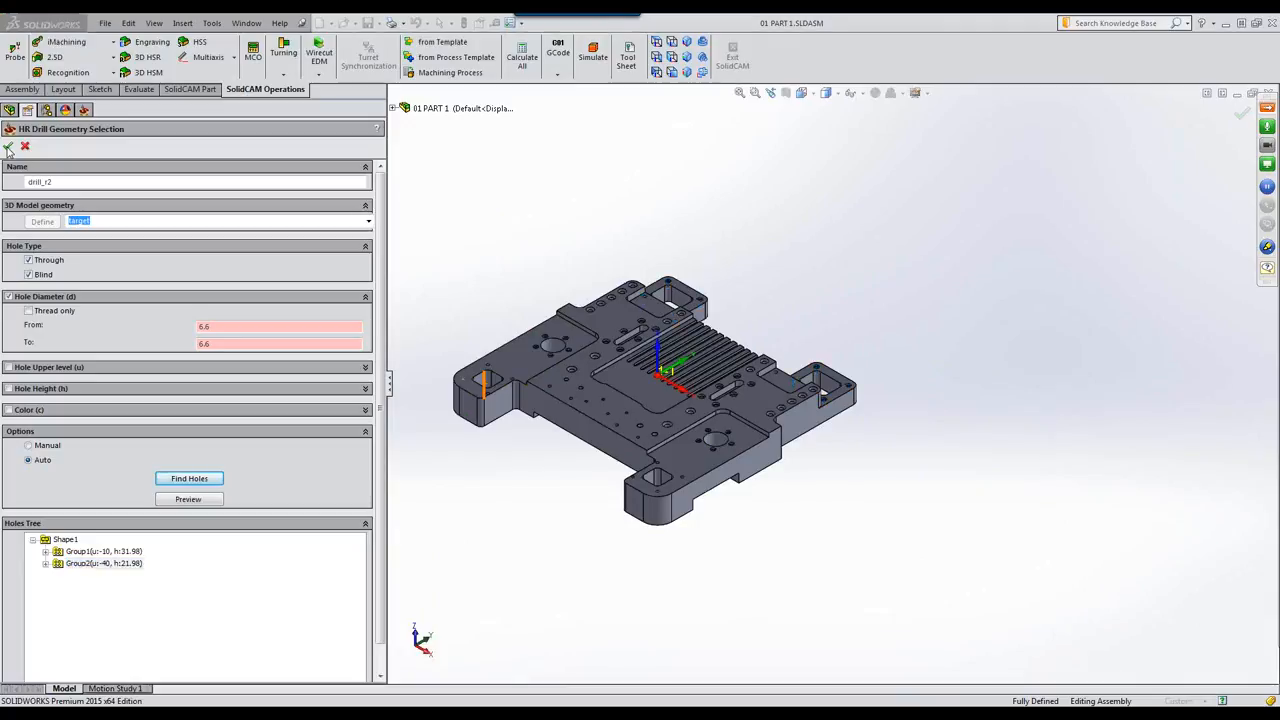
Duplicate the 6.8 mm drill in the tool table of the copied operation
left_click(453, 203)
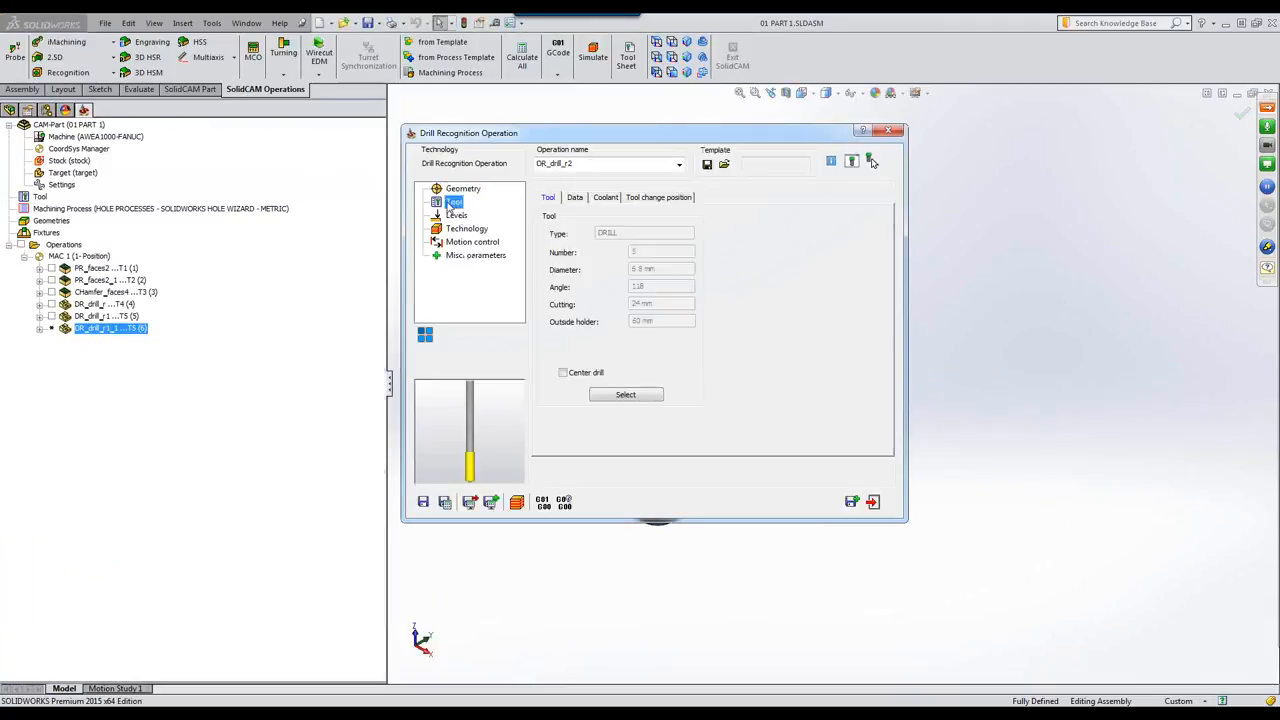
left_click(624, 396)
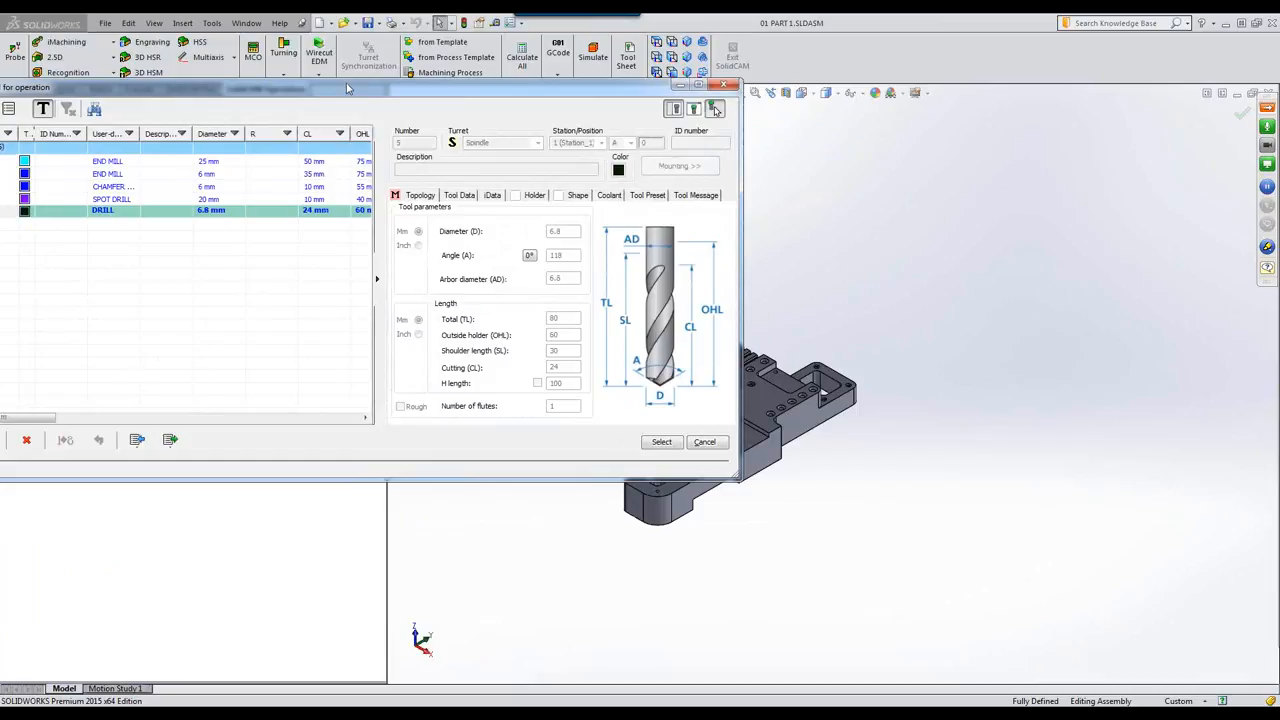
left_click_drag(347, 88, 704, 95)
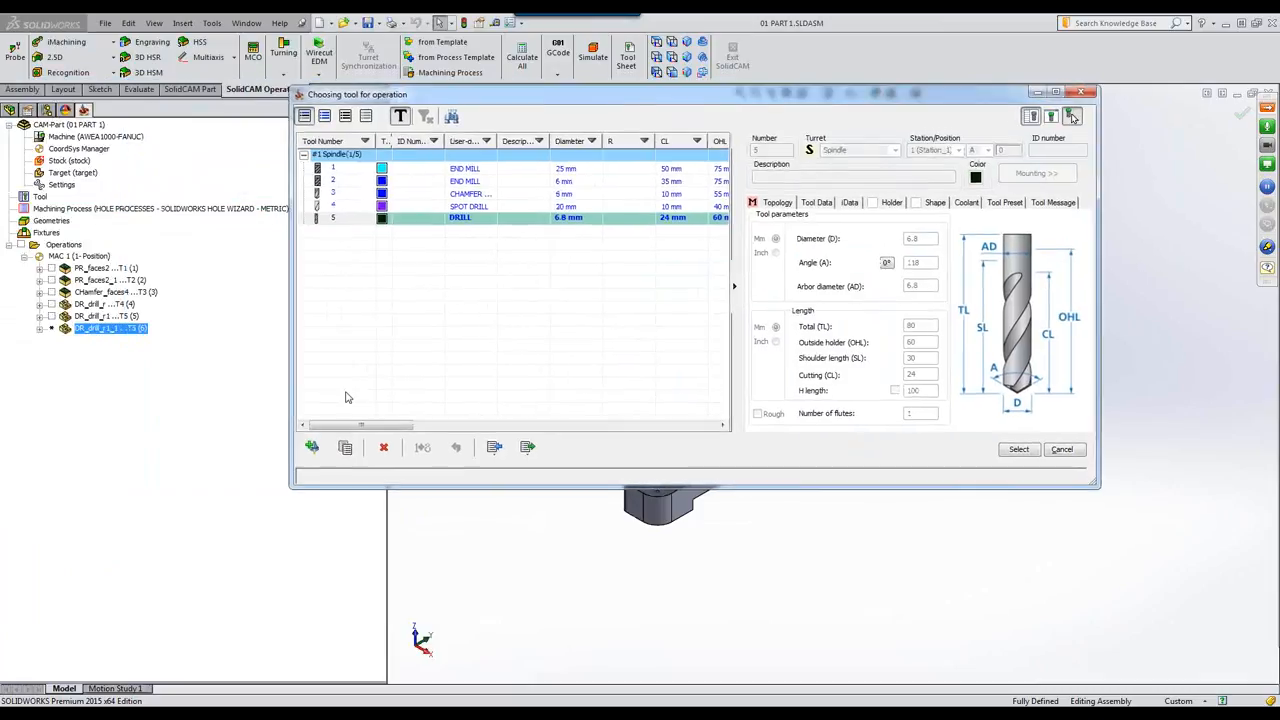
left_click(346, 448)
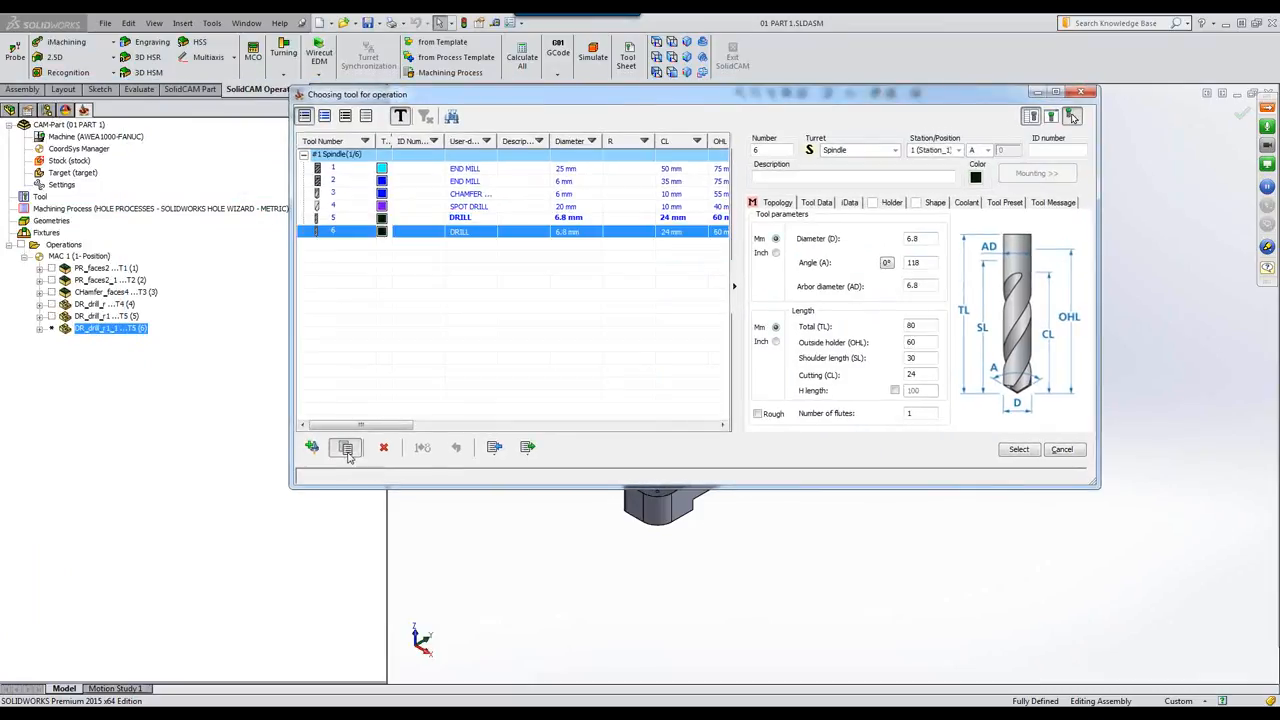
Set the duplicated drill's diameter and arbor diameter to 6.6 mm and assign it to the operation
left_click(925, 238)
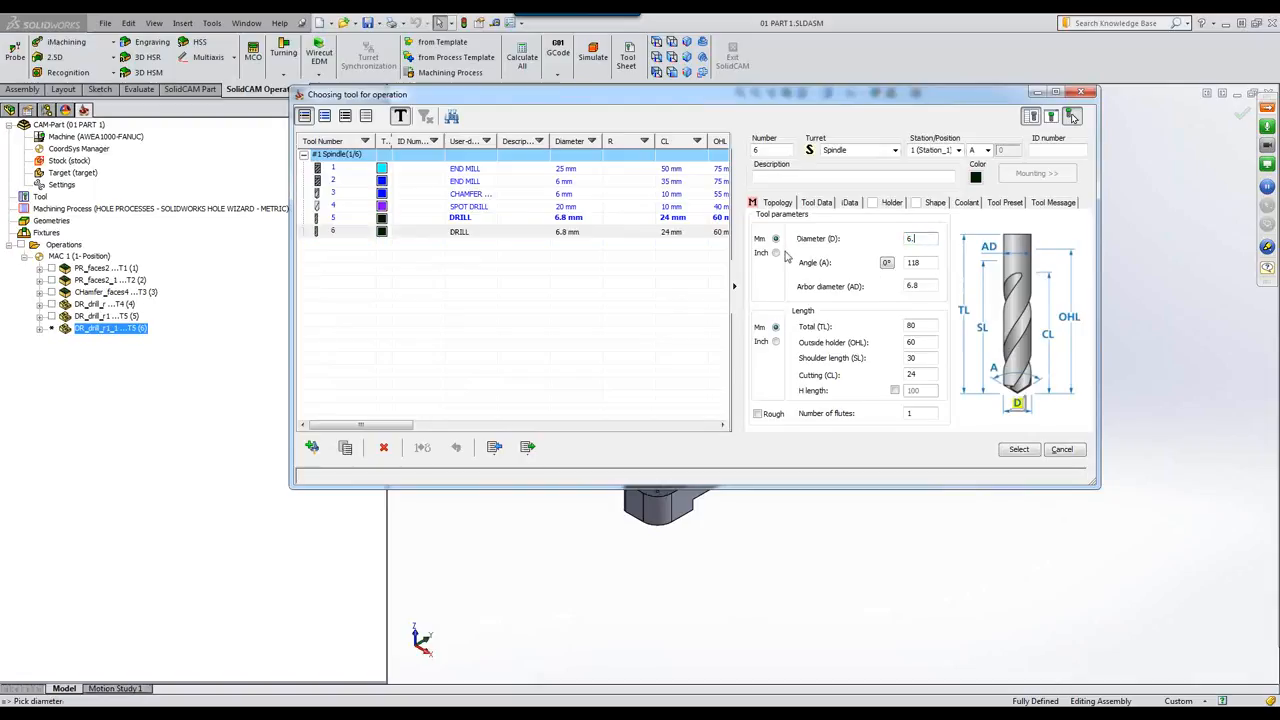
left_click(925, 285)
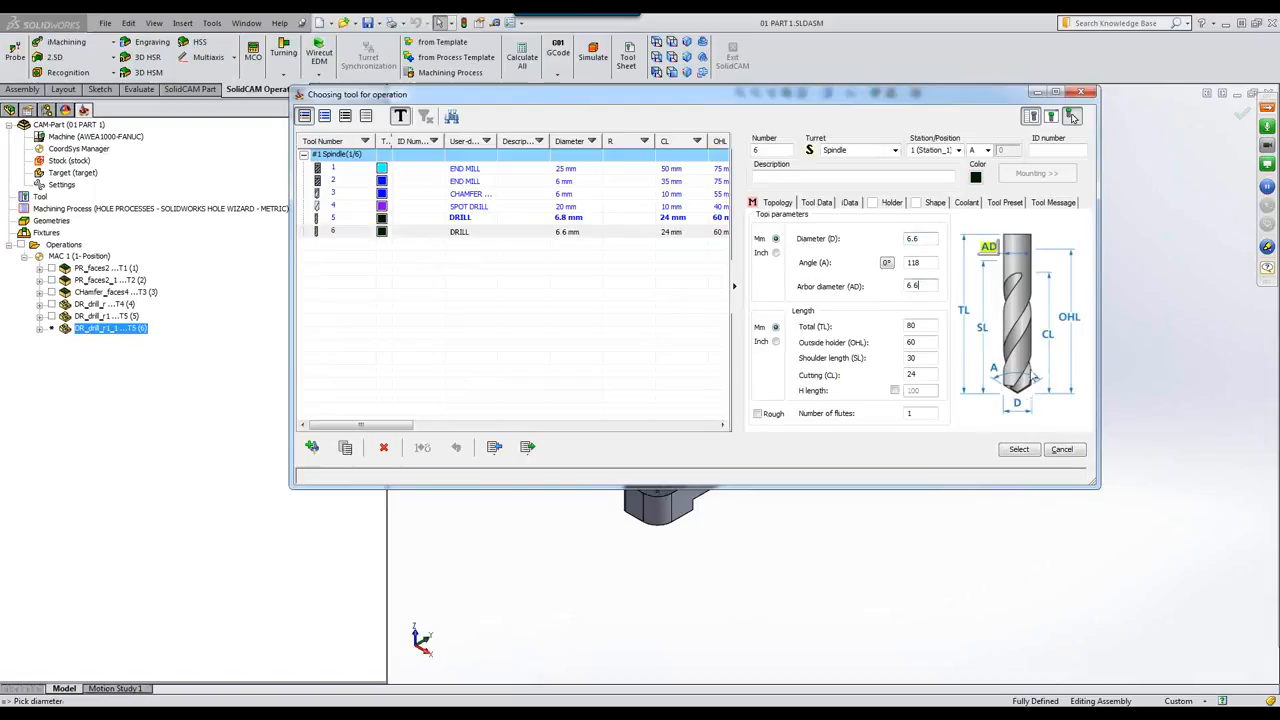
left_click(1028, 452)
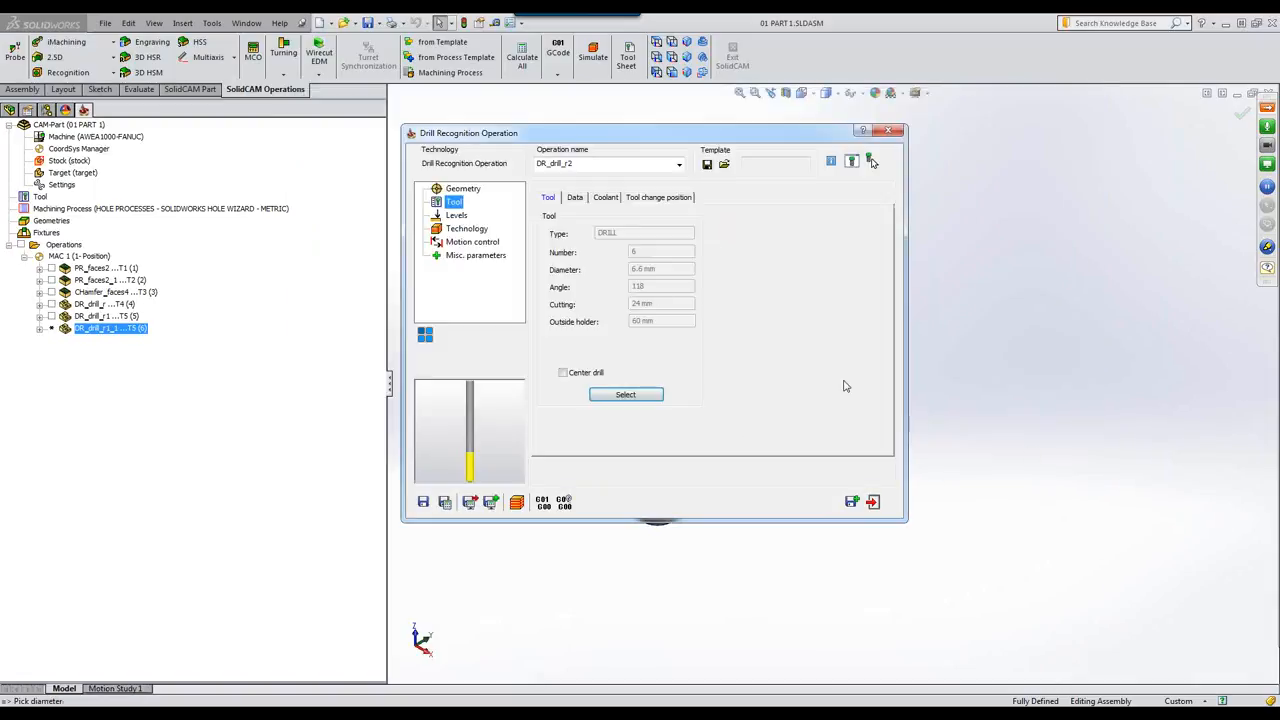
Review the levels and the peck drill technology settings of the 6.6 mm operation, and save and calculate it
left_click(458, 216)
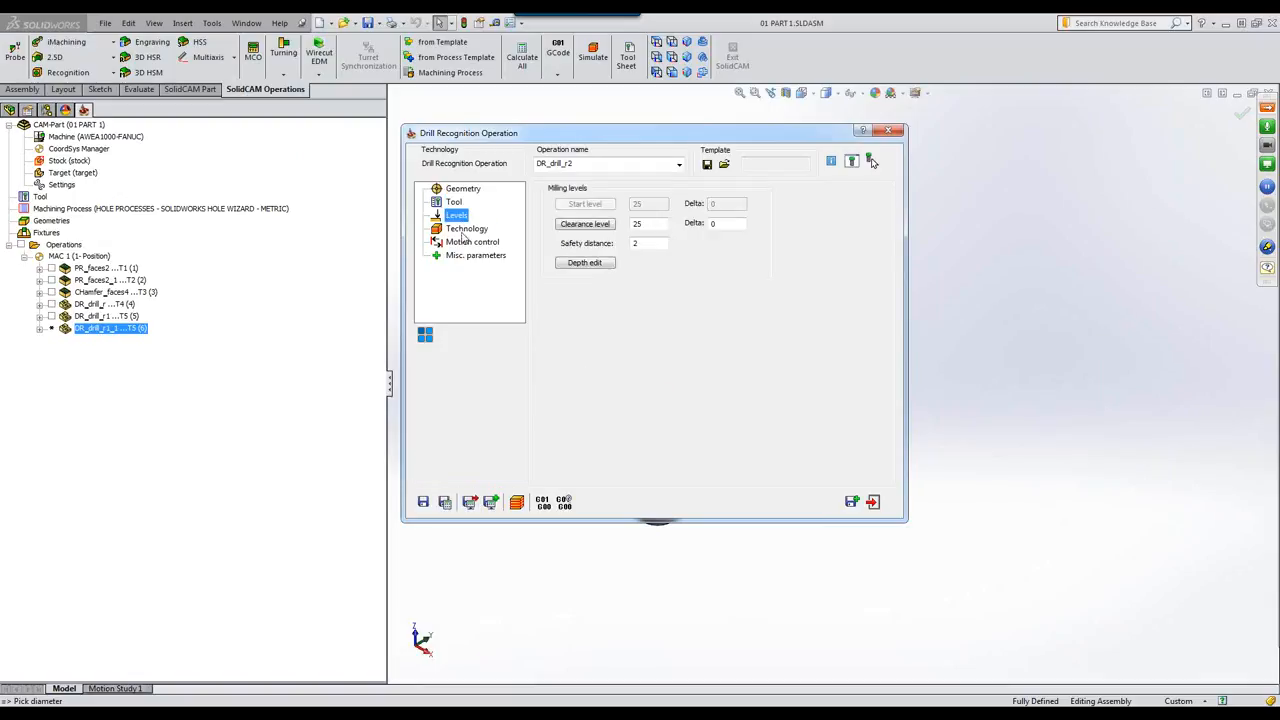
left_click(463, 230)
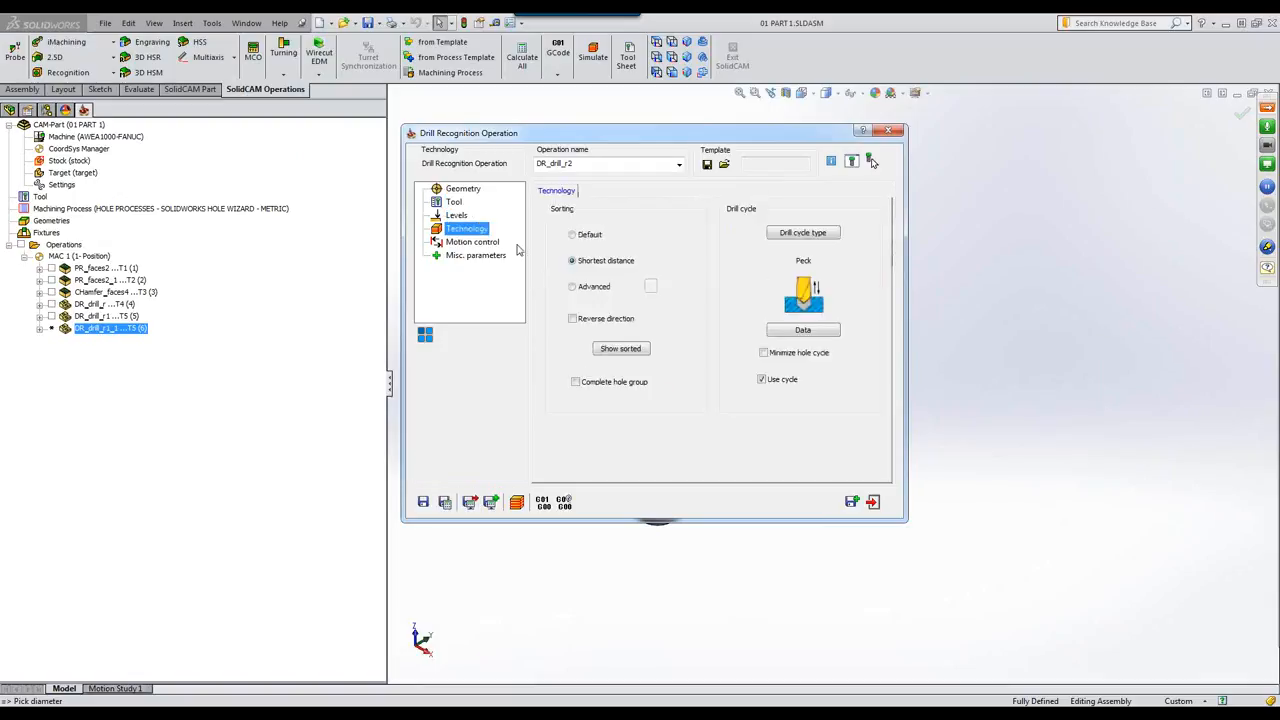
left_click(446, 502)
Simulate the 6.6 mm peck drilling in SolidVerify, and exit the simulation and the operation
left_click(520, 504)
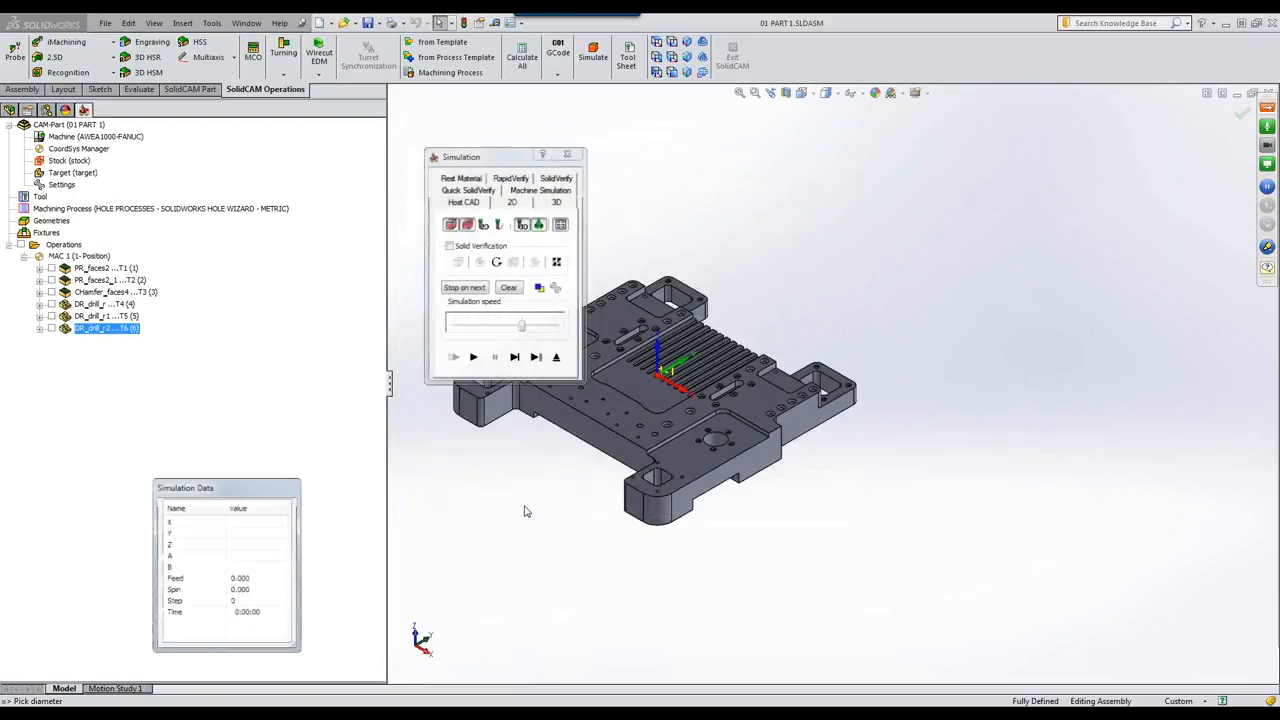
left_click(546, 177)
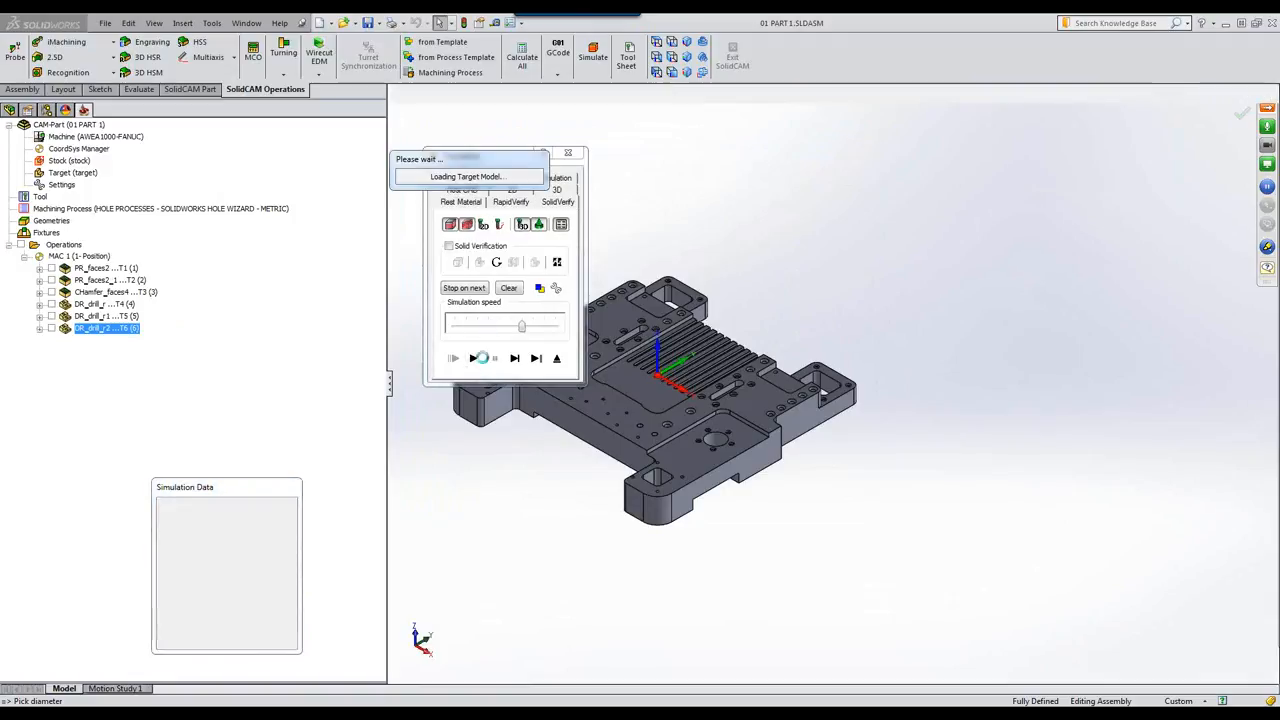
left_click(473, 358)
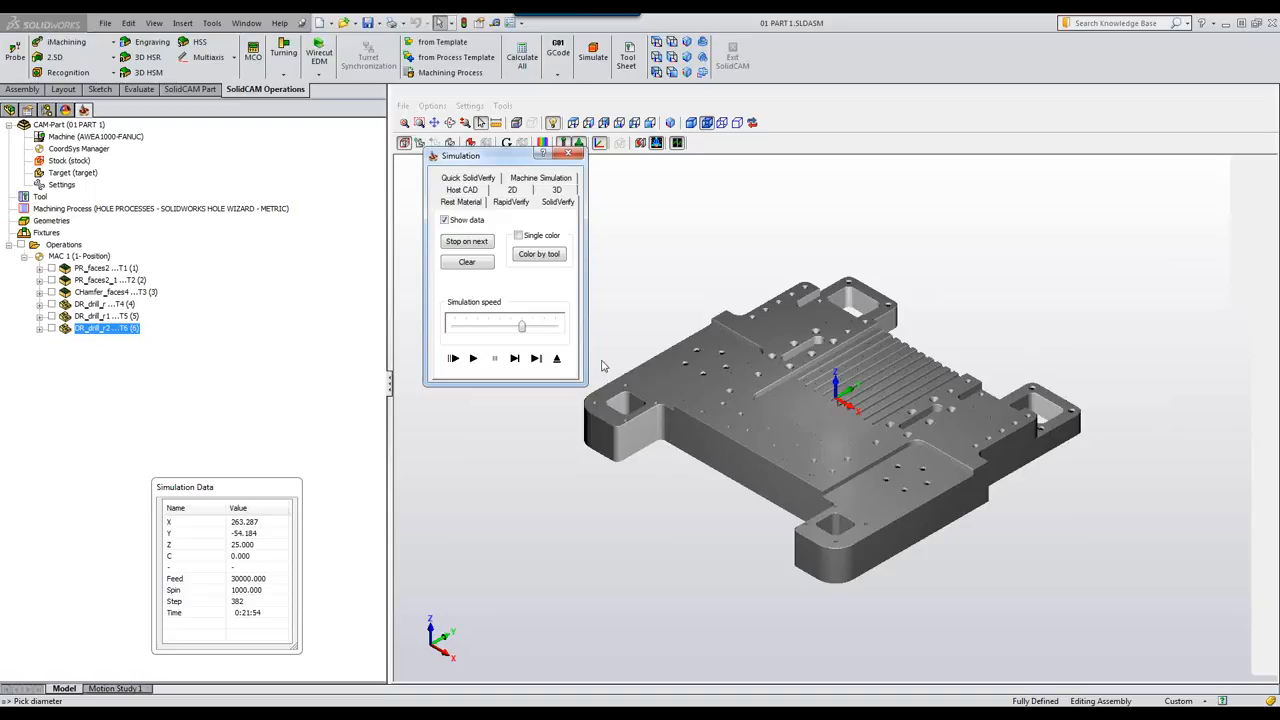
left_click(557, 358)
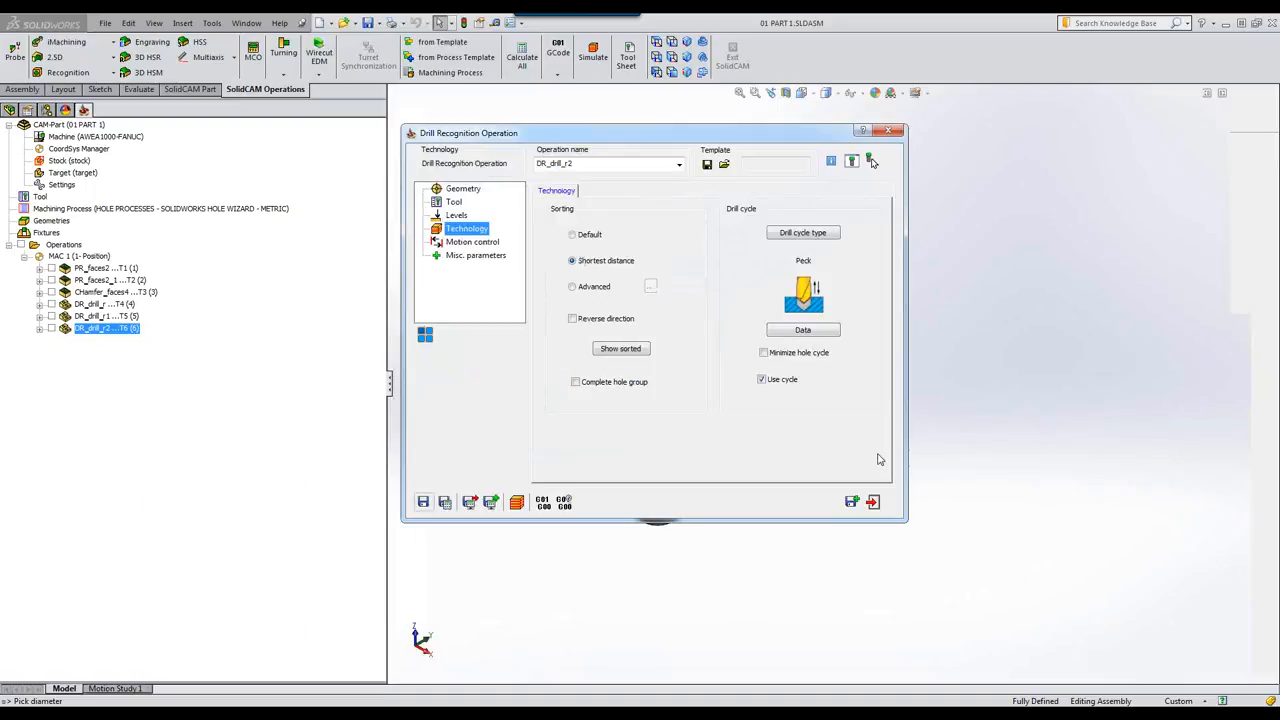
left_click(872, 502)
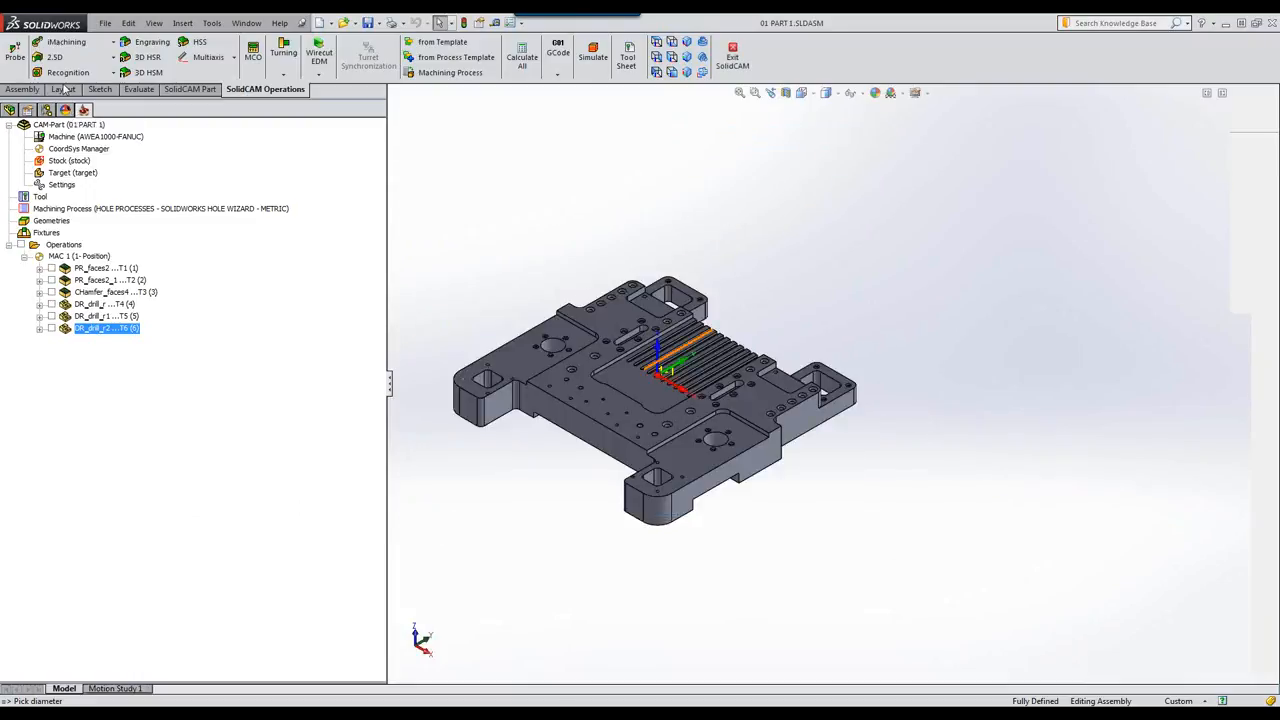
Open the CAM-Part 03 TURRET METRIC.prz from the AFRM Part 2 folder
left_click(190, 89)
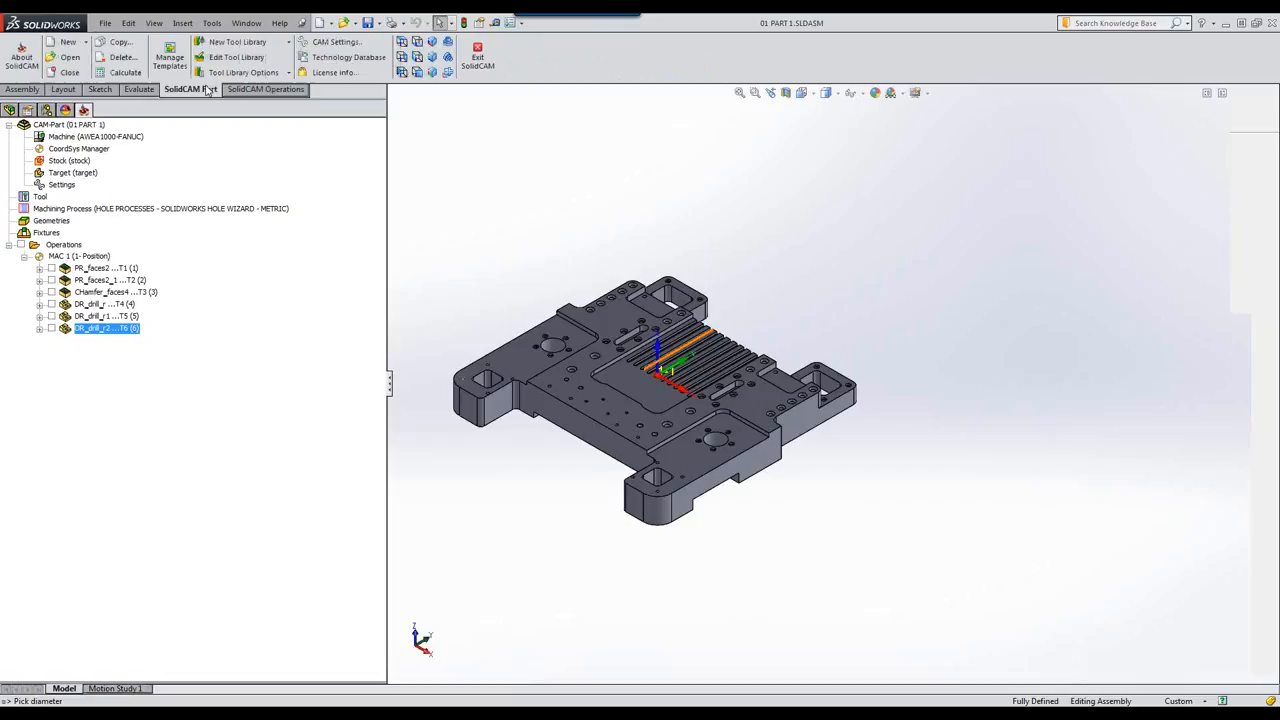
left_click(58, 59)
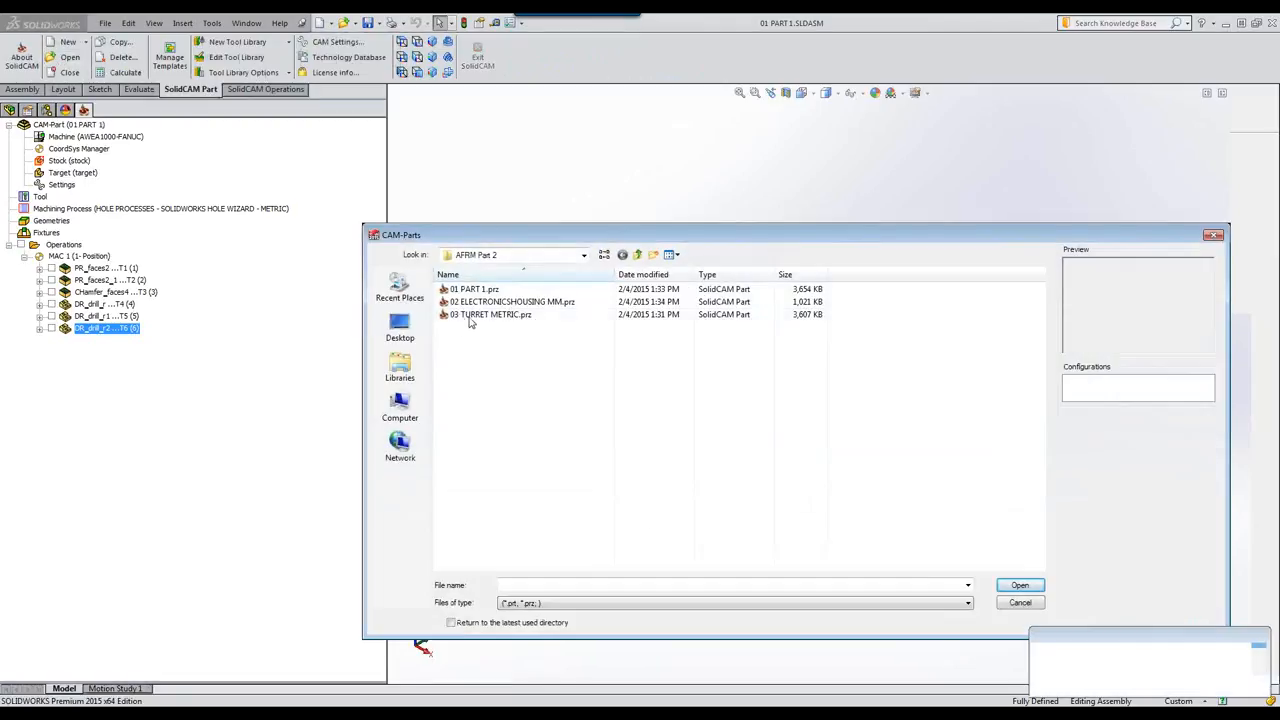
left_click(560, 314)
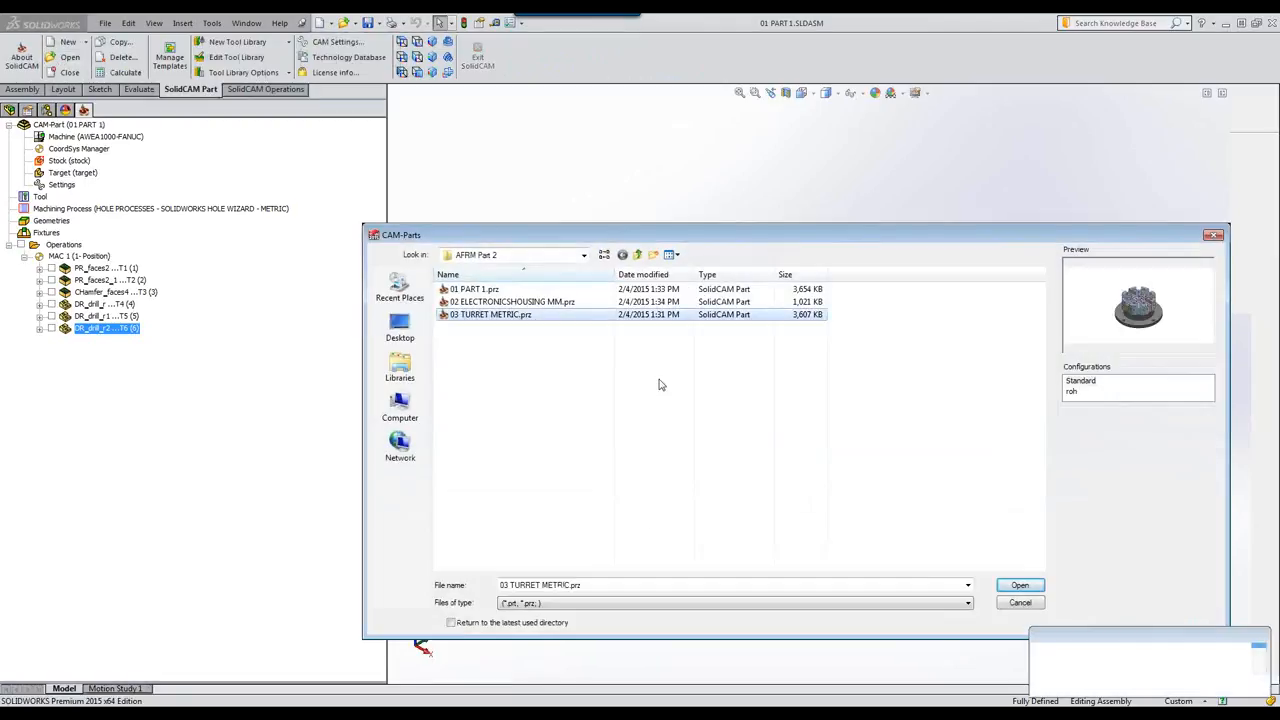
left_click(1018, 588)
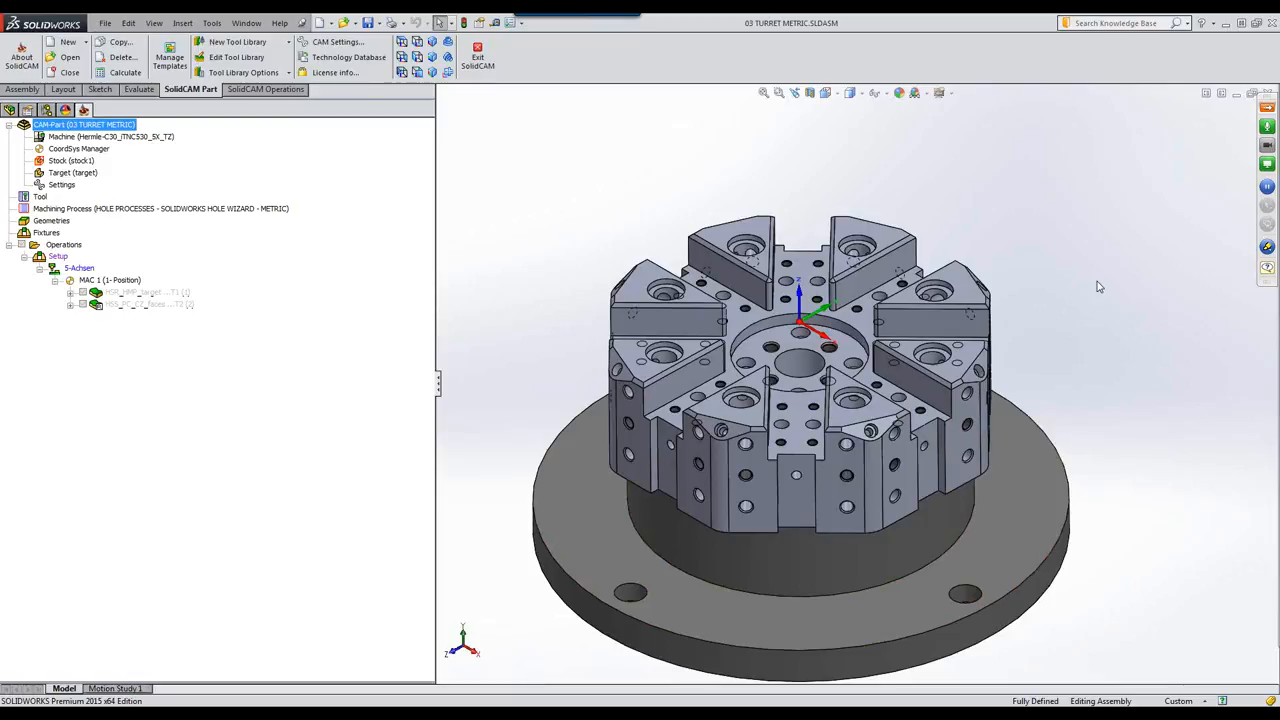
Examine the holes on the turret's top and side faces from different angles, and return to the isometric view
key("Left")
key("Left")
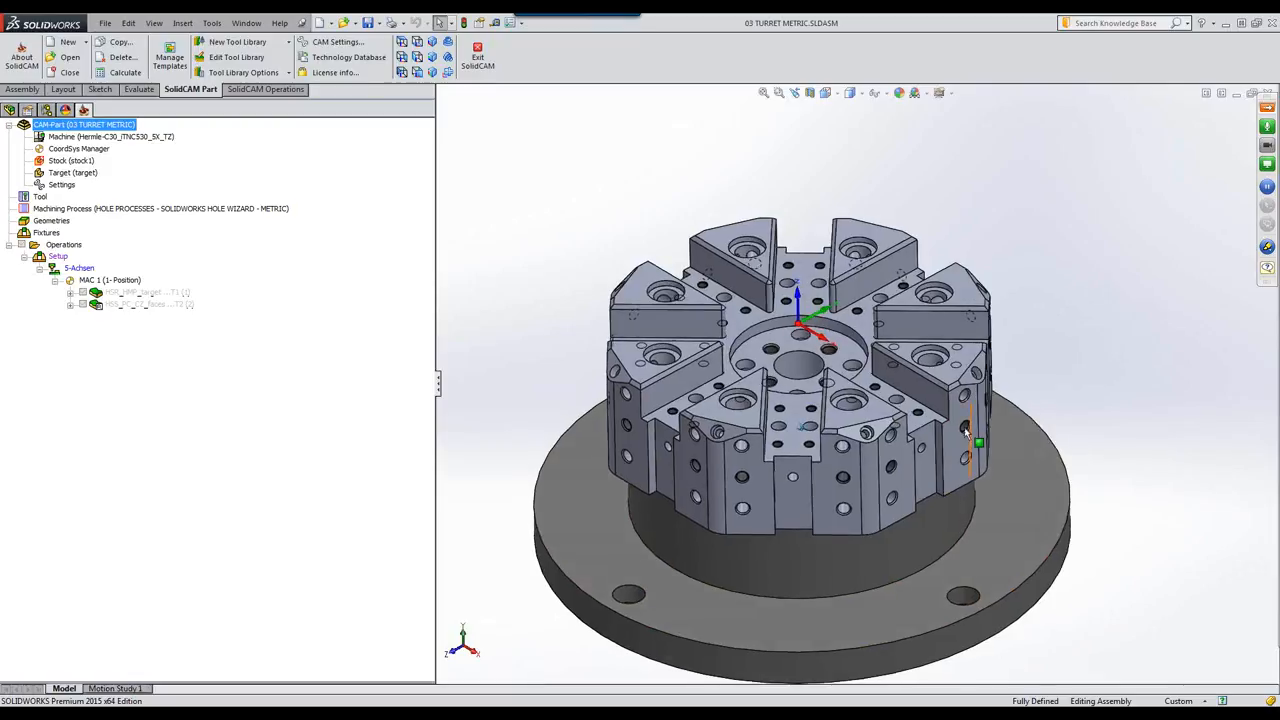
key("Left")
key("Left")
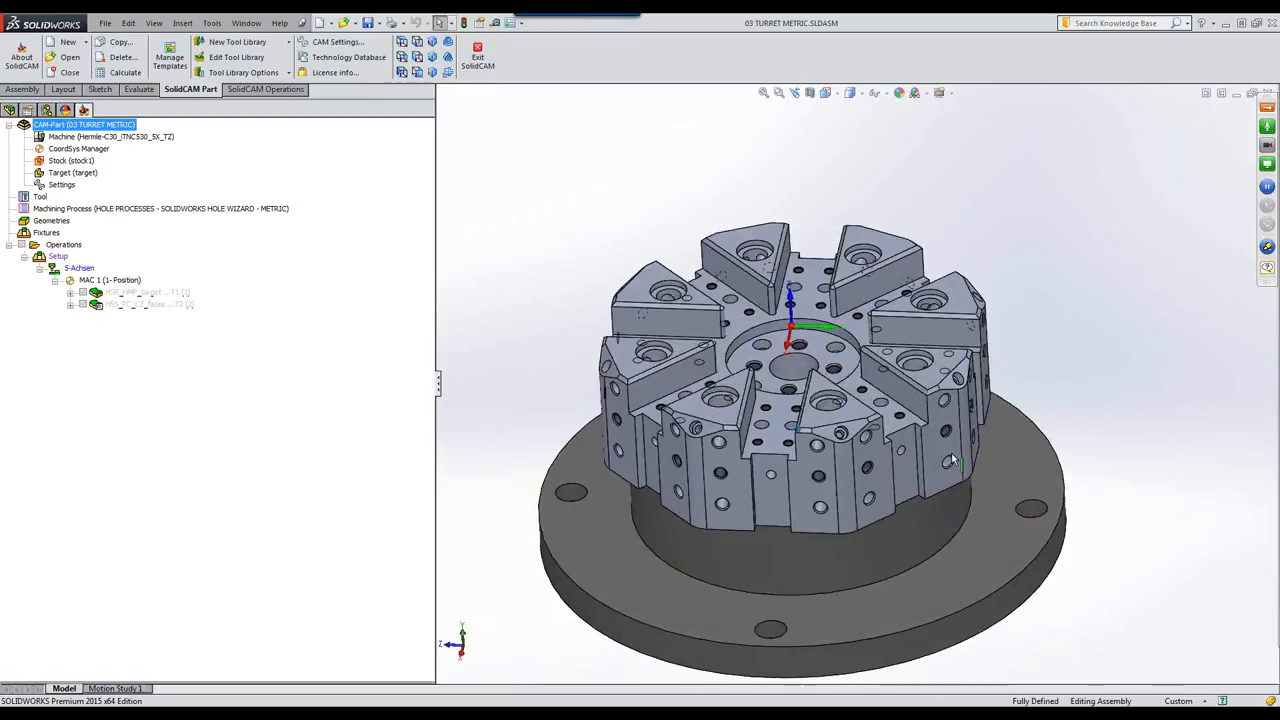
scroll(820, 417, "down", 5)
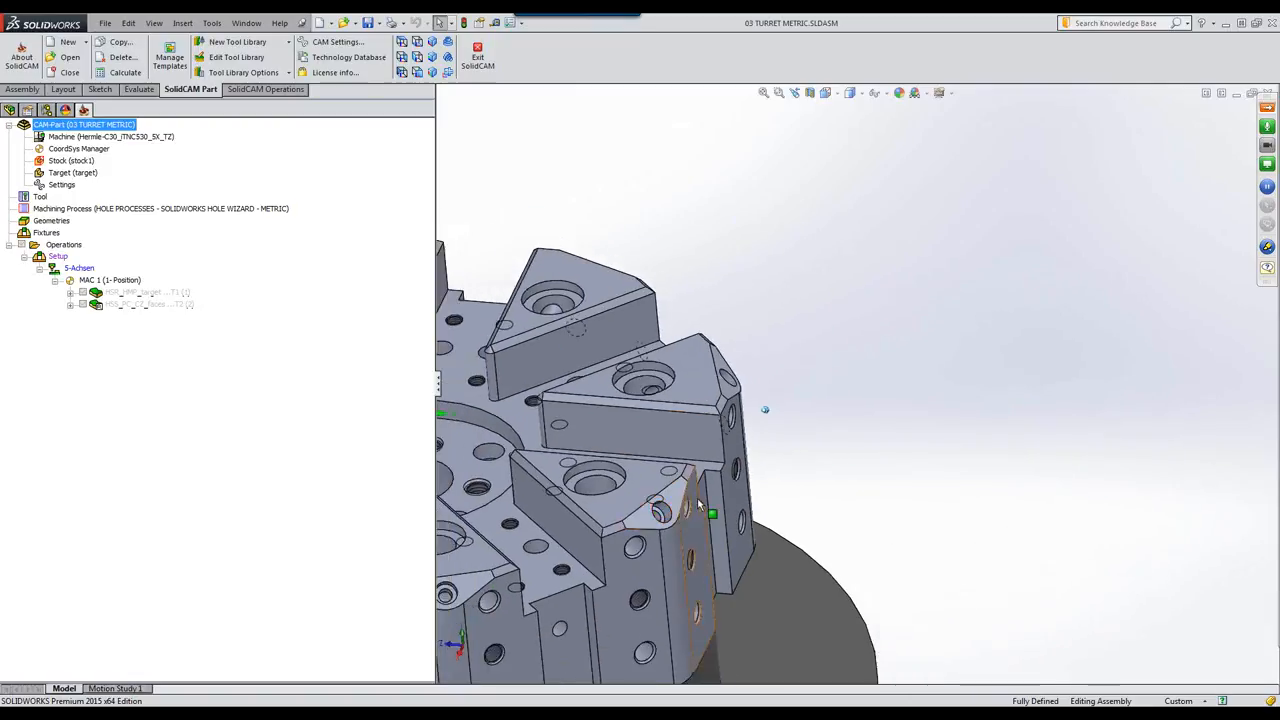
key("ctrl+7")
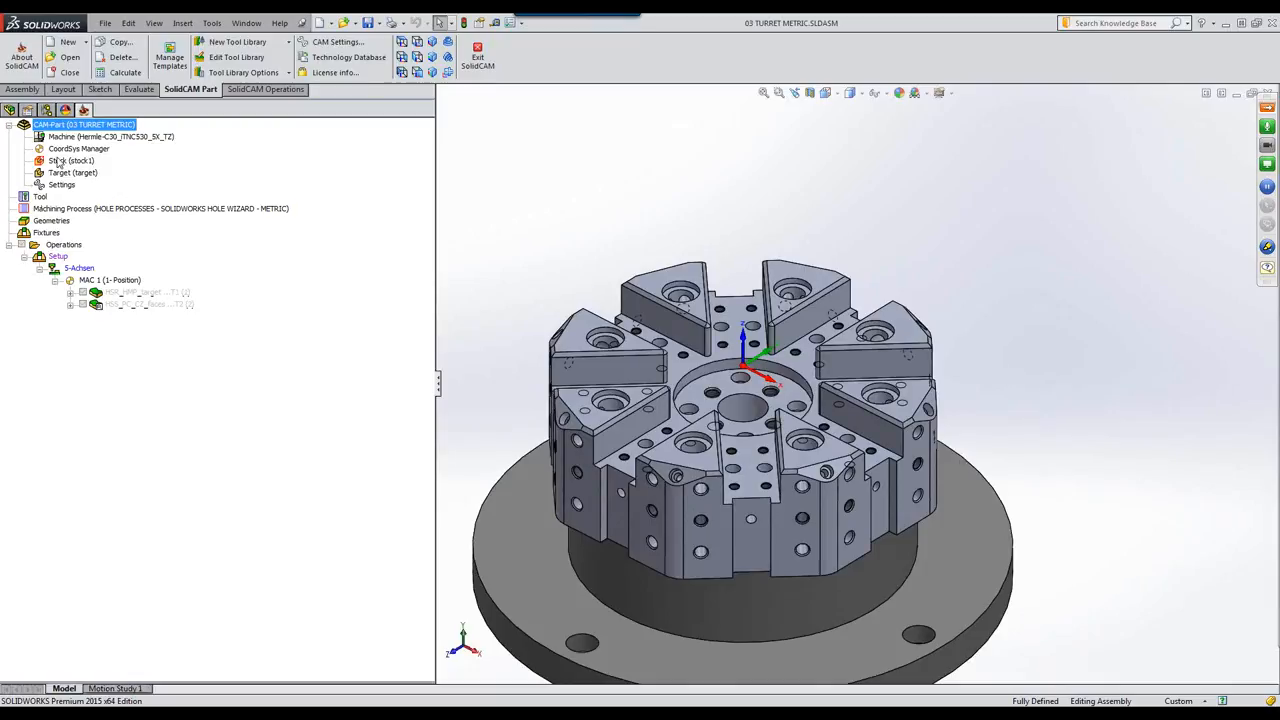
Start a Drill Recognition operation with a new geometry limited to hole diameters from 0 to 12 mm, and find the matching holes
left_click(265, 89)
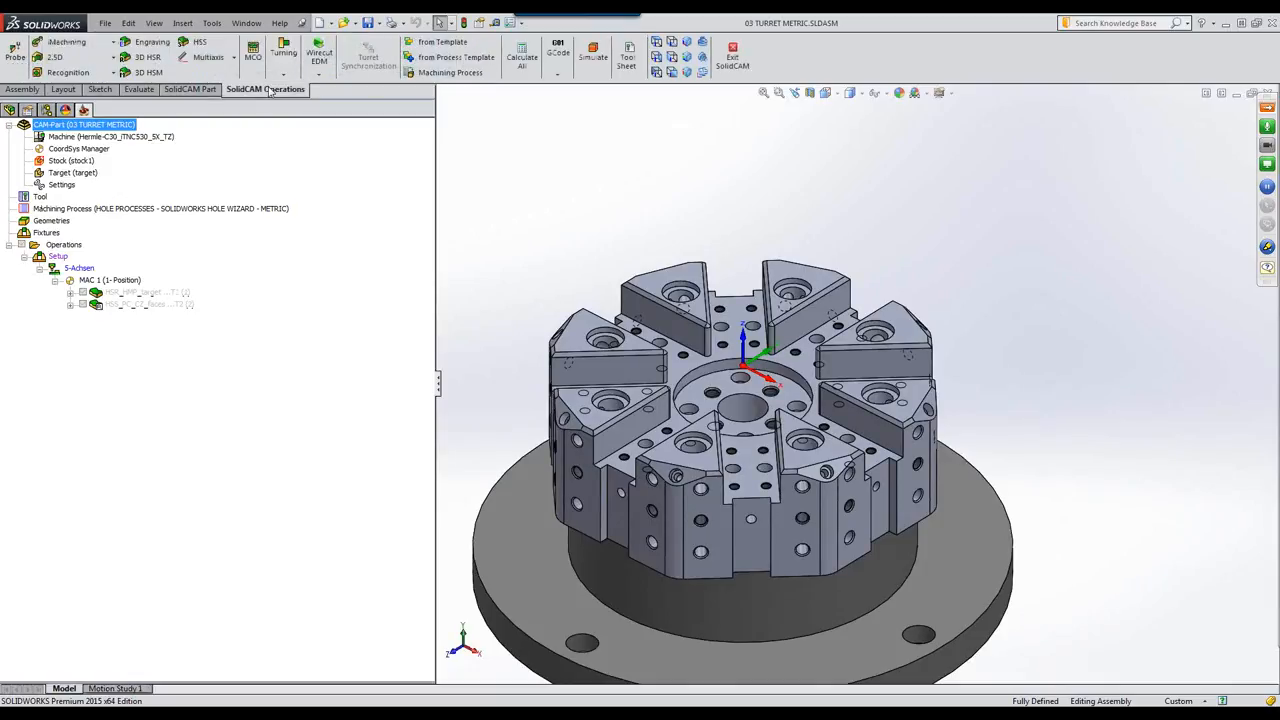
left_click(86, 75)
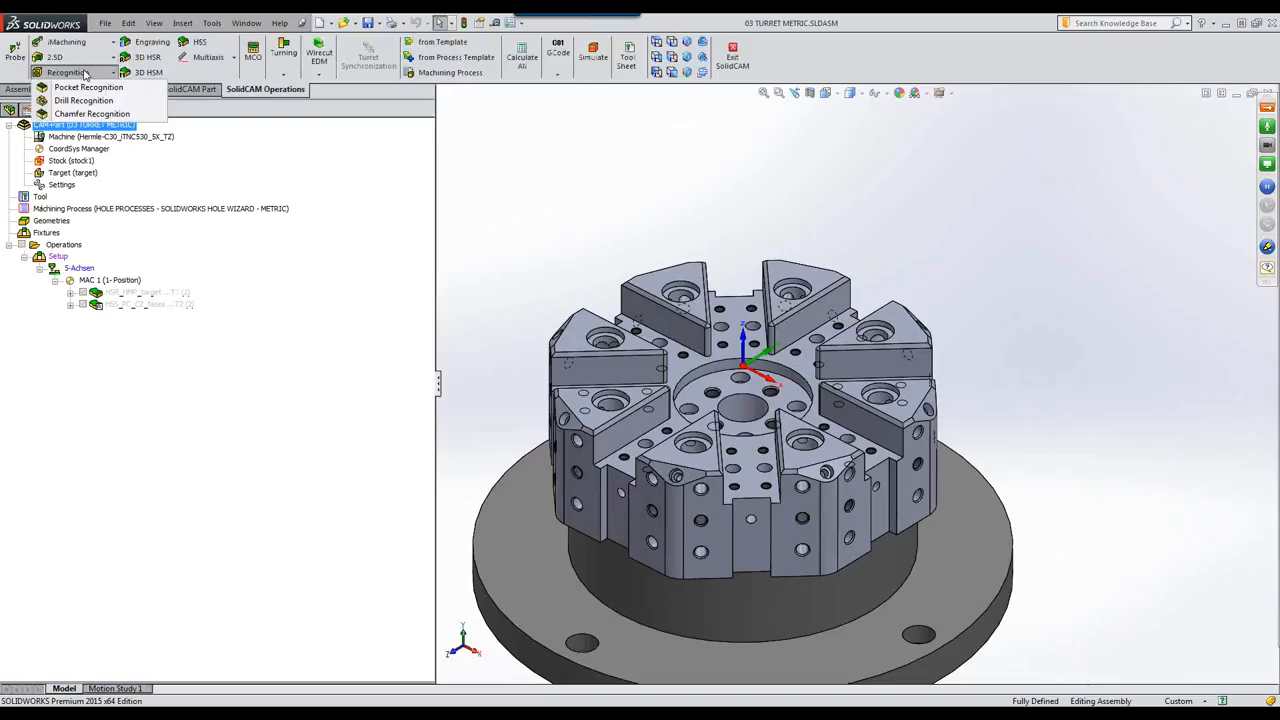
left_click(80, 106)
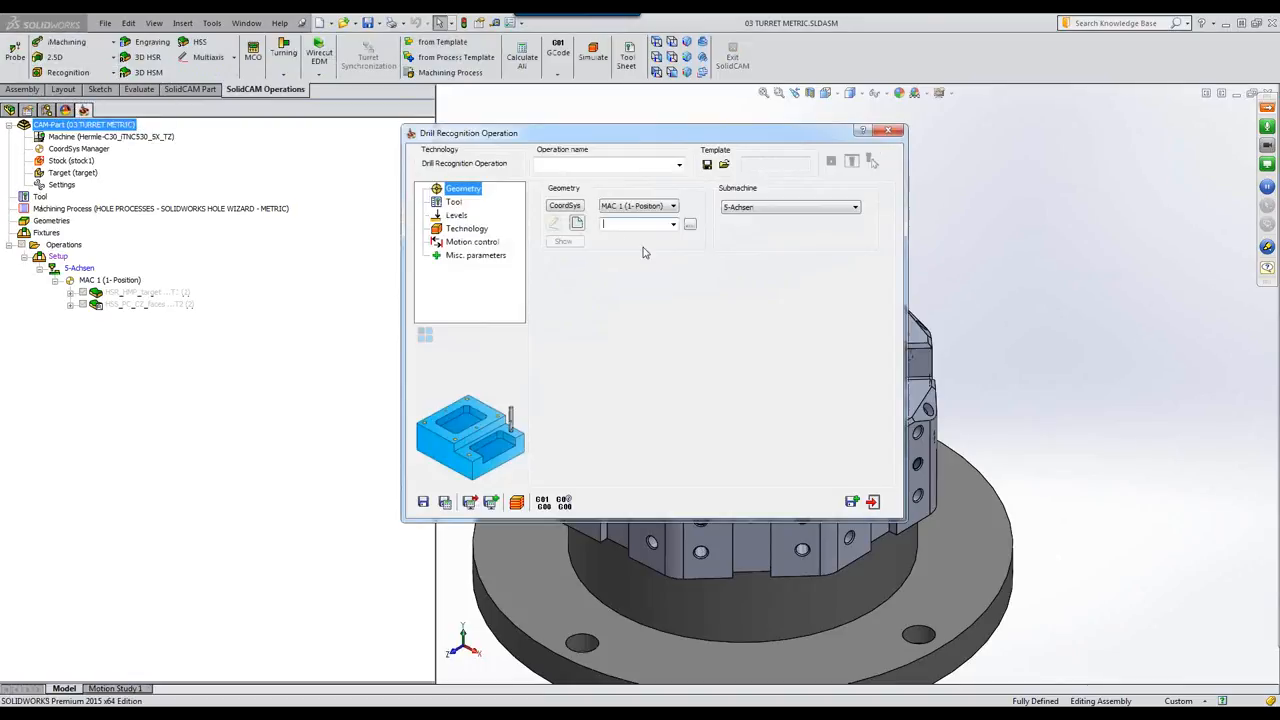
left_click(578, 224)
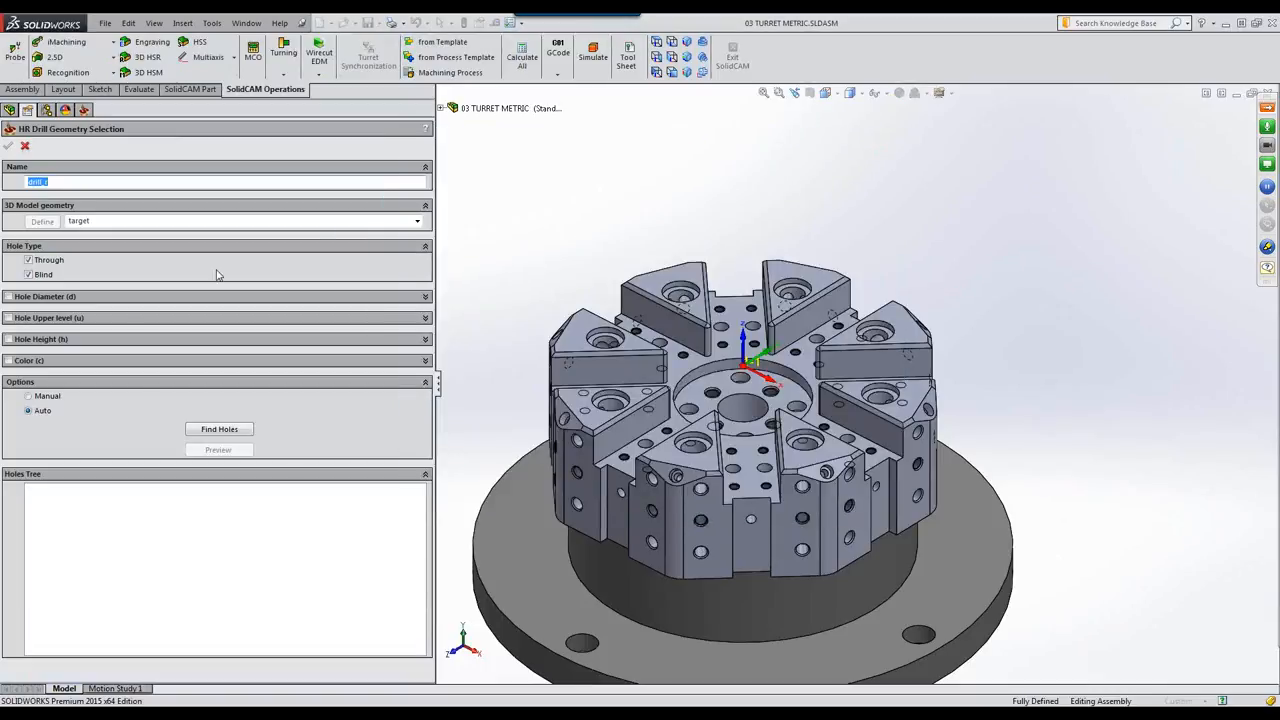
left_click(8, 297)
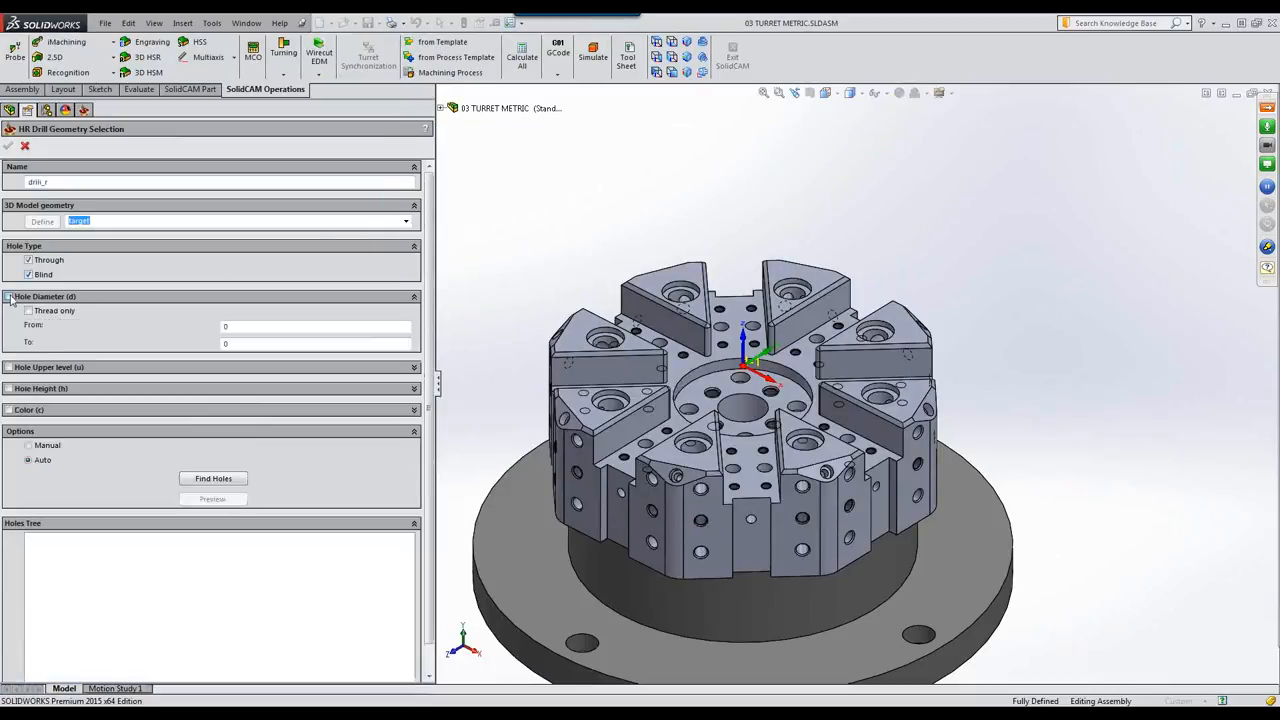
double_click(246, 343)
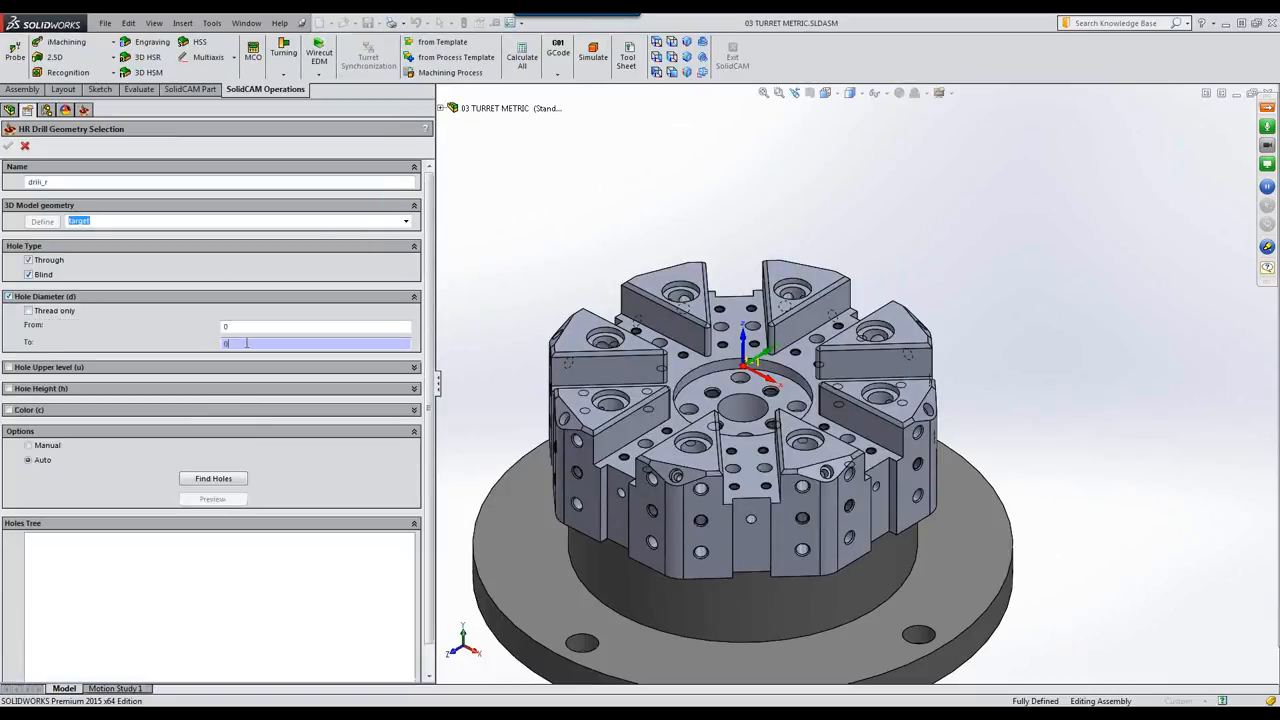
left_click(756, 335)
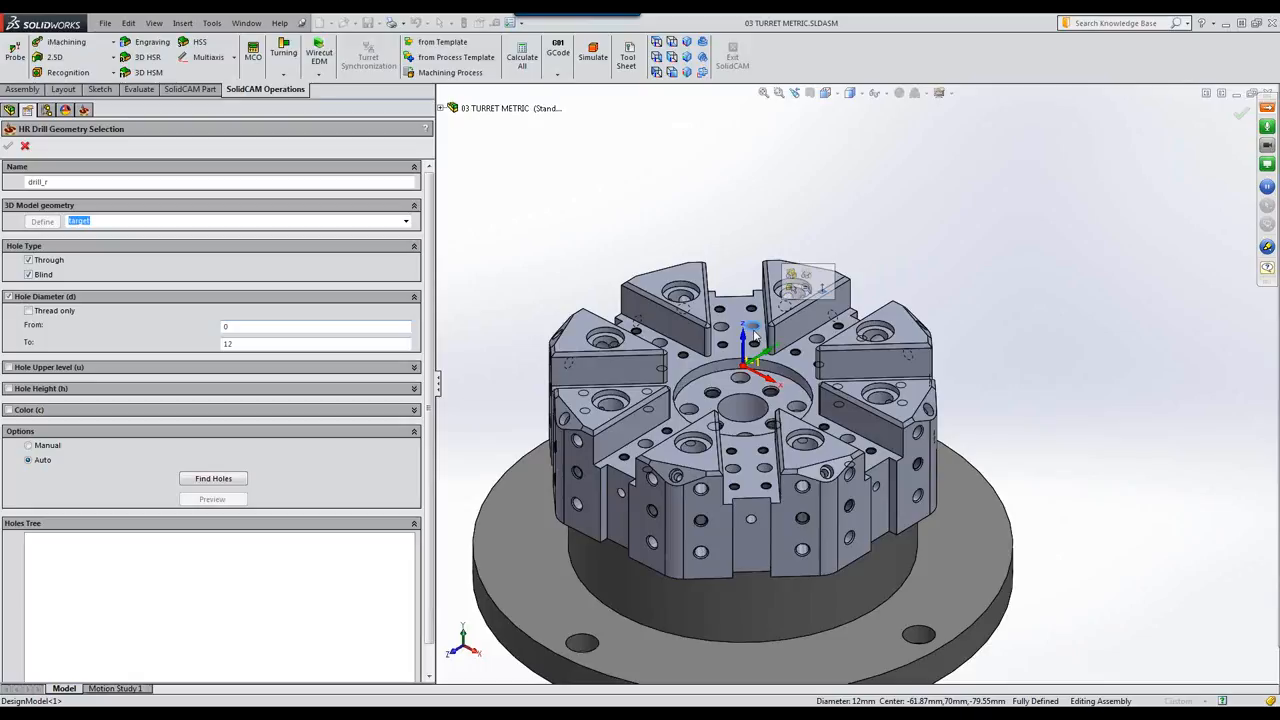
left_click(204, 480)
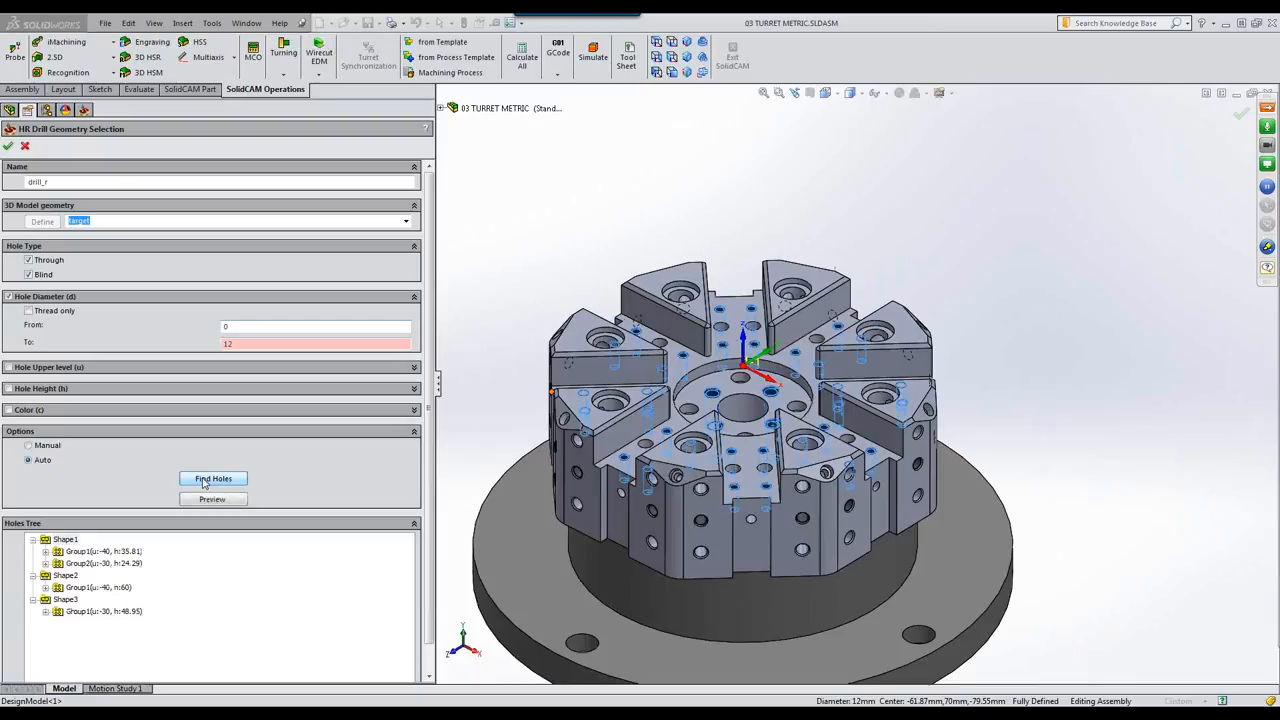
Check which turret holes belong to the groups of Shape3, Shape2 and Shape1, and accept the drill geometry
left_click(79, 611)
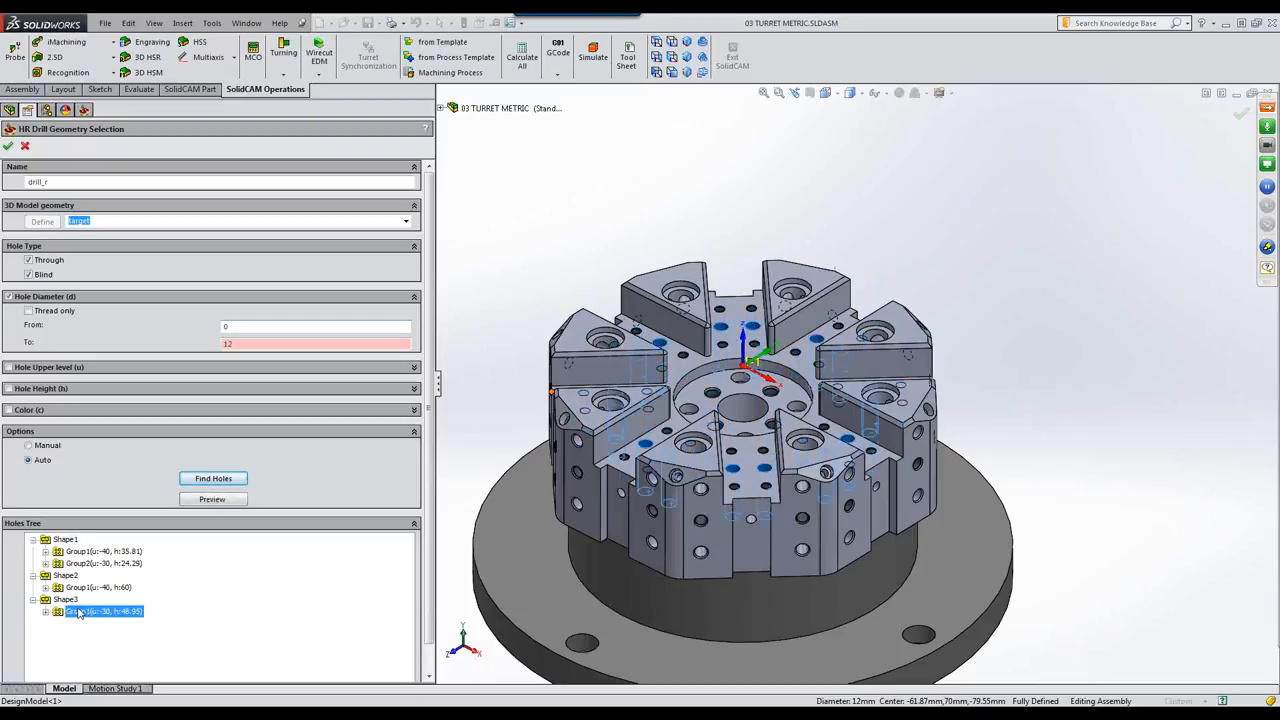
left_click(66, 599)
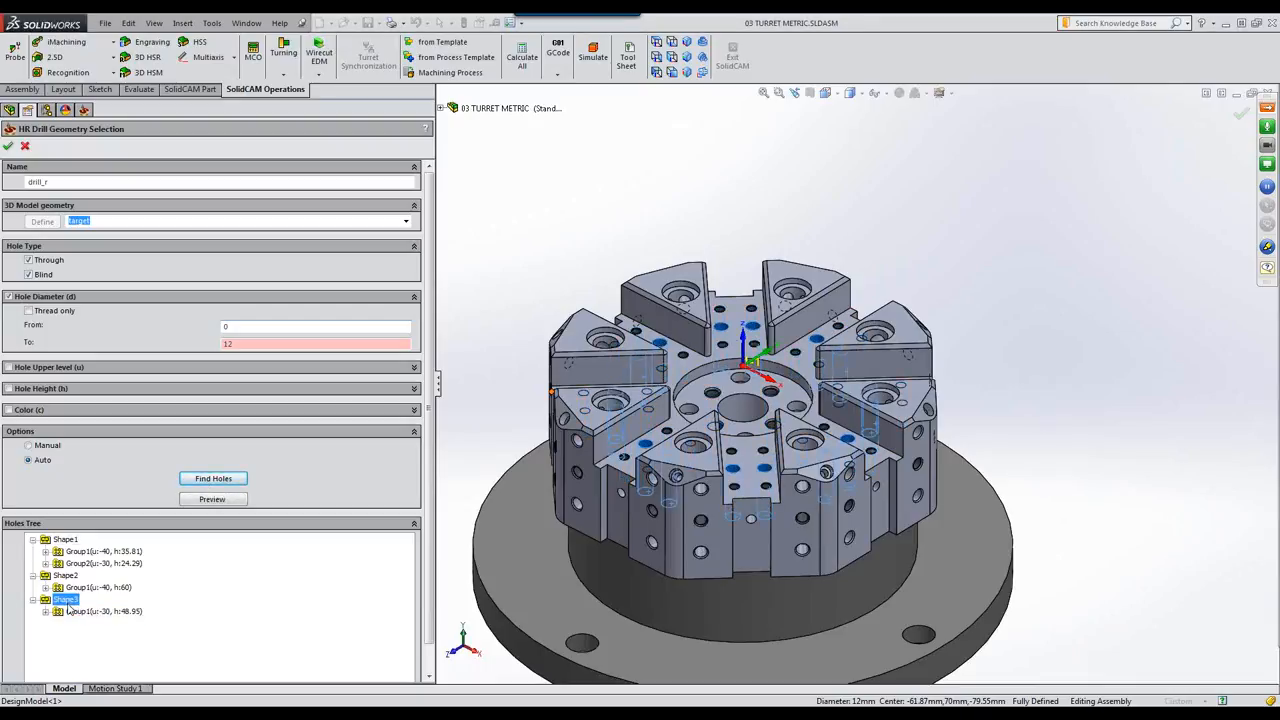
left_click(70, 611)
left_click(72, 587)
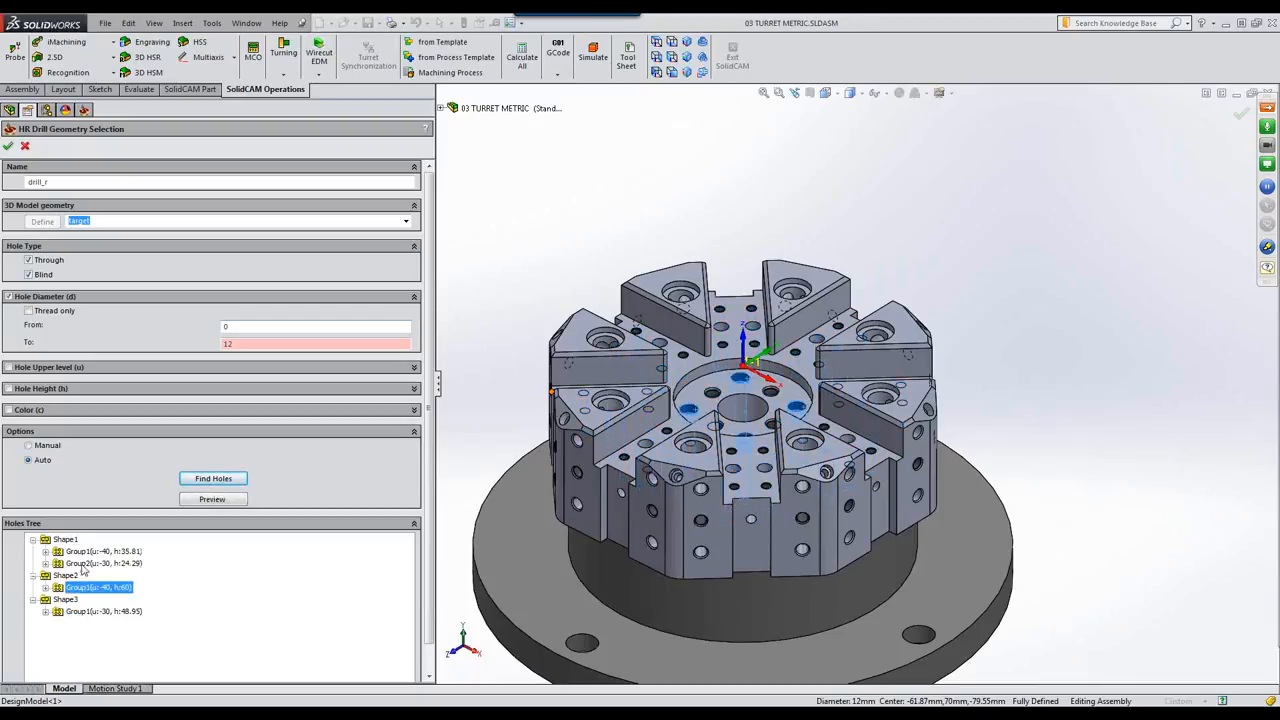
left_click(74, 549)
left_click(66, 540)
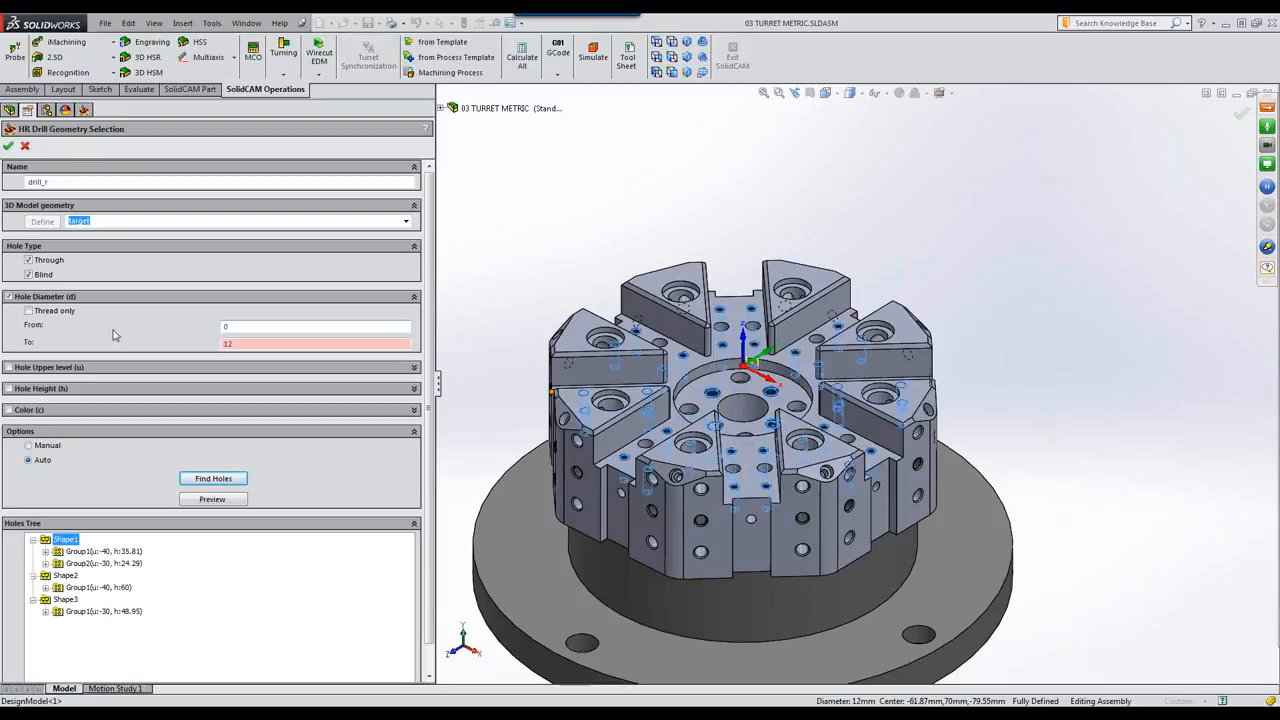
left_click(8, 145)
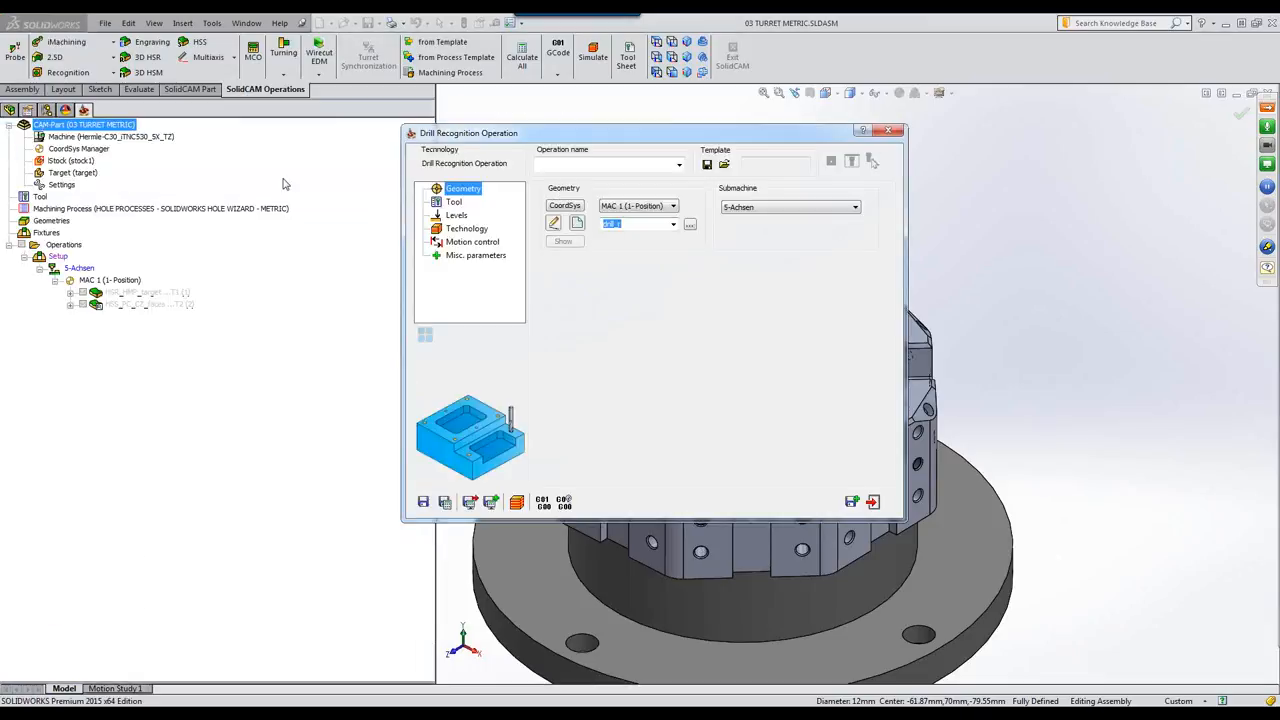
Add a new spot drill with a 16 mm diameter and select it as the operation's tool
left_click(455, 203)
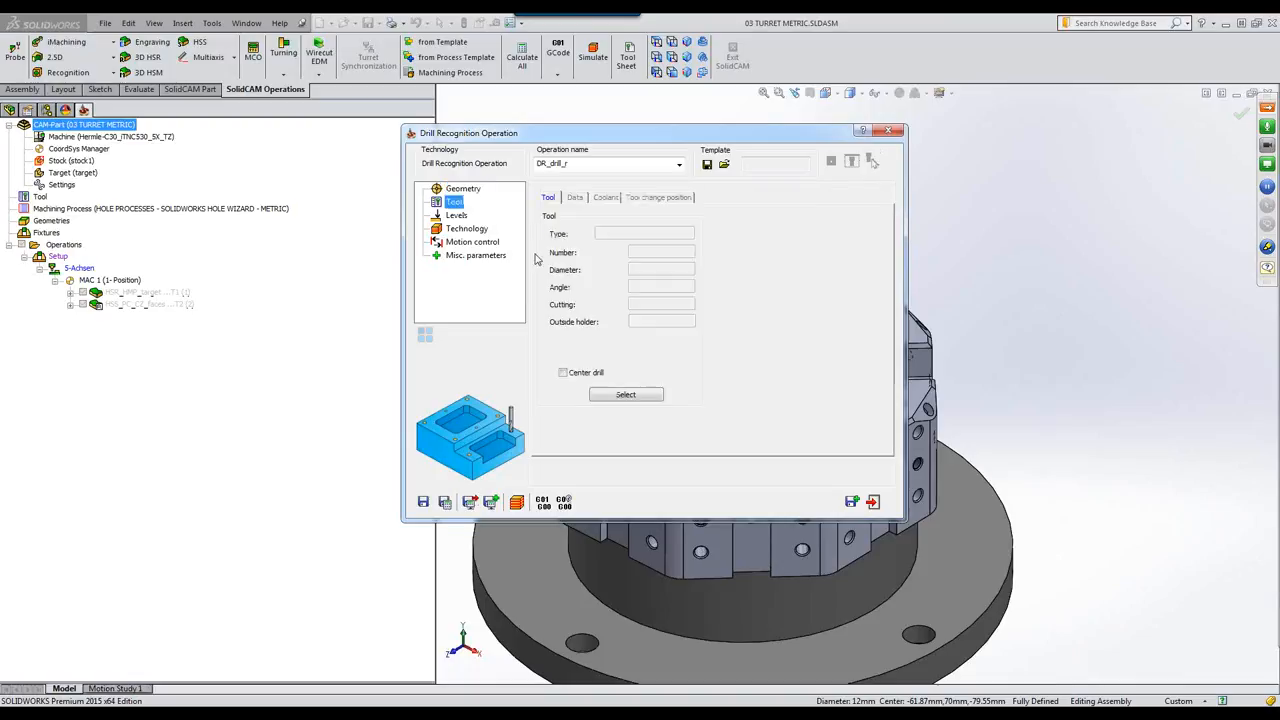
left_click(648, 398)
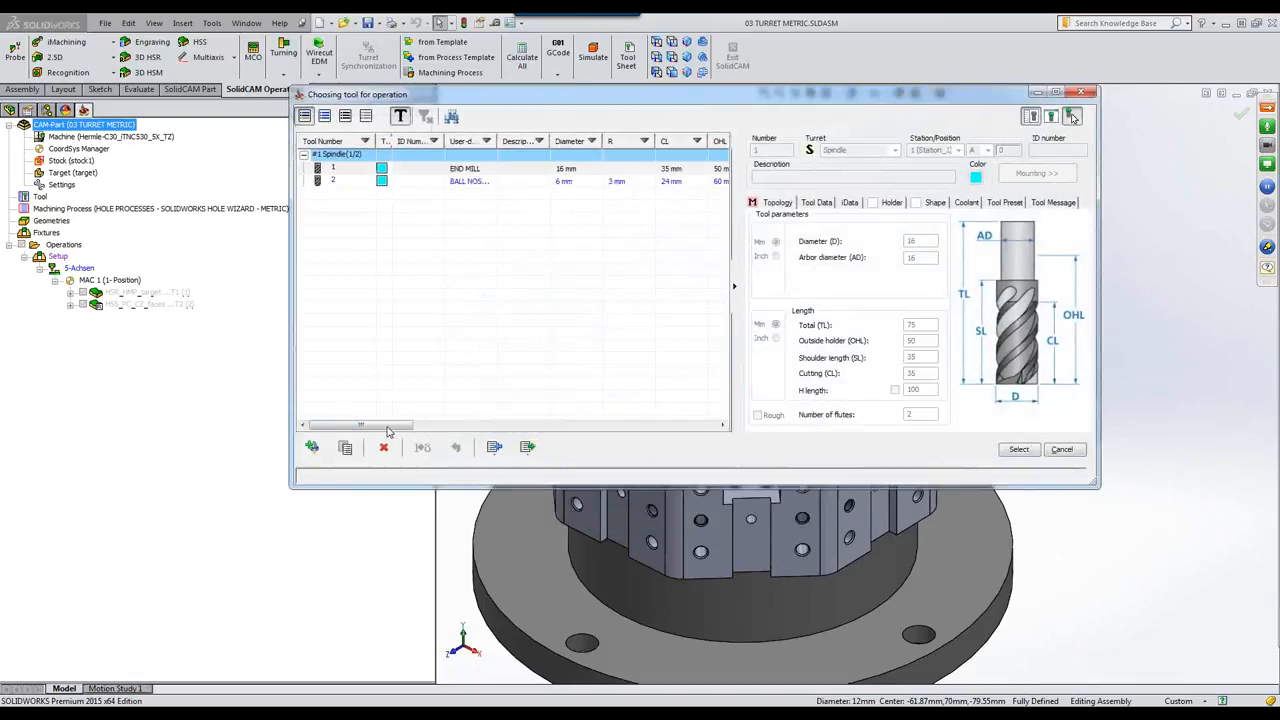
left_click(312, 447)
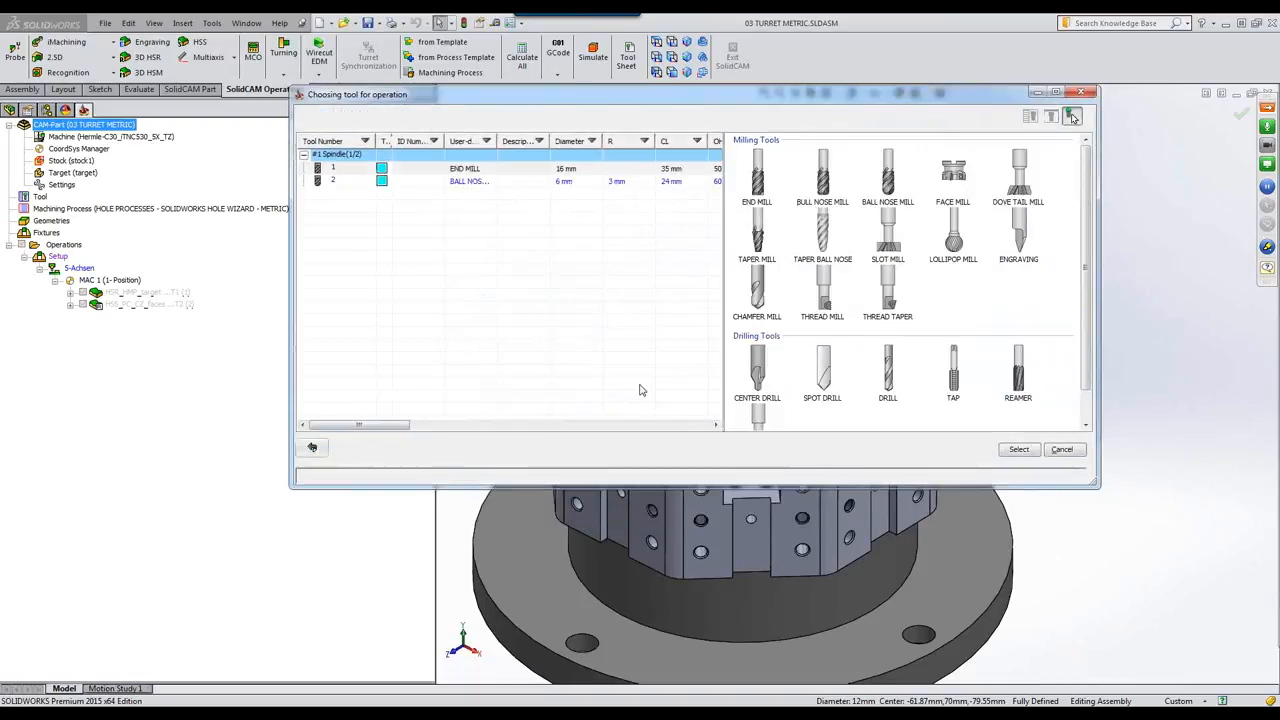
left_click(823, 385)
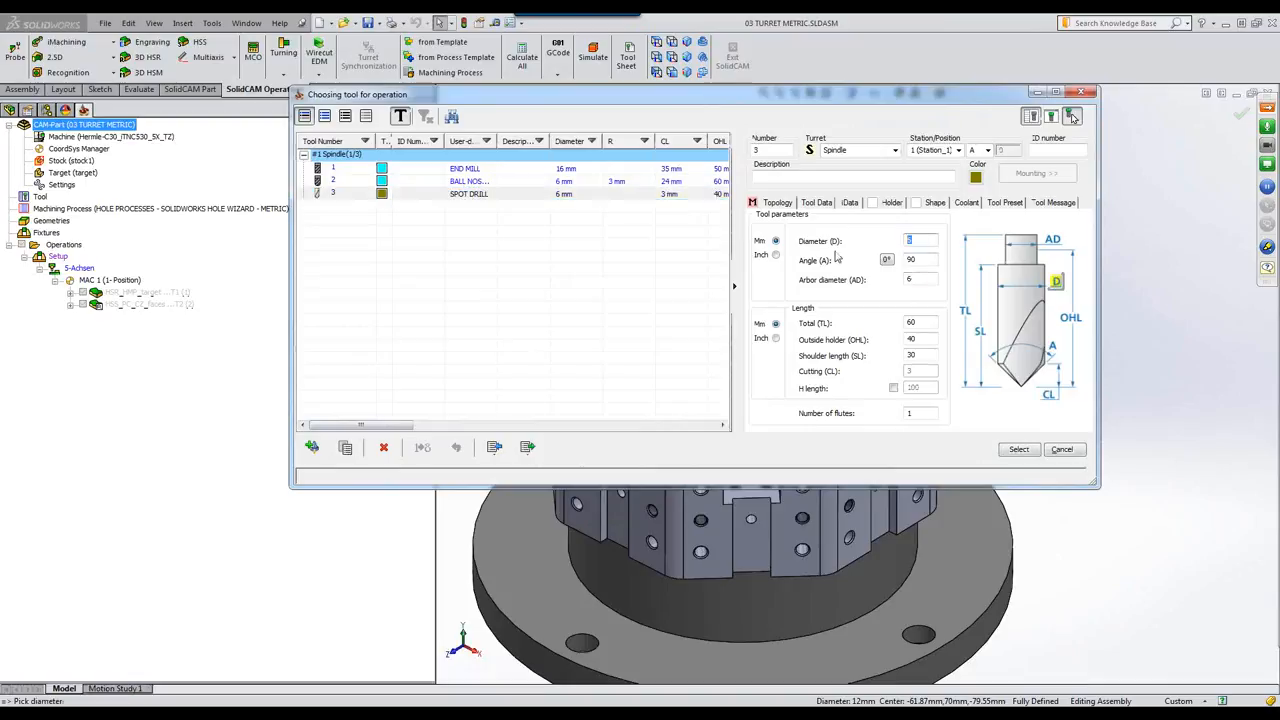
type("16")
left_click(1017, 450)
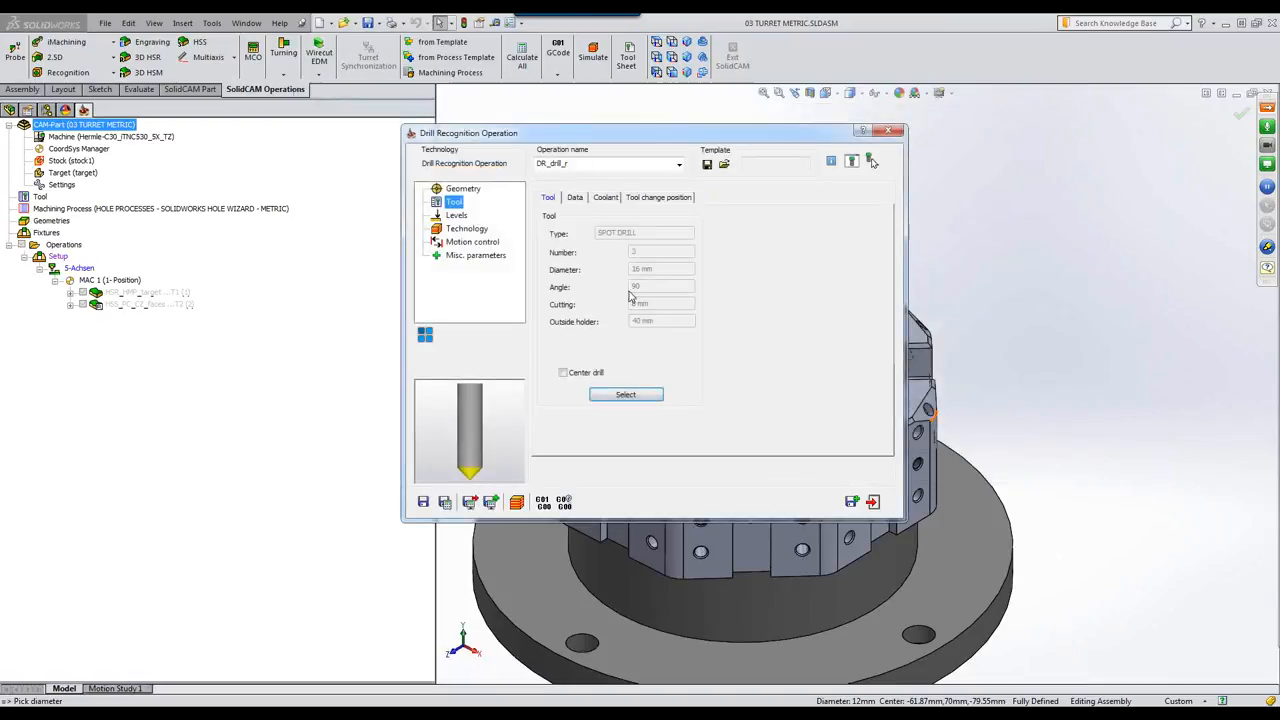
Apply the Auto Chamfer/Spot drill depth type to all hole groups of the operation
left_click(456, 216)
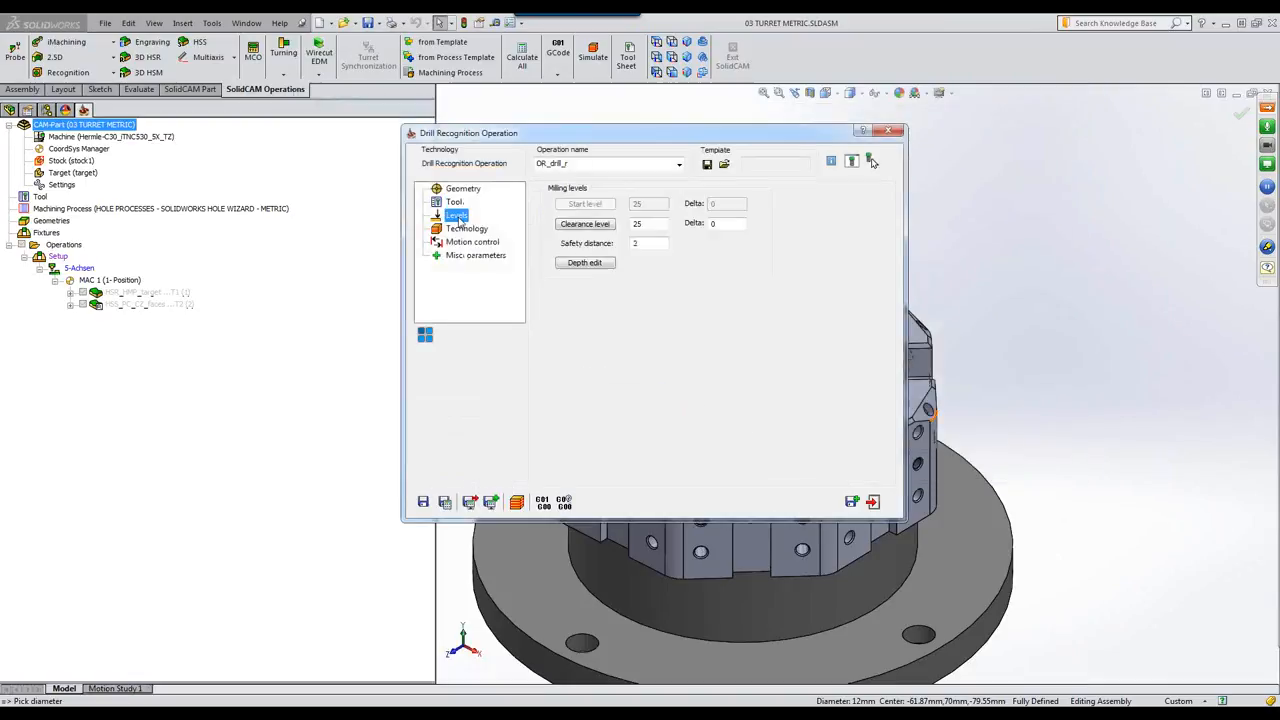
left_click(585, 263)
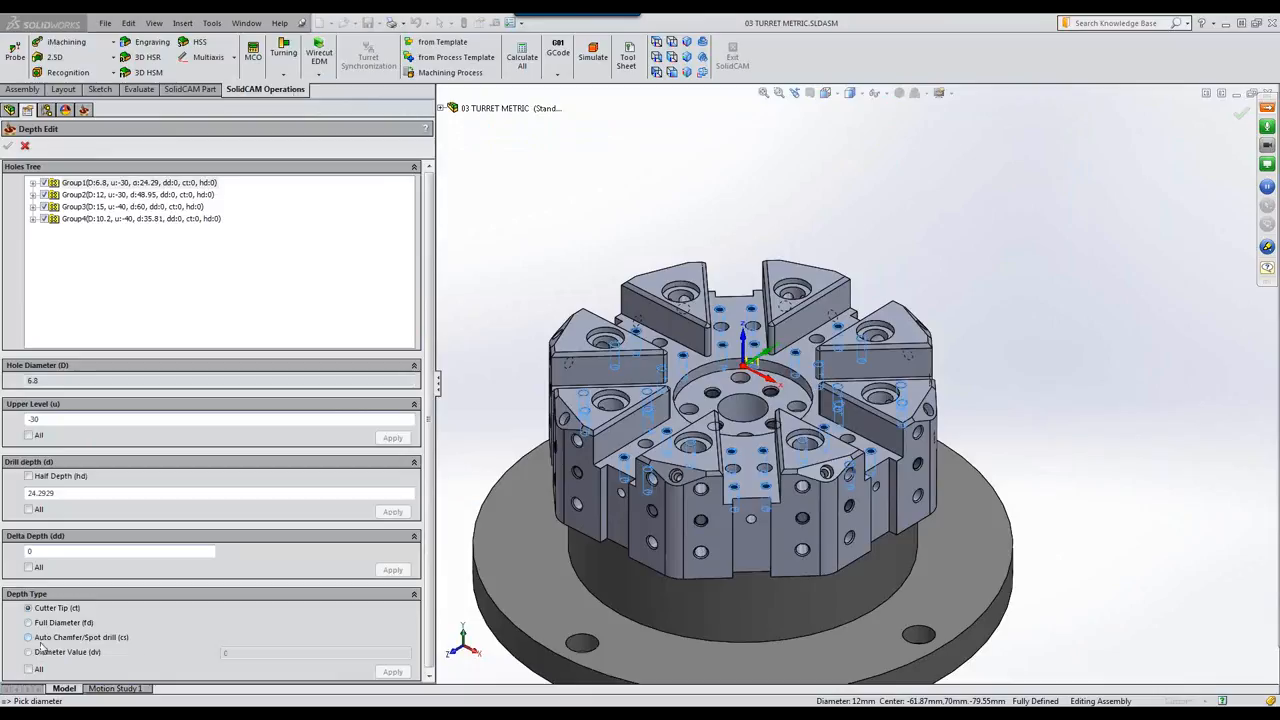
left_click(29, 638)
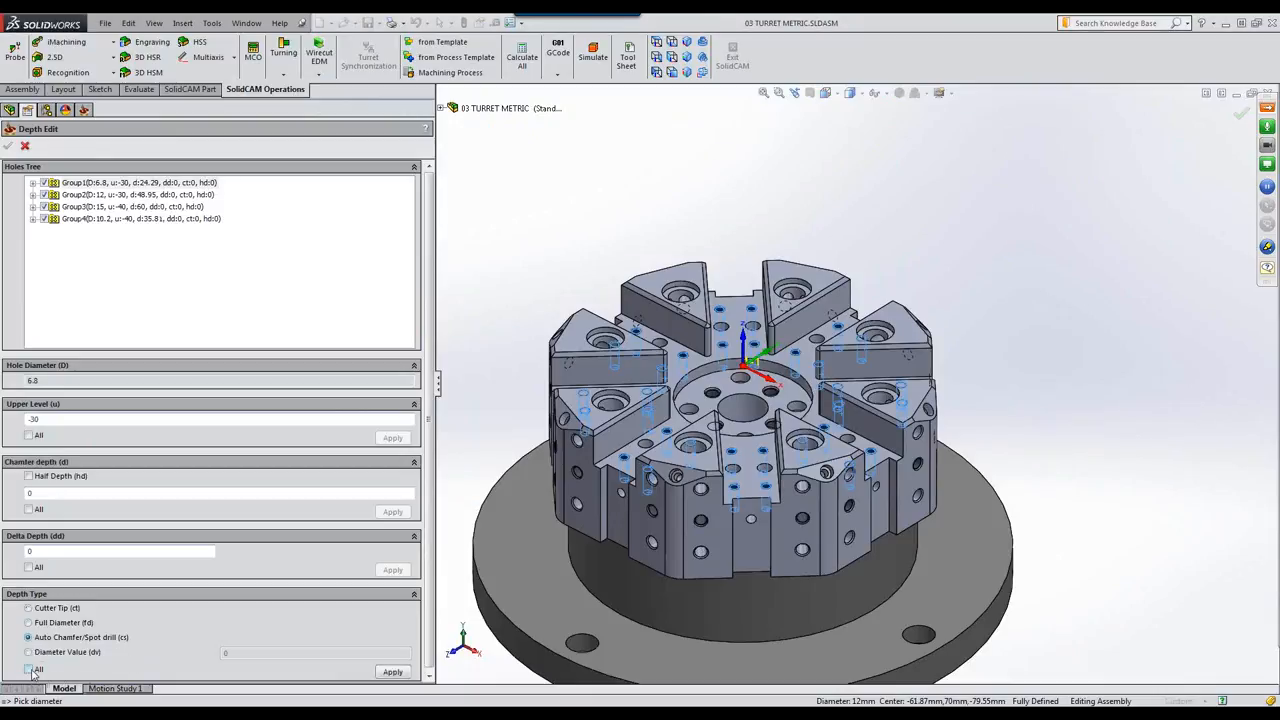
left_click(30, 669)
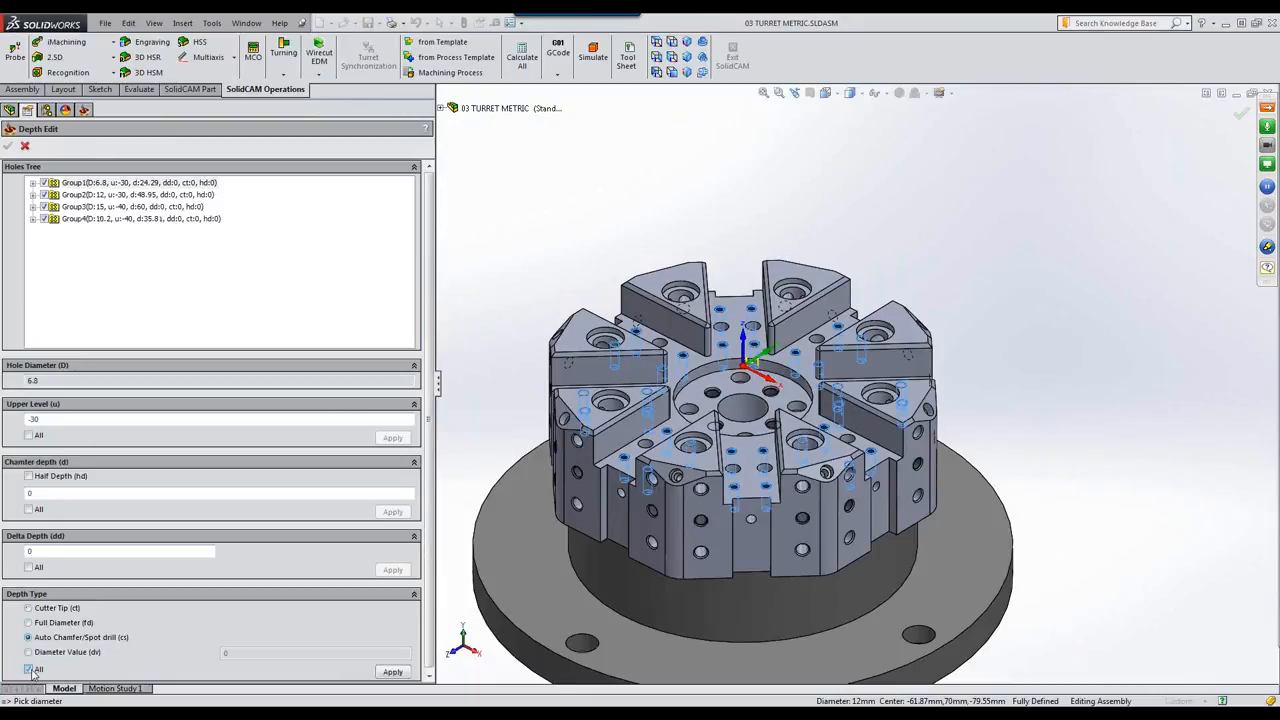
left_click(390, 672)
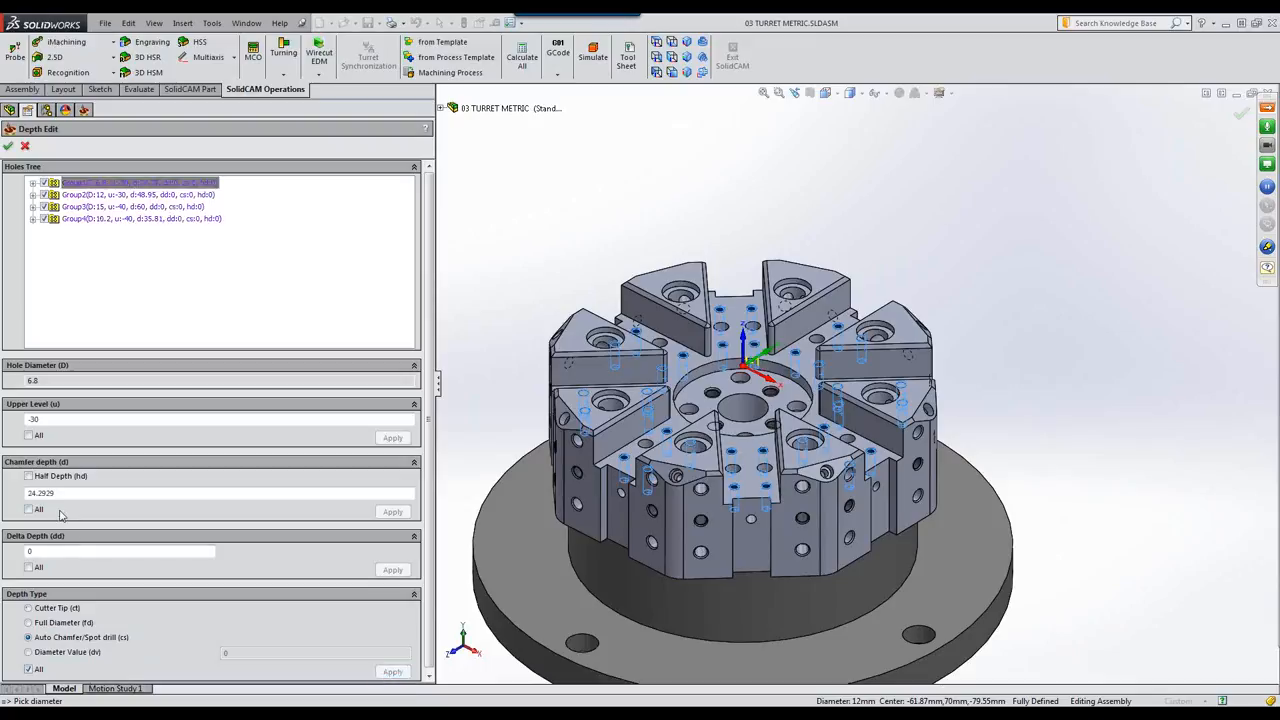
Set the chamfer depth to 0.5 mm for all hole groups and accept the depth edit
left_click_drag(58, 493, 8, 489)
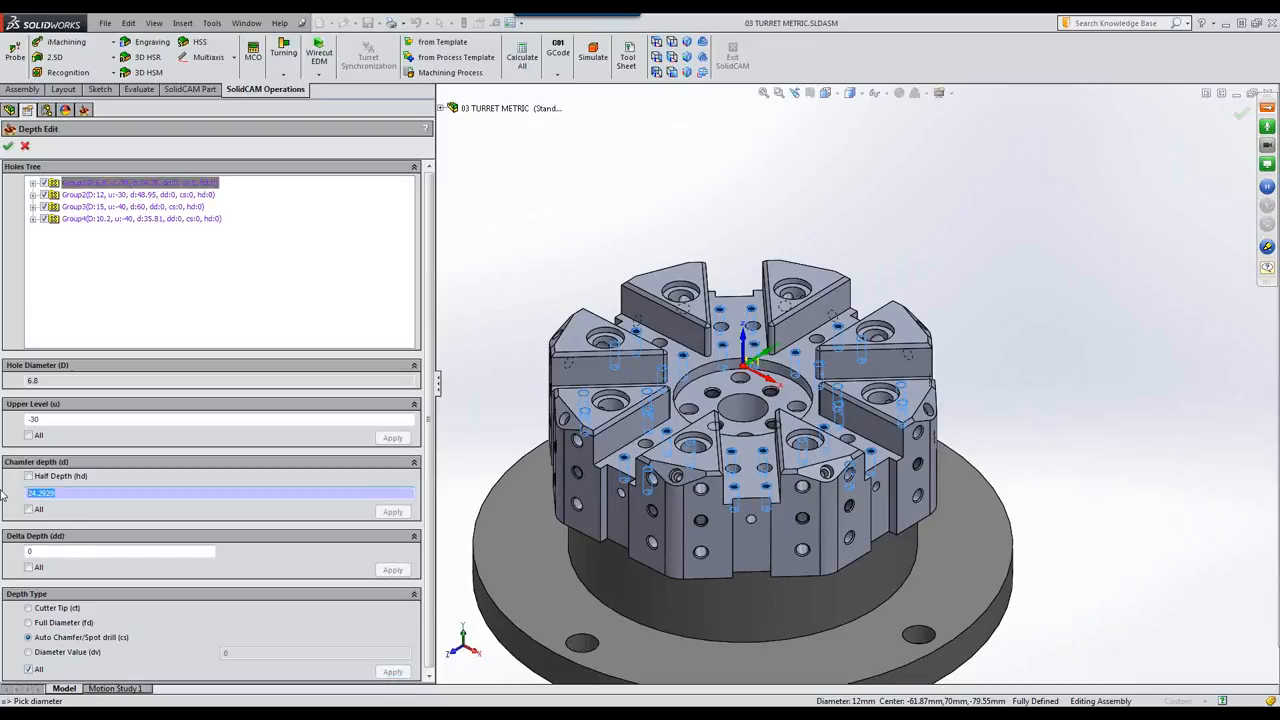
type(".5")
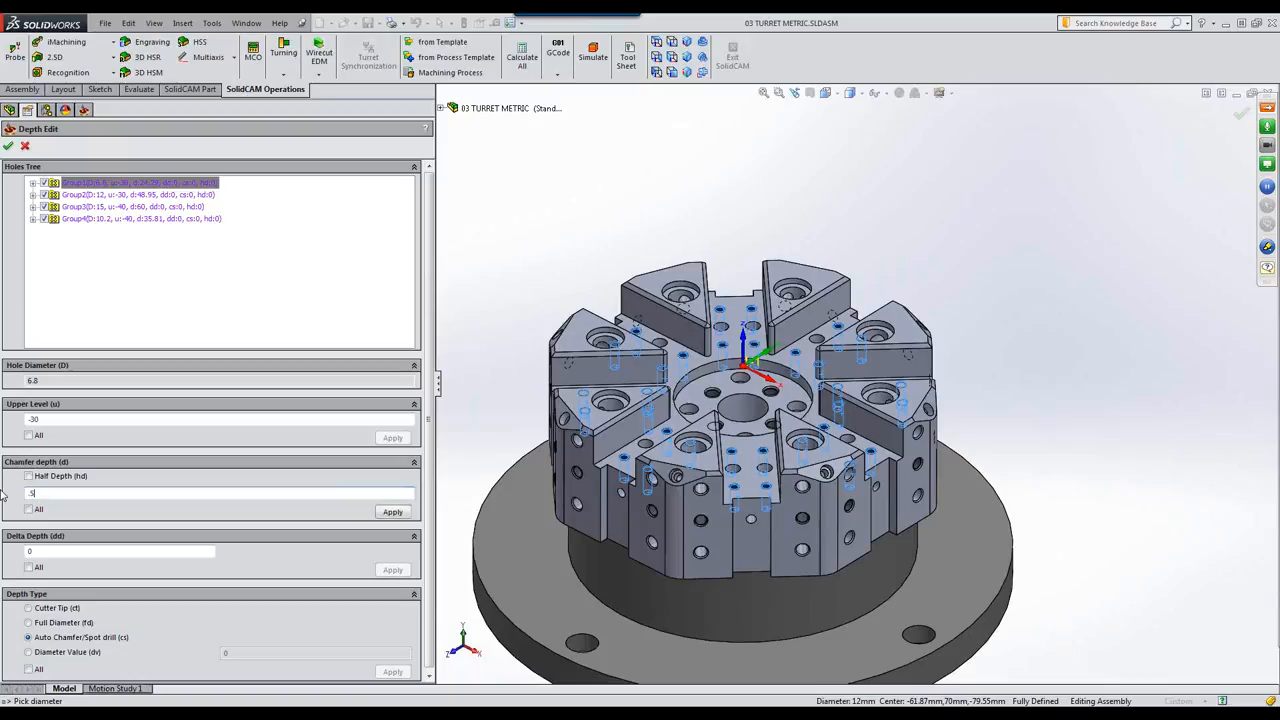
left_click(30, 510)
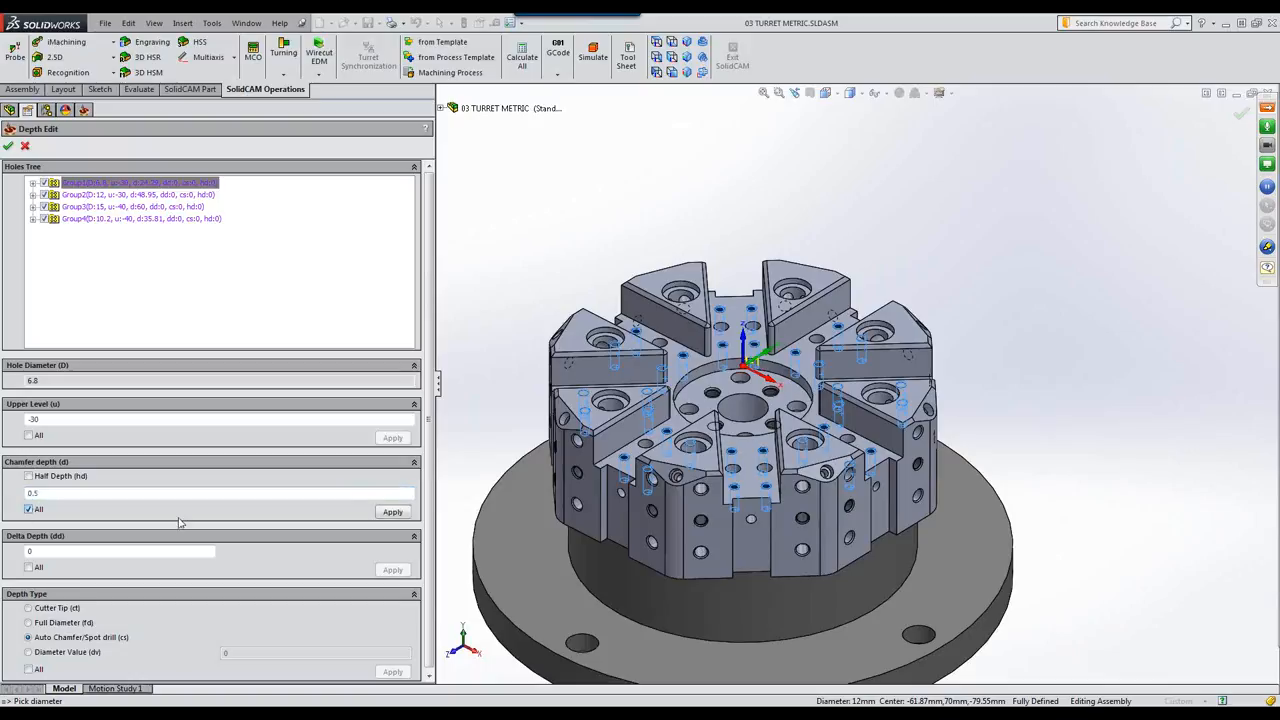
left_click(392, 512)
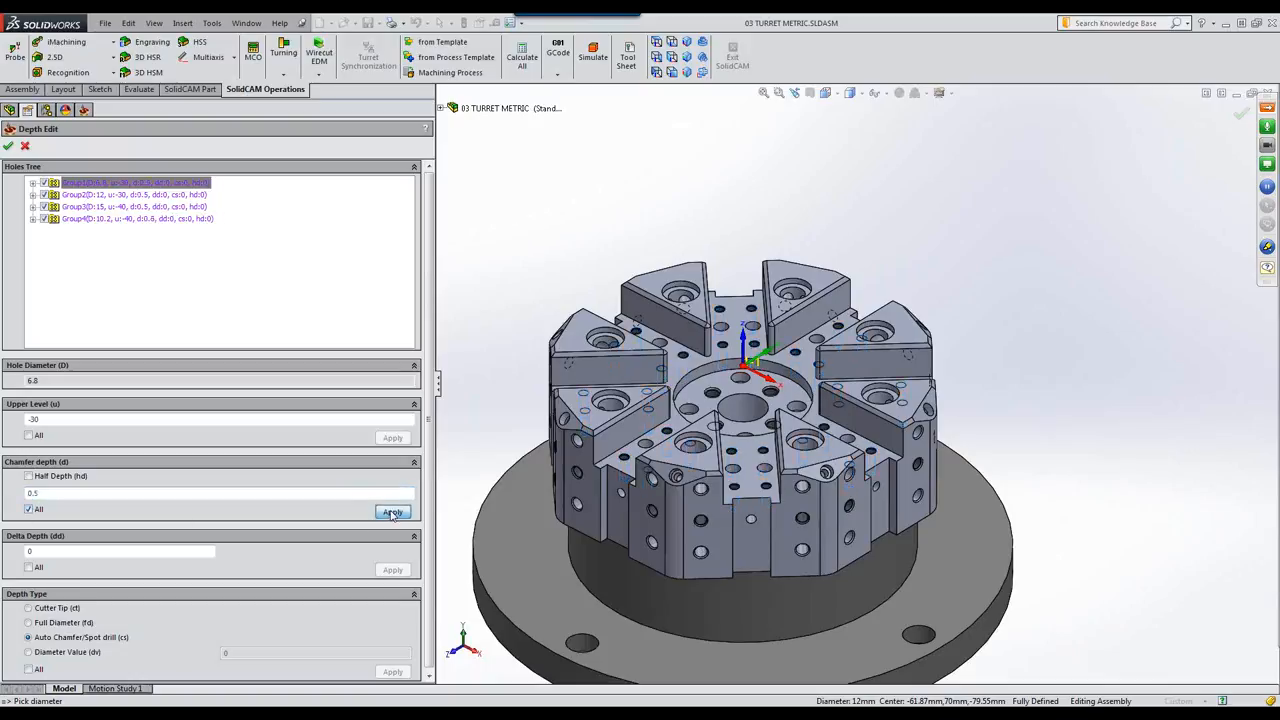
left_click(7, 146)
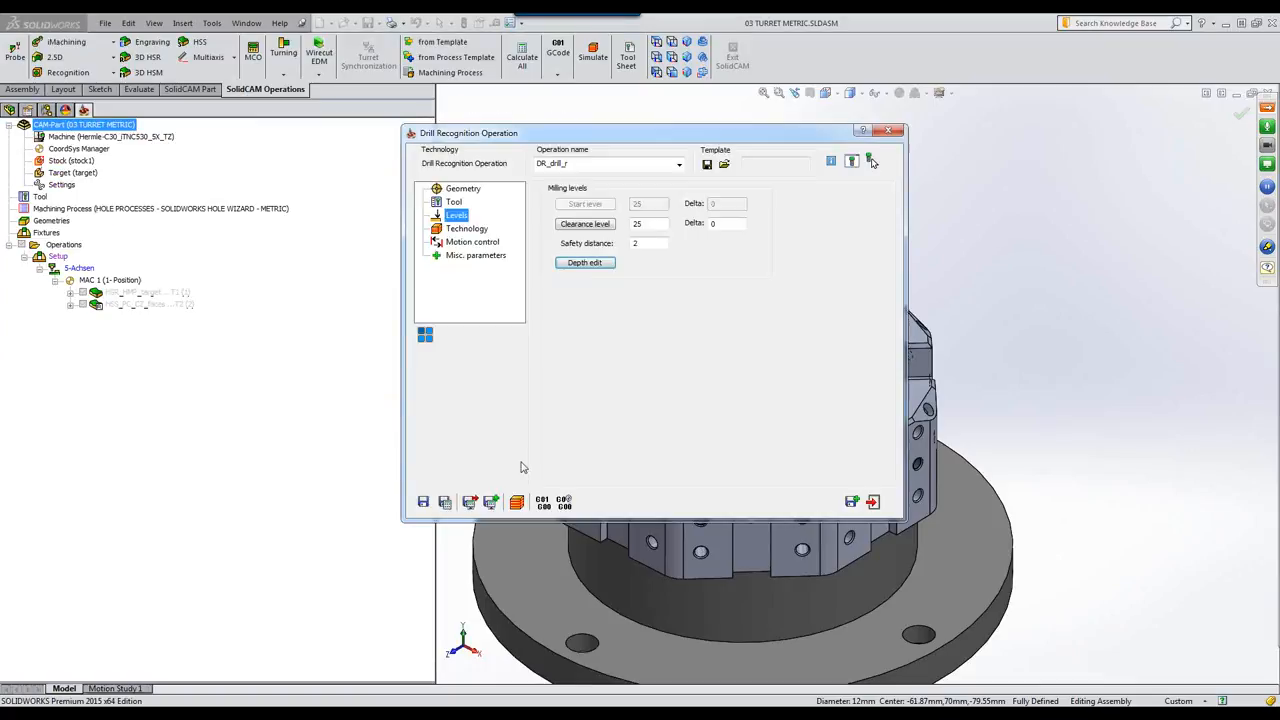
Save and calculate the spot drilling operation, run its SolidVerify simulation on the turret, and exit the simulation
left_click(445, 501)
left_click(516, 501)
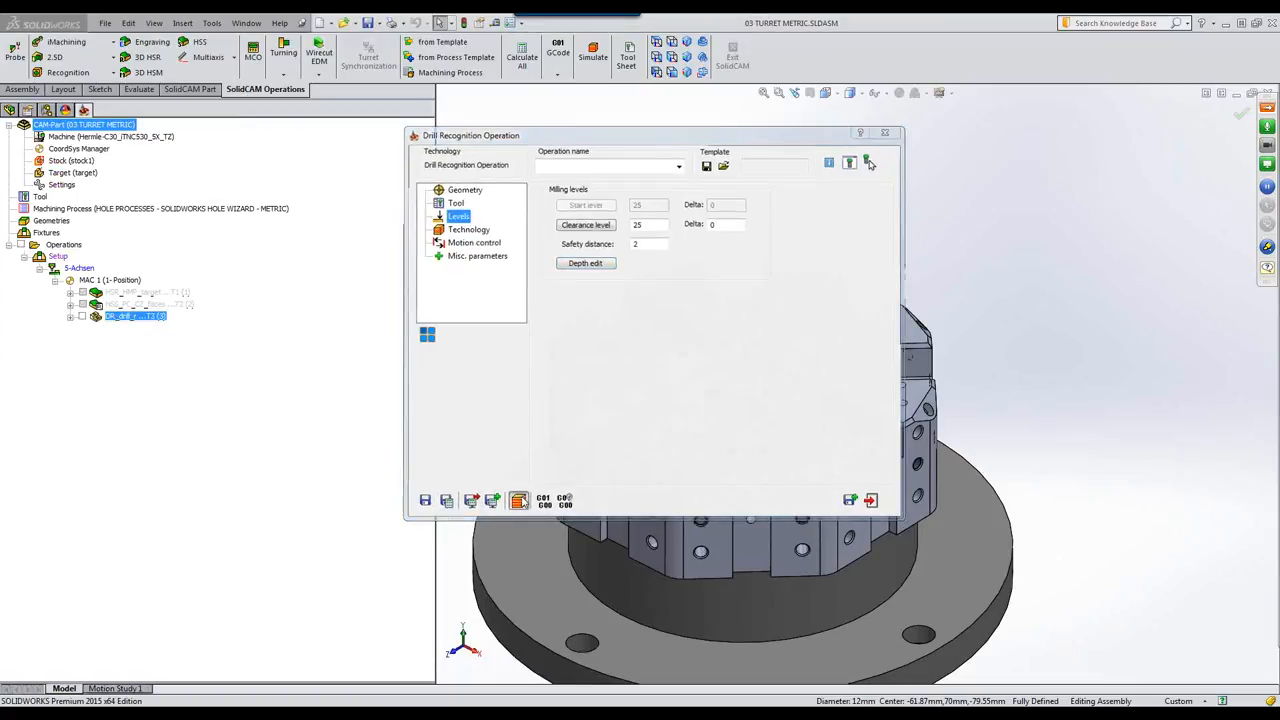
left_click(555, 178)
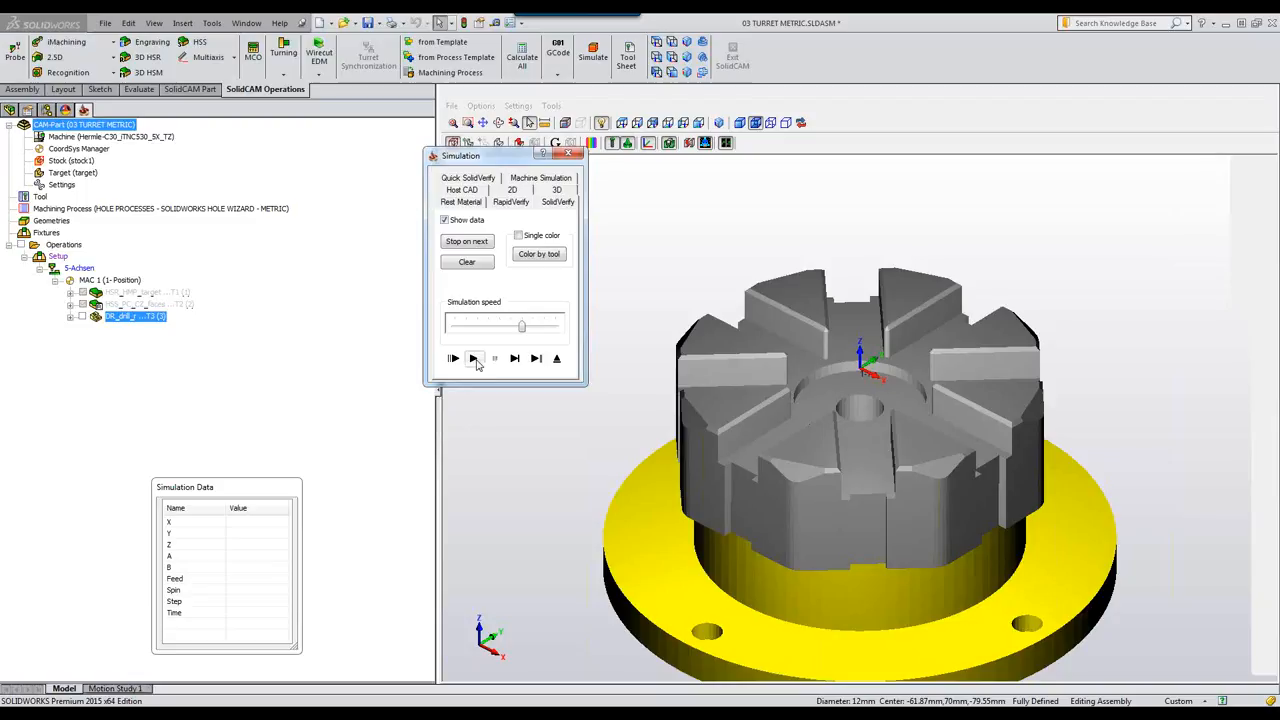
left_click(475, 361)
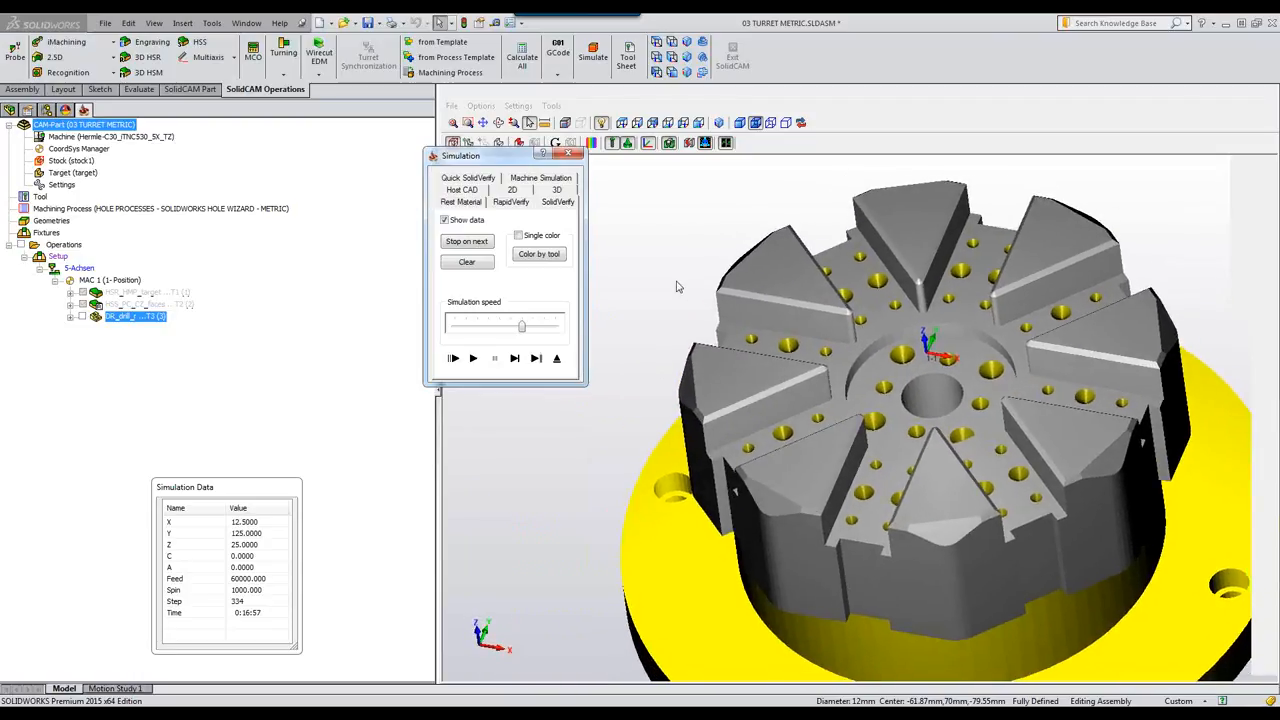
left_click(557, 358)
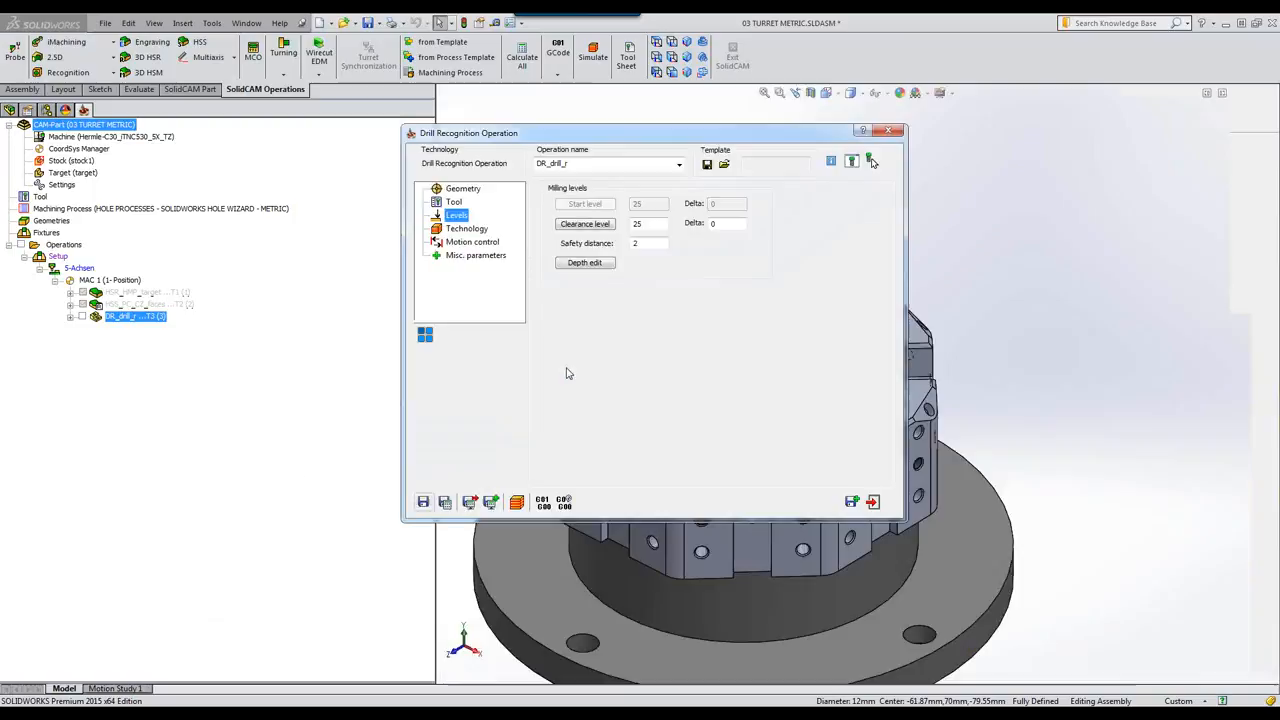
Copy the spot drilling operation and give the copy a new geometry of holes with diameters from 12 to 12 mm
left_click(848, 502)
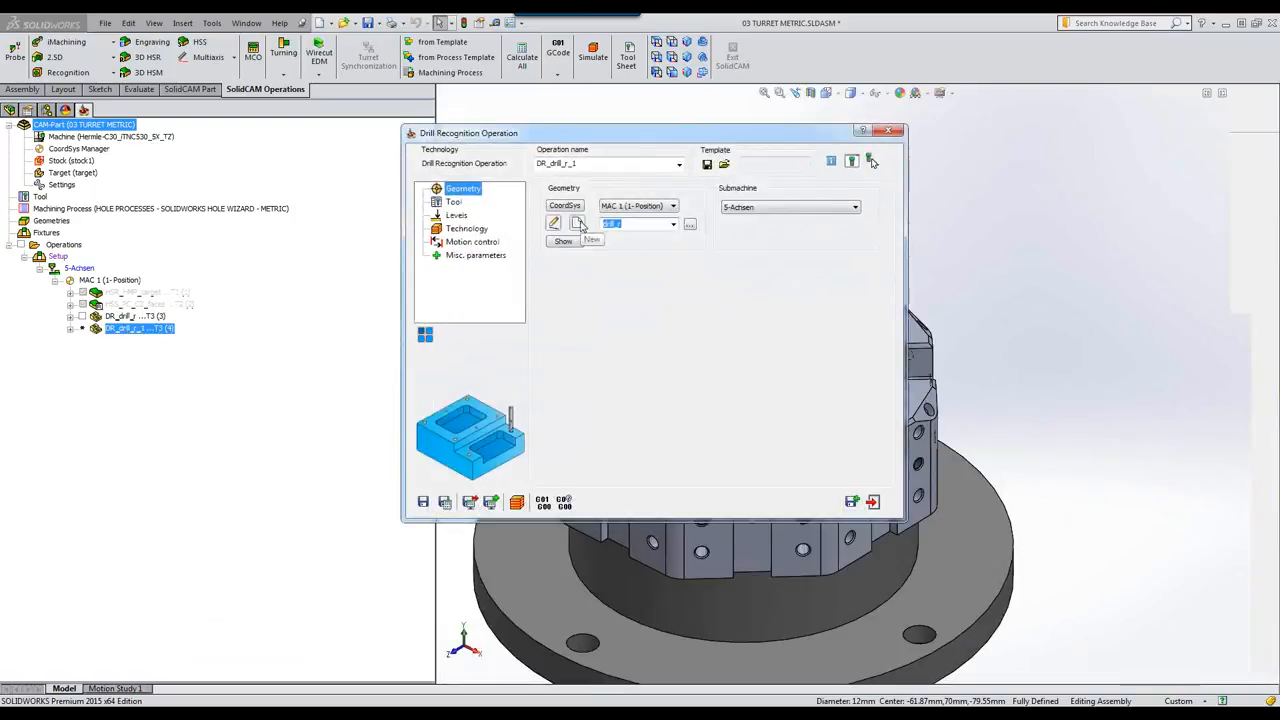
left_click(578, 224)
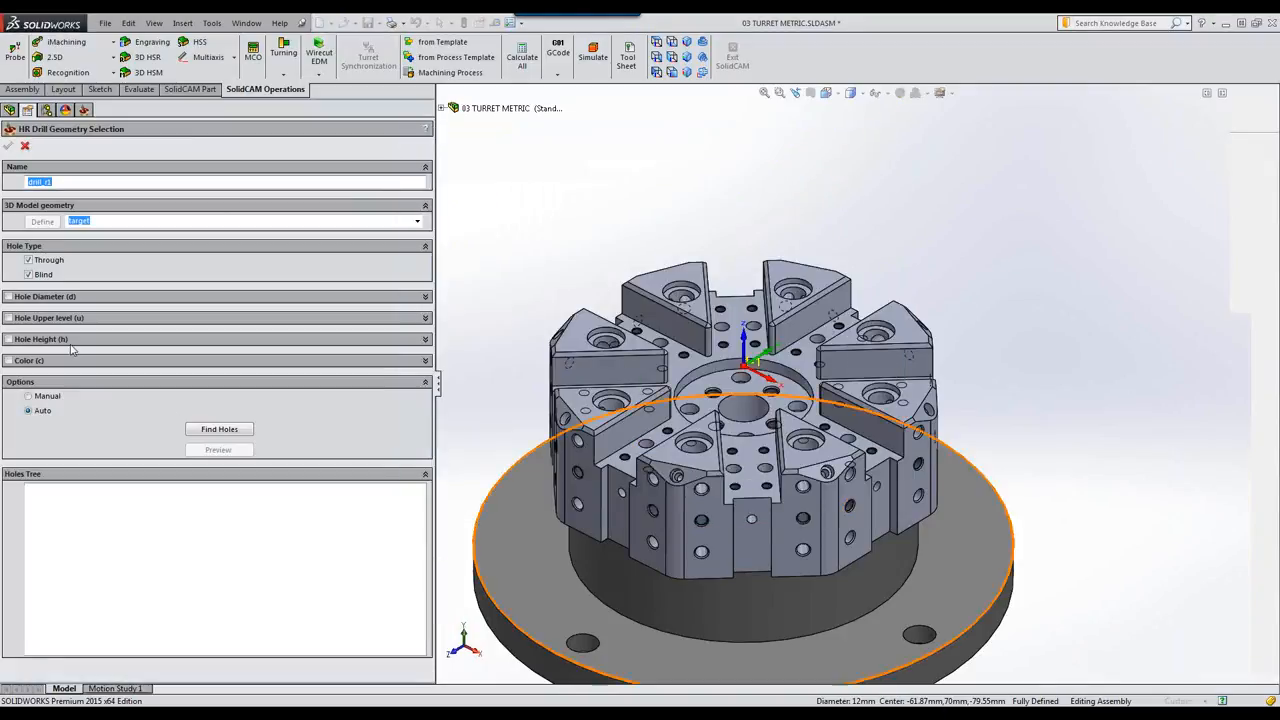
left_click(8, 296)
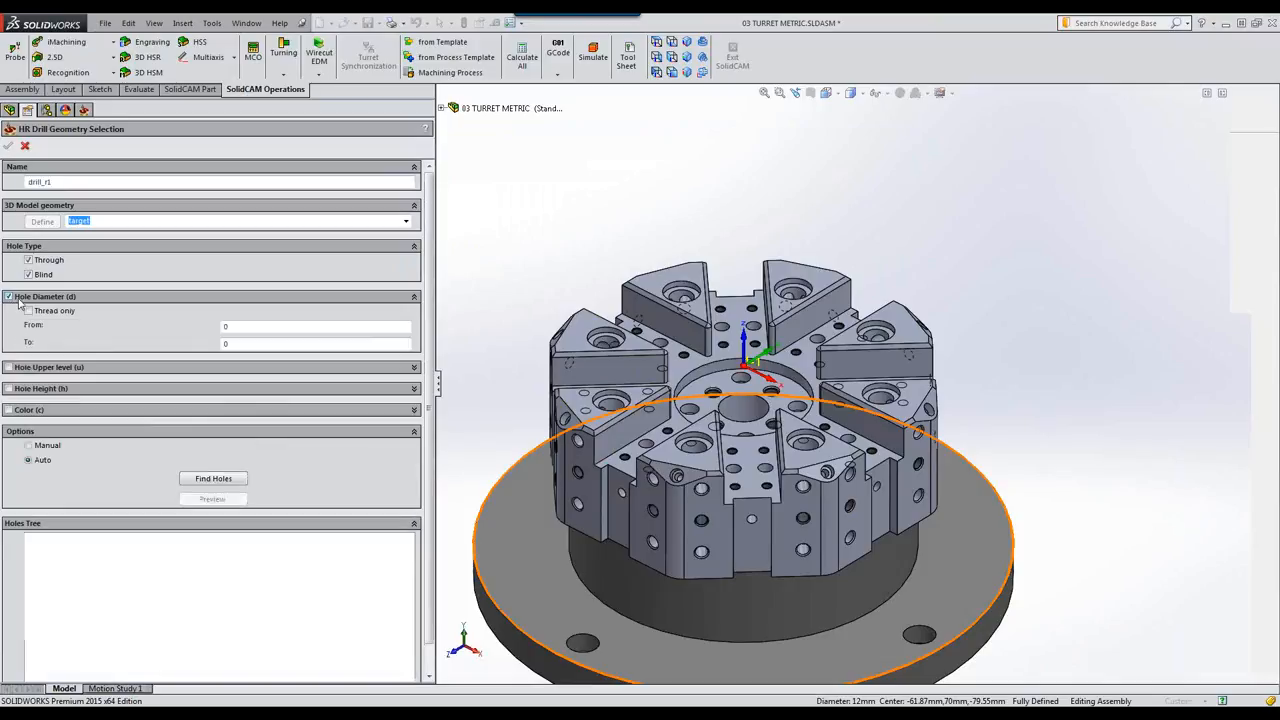
left_click(264, 327)
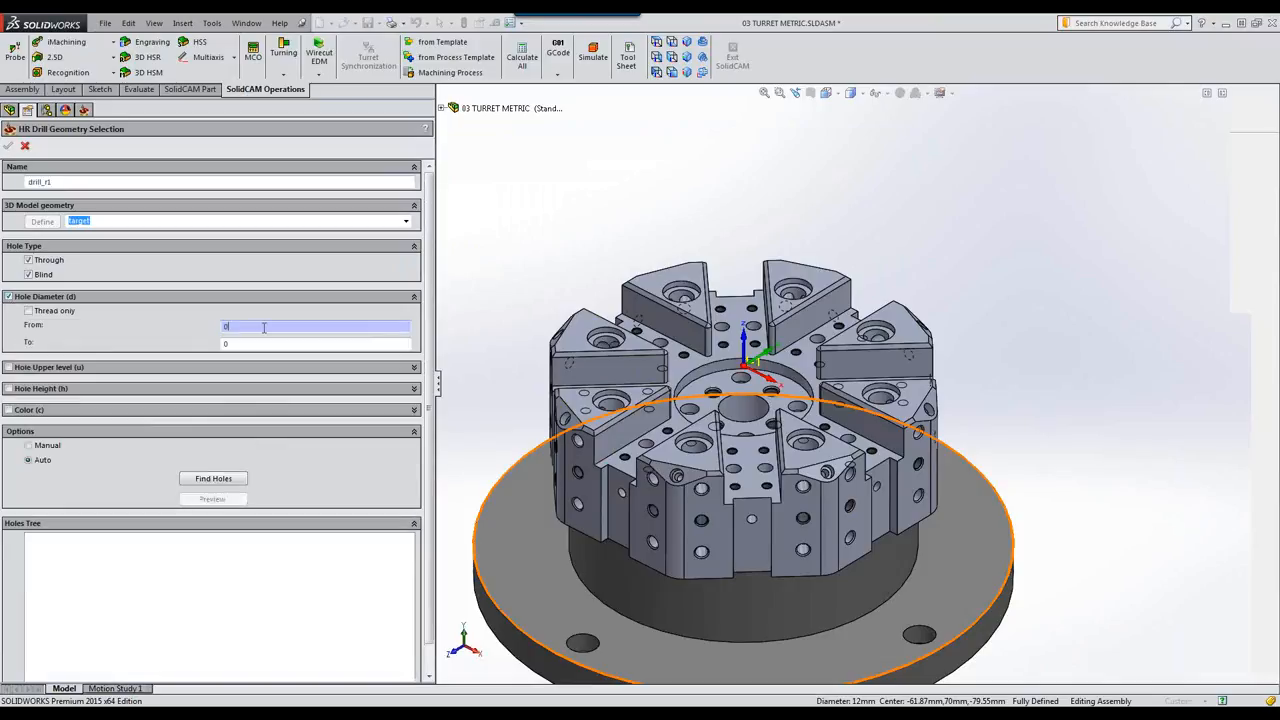
left_click(652, 446)
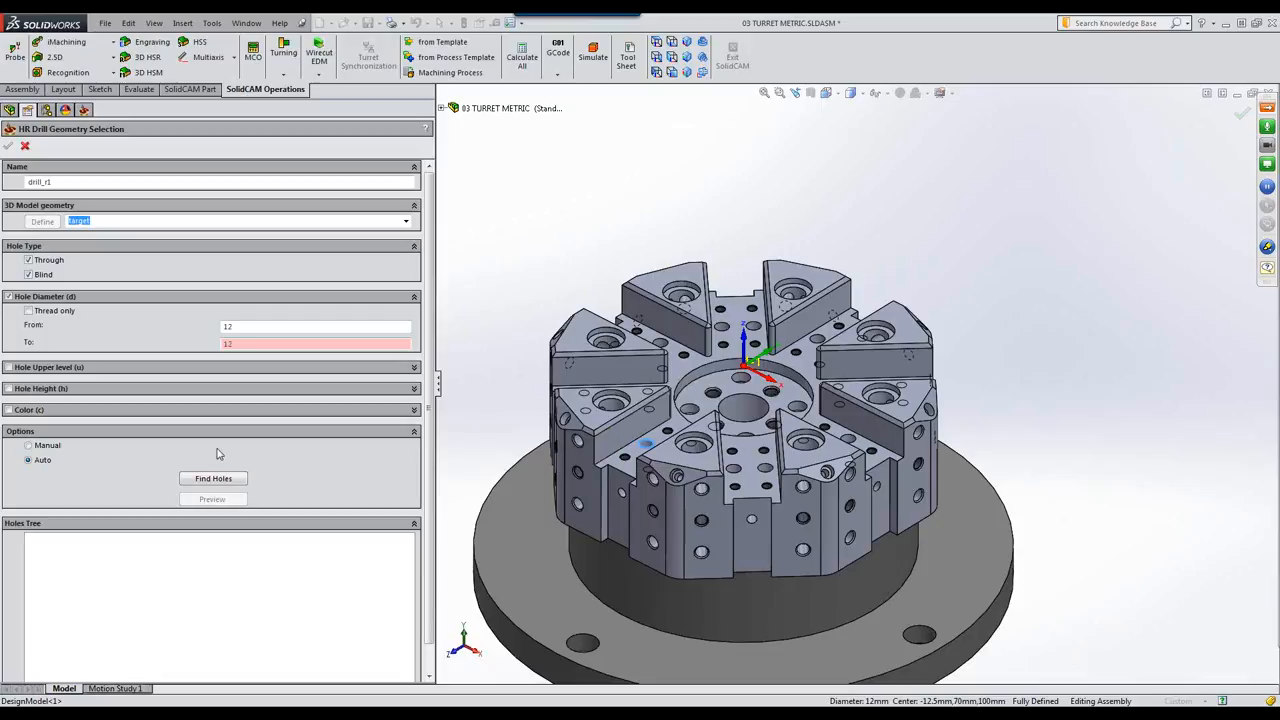
left_click(239, 479)
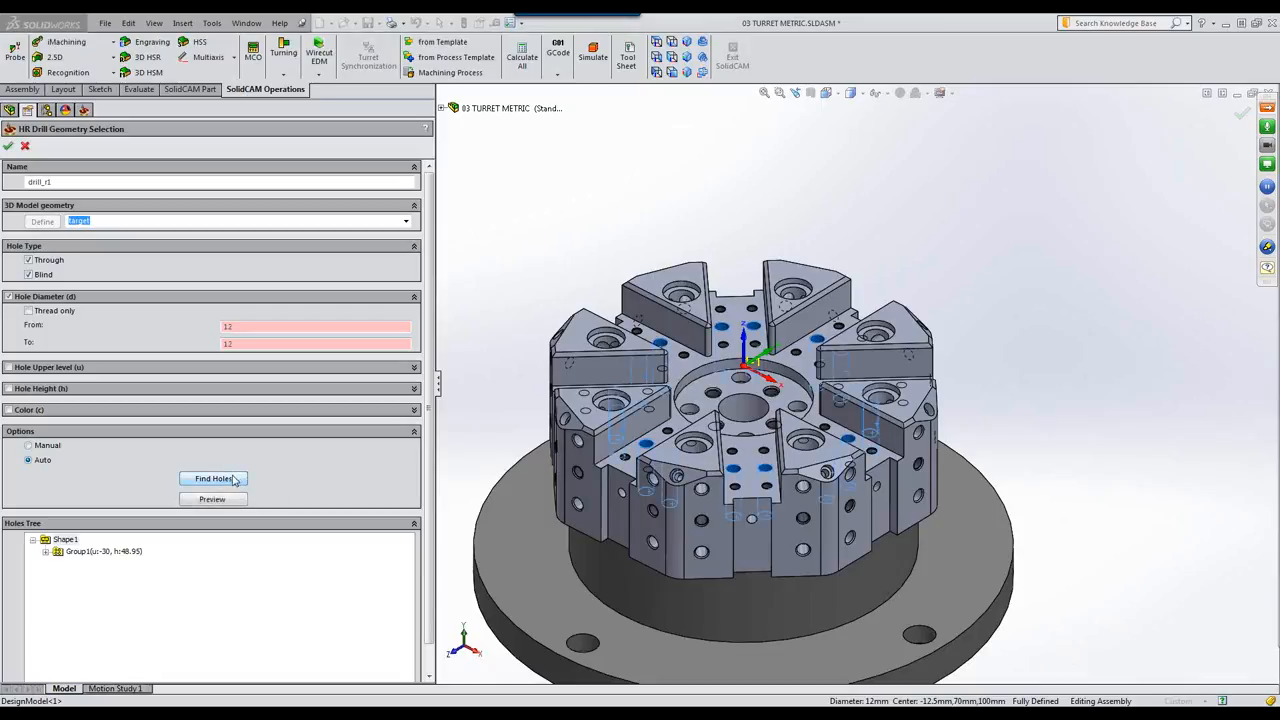
left_click(9, 147)
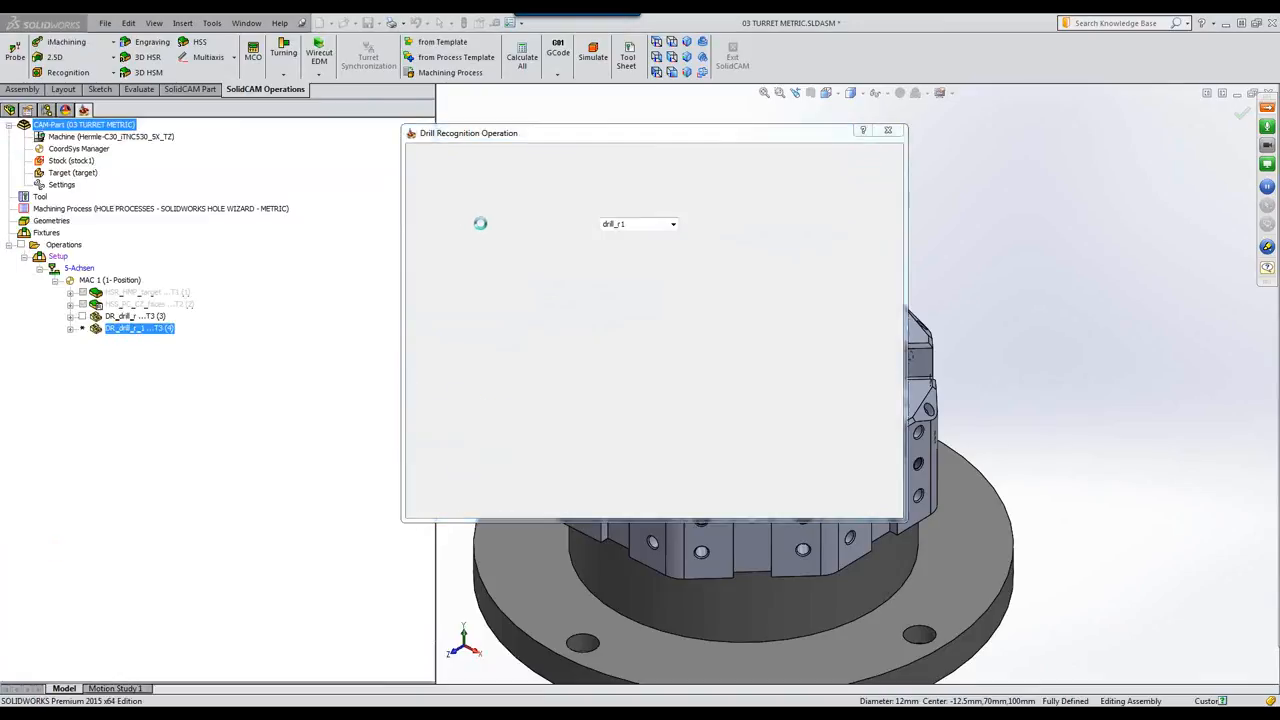
Add a new drill with a 12 mm diameter and select it as the copied operation's tool
left_click(455, 205)
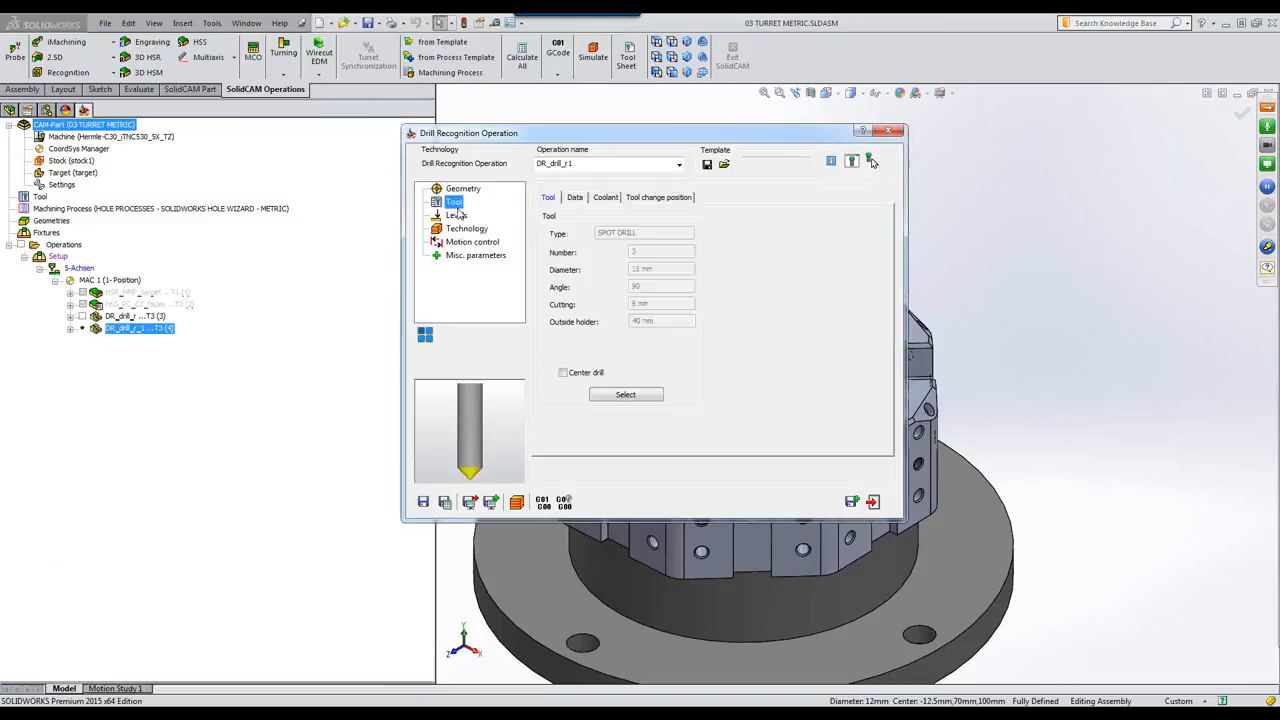
left_click(625, 394)
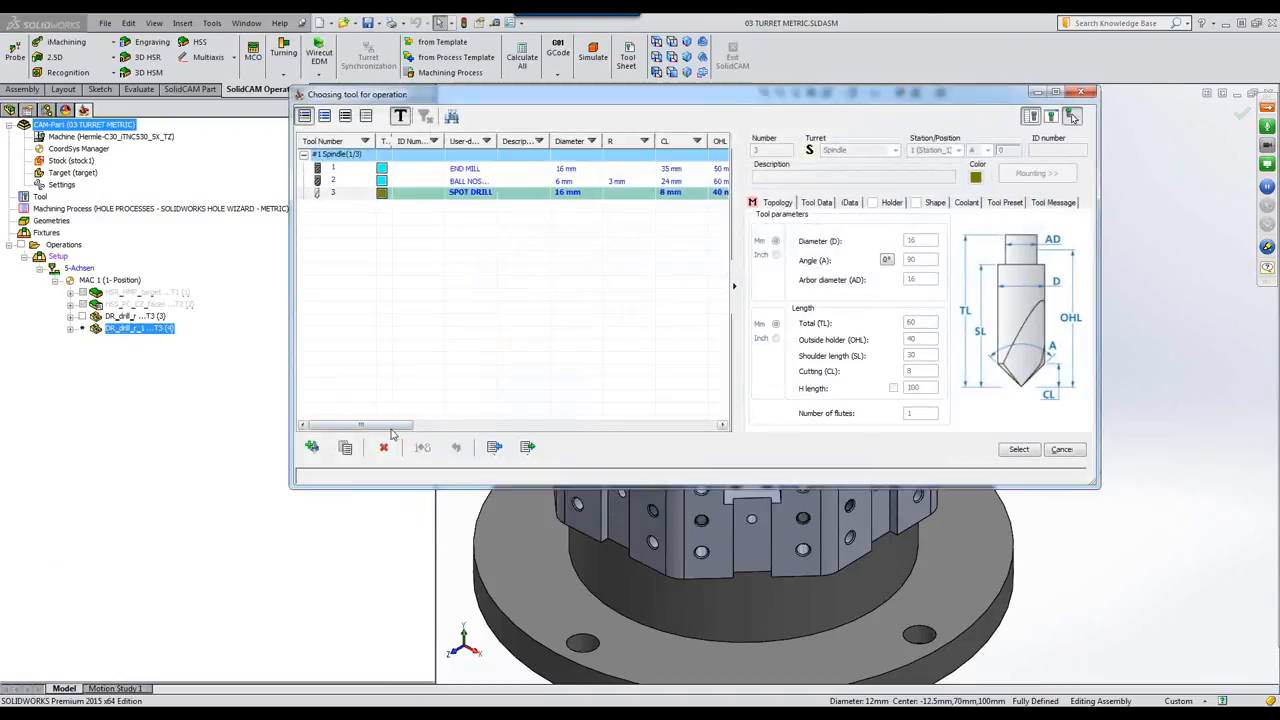
left_click(311, 447)
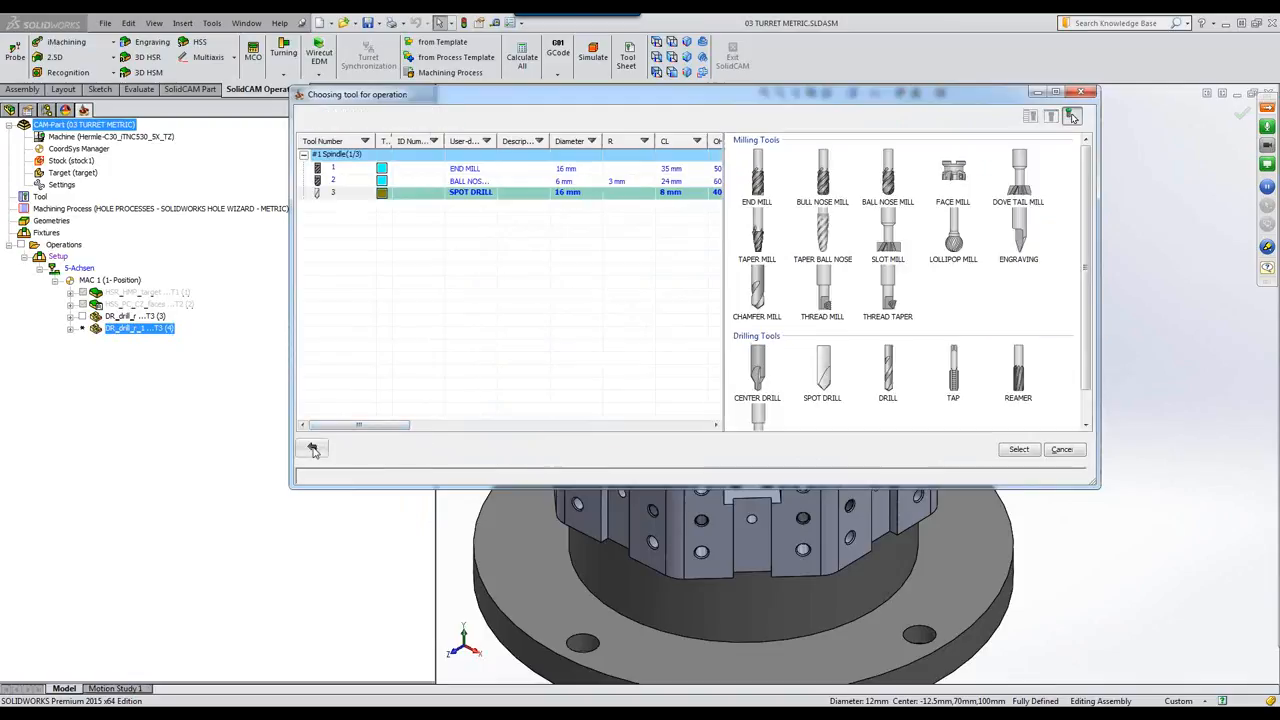
left_click(886, 393)
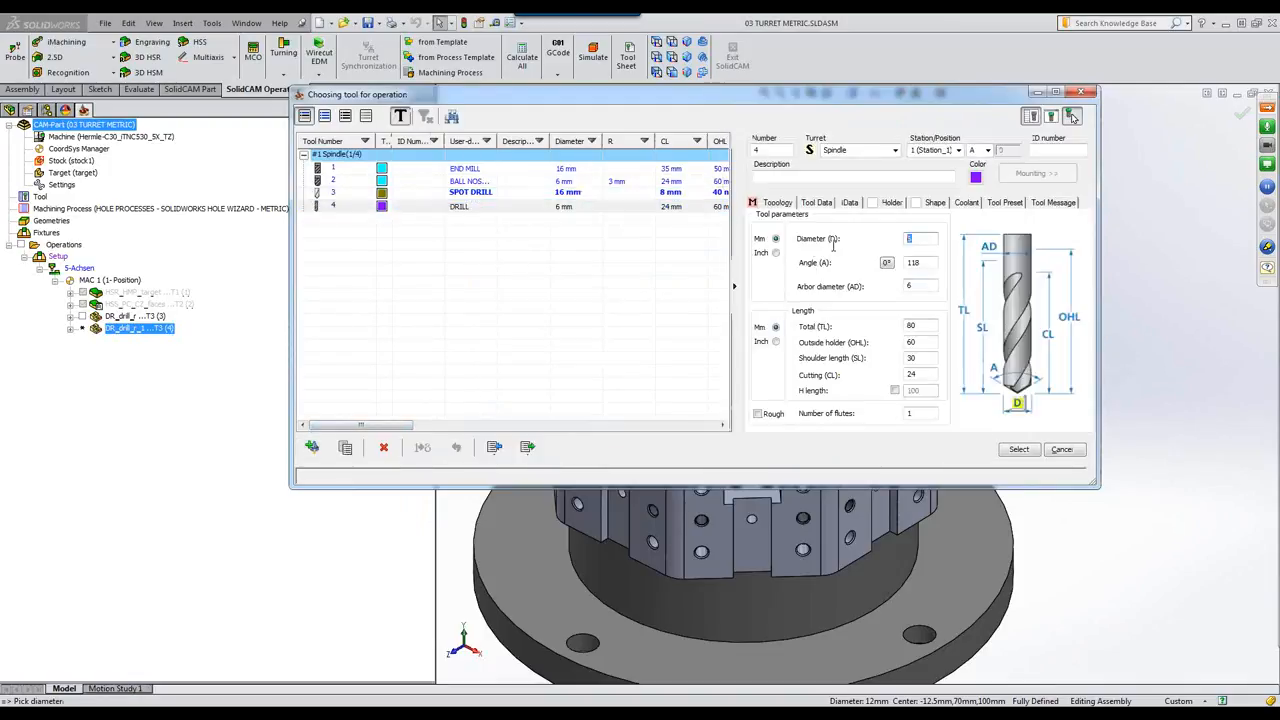
left_click(1018, 449)
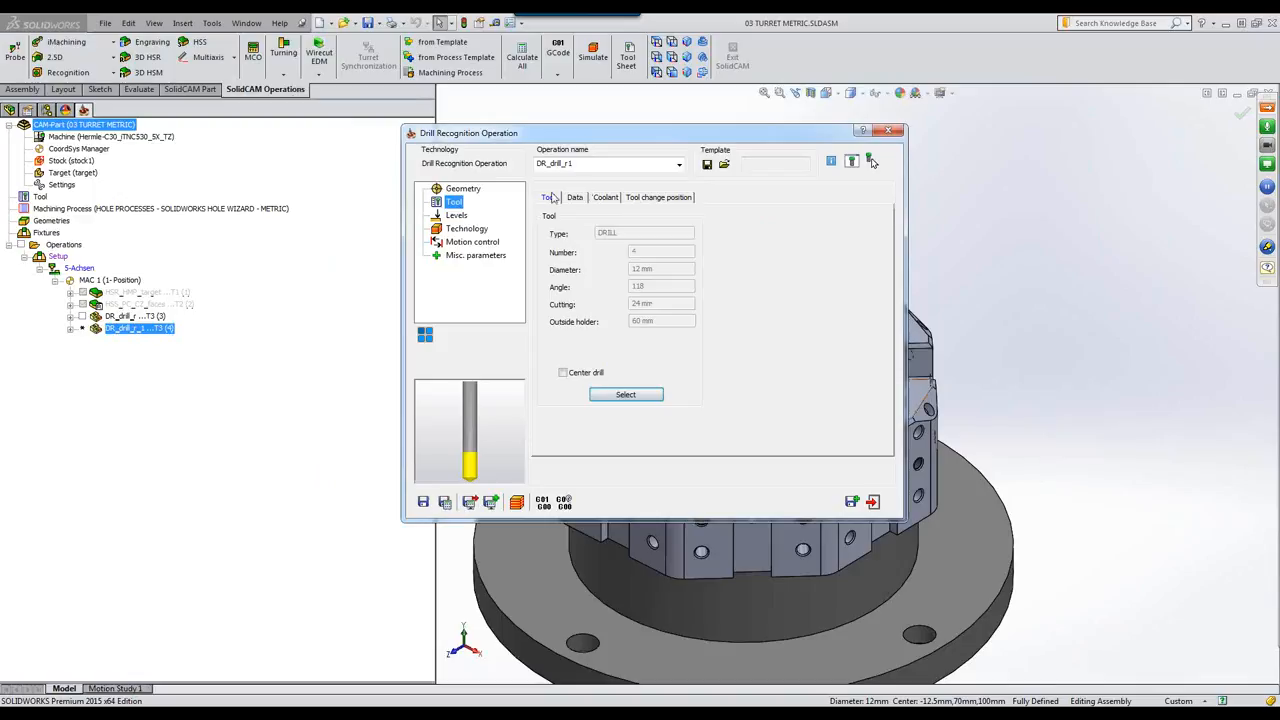
Set the drill cycle's step down to 5 mm
left_click(467, 230)
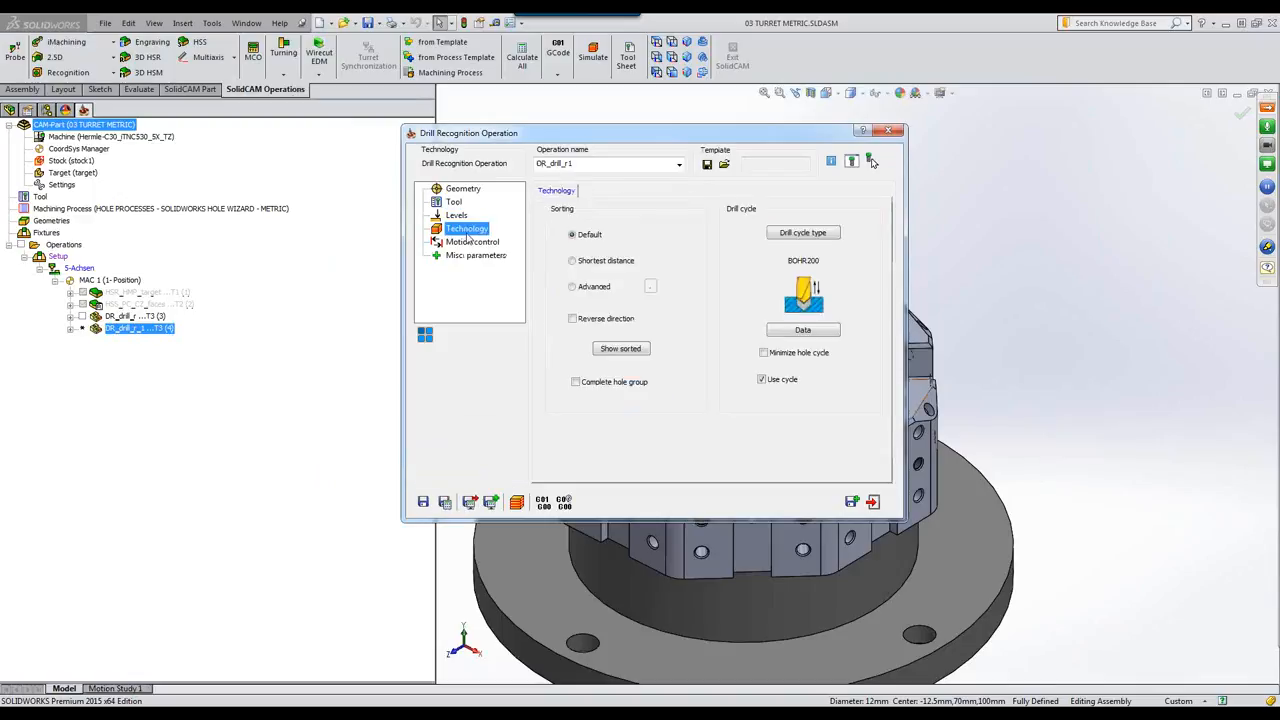
left_click(805, 331)
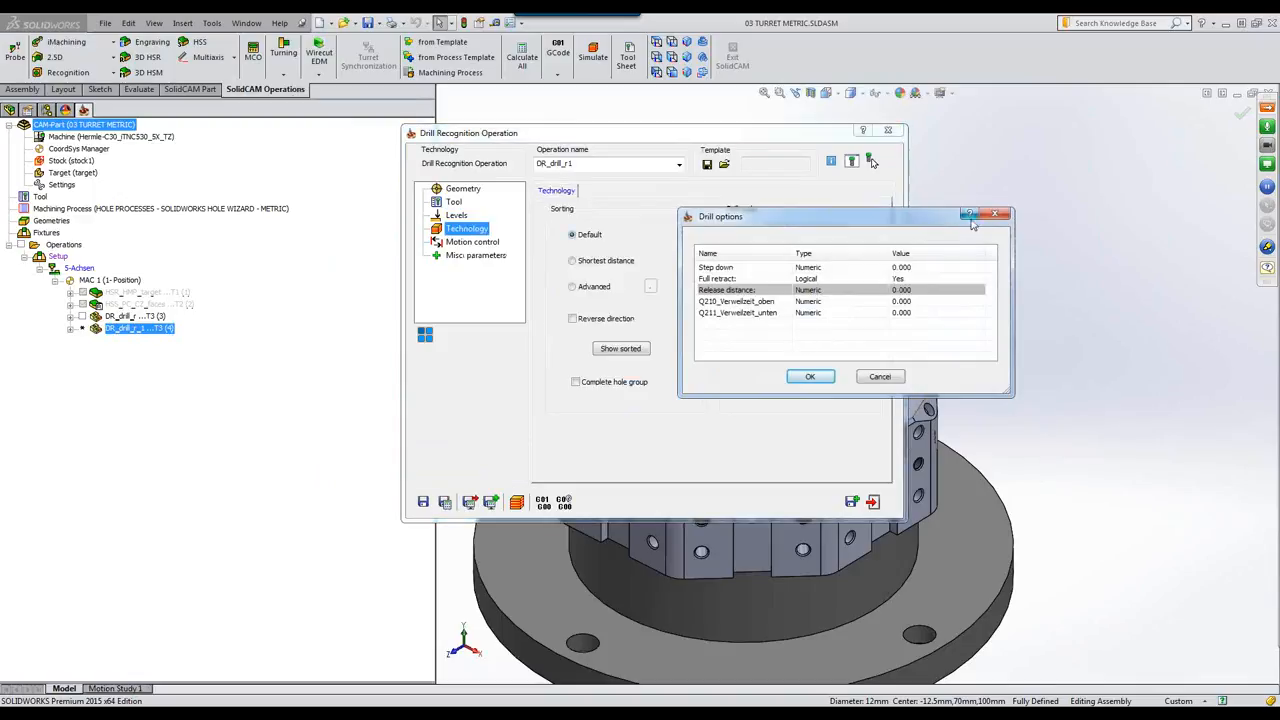
left_click(908, 269)
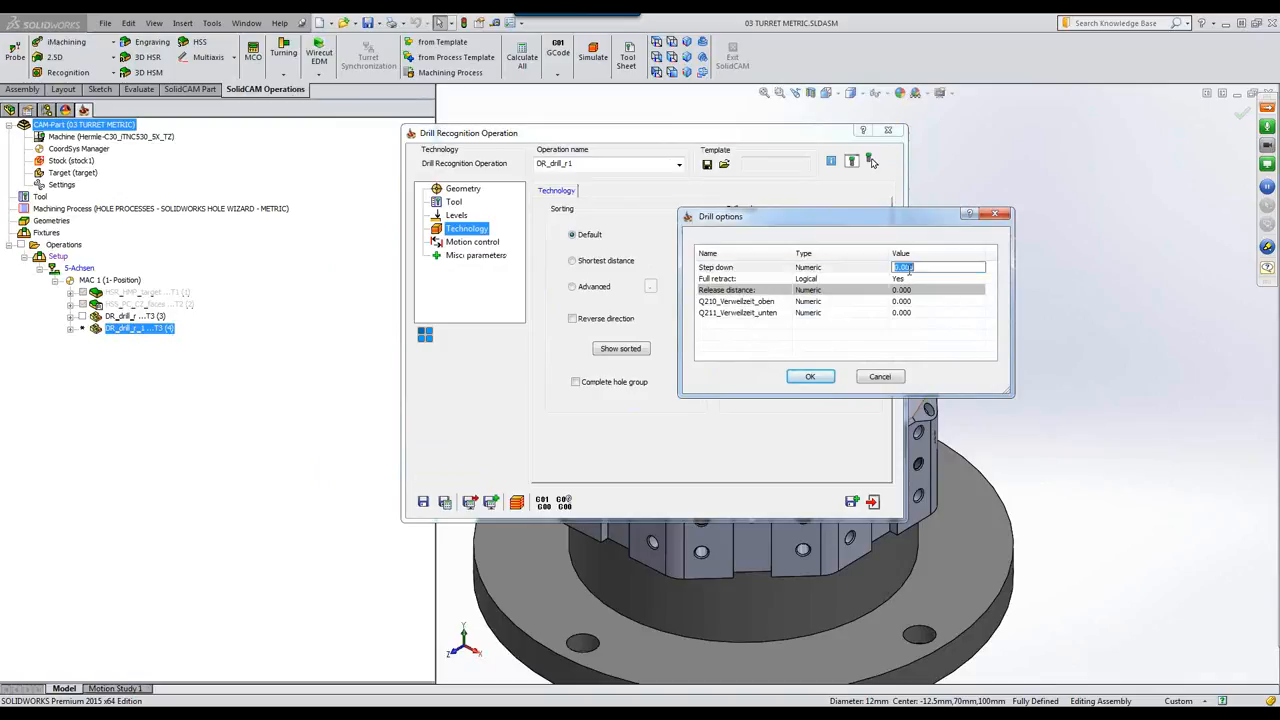
type("5")
left_click(818, 378)
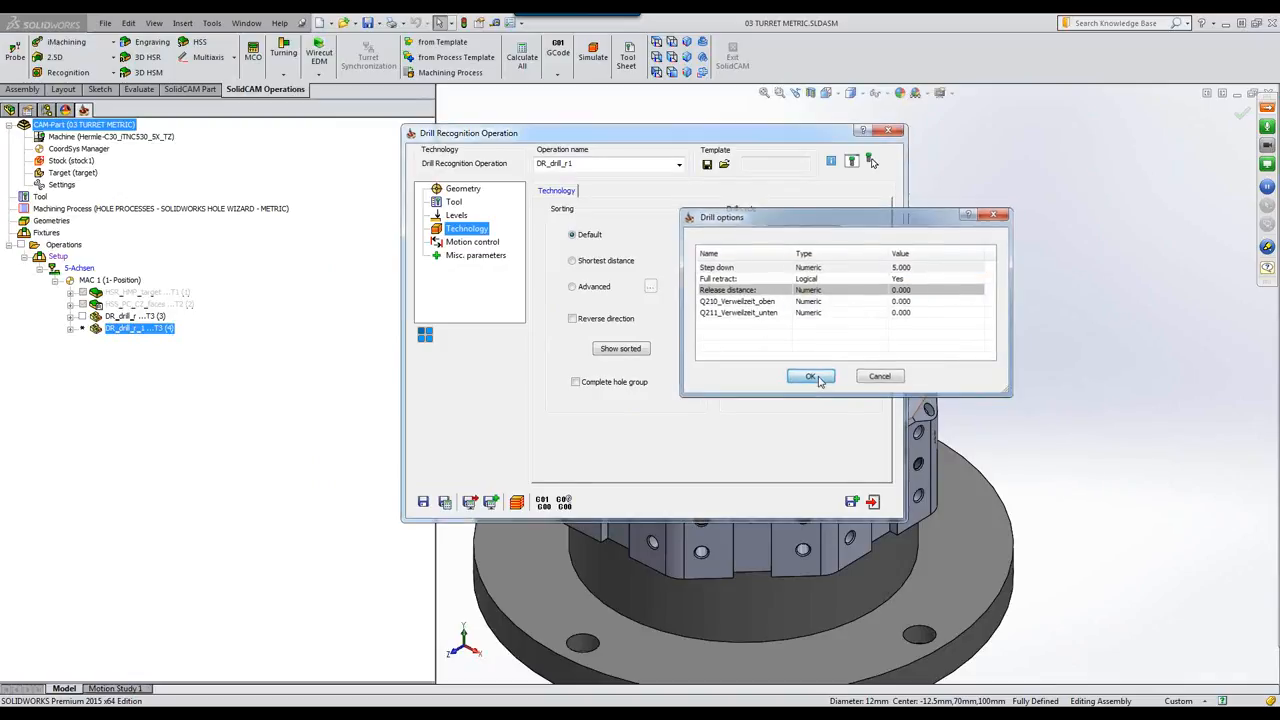
Run the SolidVerify simulation of the 12 mm drilling operation on the turret
left_click(516, 502)
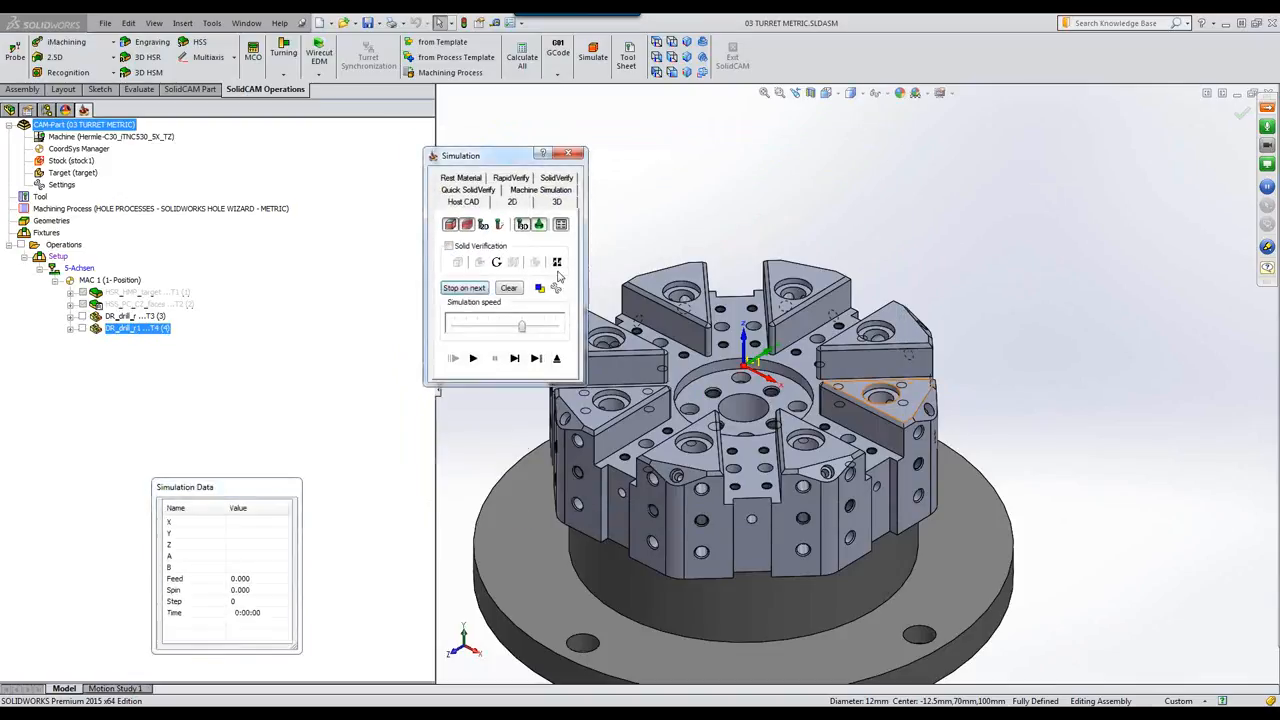
left_click(557, 201)
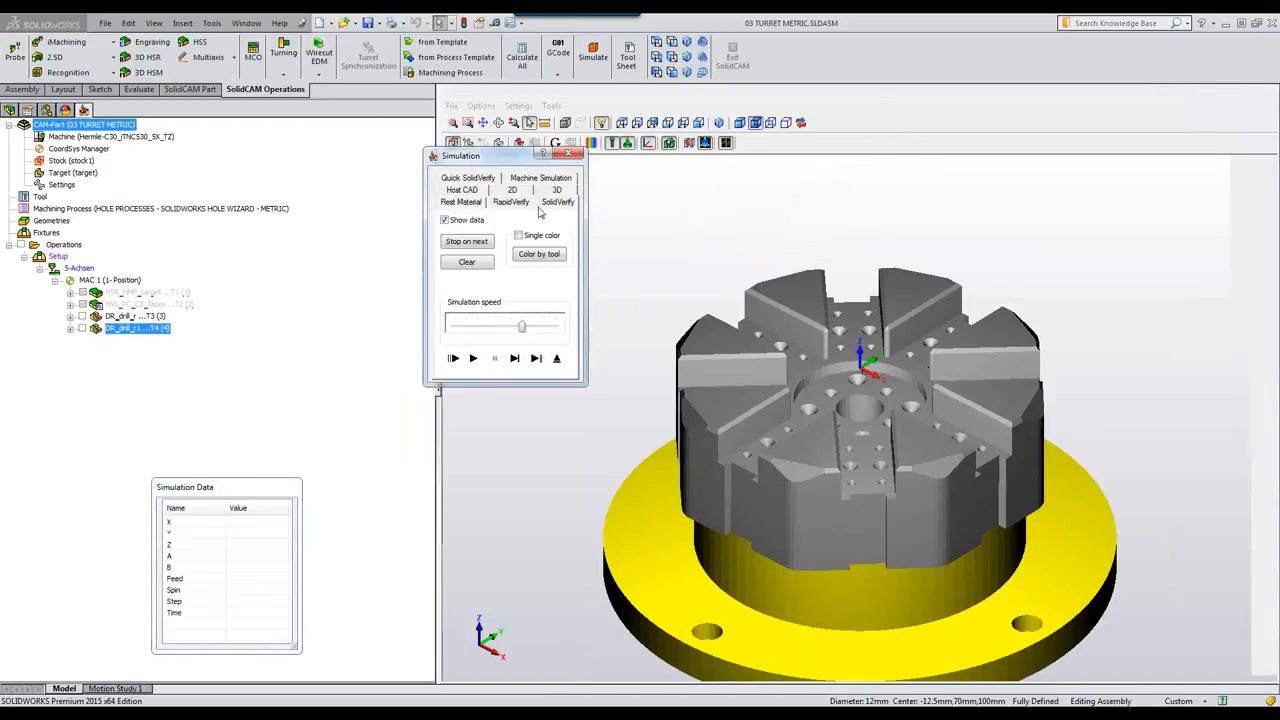
left_click(473, 359)
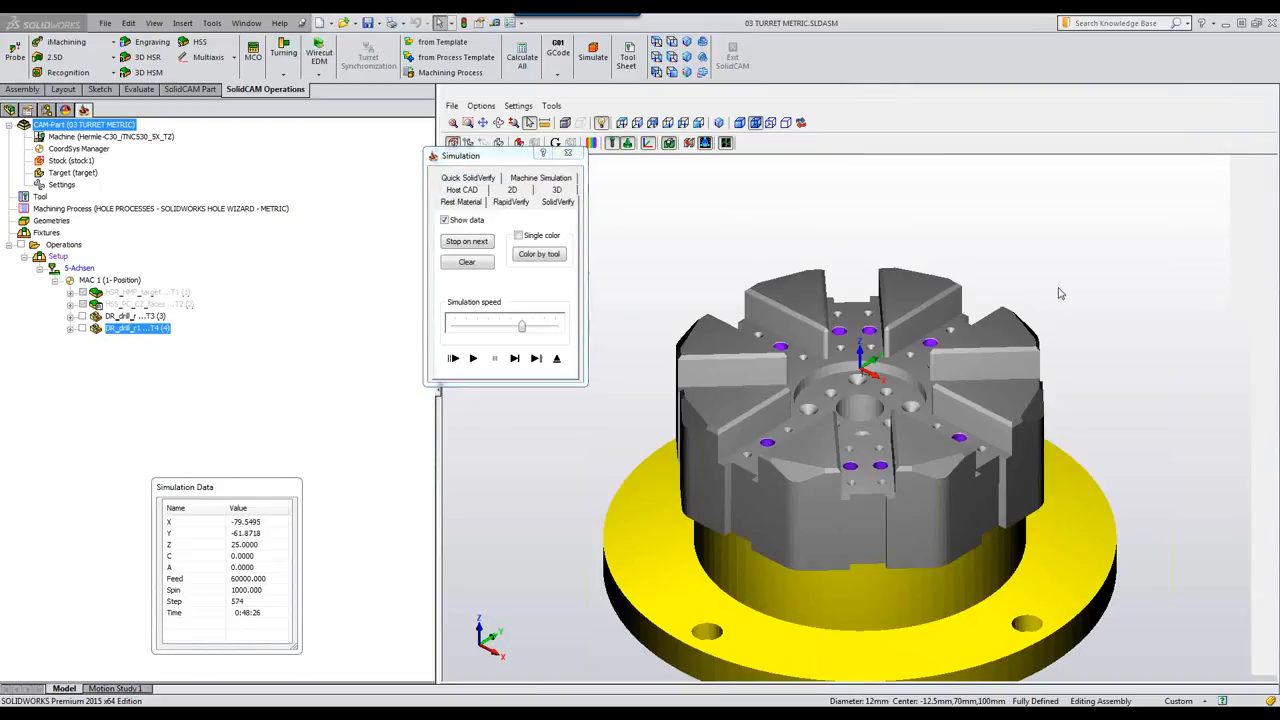
Examine the simulated 12 mm holes on the turret's top face up close, and exit the simulation and the operation
scroll(1061, 293, "up", 5)
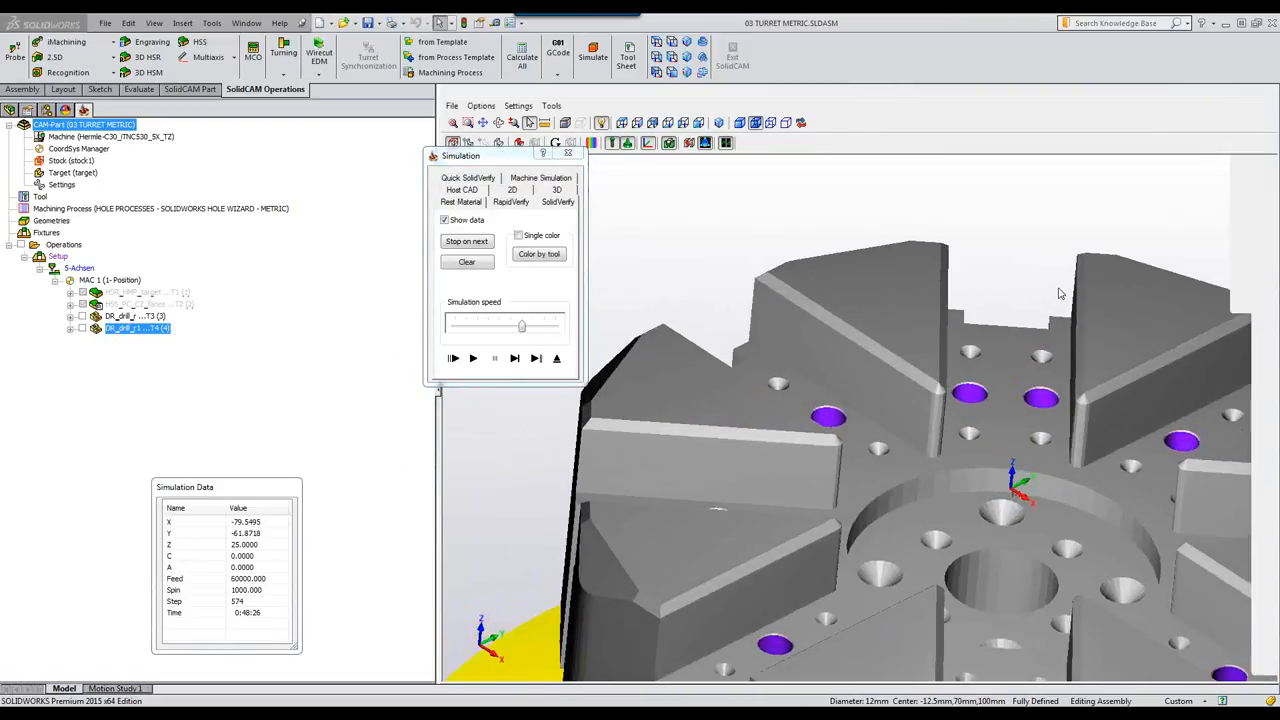
scroll(1060, 293, "up", 5)
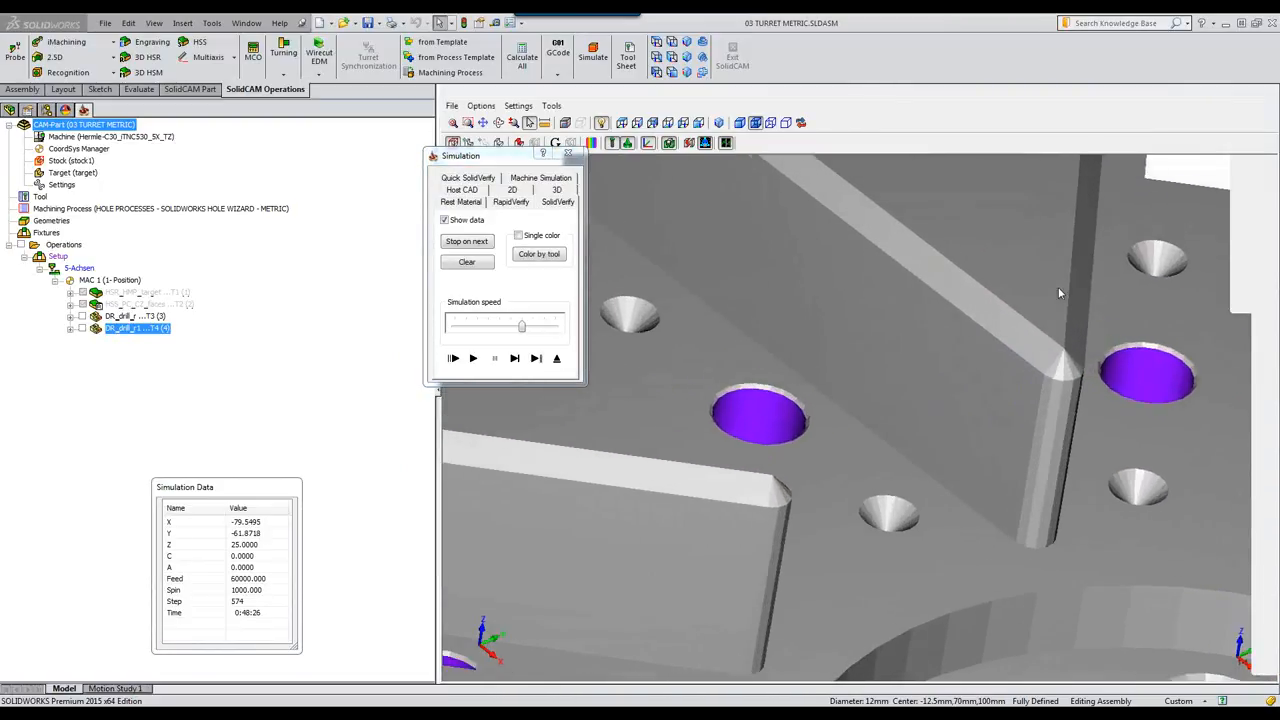
key("Left")
key("Left")
key("Left")
key("Left")
key("Left")
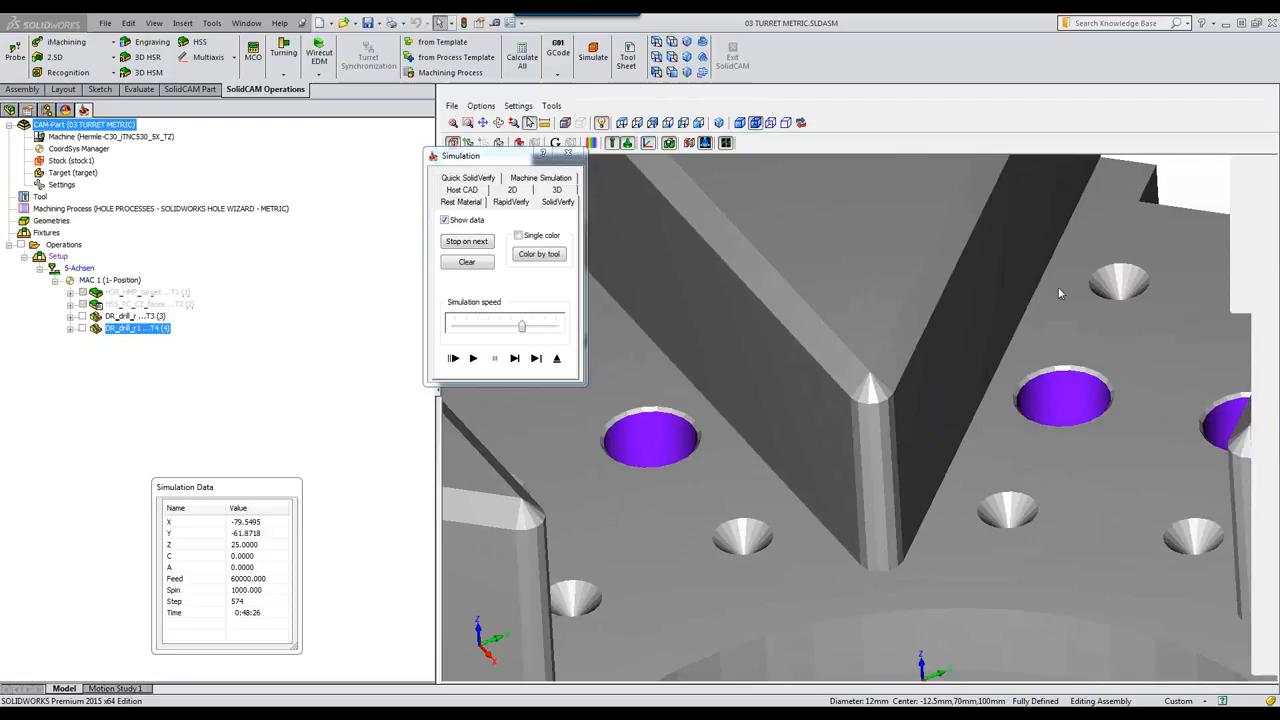
left_click(557, 357)
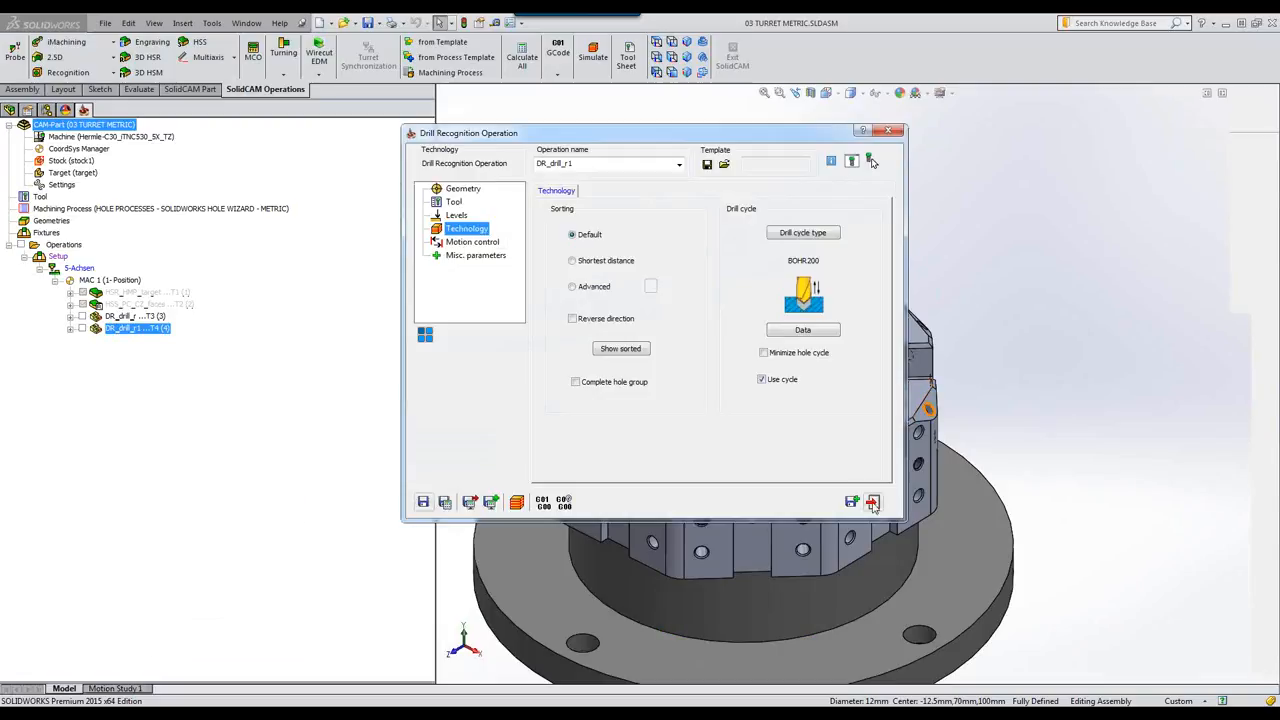
left_click(872, 504)
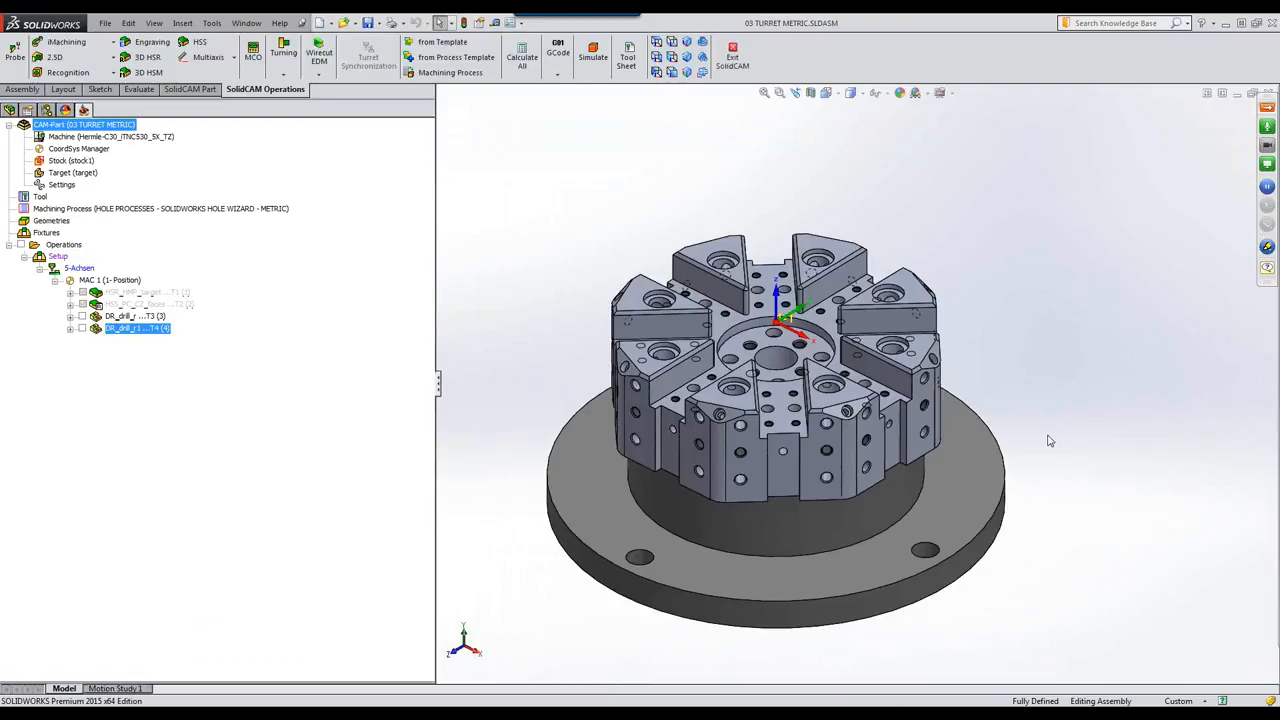
Open the CoordSys Manager to review the turret's coordinate system positions, and close it
left_click(92, 155)
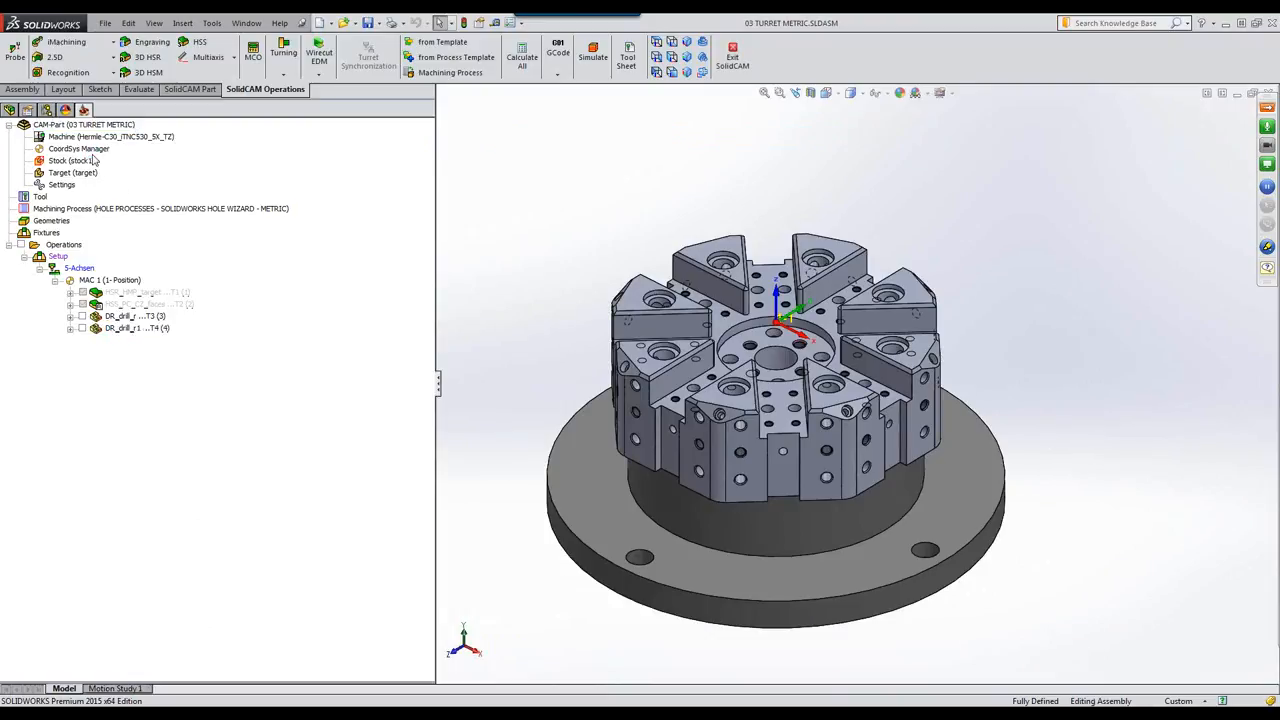
double_click(92, 152)
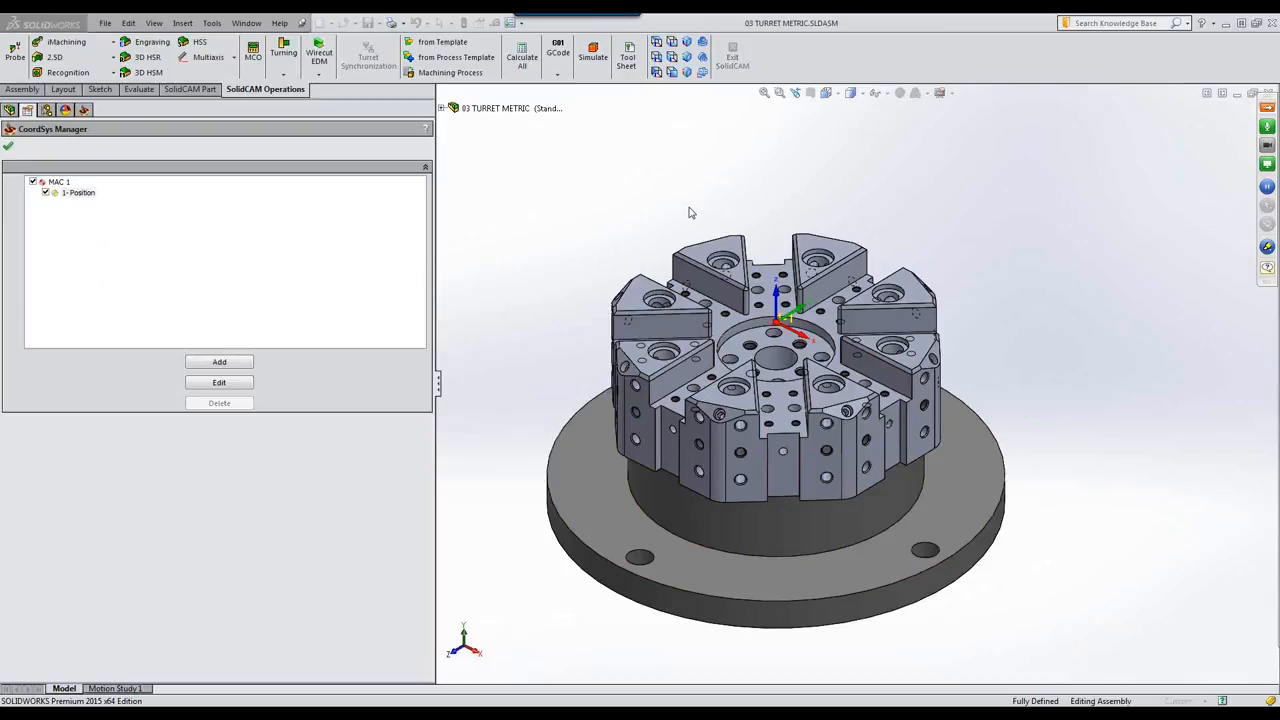
left_click(7, 146)
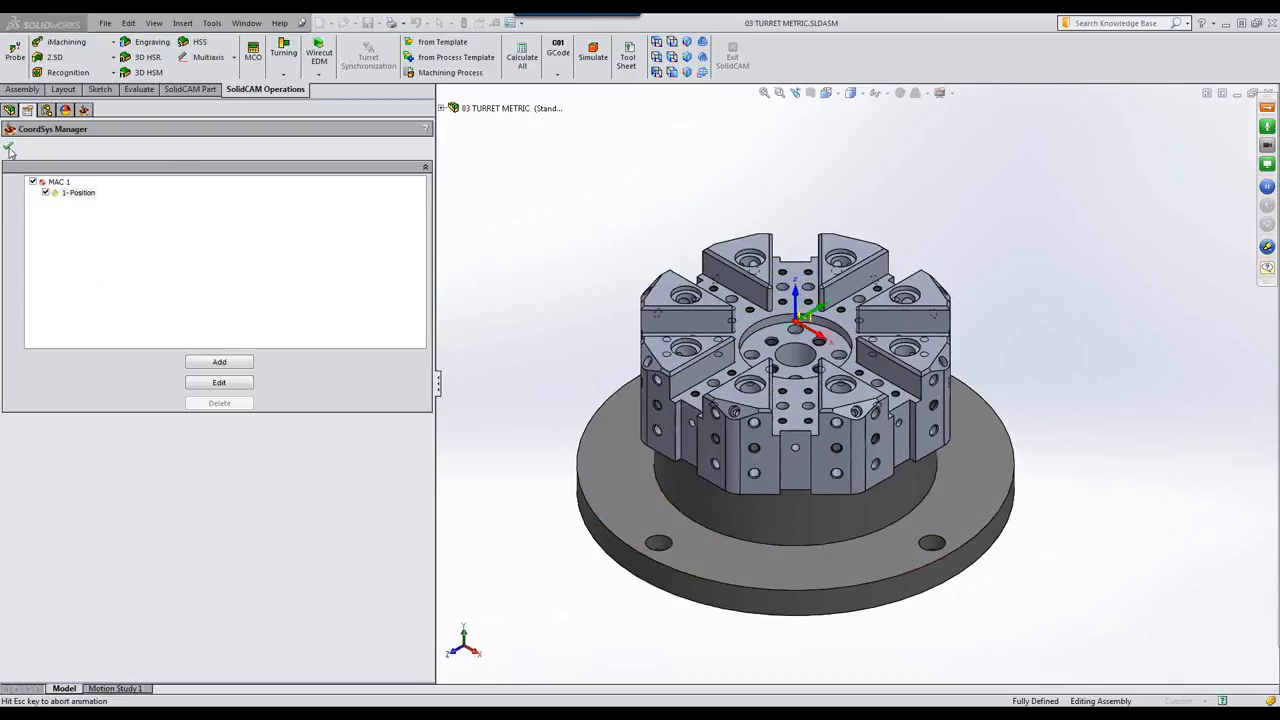
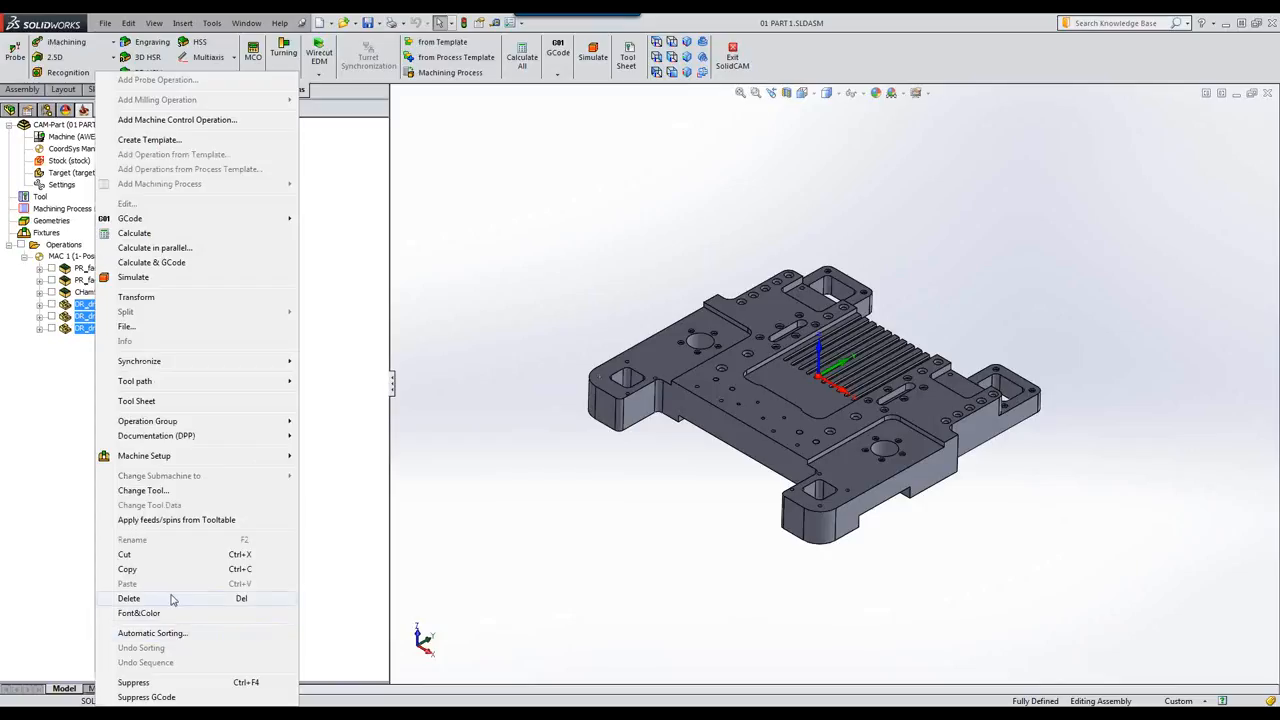
Delete the three selected DR_drill operations from 01 PART 1, confirming the deletion for all of them
left_click(135, 598)
left_click(741, 211)
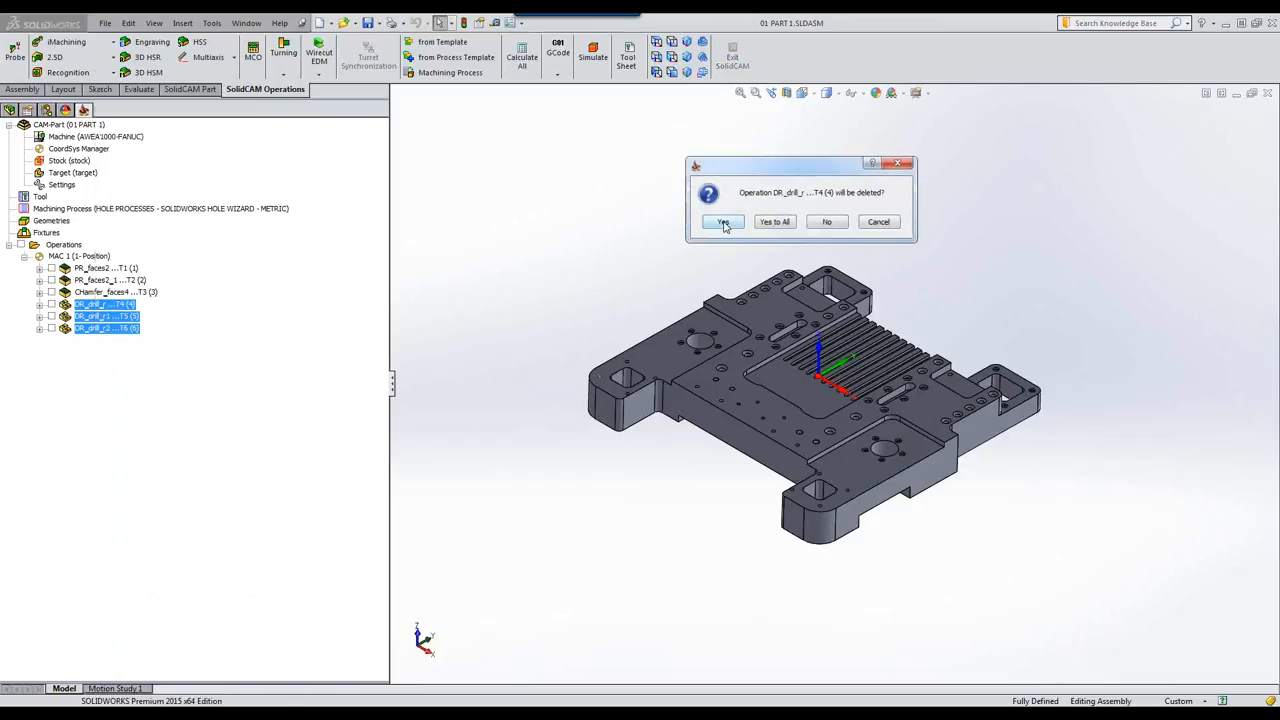
left_click(776, 220)
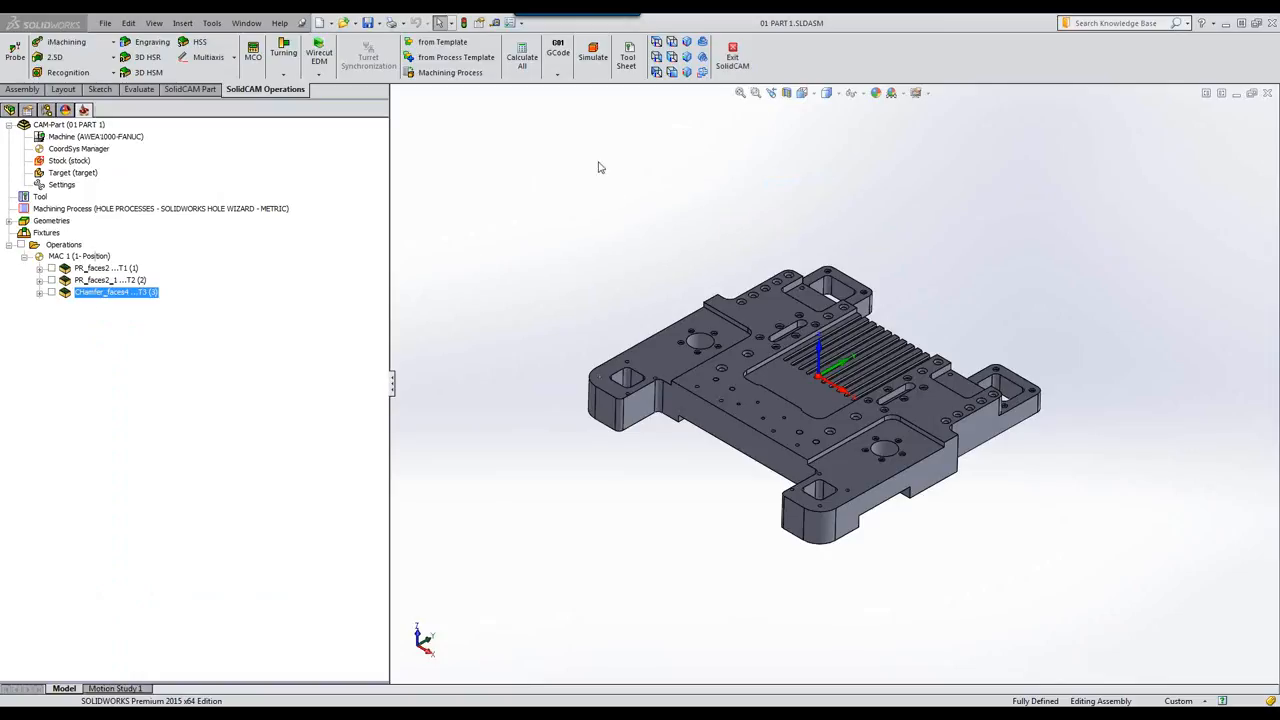
Clean up the CAM-Part of 01 PART 1 with all cleanup options selected
right_click(78, 124)
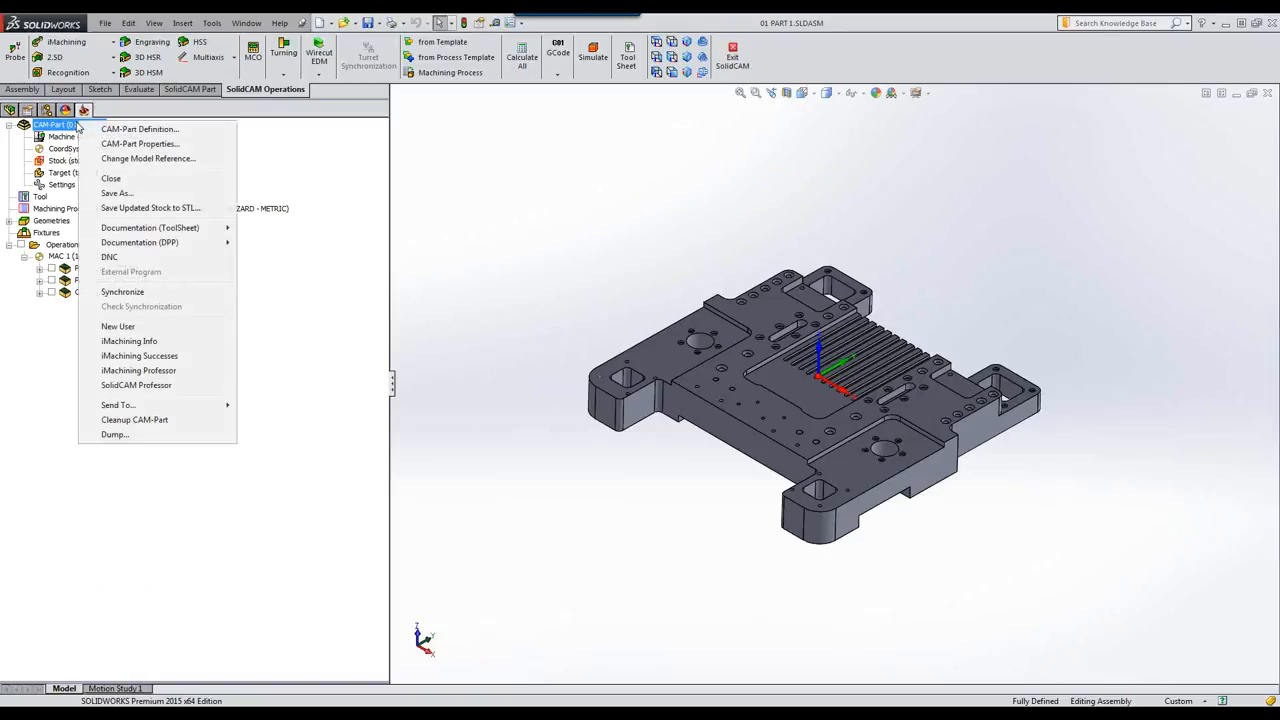
left_click(148, 420)
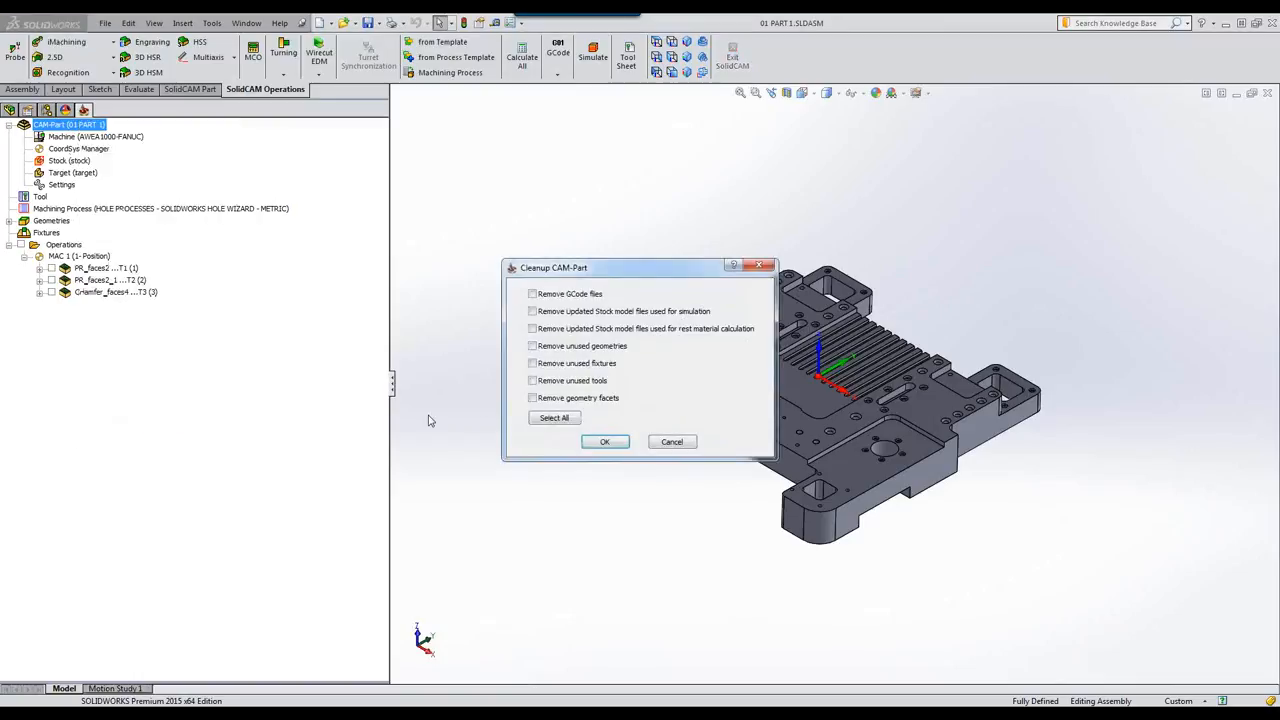
left_click(553, 420)
left_click(604, 442)
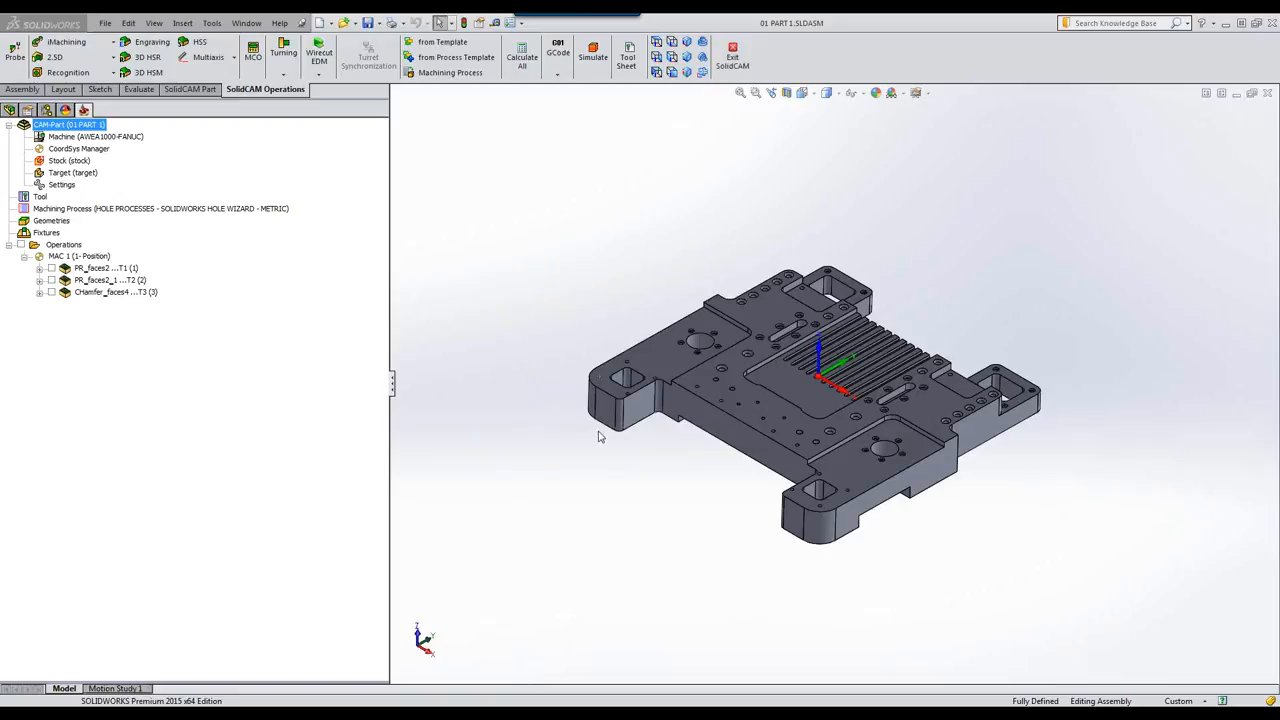
Start Holes Recognition + Technology on the operations of 01 PART 1 using the SHR database
right_click(62, 247)
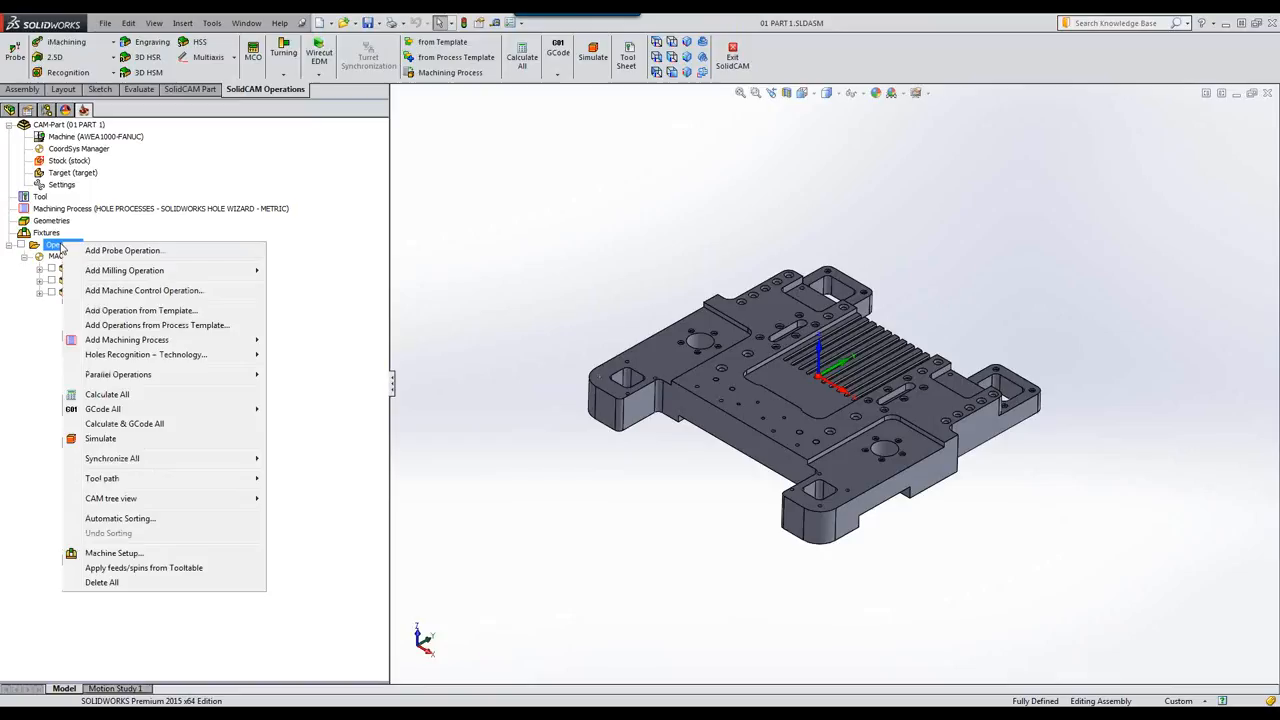
mouse_move(109, 355)
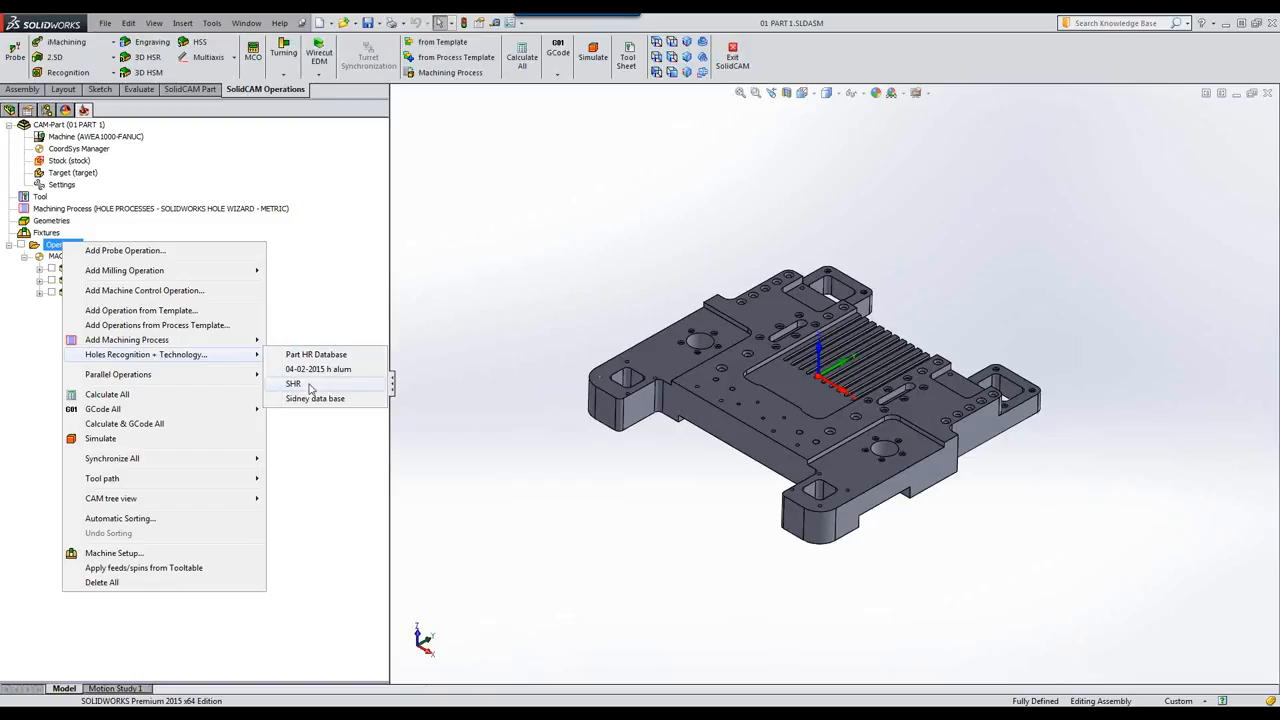
left_click(300, 384)
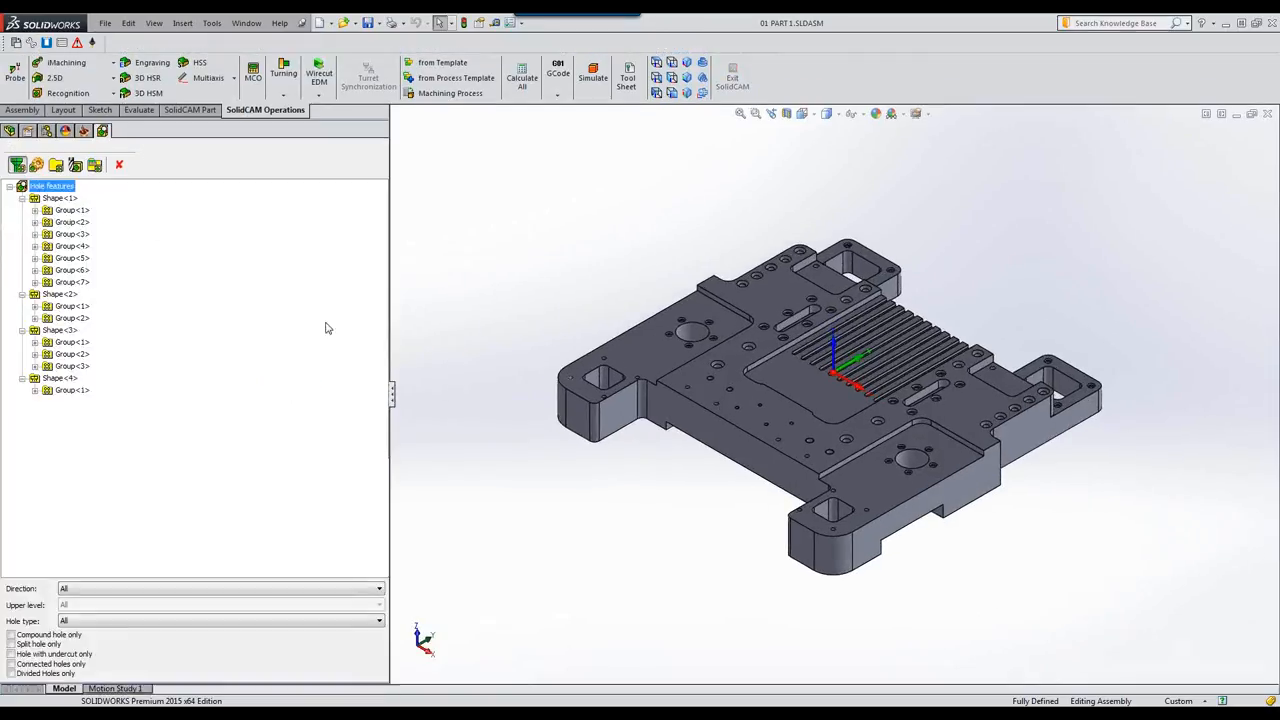
Highlight the recognized hole features of Shape<1> to Shape<4> and the first group on the plate to review them
right_click(45, 189)
left_click(79, 191)
left_click(45, 198)
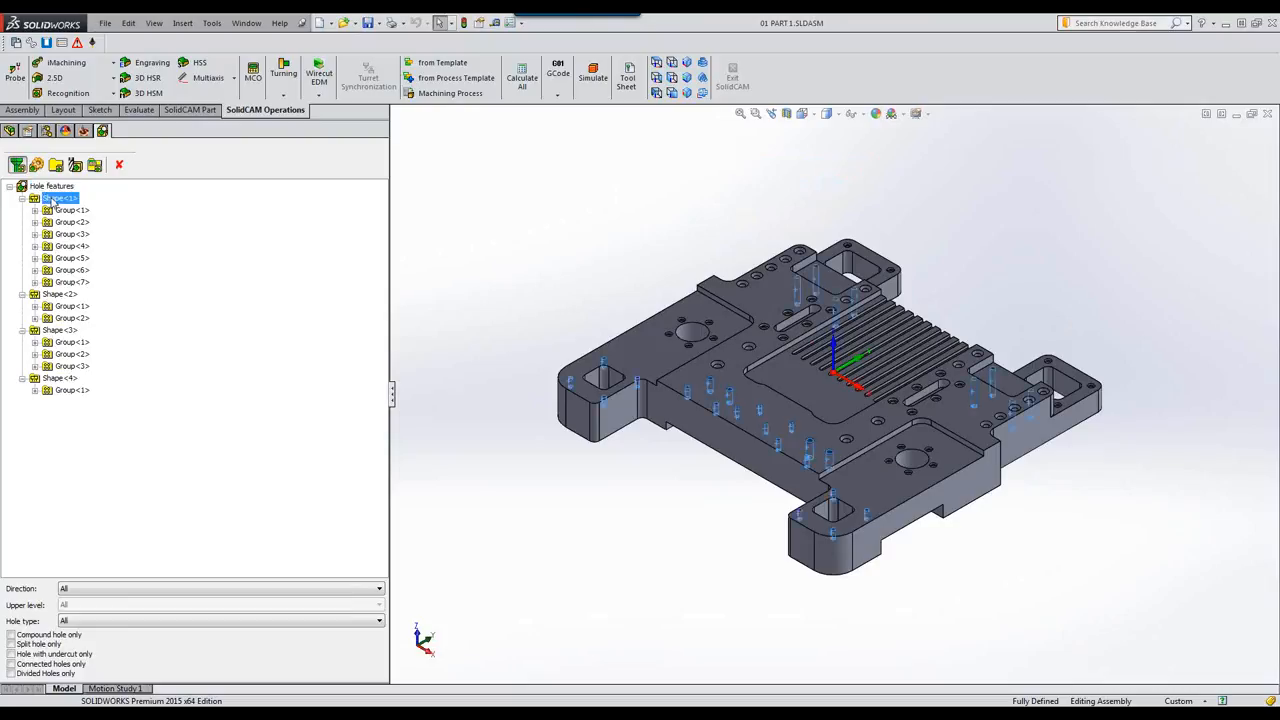
left_click(58, 296)
left_click(60, 330)
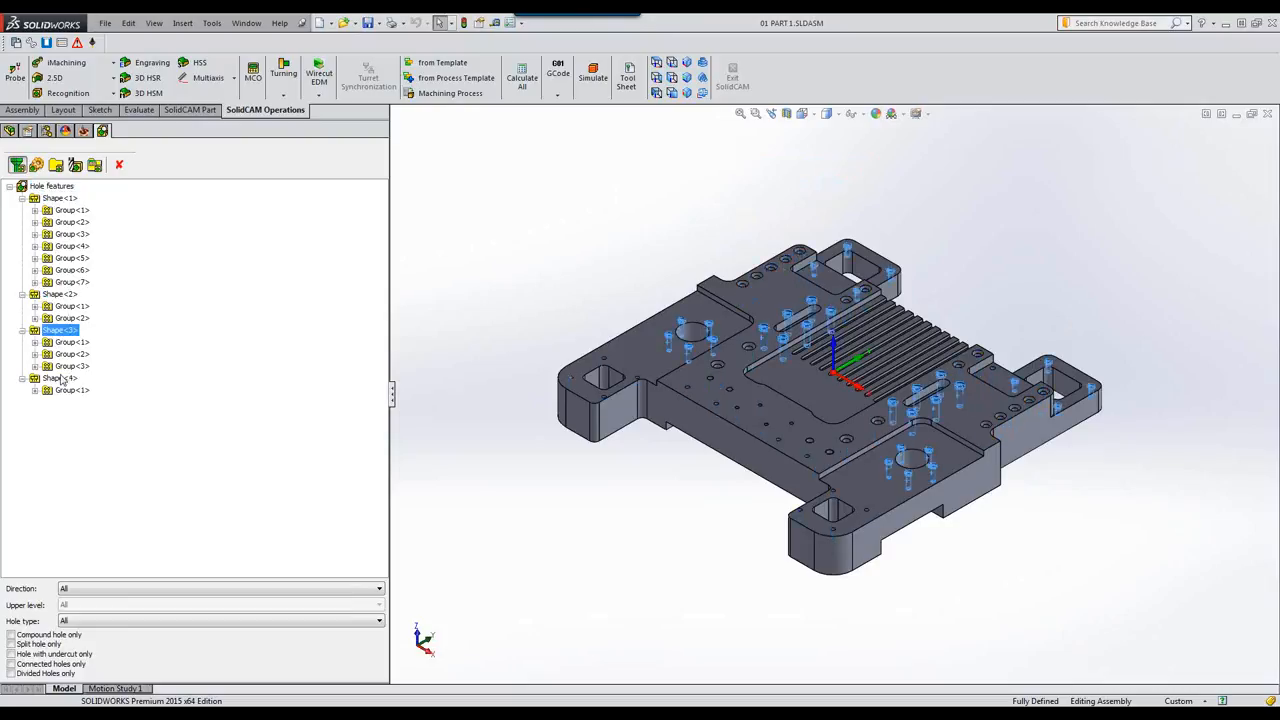
left_click(60, 380)
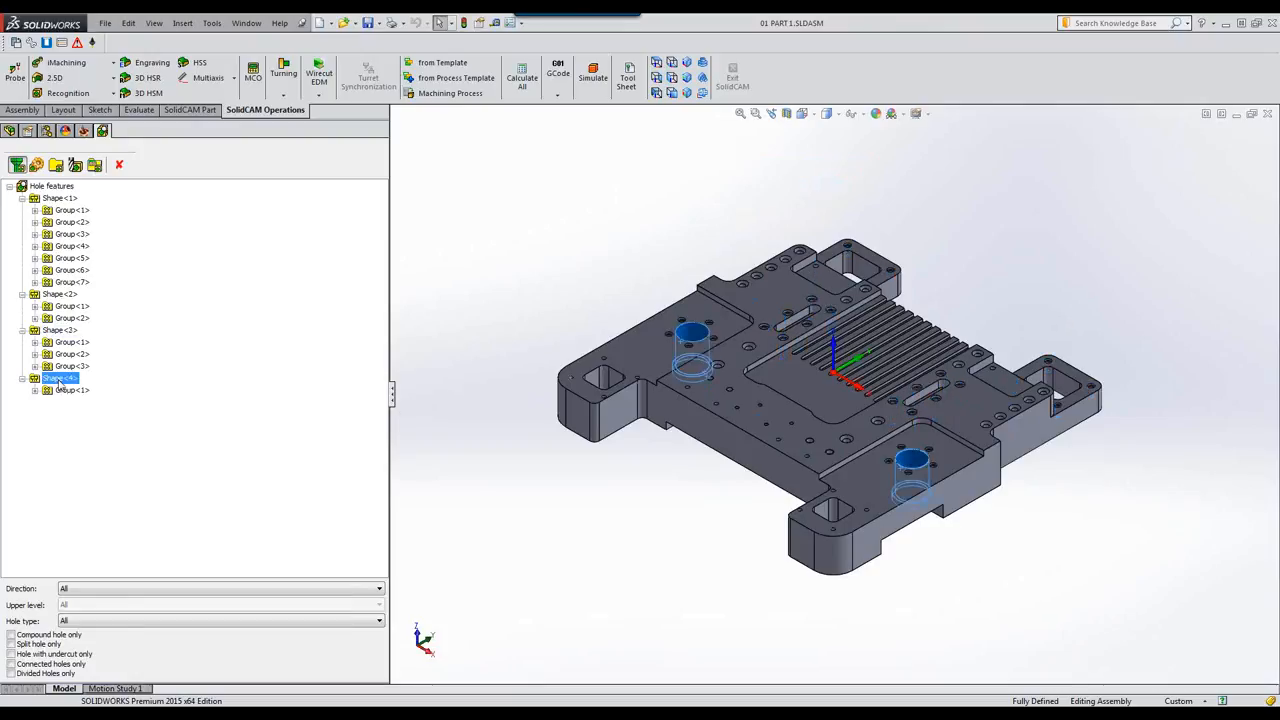
left_click(72, 211)
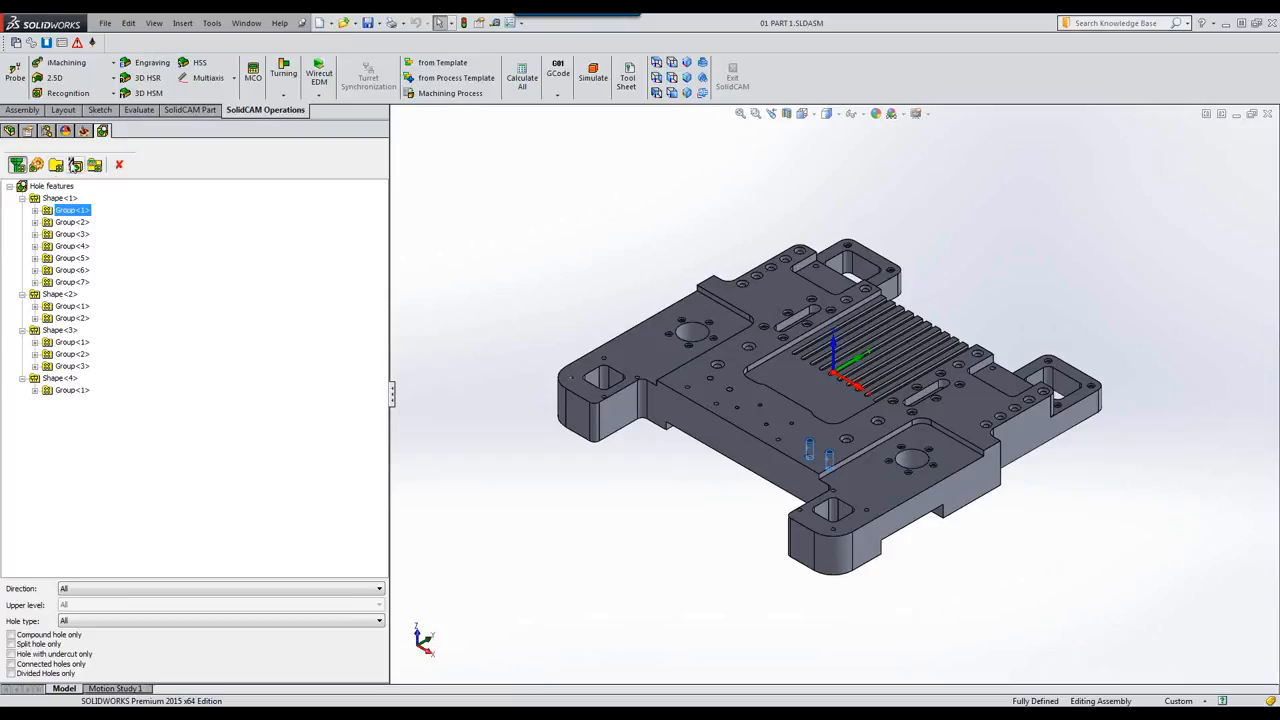
Advance the recognition to the M-Hole Features and review the holes and machinable segments of Shape<1>, Shape<2> and Shape<3>
left_click(37, 165)
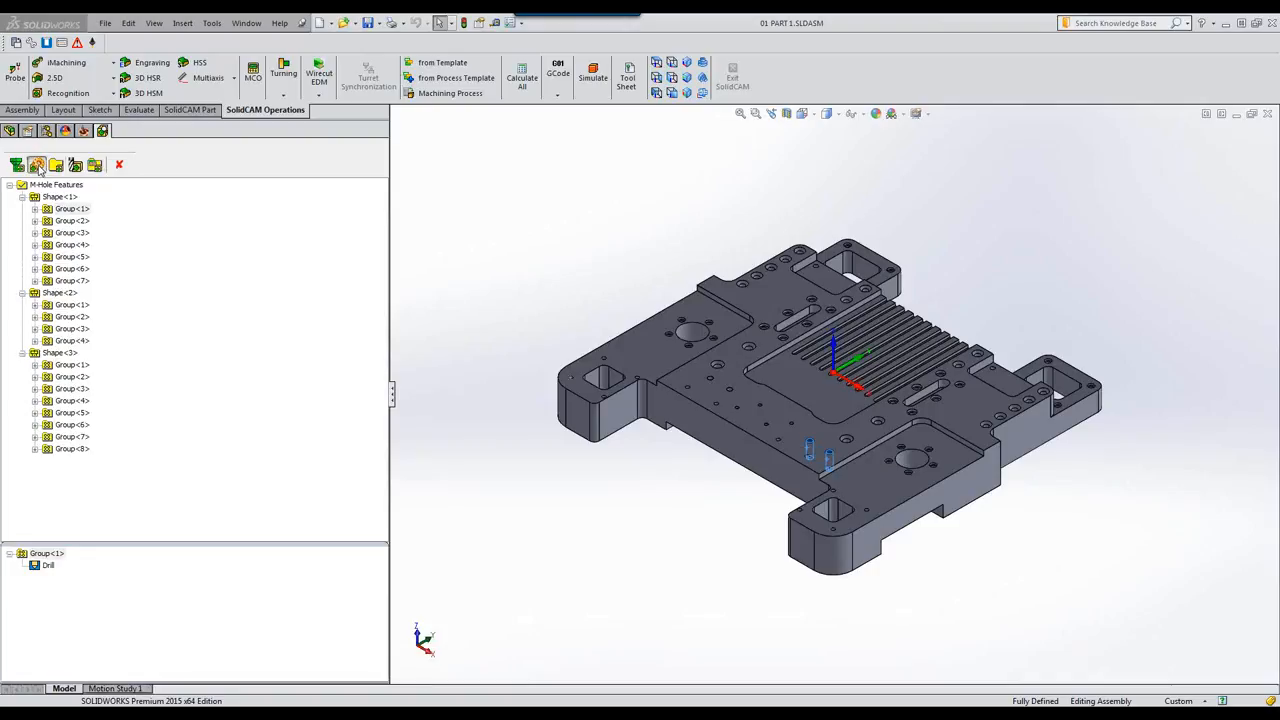
left_click(60, 198)
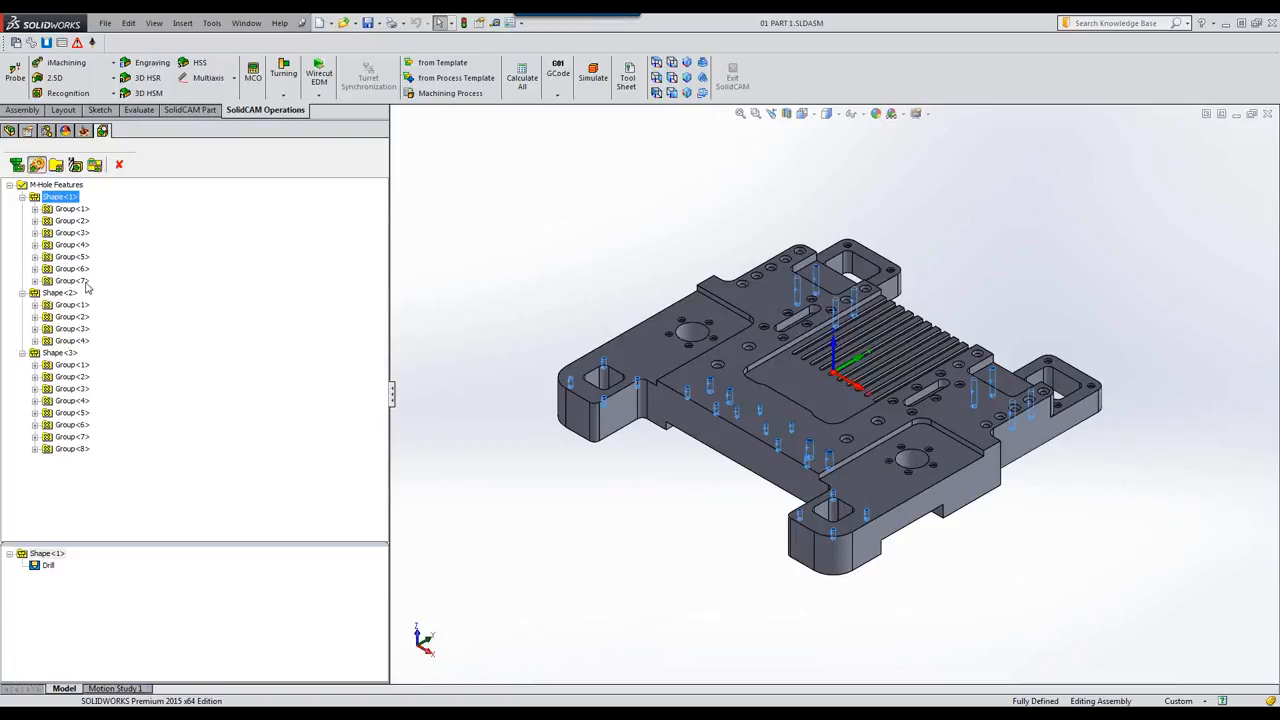
left_click(61, 293)
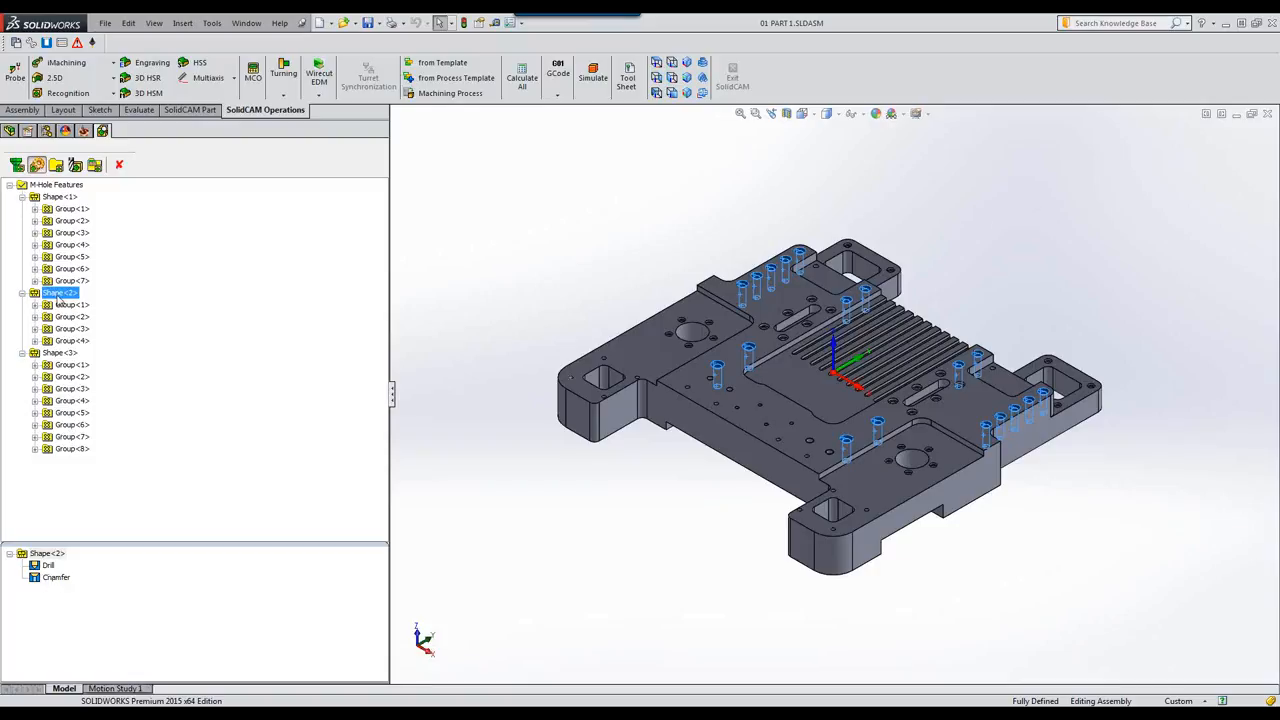
left_click(59, 355)
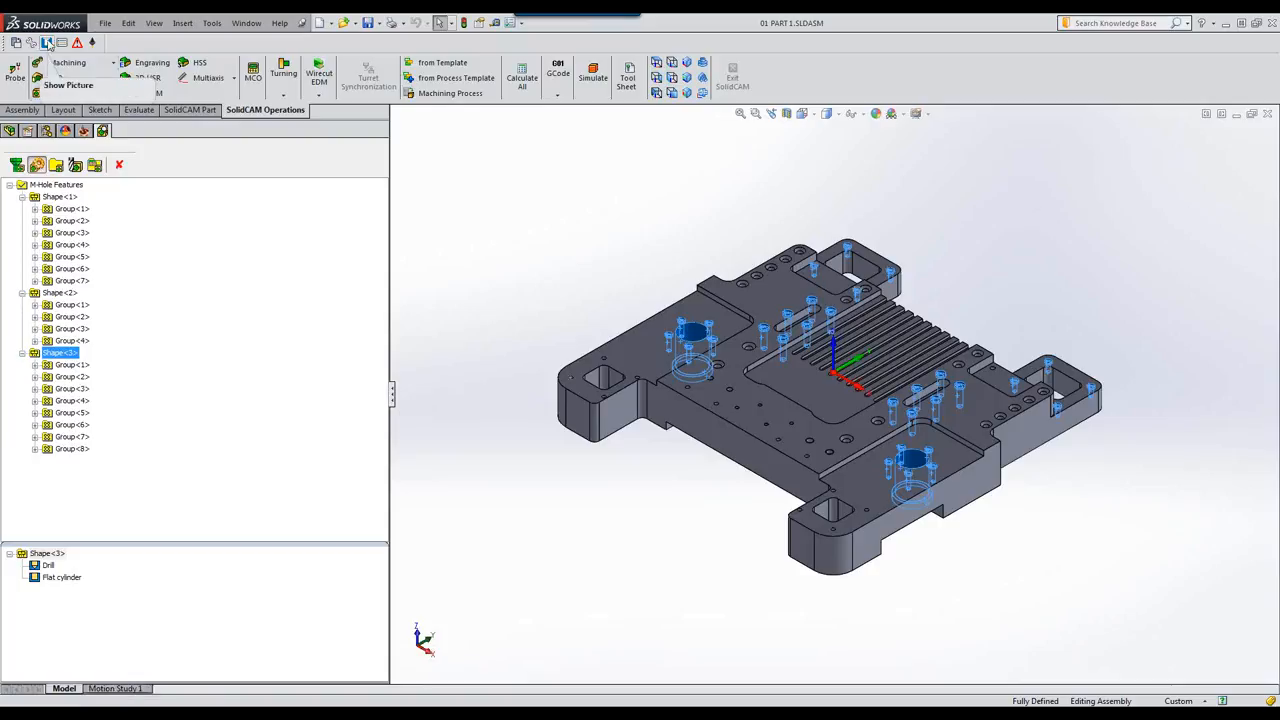
Show the hole picture for Shape<3> and Shape<2> to examine their cross-sections, and close it
left_click(47, 43)
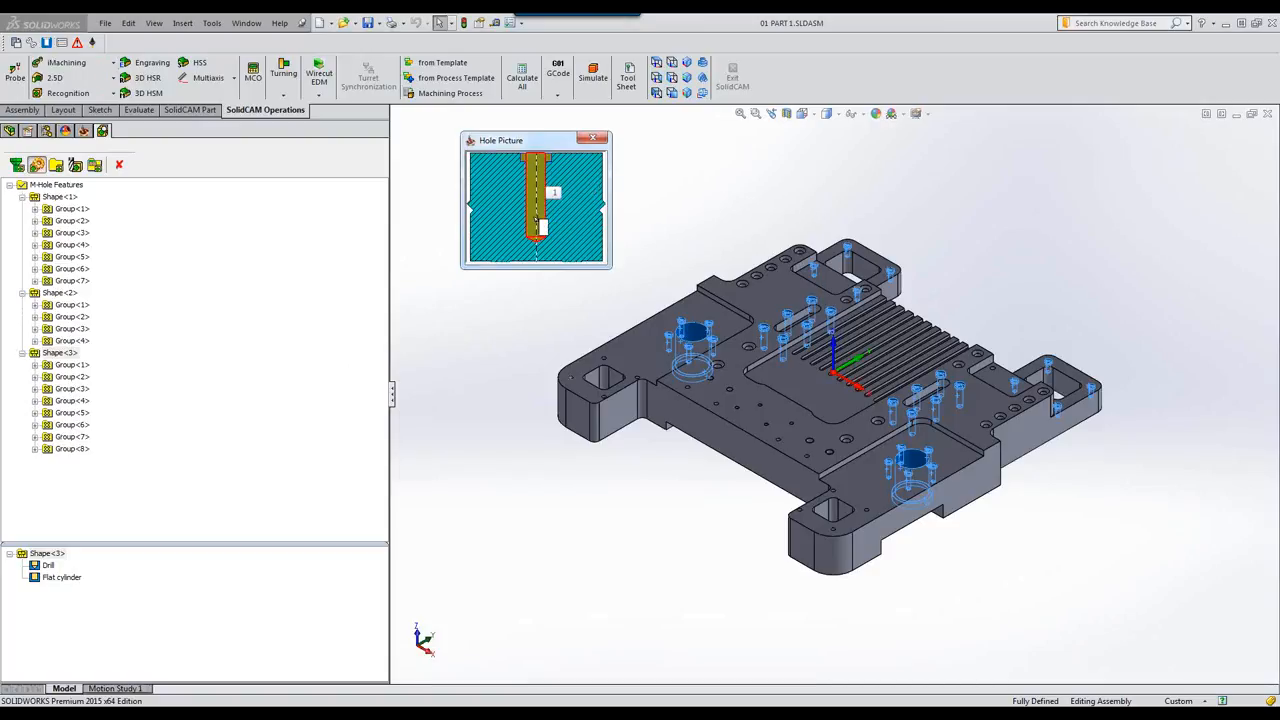
left_click(60, 293)
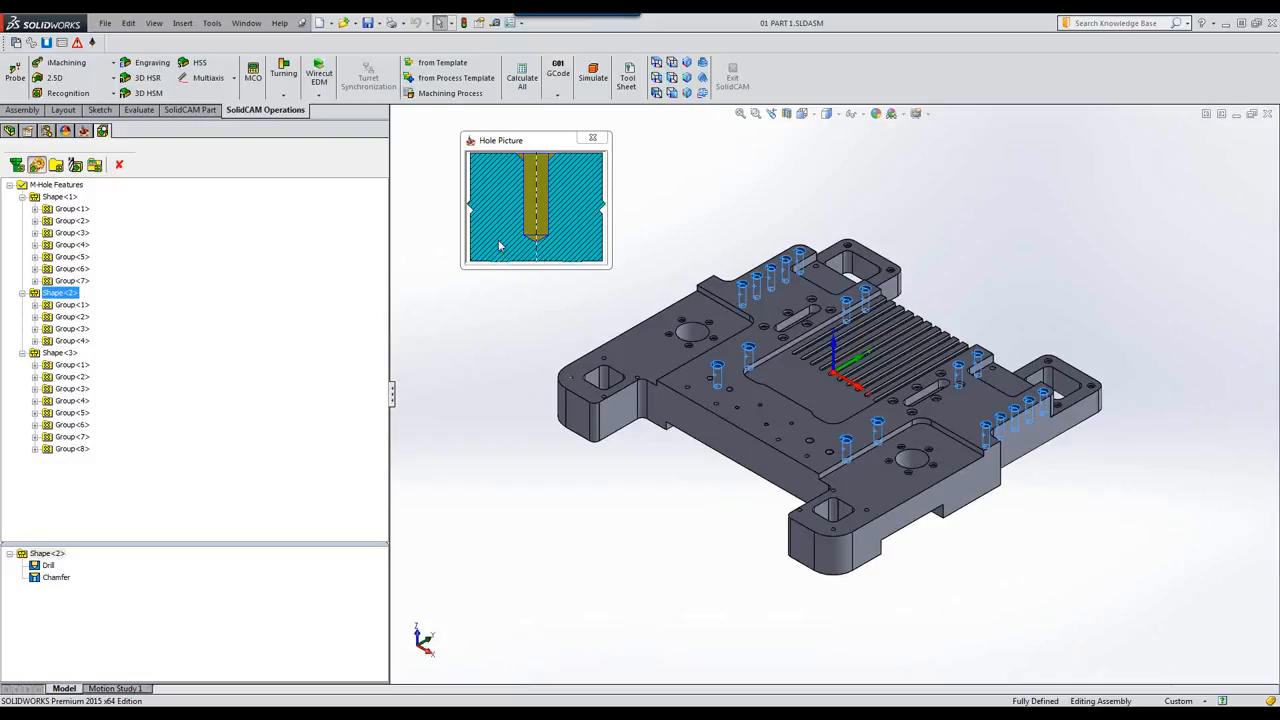
left_click(592, 138)
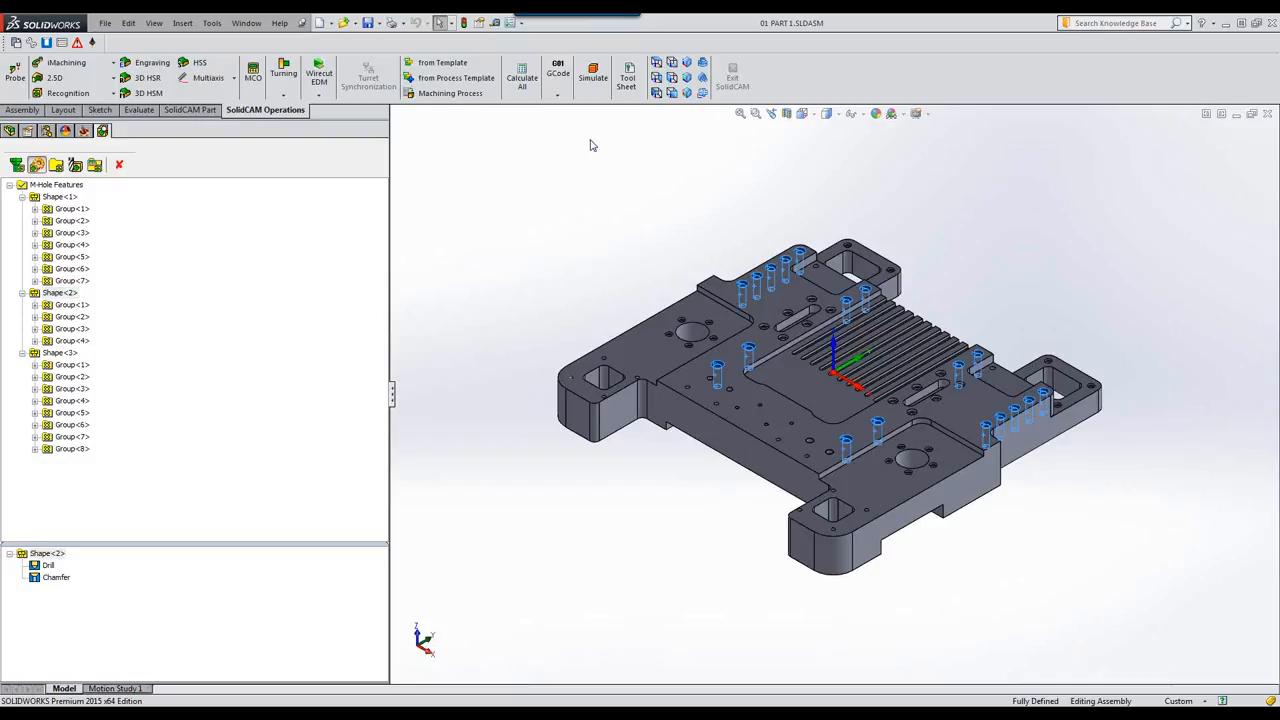
Advance the recognition to the feature sets, and highlight individual groups of Shape<1> and the whole Feature set 1 on the plate
left_click(57, 166)
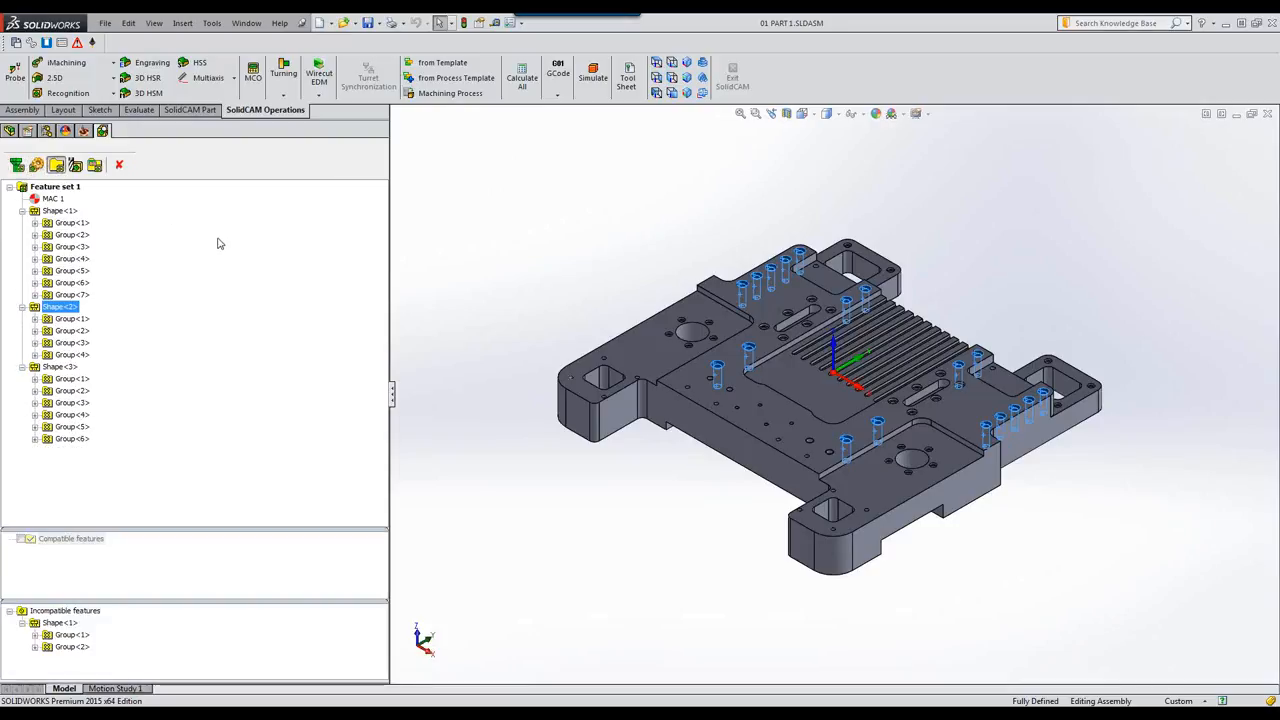
left_click(66, 235)
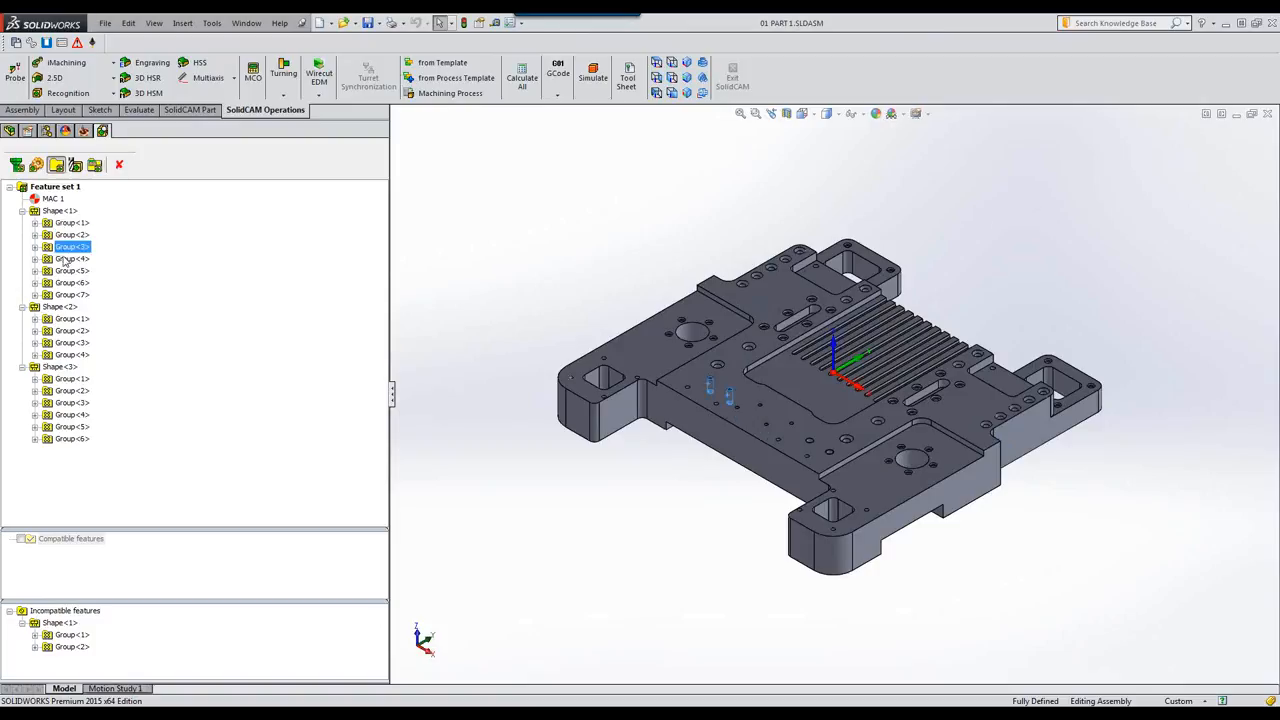
left_click(71, 225)
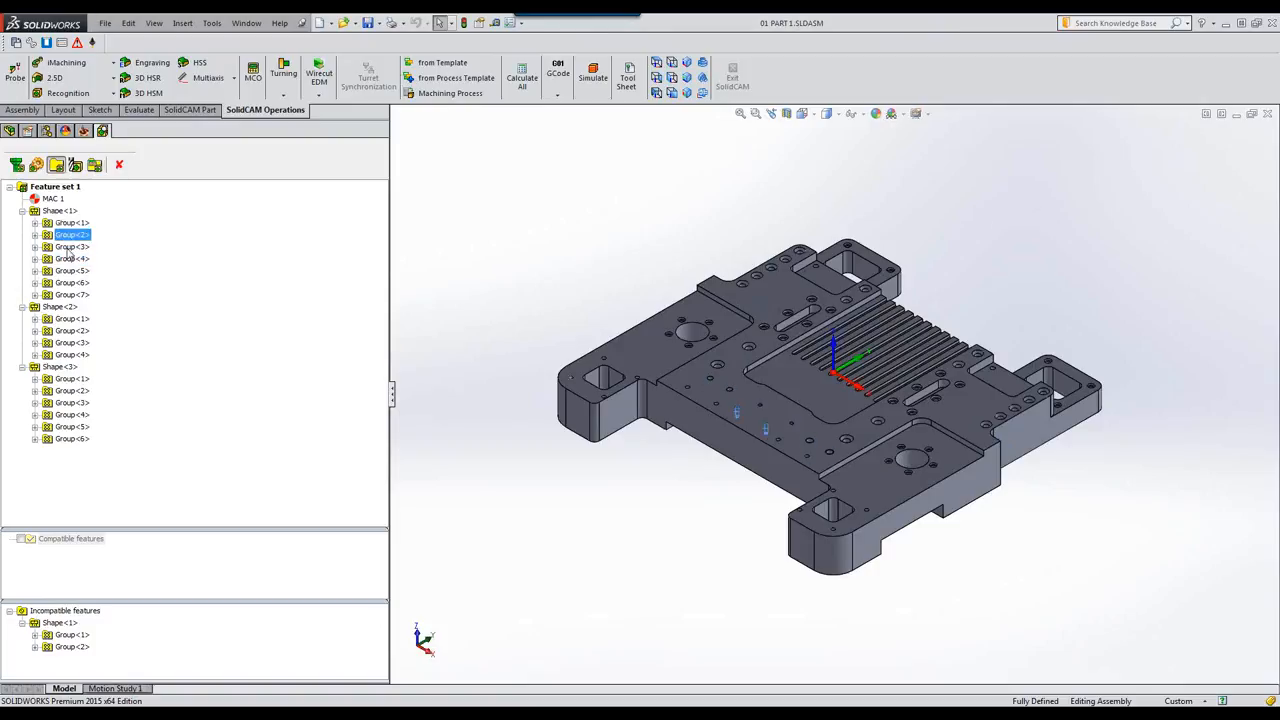
left_click(62, 188)
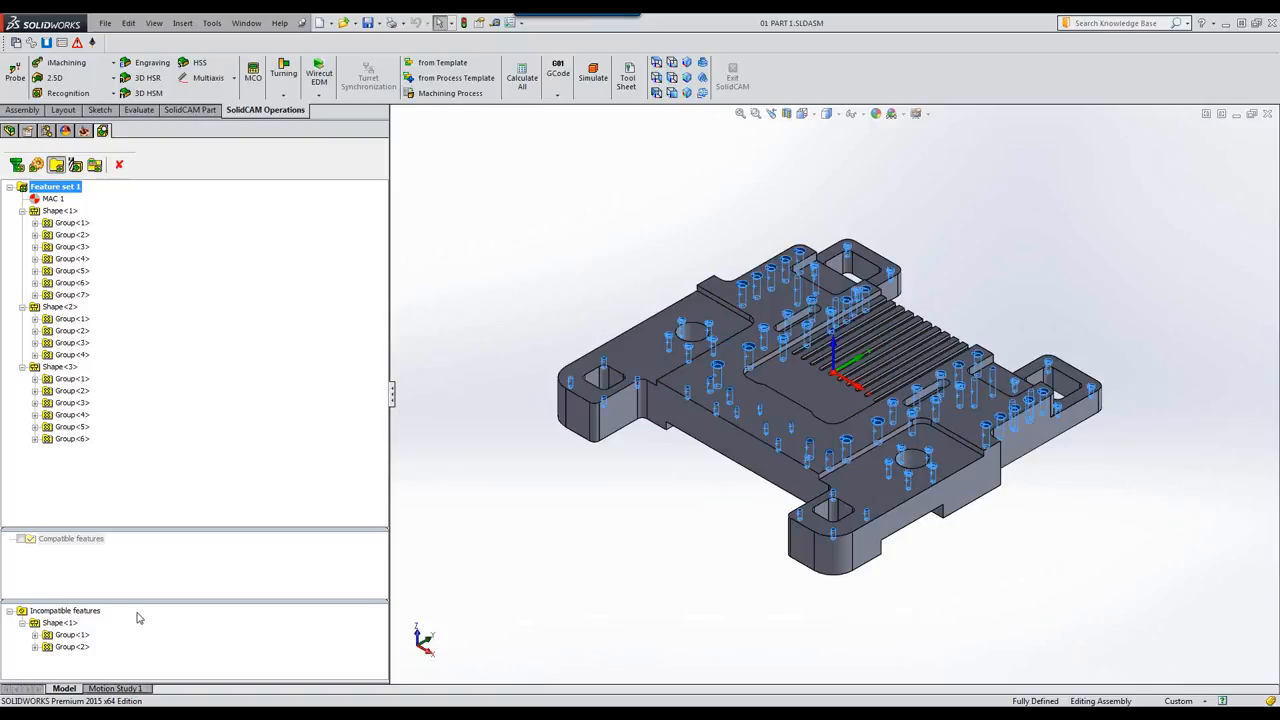
Highlight the incompatible Shape<1> features, and generate the hole operations of Feature set 1 from the assigned technologies, closing the recognition
left_click(58, 624)
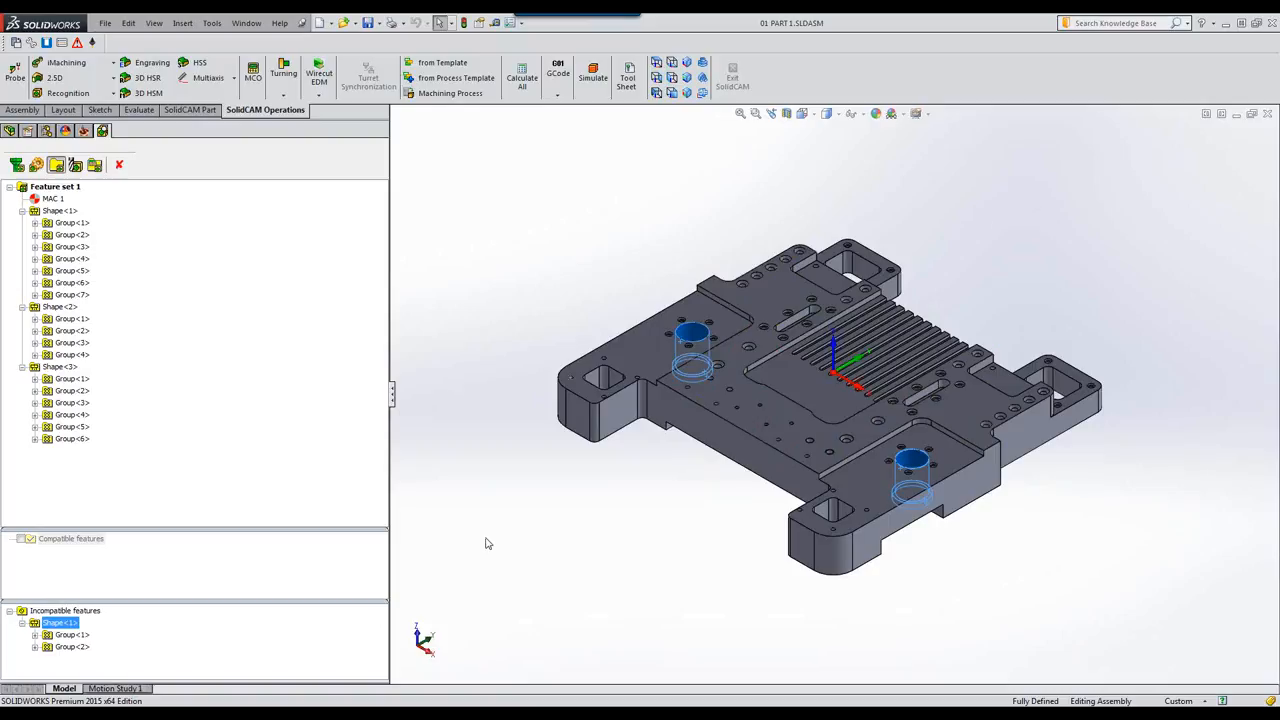
left_click(74, 167)
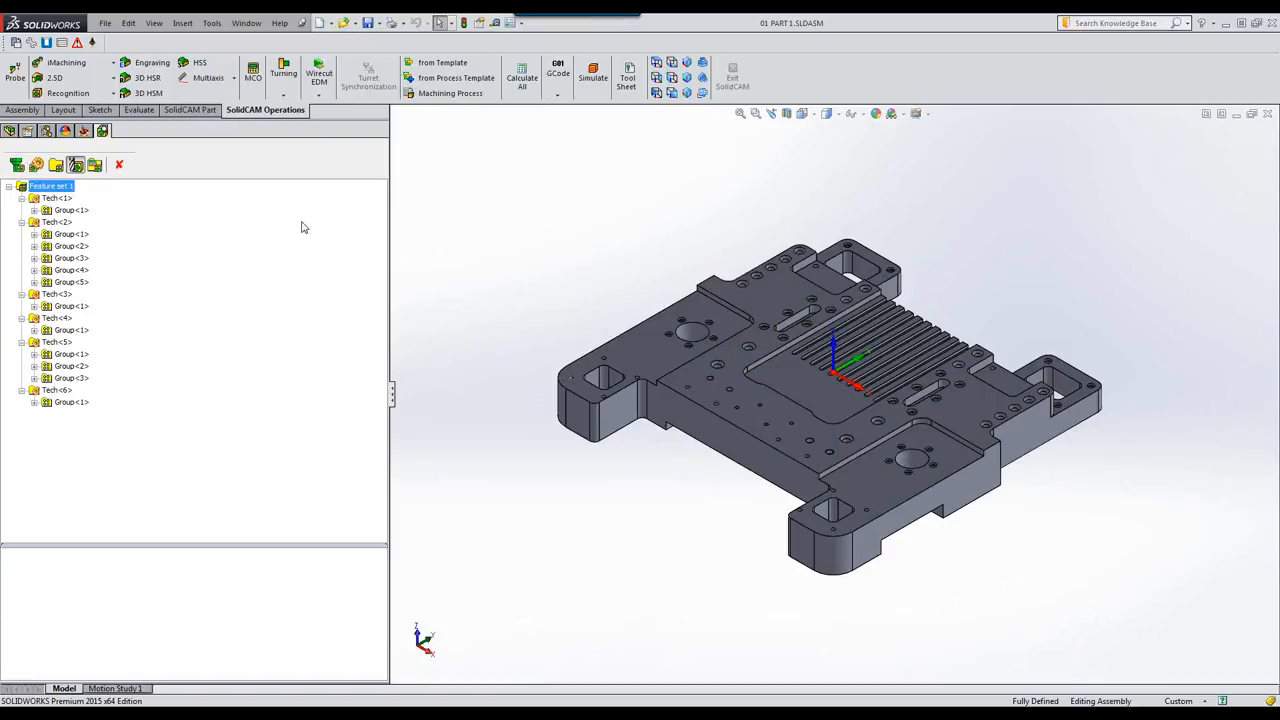
left_click(95, 165)
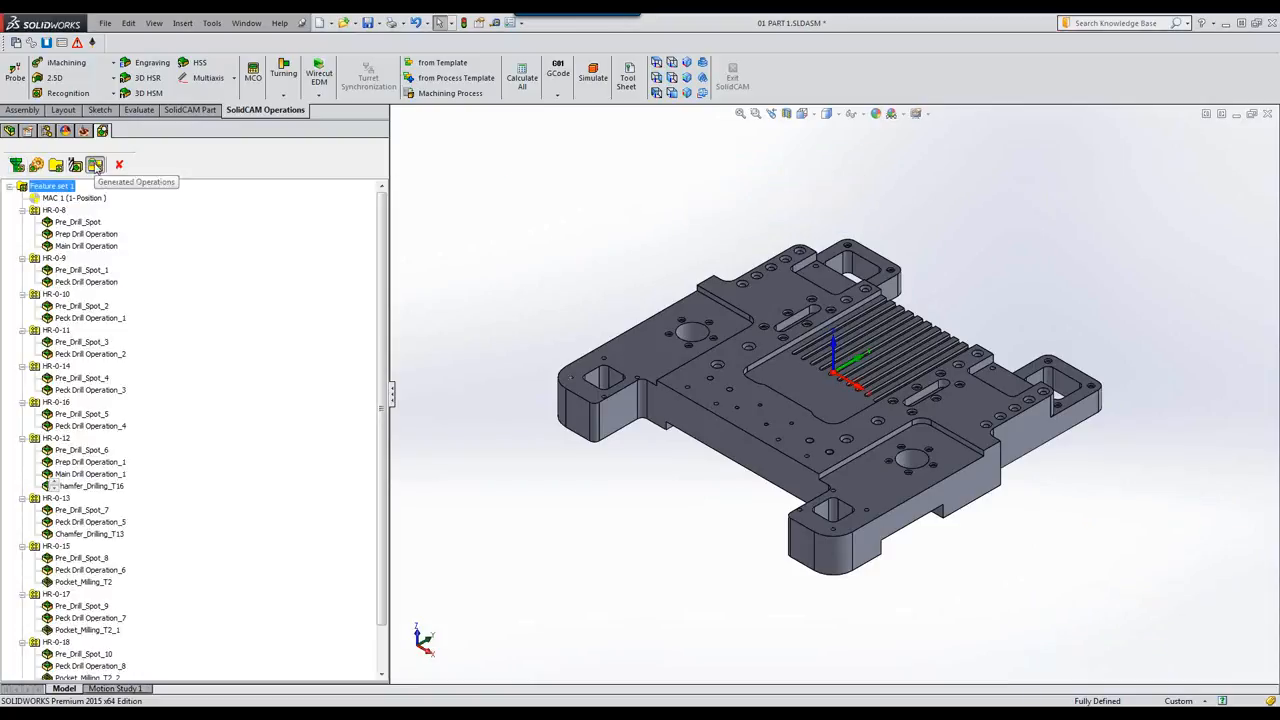
left_click(118, 164)
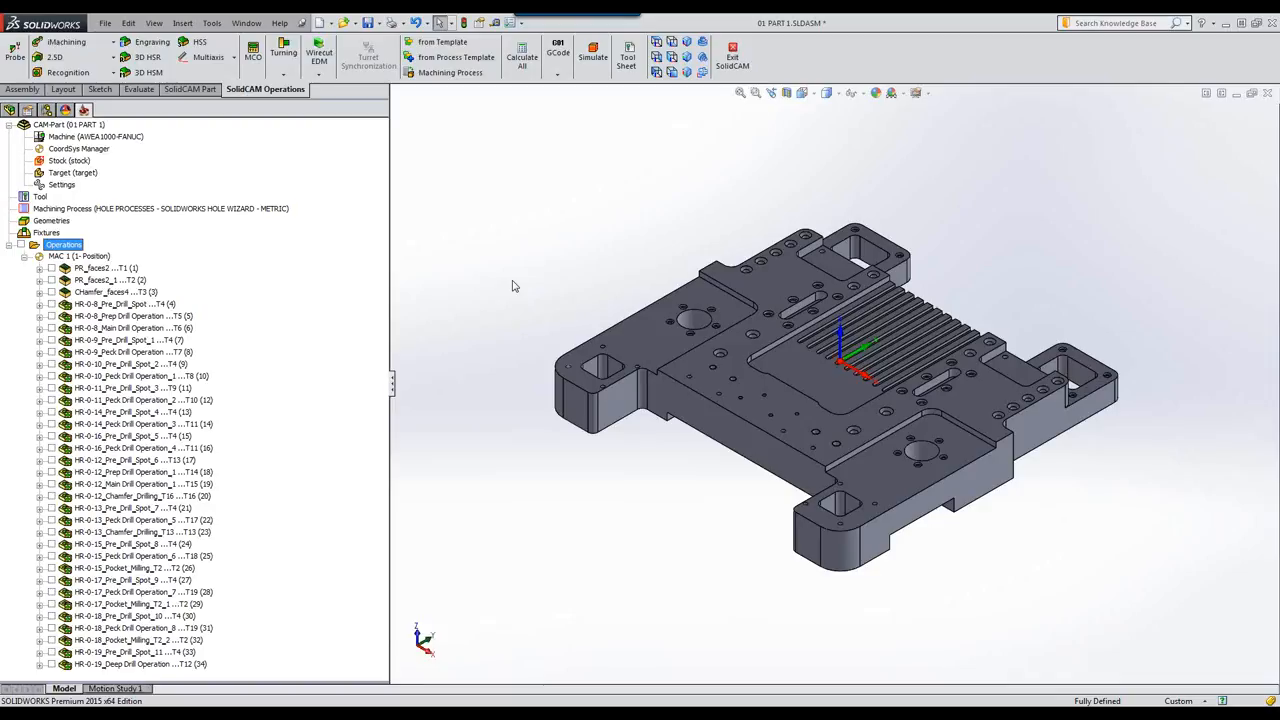
Start Holes Recognition + Technology for the operations with the SHR database and open its Technology Database
right_click(74, 252)
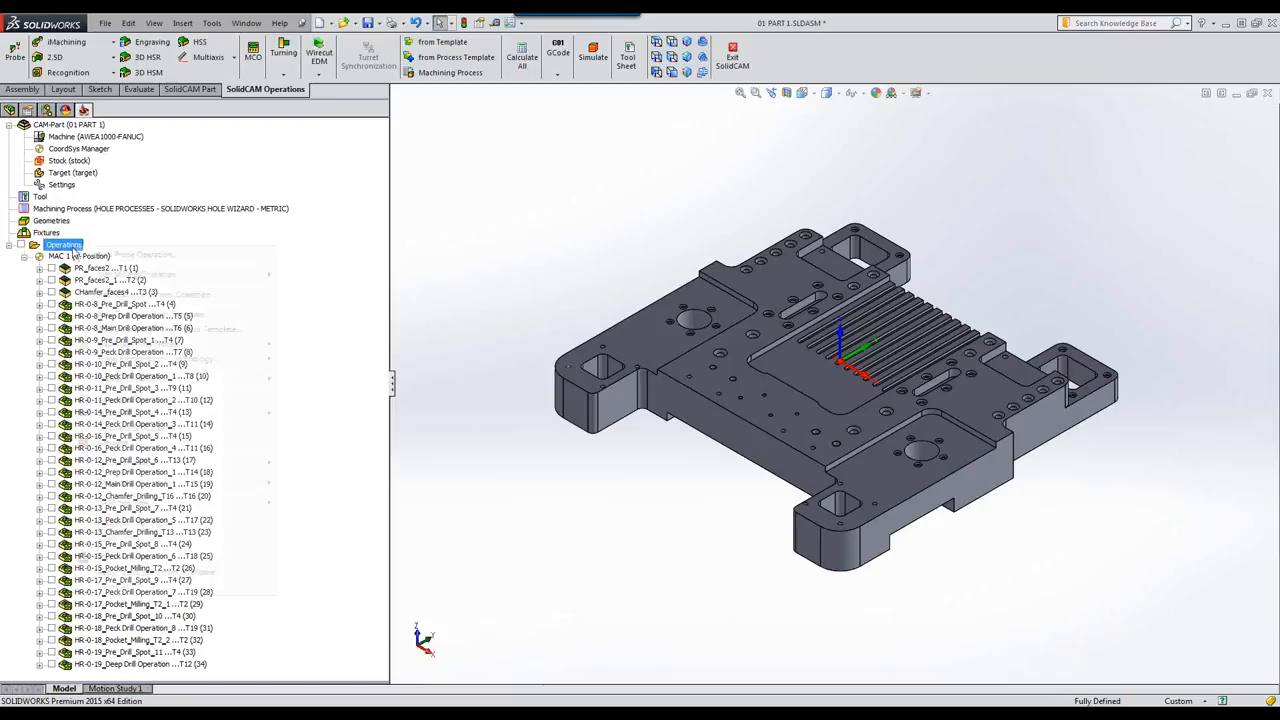
mouse_move(159, 366)
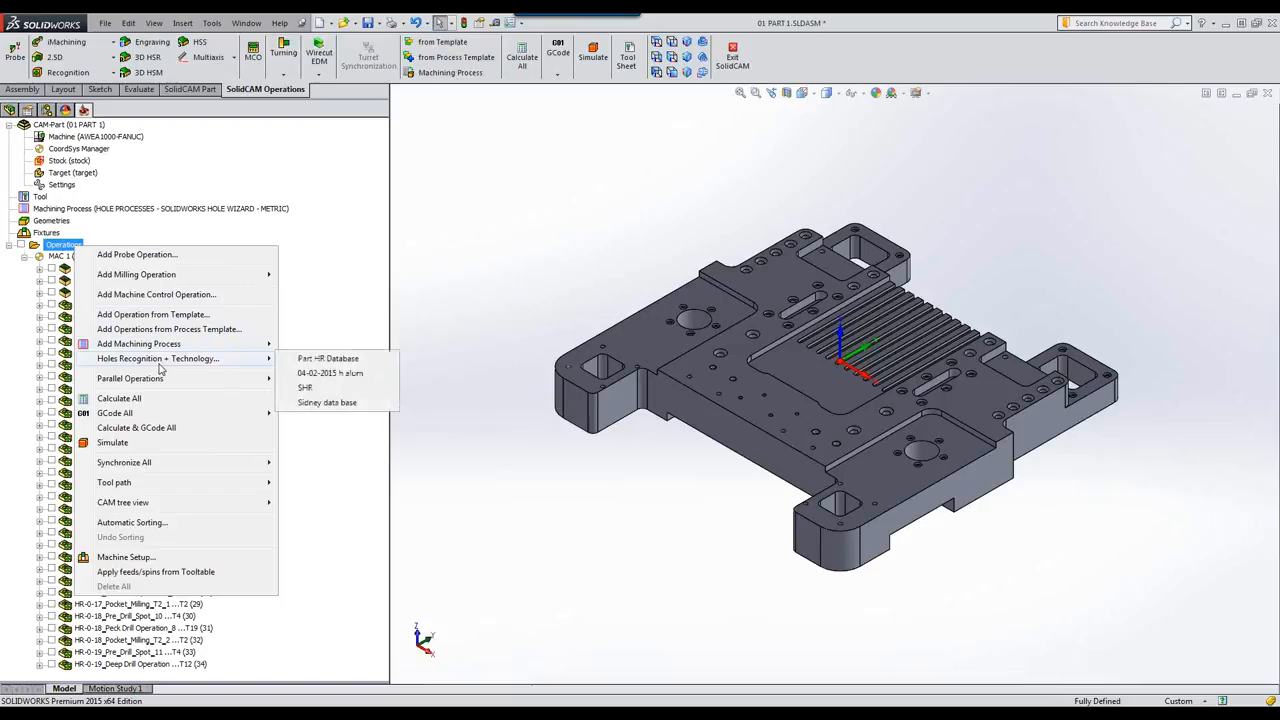
left_click(319, 389)
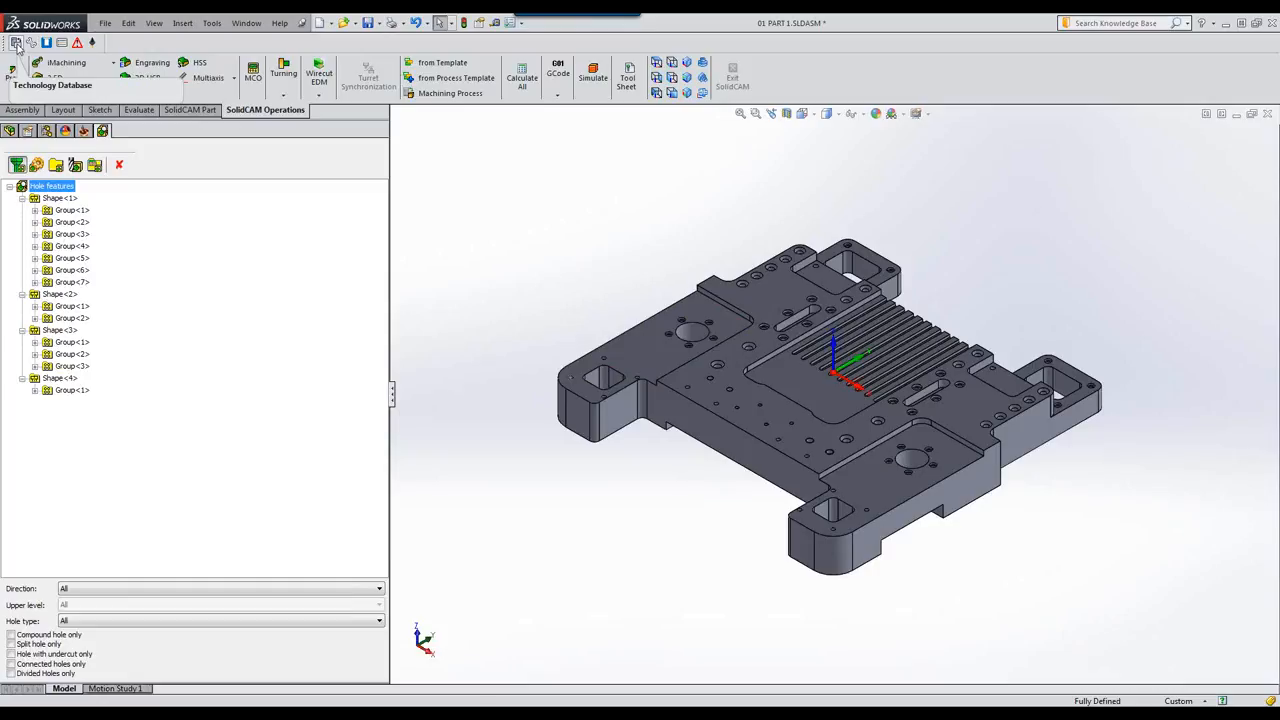
left_click(16, 46)
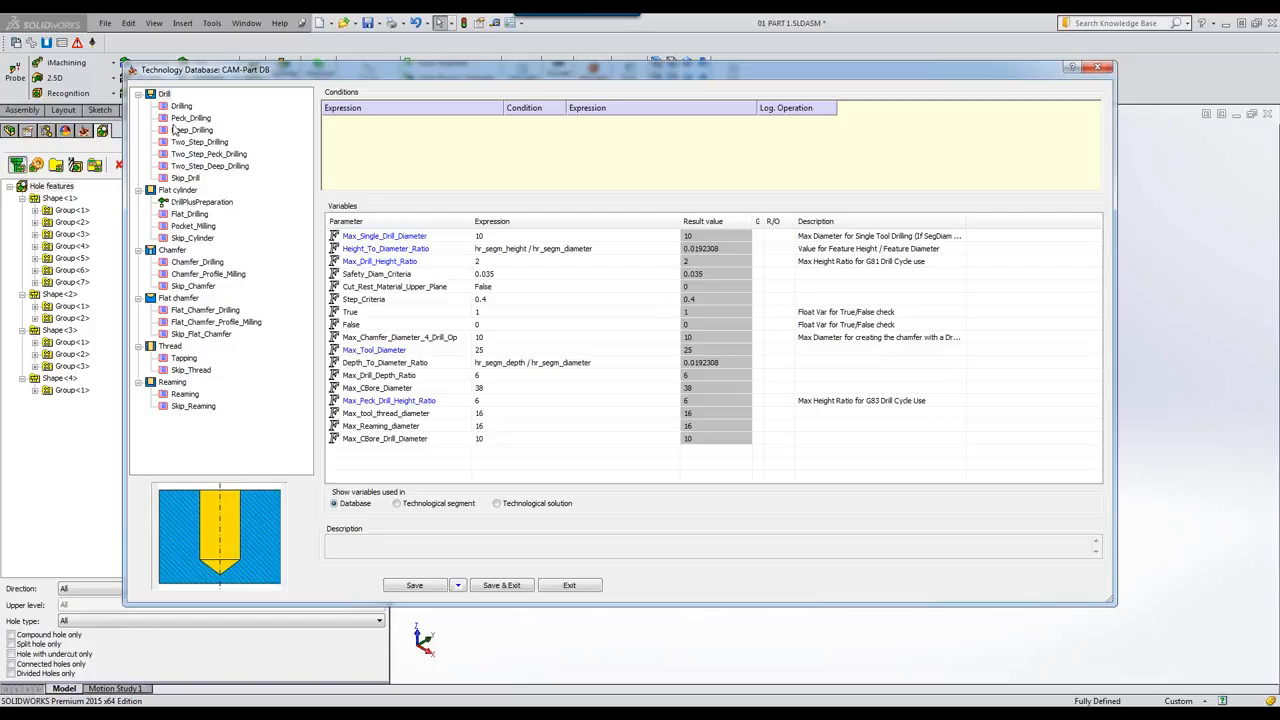
Examine the conditions and variables of the Drilling, Peck_Drilling and Deep_Drilling technologies
left_click(182, 107)
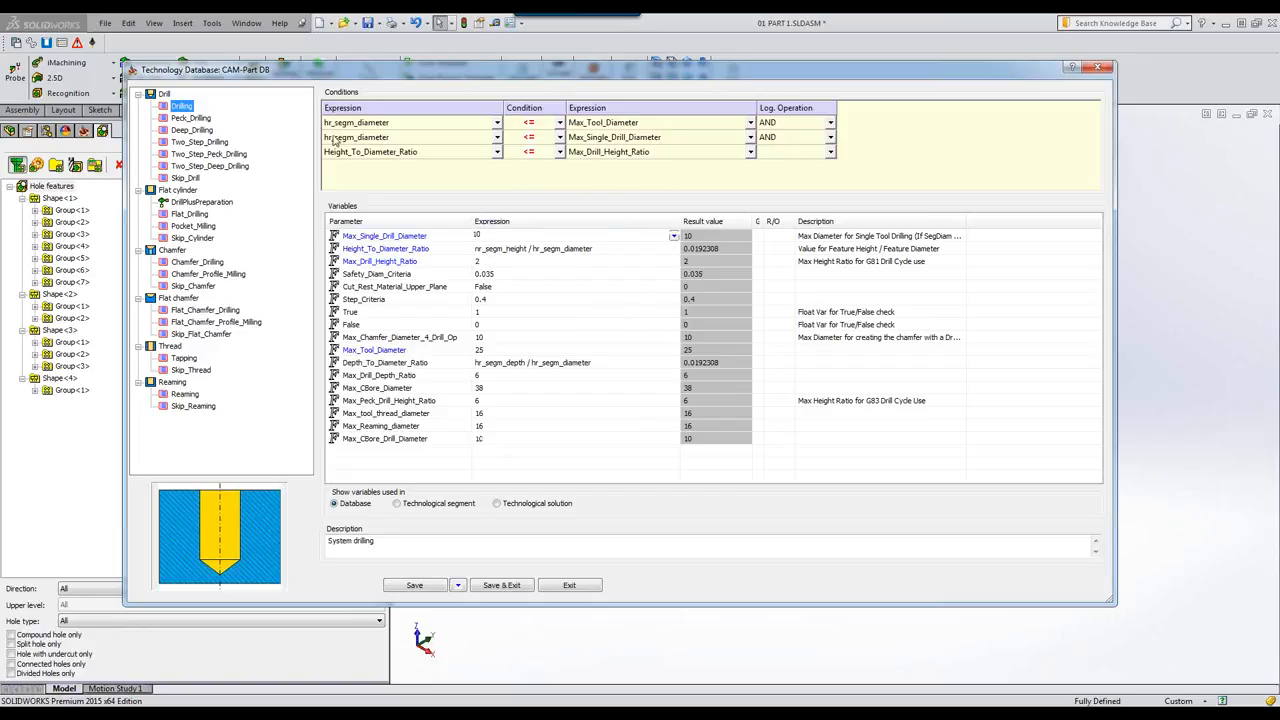
left_click(192, 118)
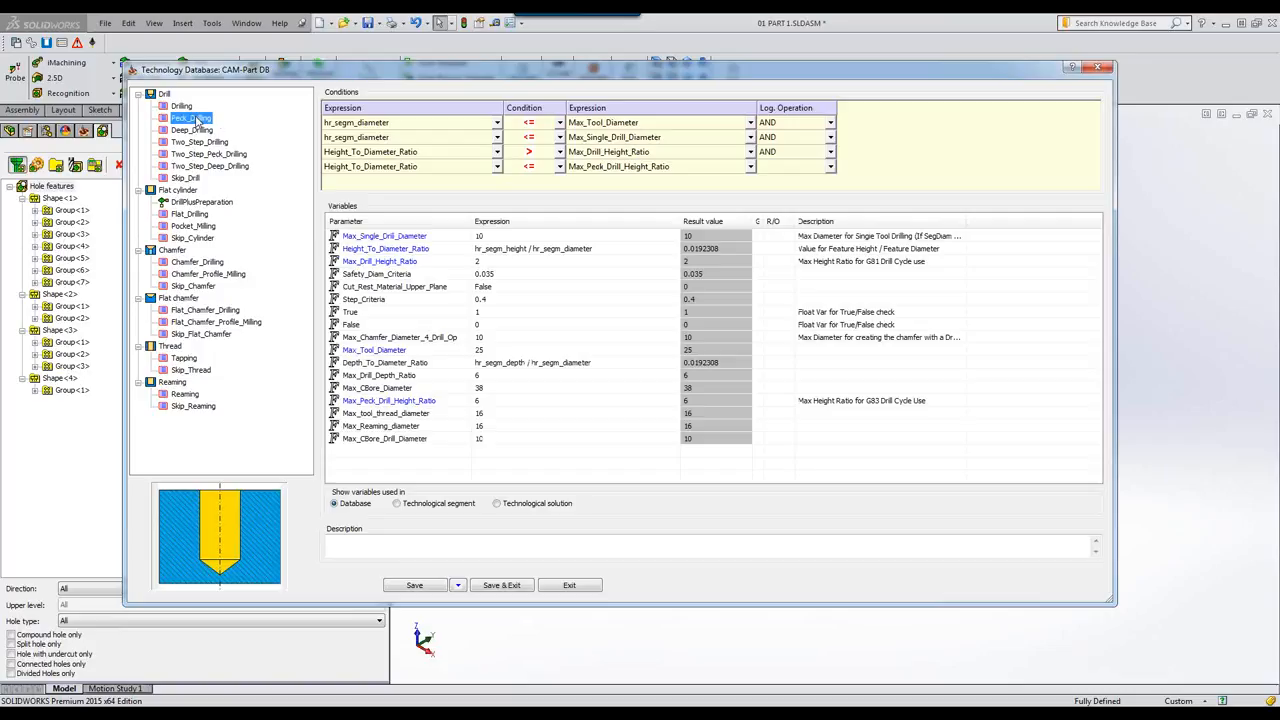
left_click(186, 132)
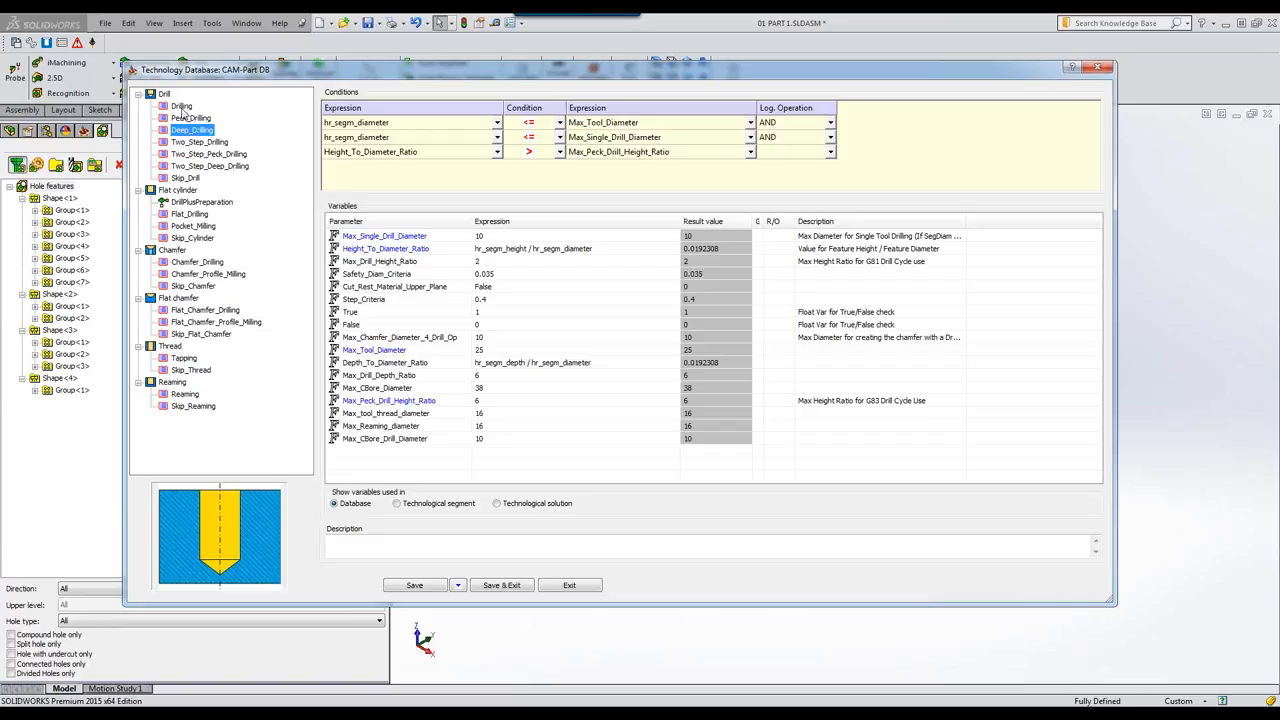
Open the Drilling technology for editing to examine its Pre_Drill_Spot operation and parameters, and exit without saving
right_click(182, 108)
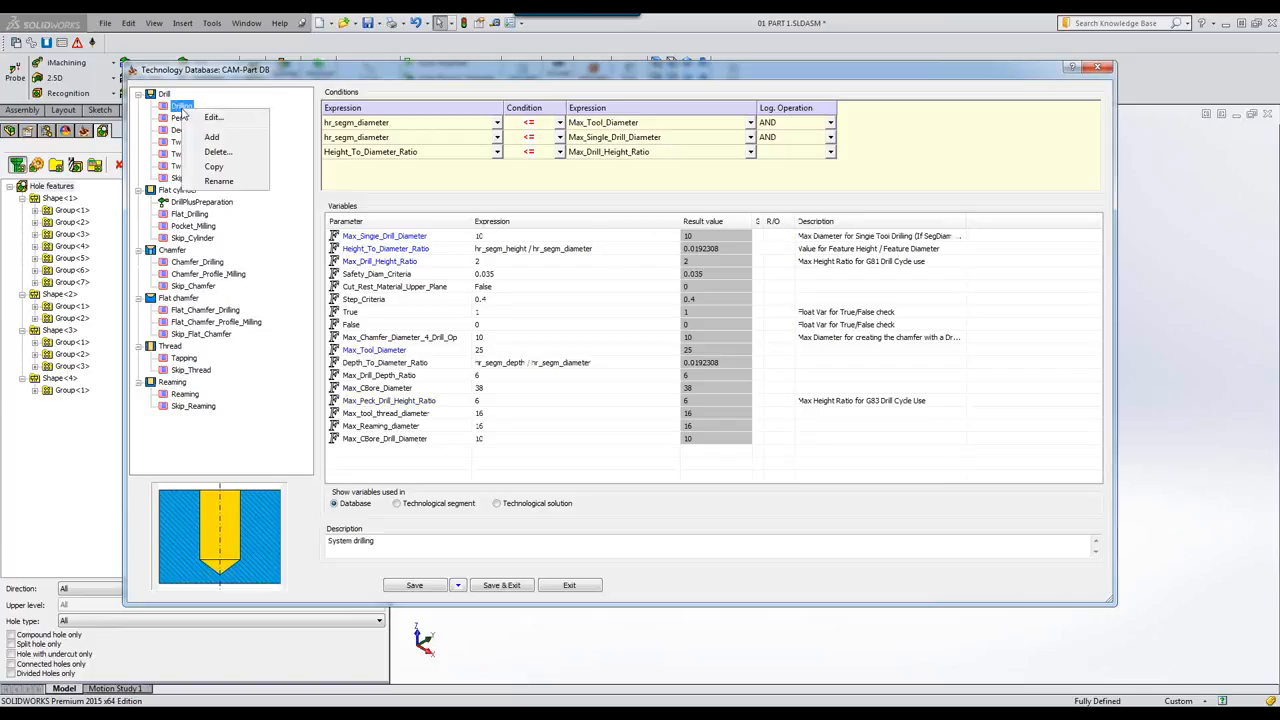
left_click(215, 119)
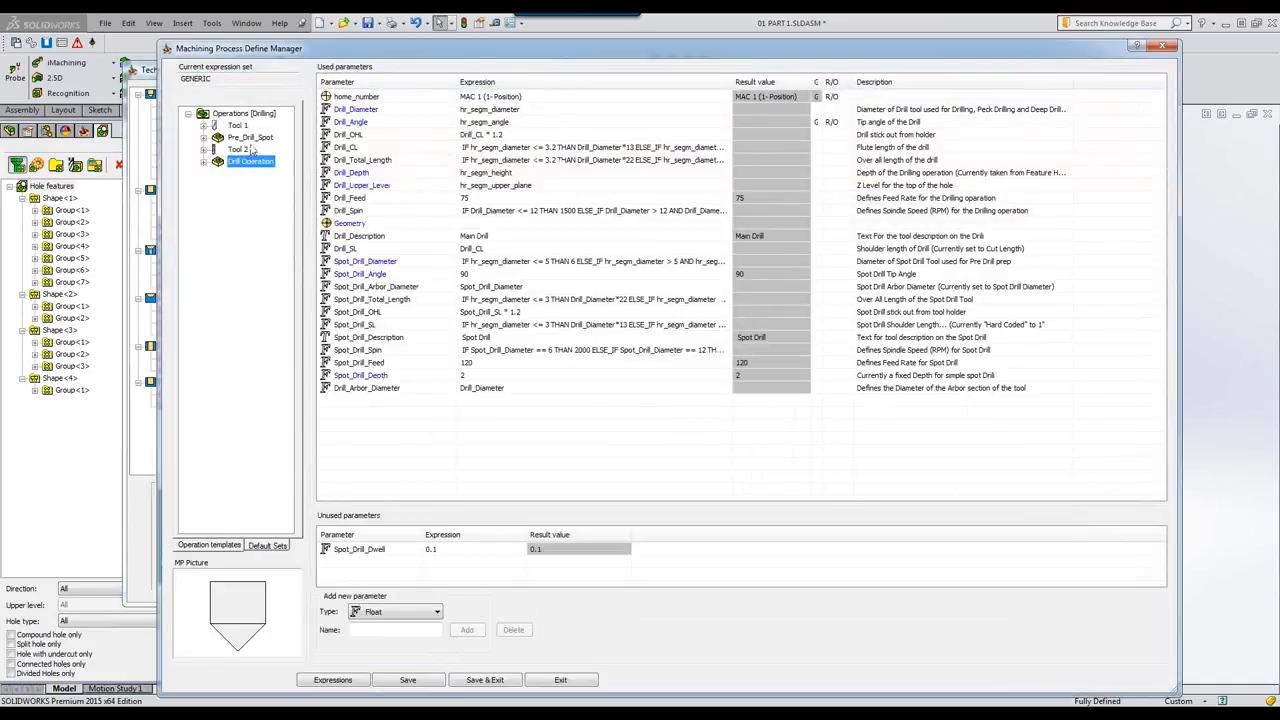
left_click(550, 131)
left_click(437, 257)
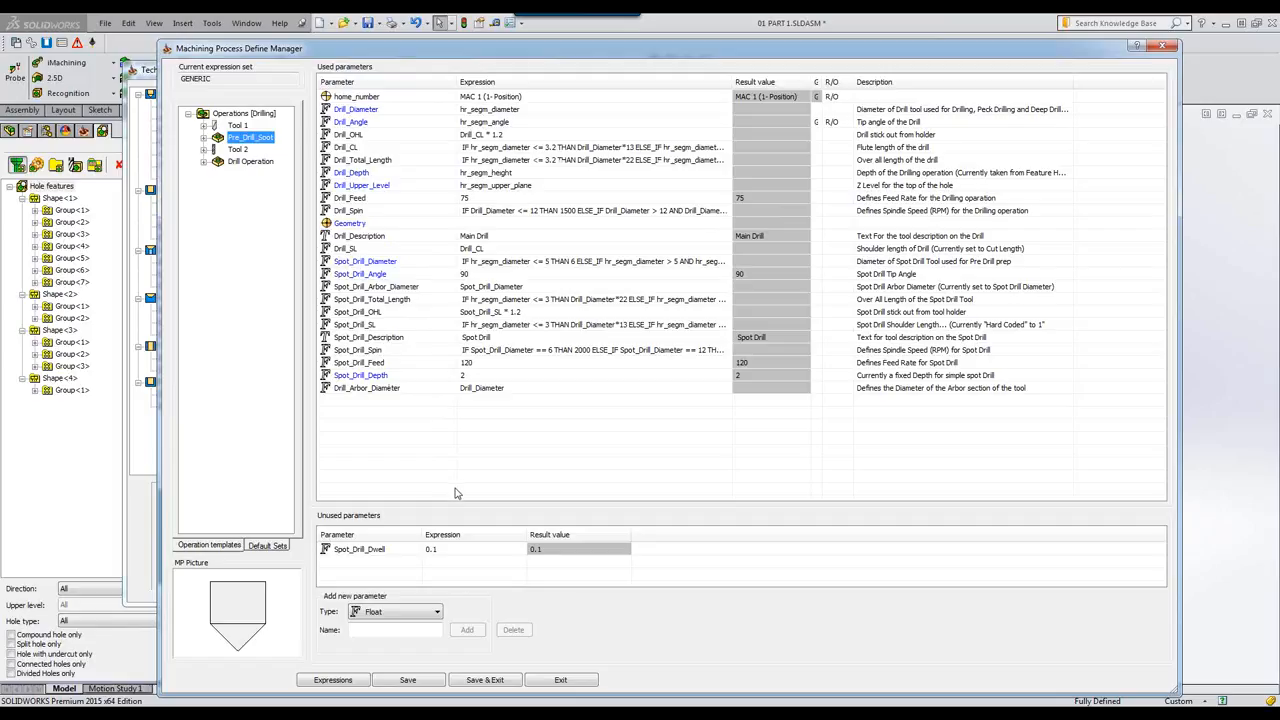
left_click(560, 680)
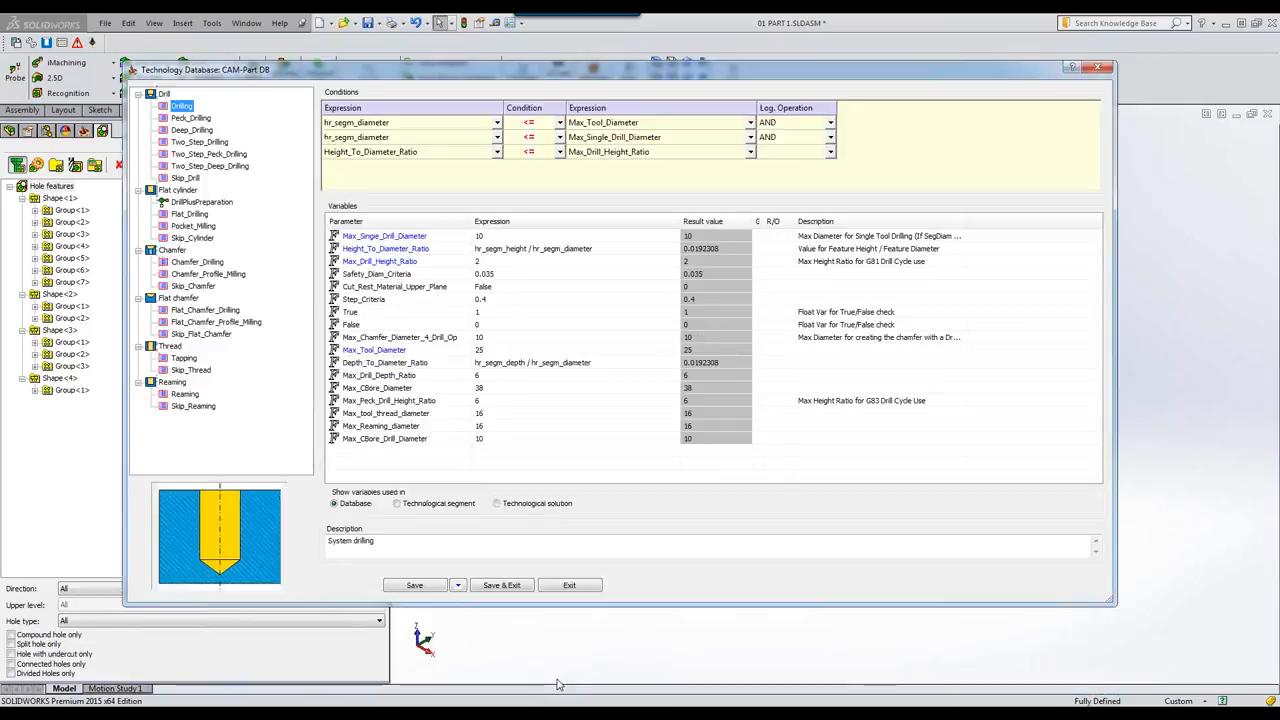
Save a copy of the technology database as stainless and exit the Technology Database
left_click(458, 587)
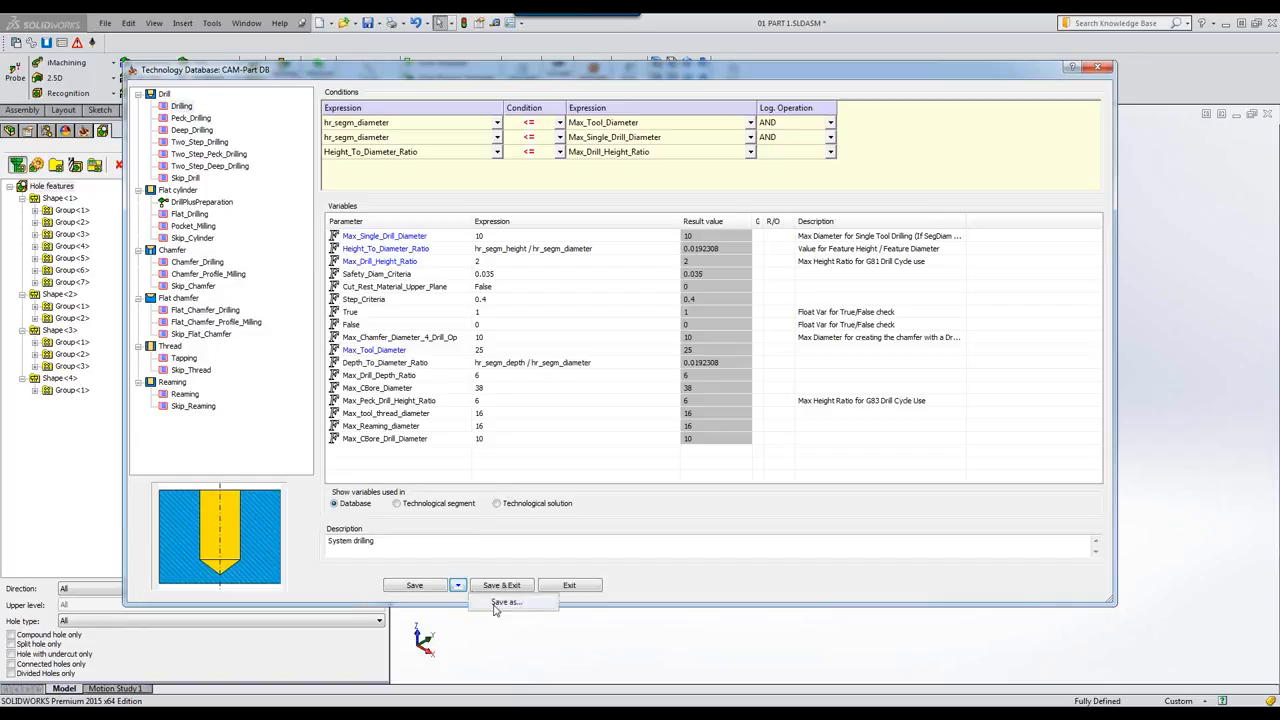
left_click(505, 602)
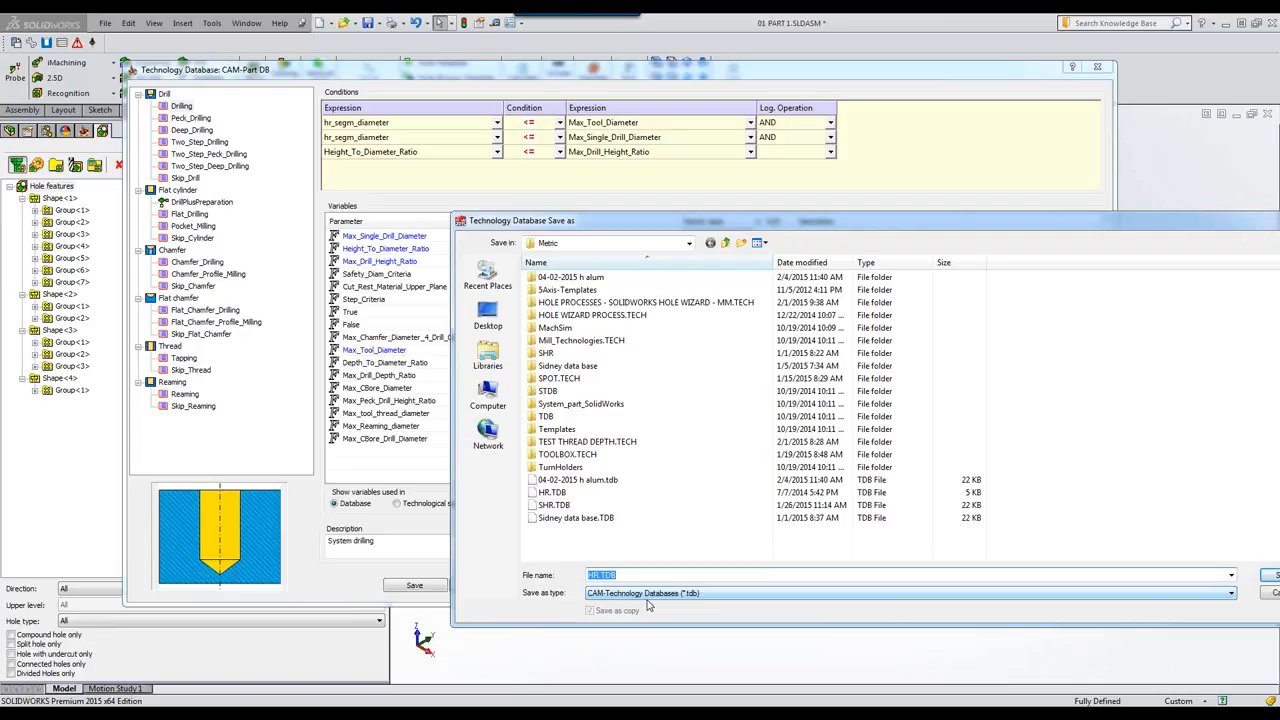
type("stainless")
left_click(1266, 576)
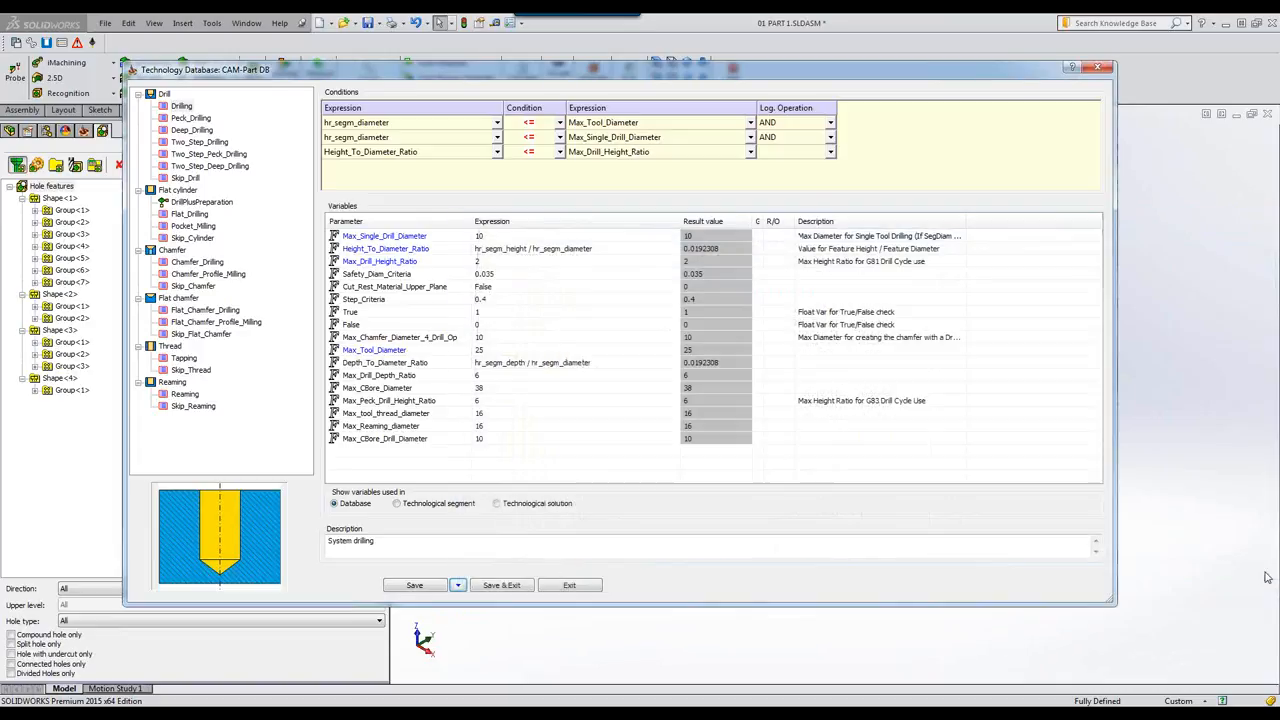
left_click(568, 585)
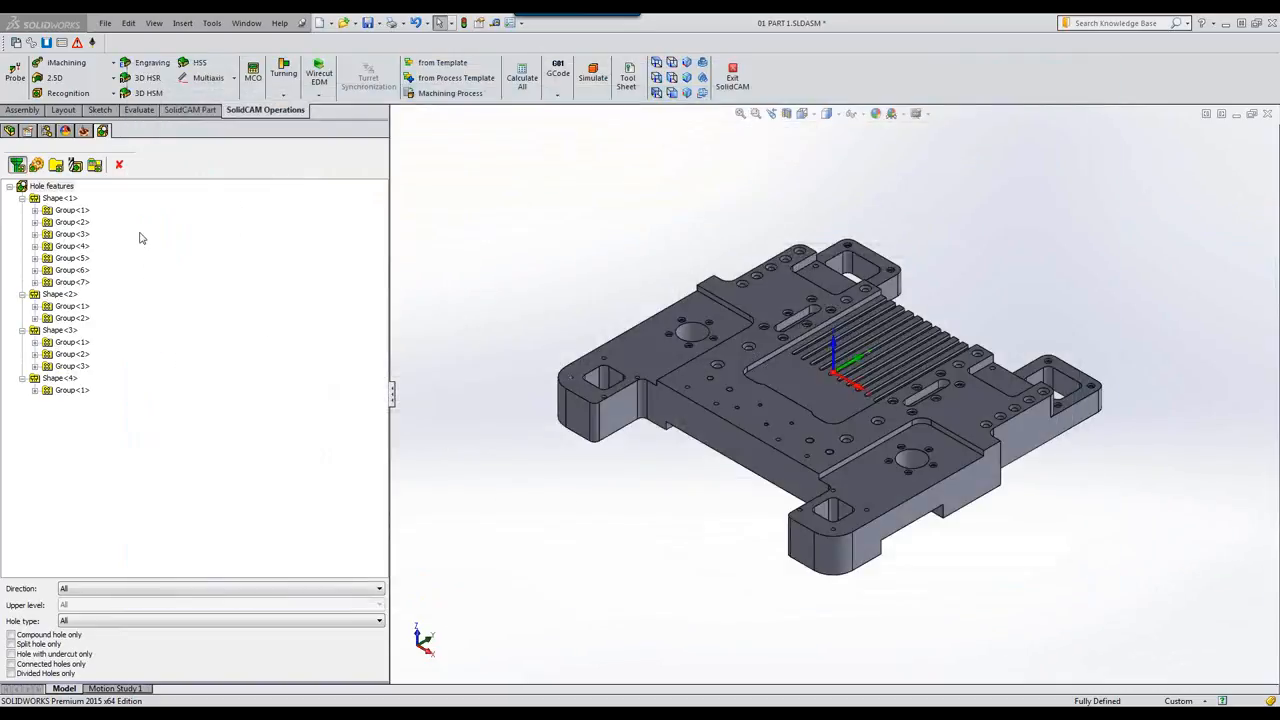
Leave the hole recognition and check the technology databases available for Holes Recognition + Technology on the operations
left_click(118, 166)
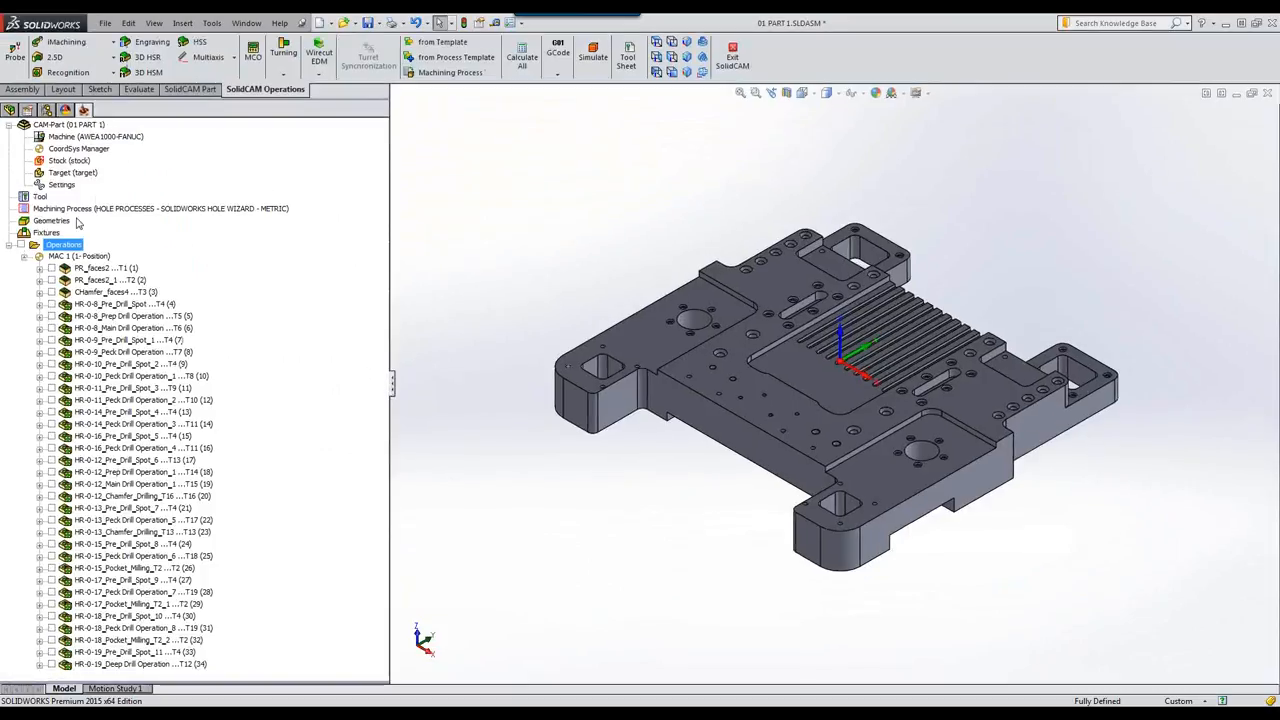
right_click(47, 246)
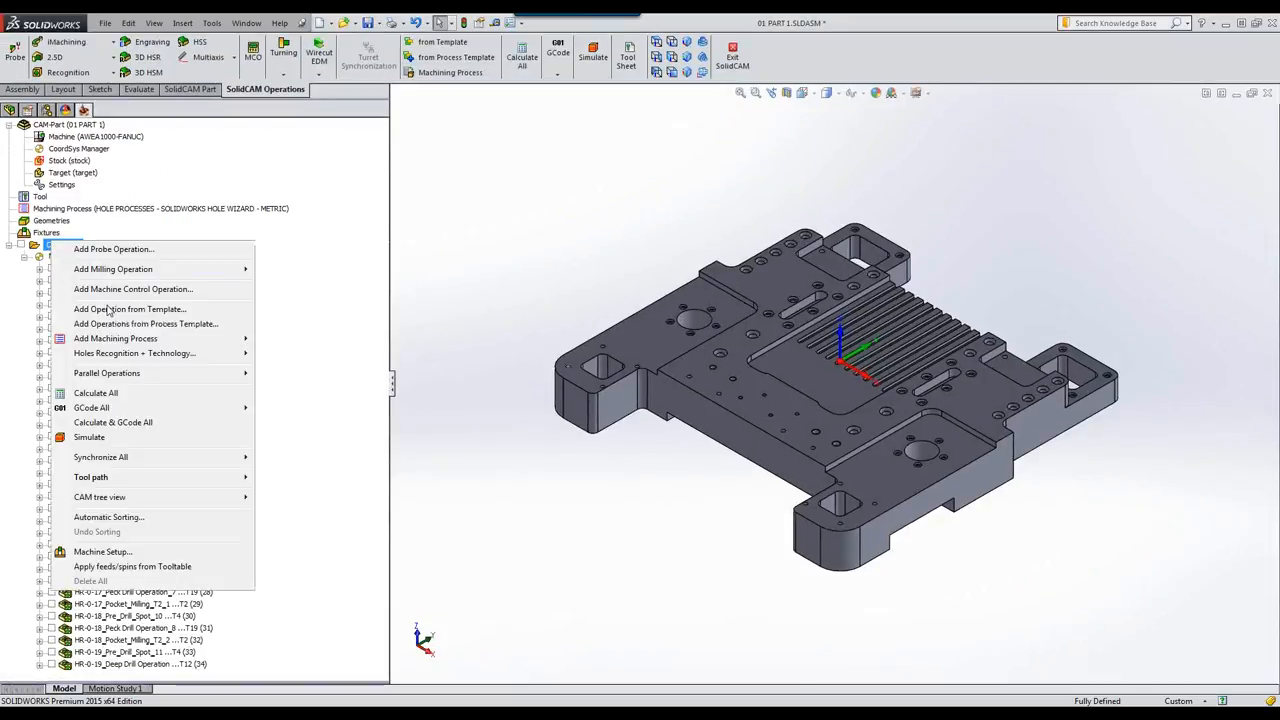
mouse_move(115, 360)
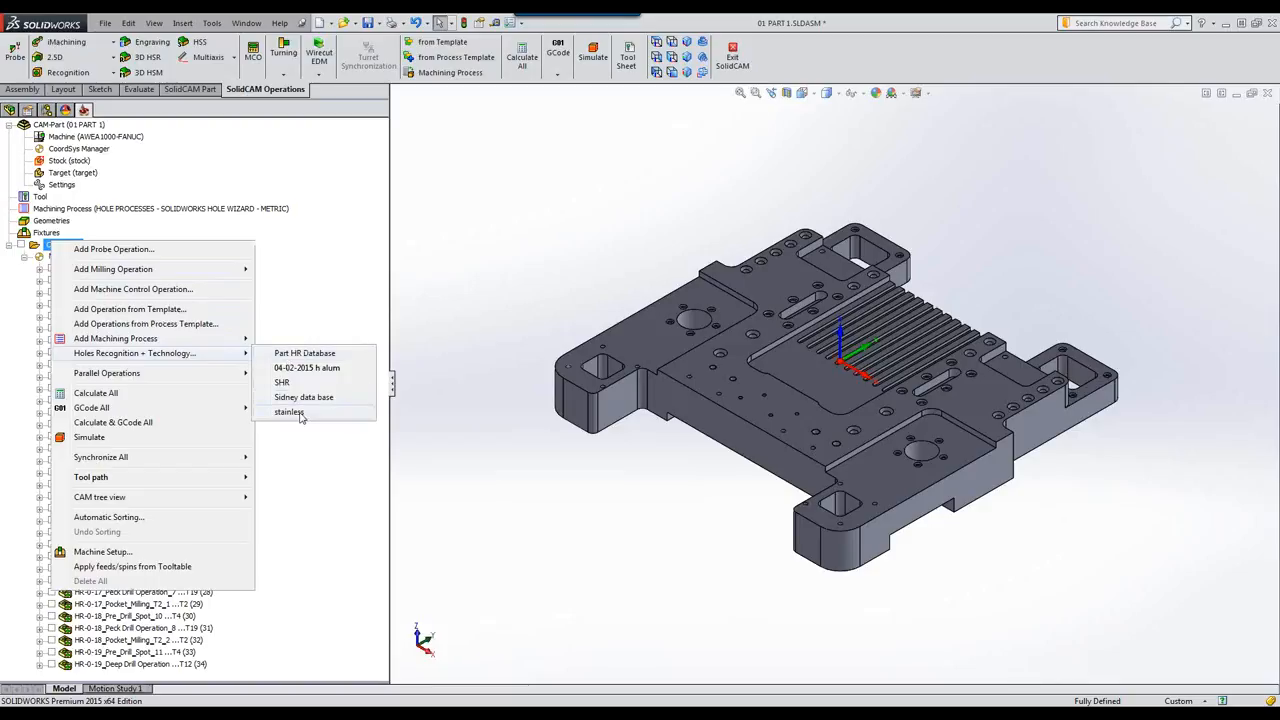
left_click(575, 267)
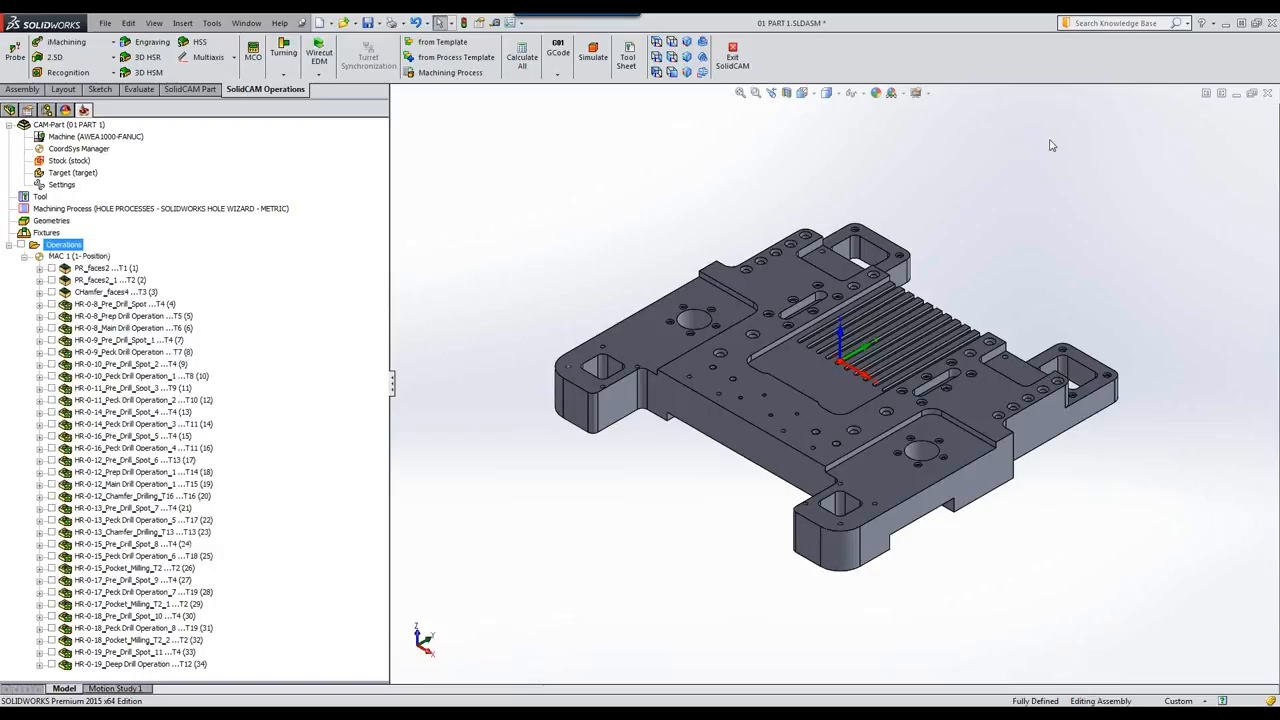
Close 01 PART 1 and open the CAM-Part 02 ELECTRONICSHOUSING MM.prz
left_click(1268, 93)
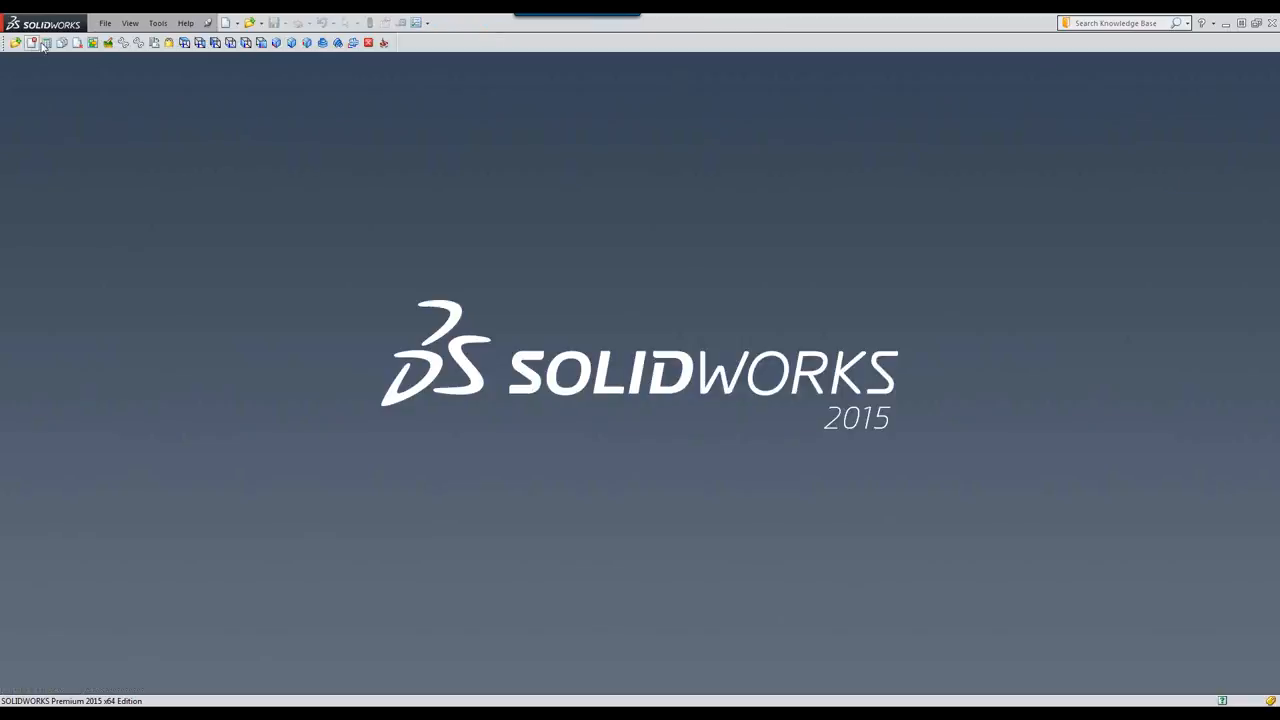
left_click(16, 43)
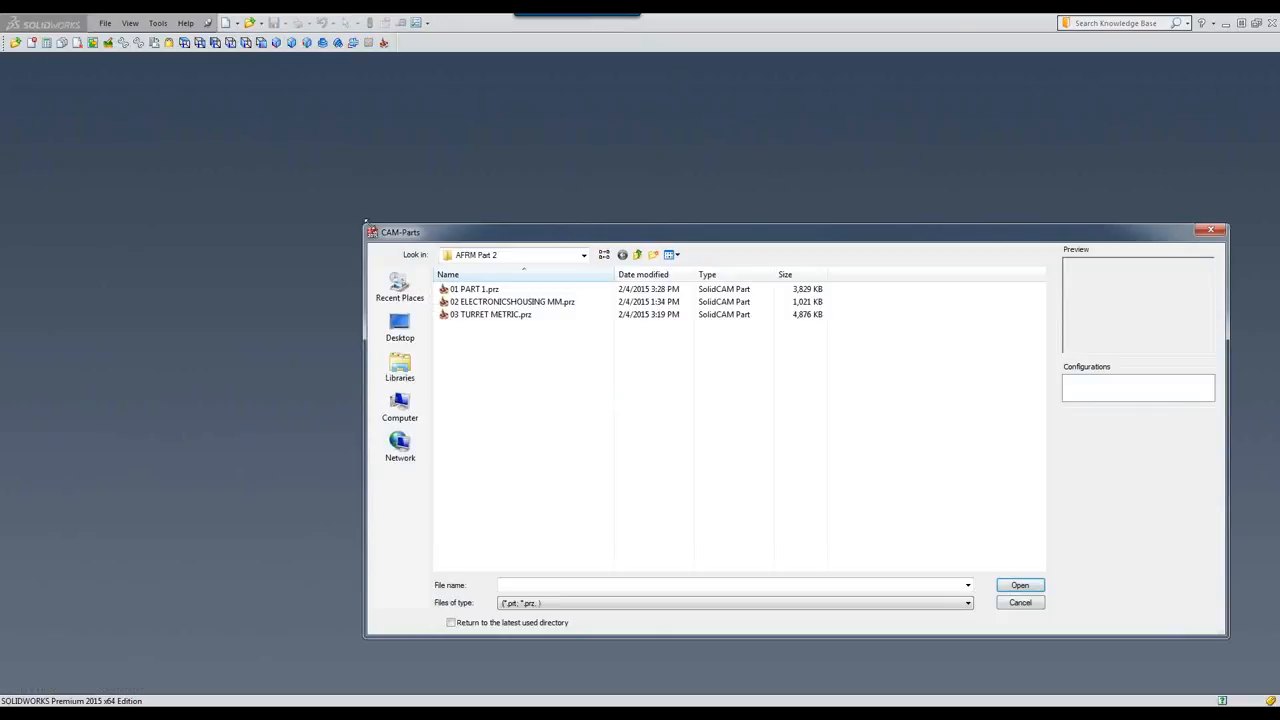
left_click(520, 301)
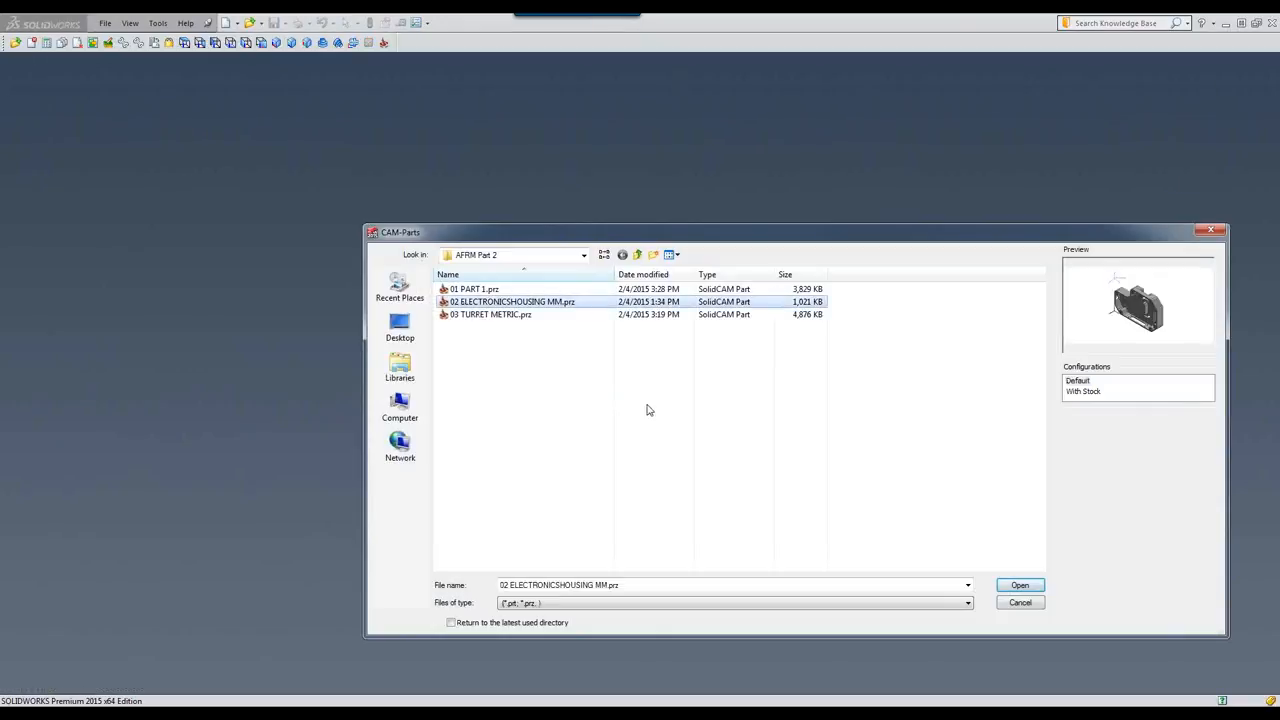
left_click(1015, 585)
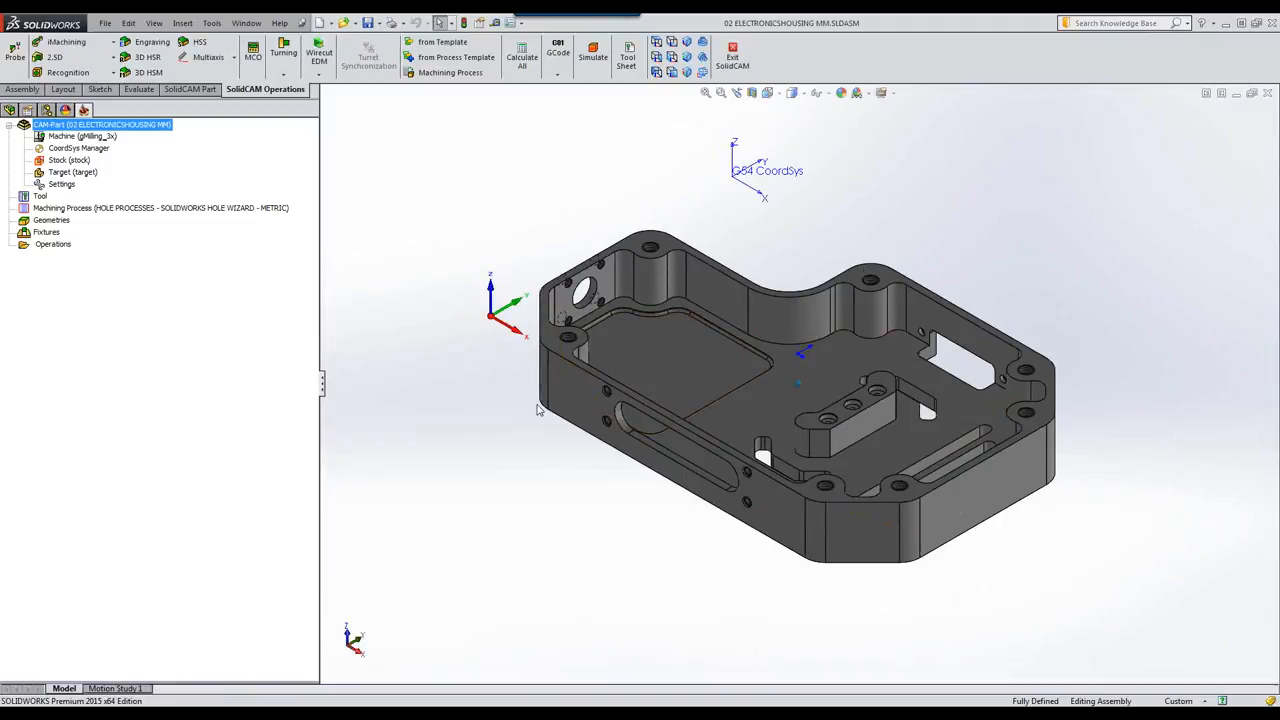
Add coordinate system MAC 2 on the housing's long slotted side face, with its origin at the top center of the model box and default levels
middle_click_drag(474, 412, 560, 434)
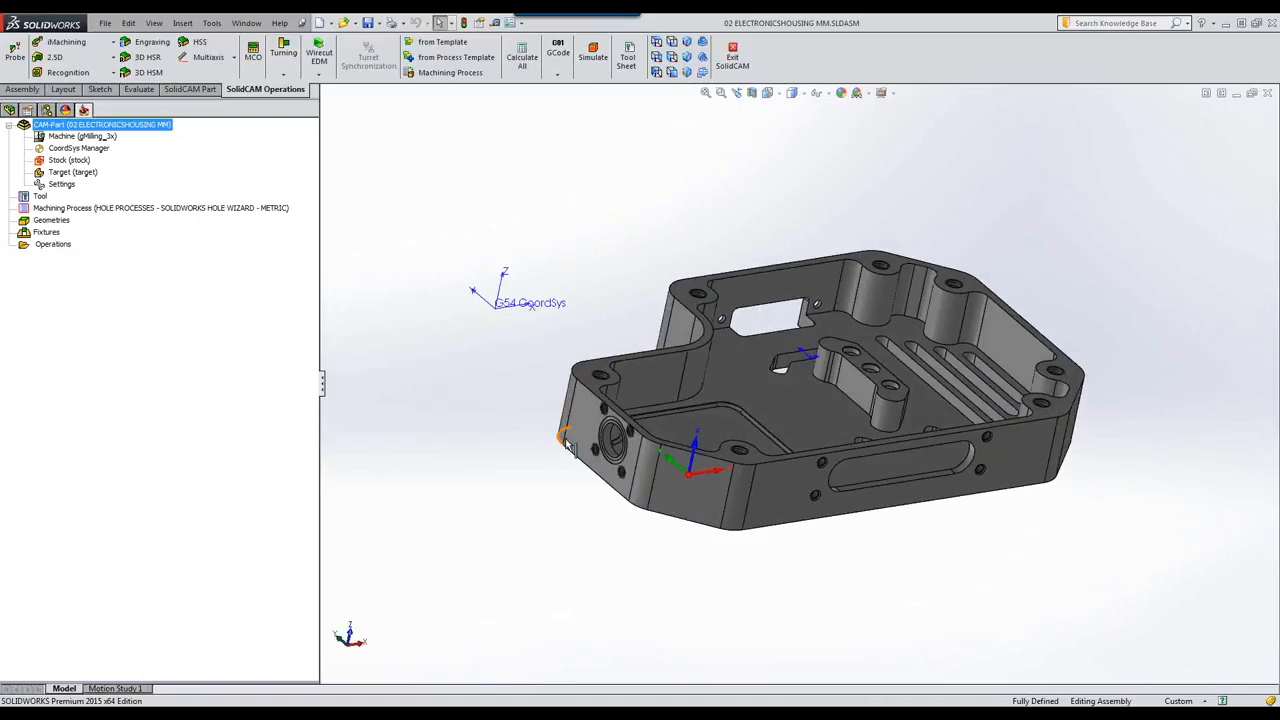
middle_click_drag(470, 412, 468, 408)
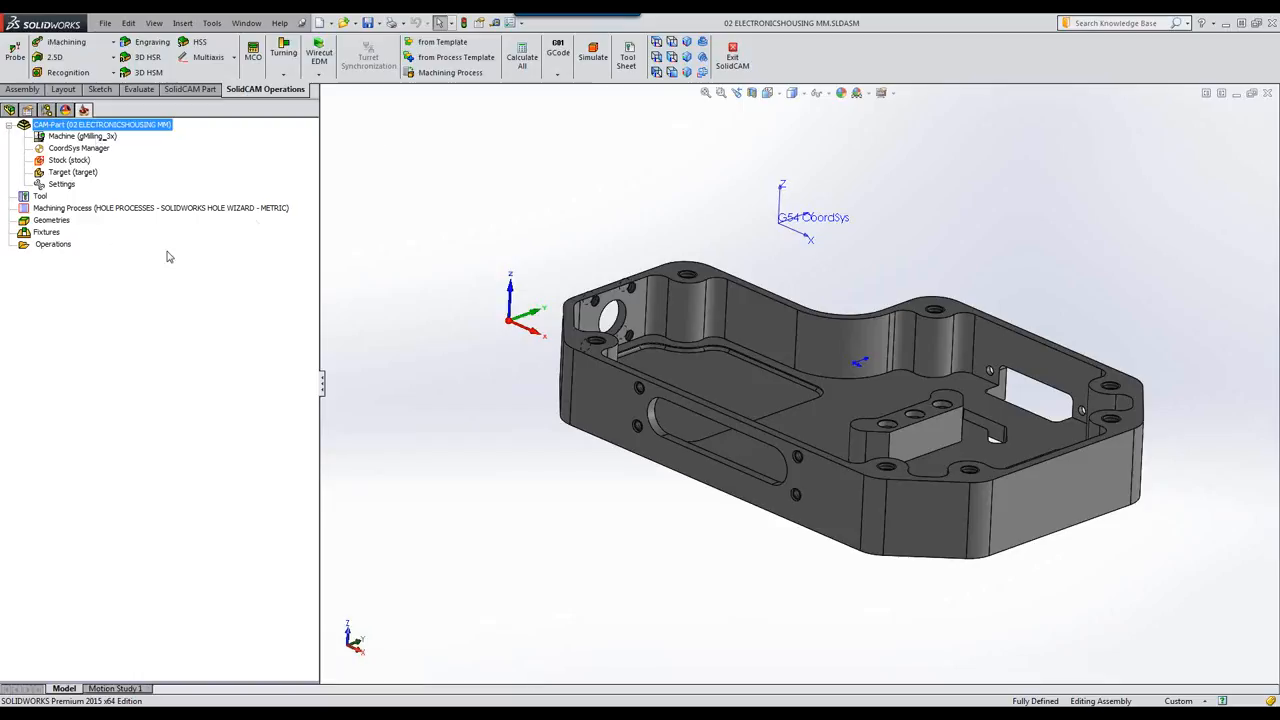
double_click(72, 149)
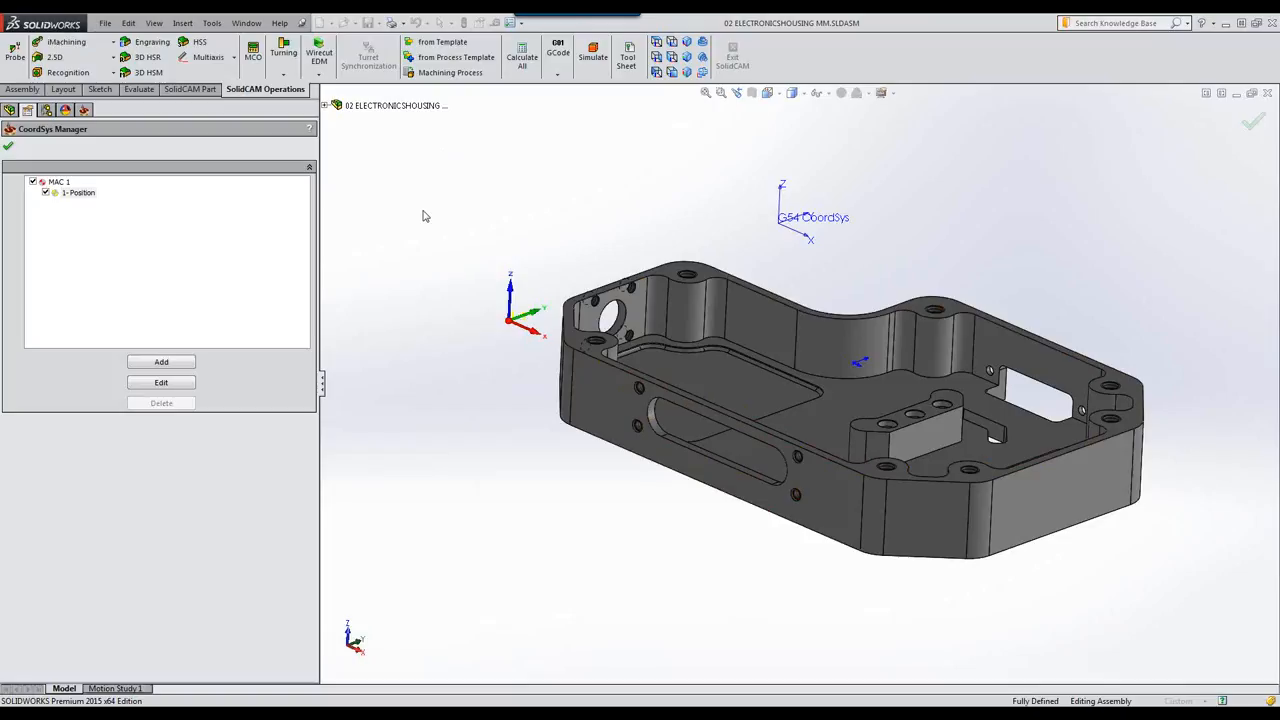
left_click(174, 366)
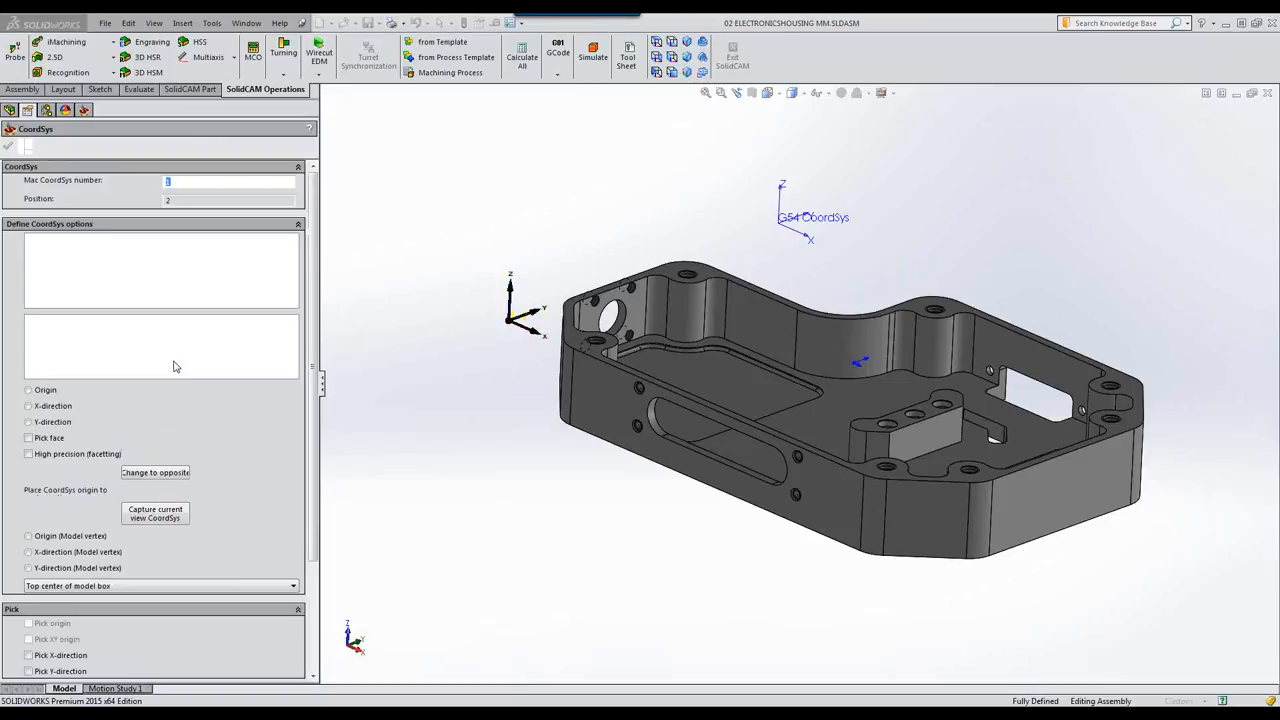
left_click(596, 398)
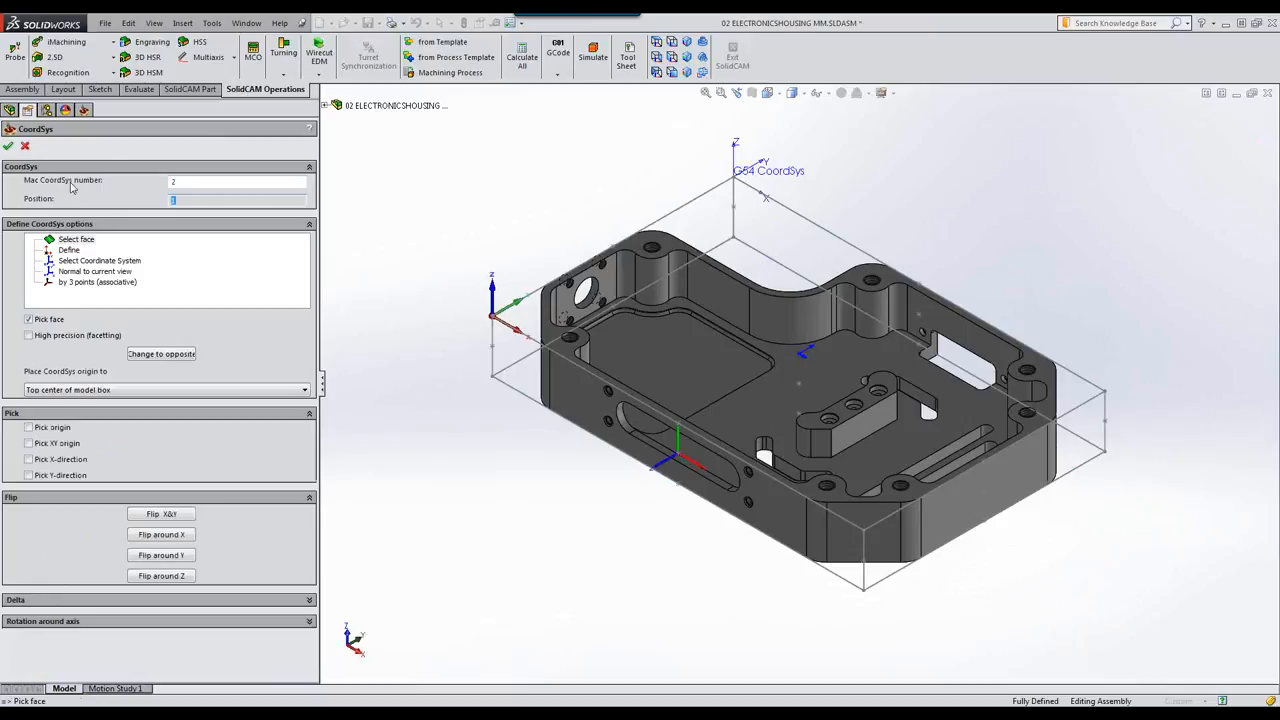
left_click(9, 147)
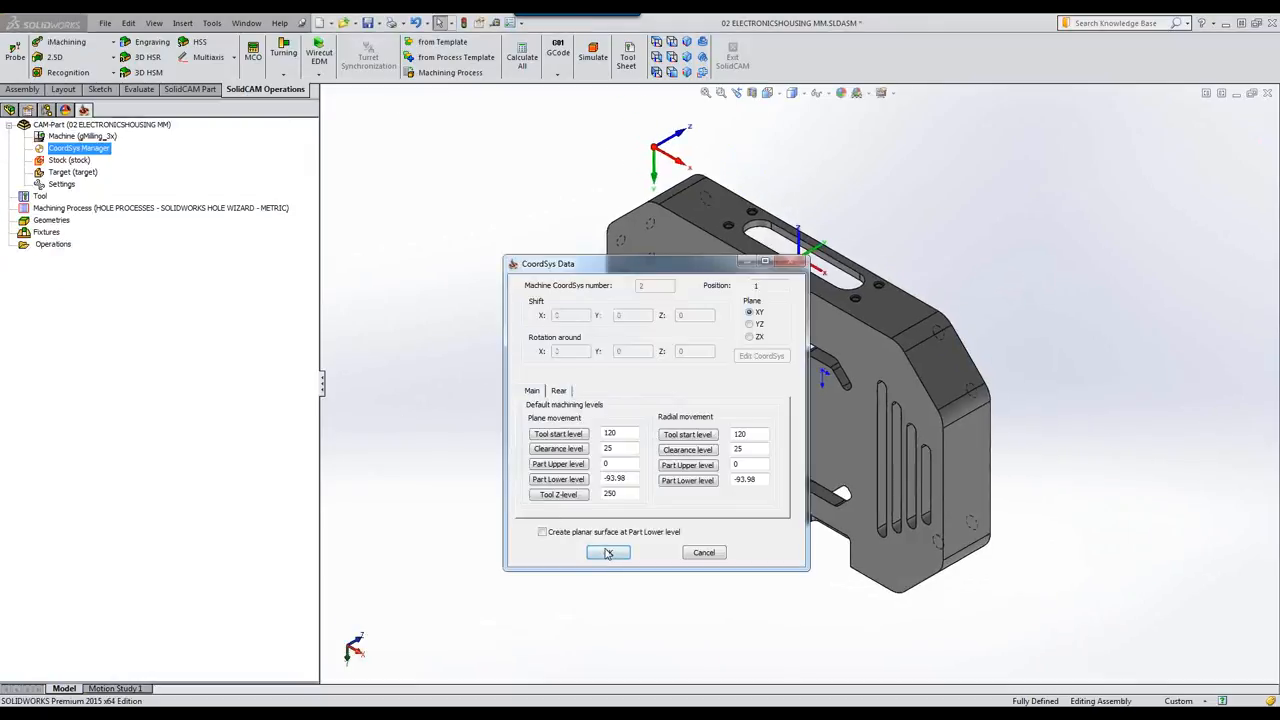
left_click(608, 553)
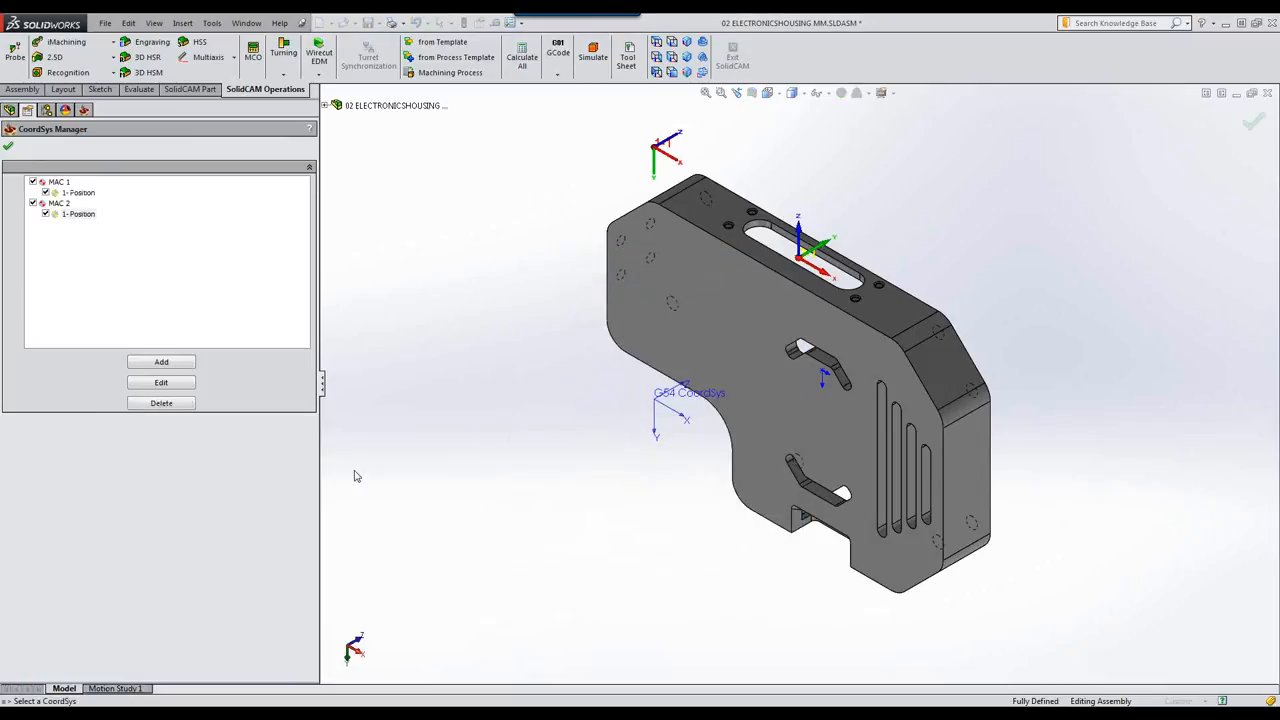
Add coordinate system MAC 3 on the housing's short end face with the round bore, with its origin at the top center of the model box and default levels
left_click(161, 362)
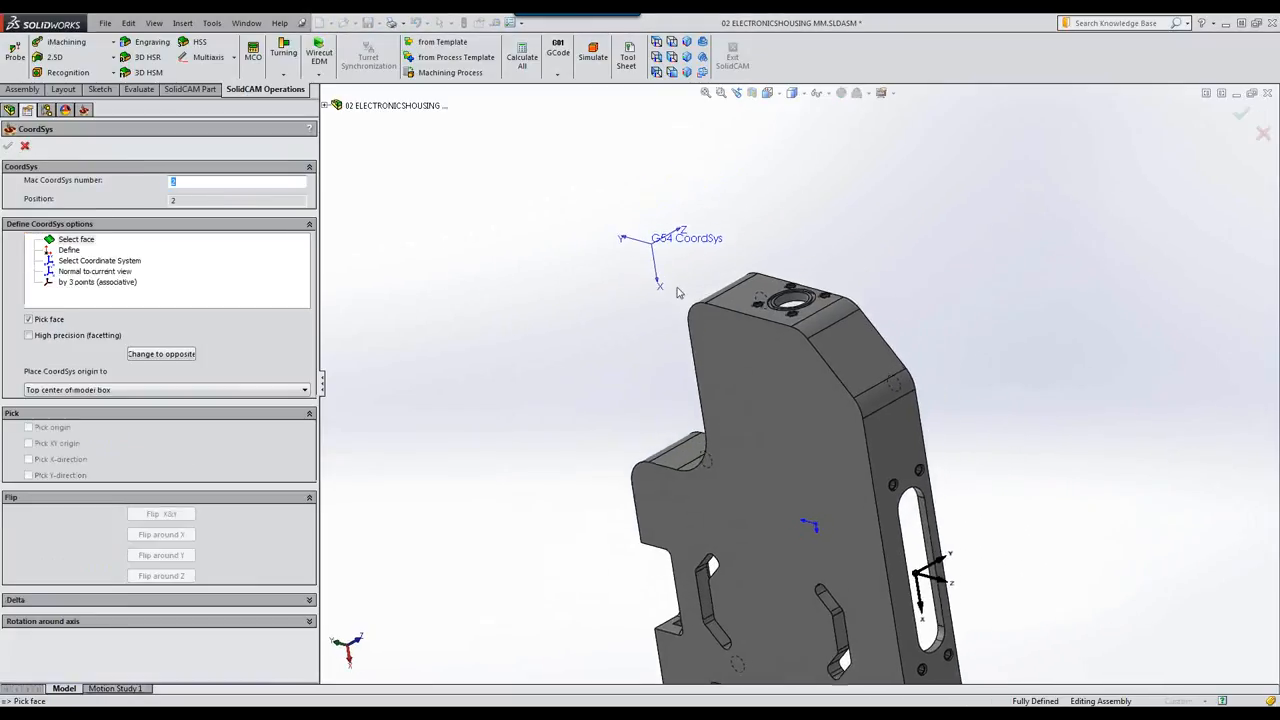
left_click(741, 317)
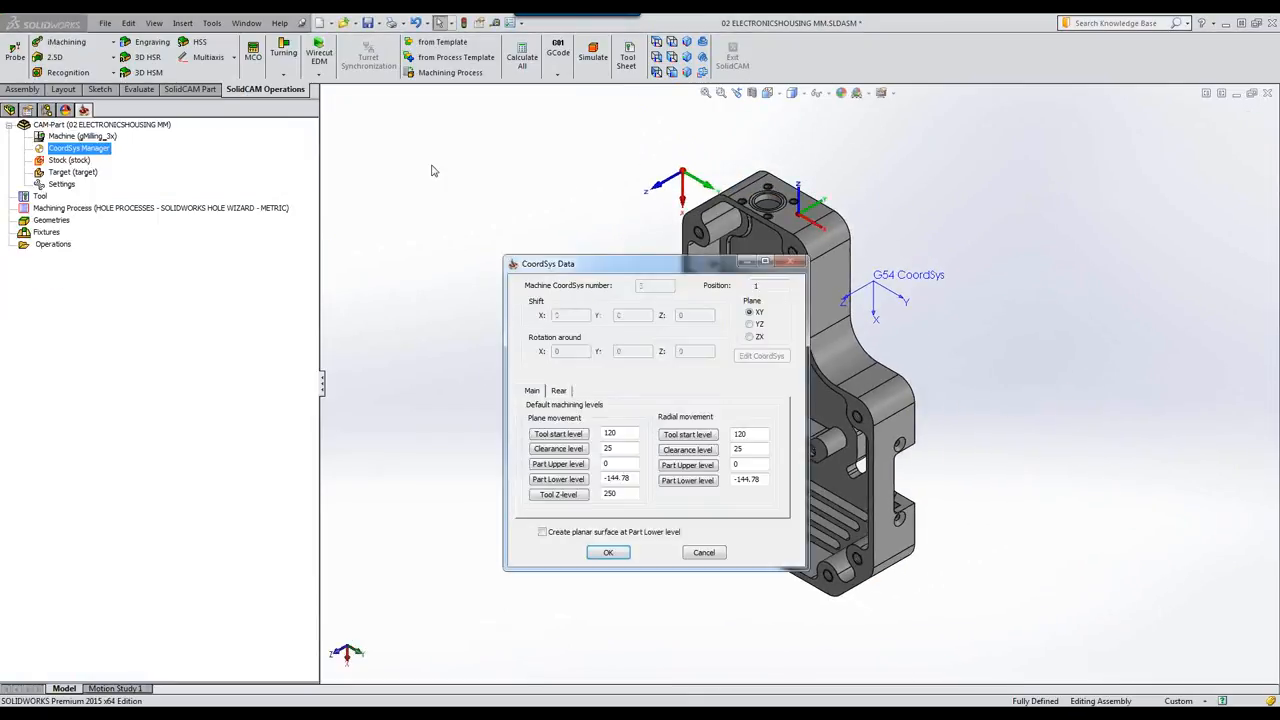
left_click(610, 555)
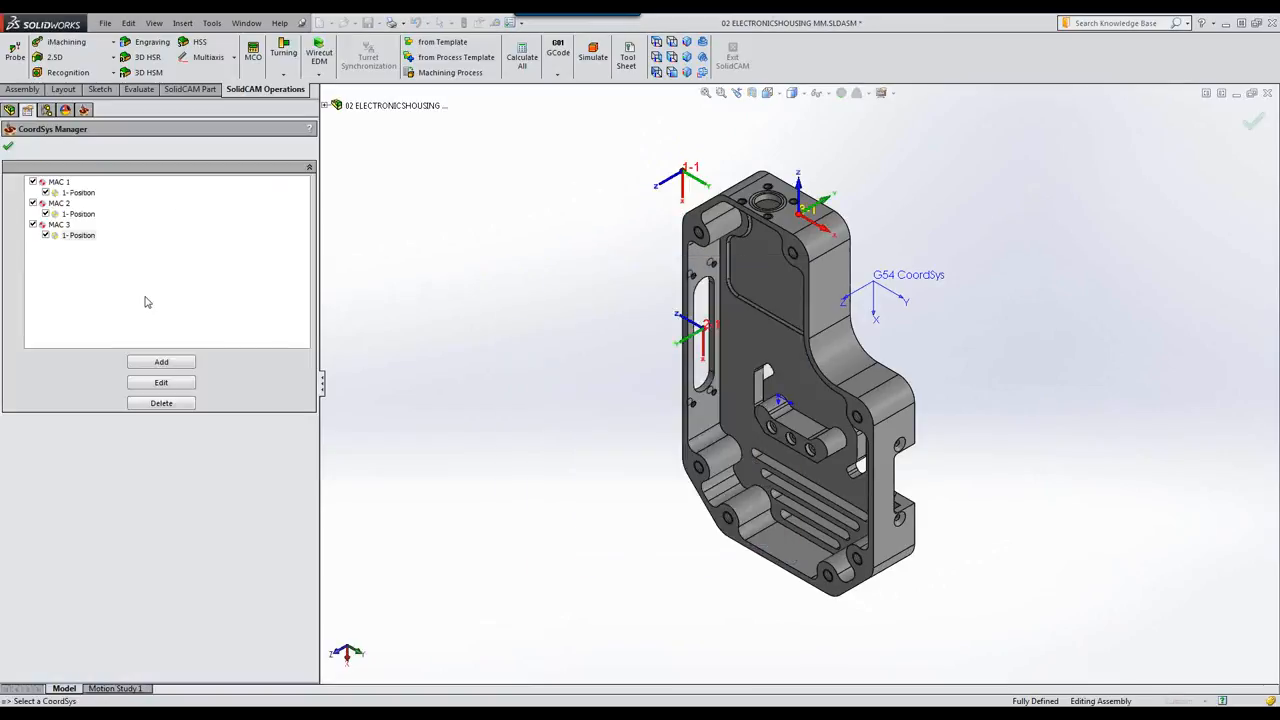
Add coordinate system MAC 4 on the notched side face opposite the long slotted side, keeping the default machining levels
left_click(190, 366)
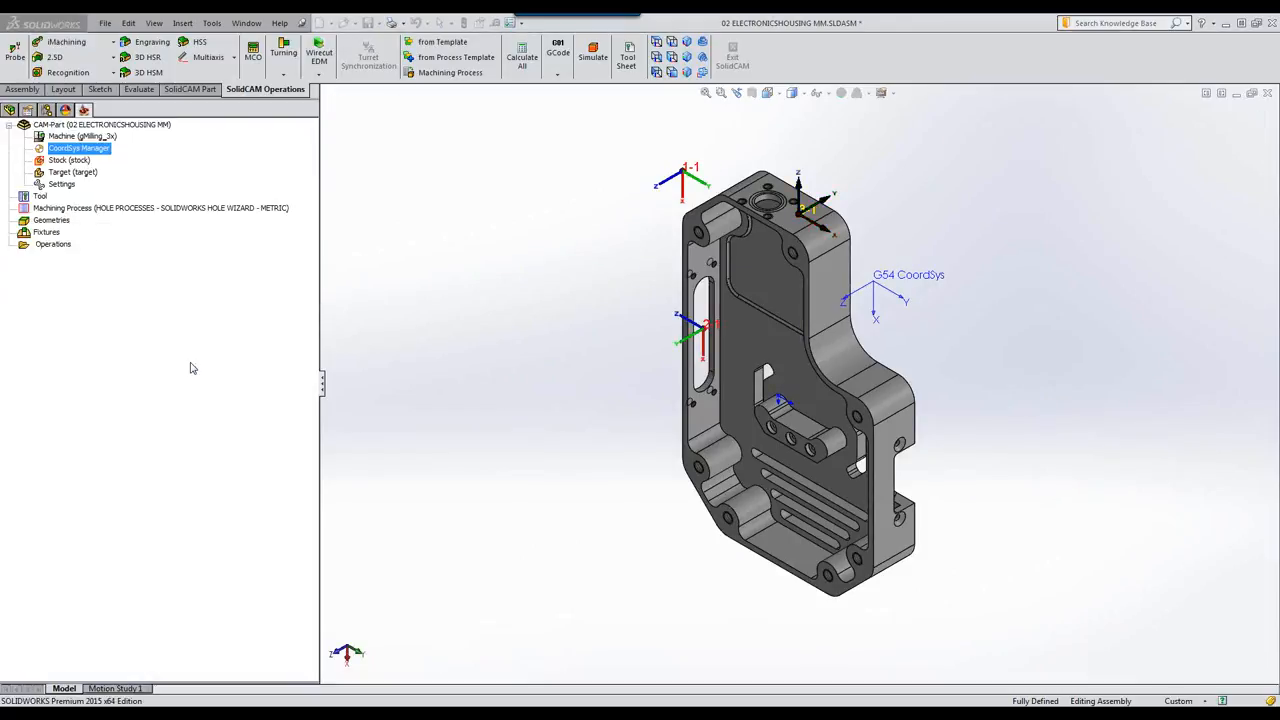
left_click(895, 550)
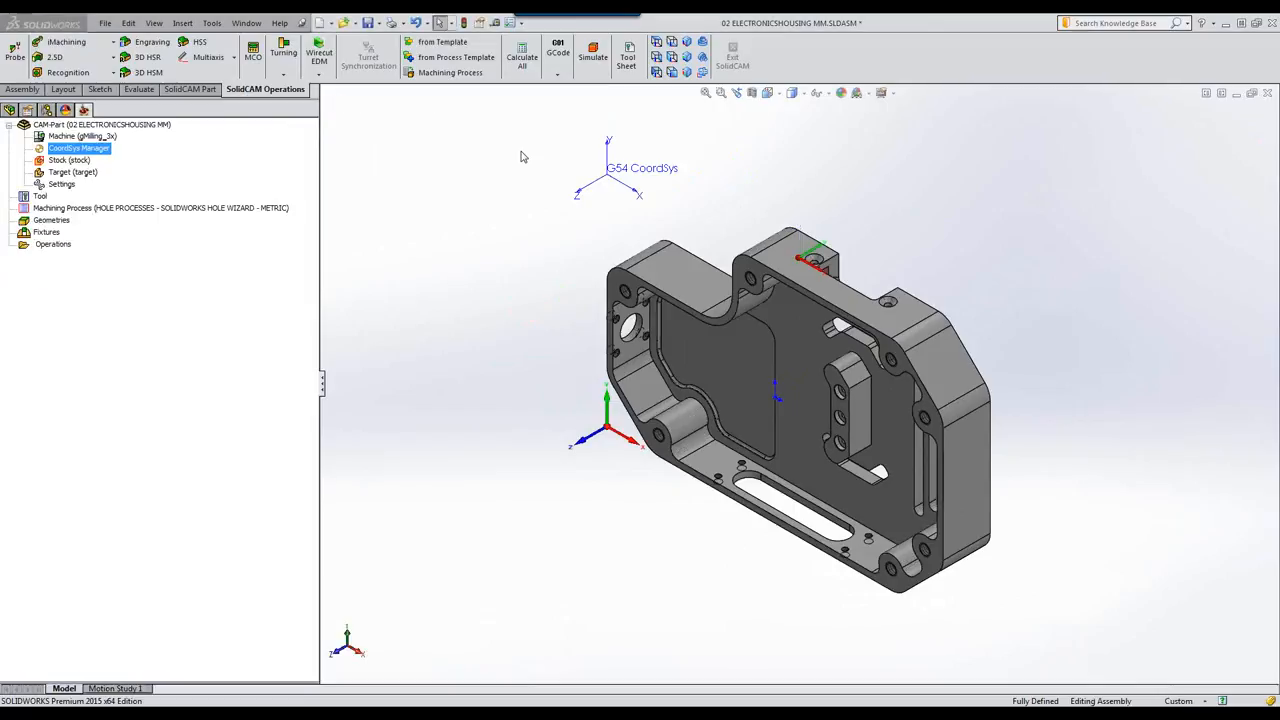
left_click(608, 553)
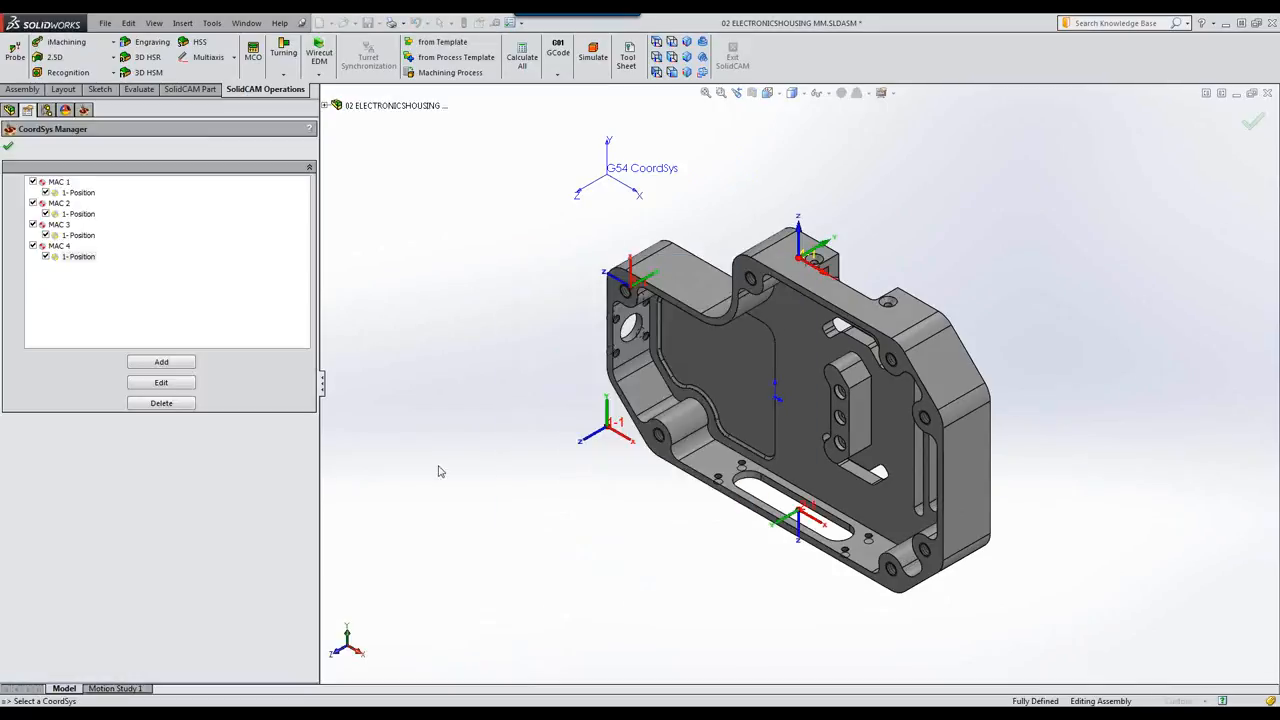
Check the orientation of the positions under MAC 1 to MAC 4, return to MAC 1 and close the CoordSys Manager
left_click(78, 192)
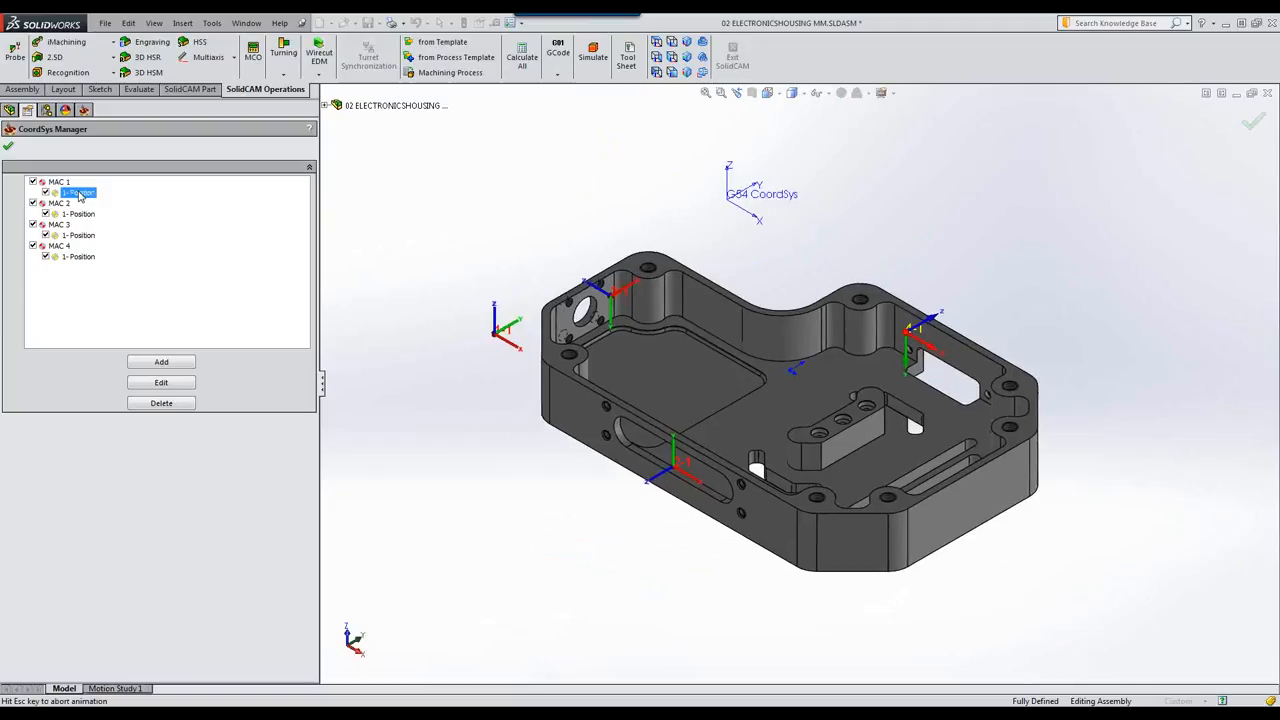
left_click(80, 214)
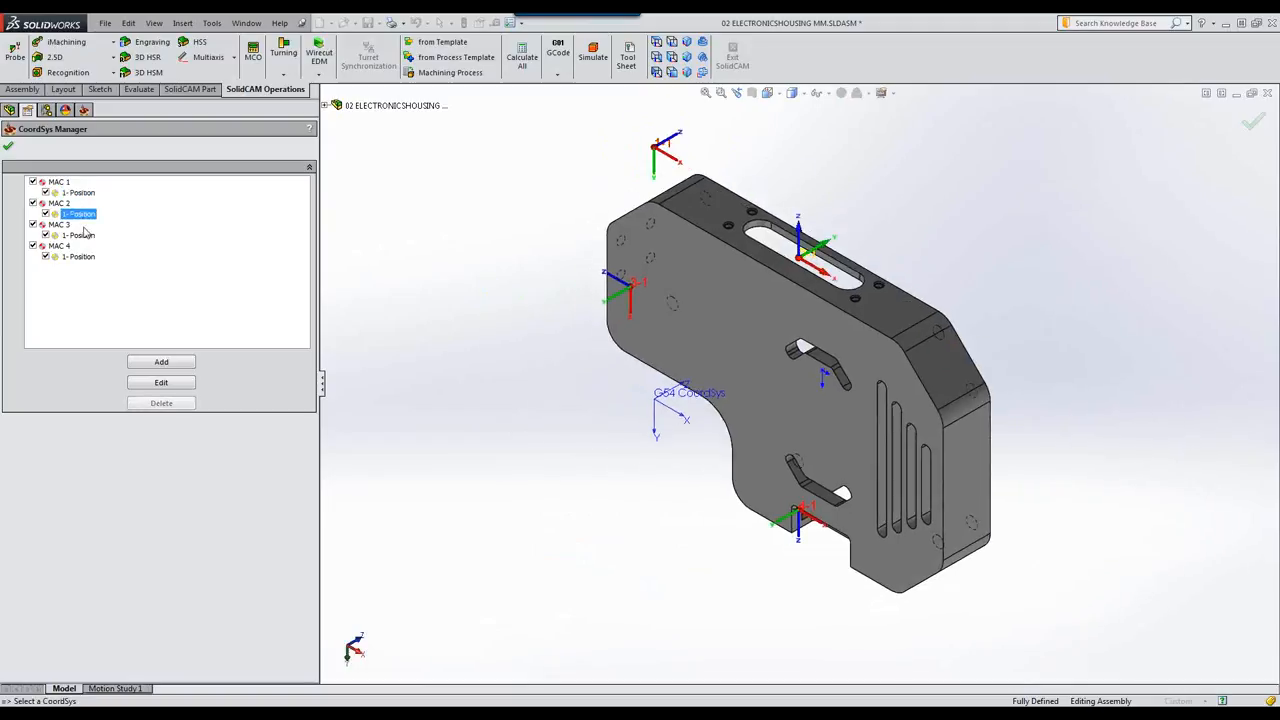
left_click(86, 236)
left_click(79, 256)
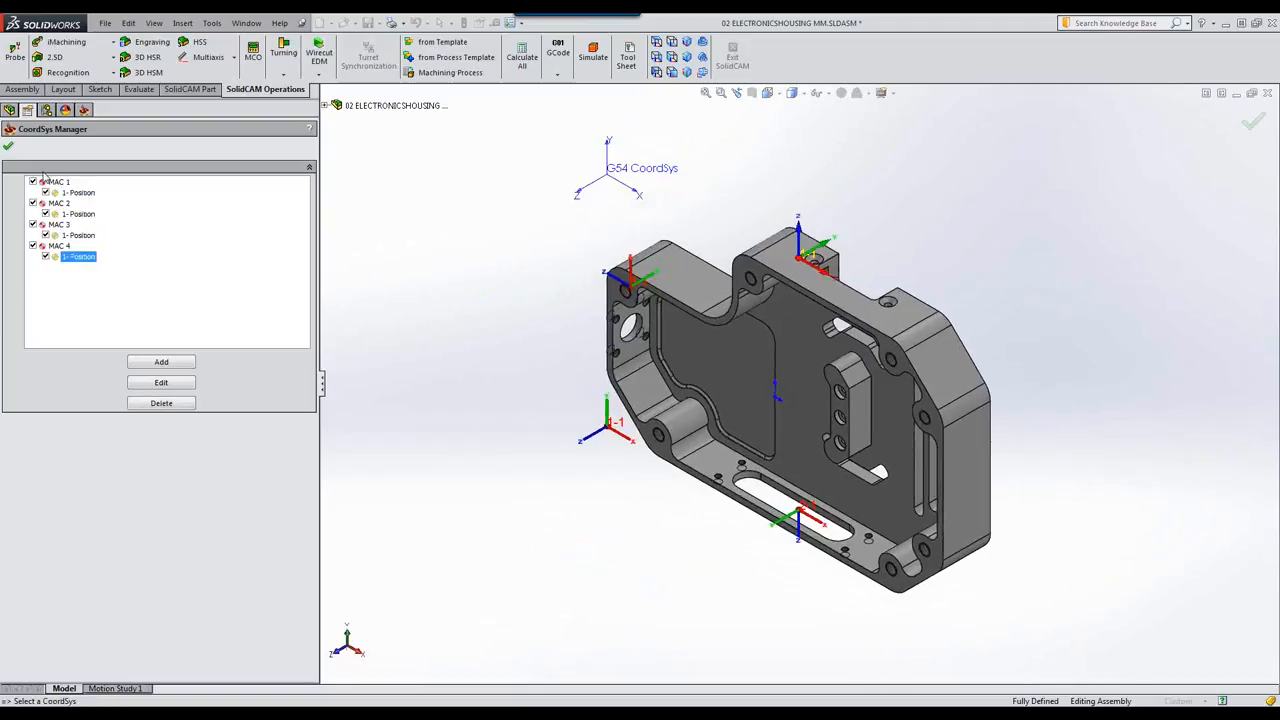
left_click(66, 191)
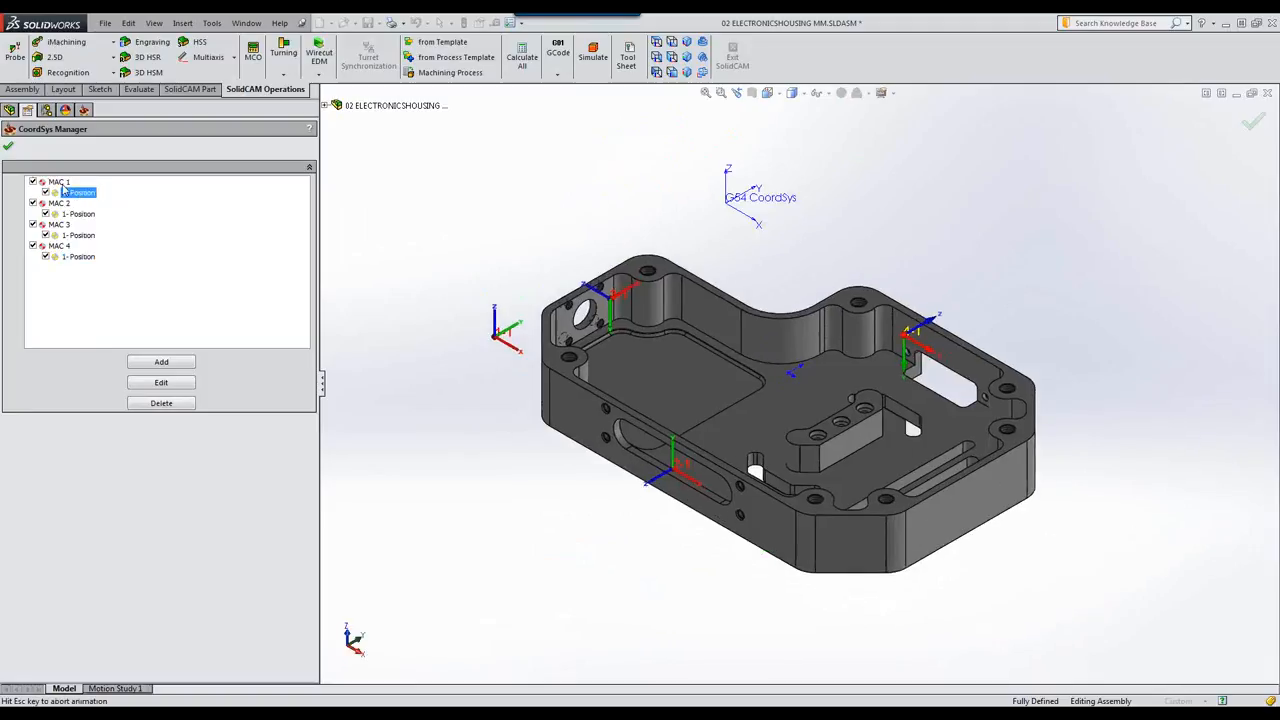
left_click(8, 146)
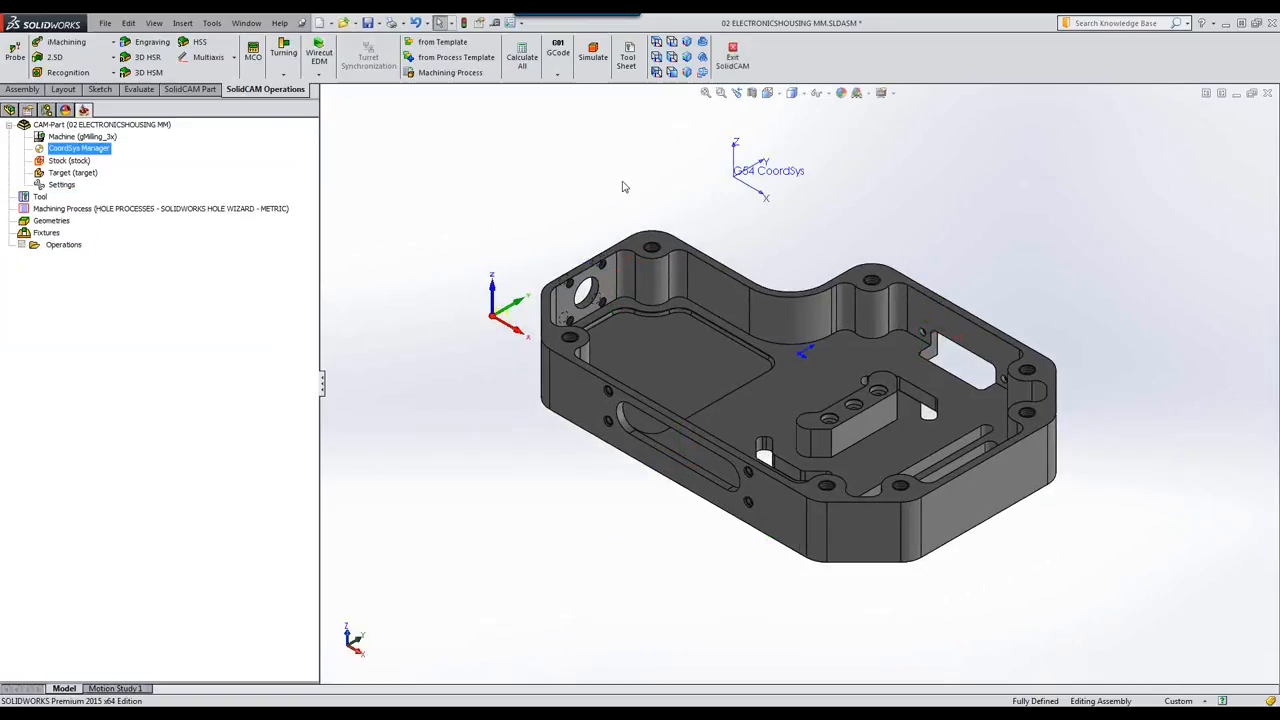
Start Holes Recognition + Technology on the operations and generate the machinable holes and feature sets from the recognized hole features
right_click(69, 247)
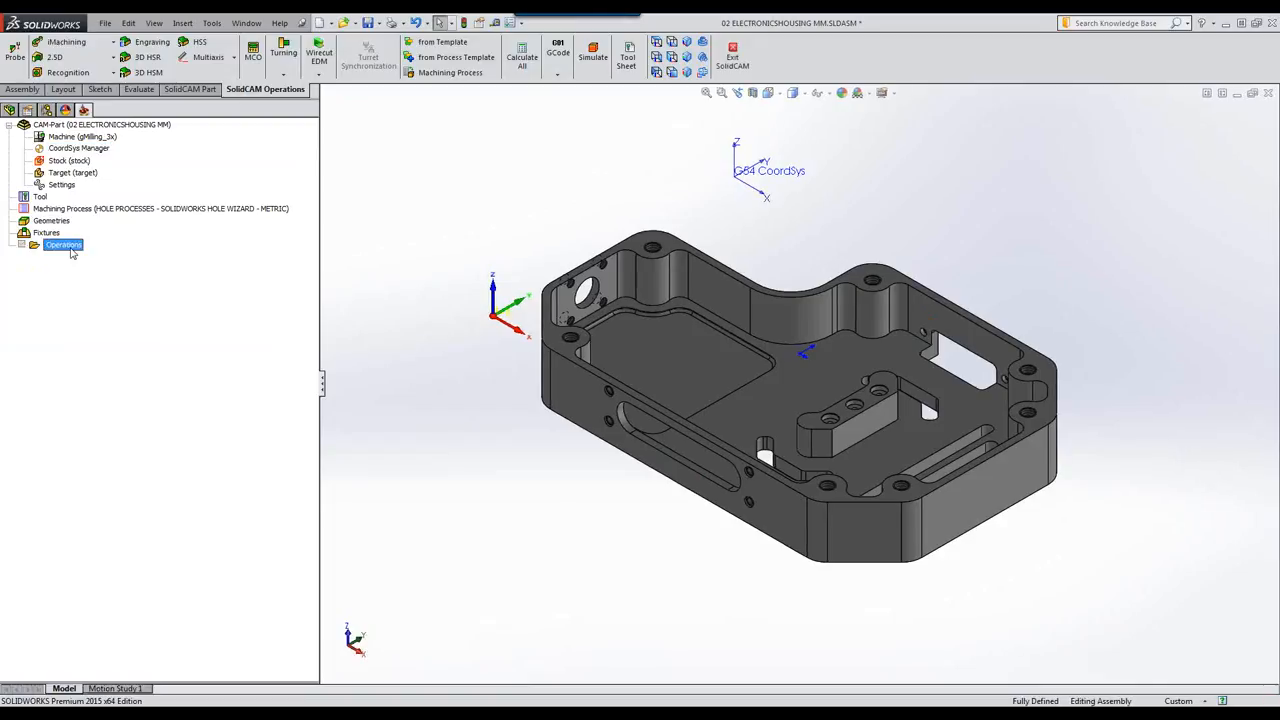
right_click(68, 247)
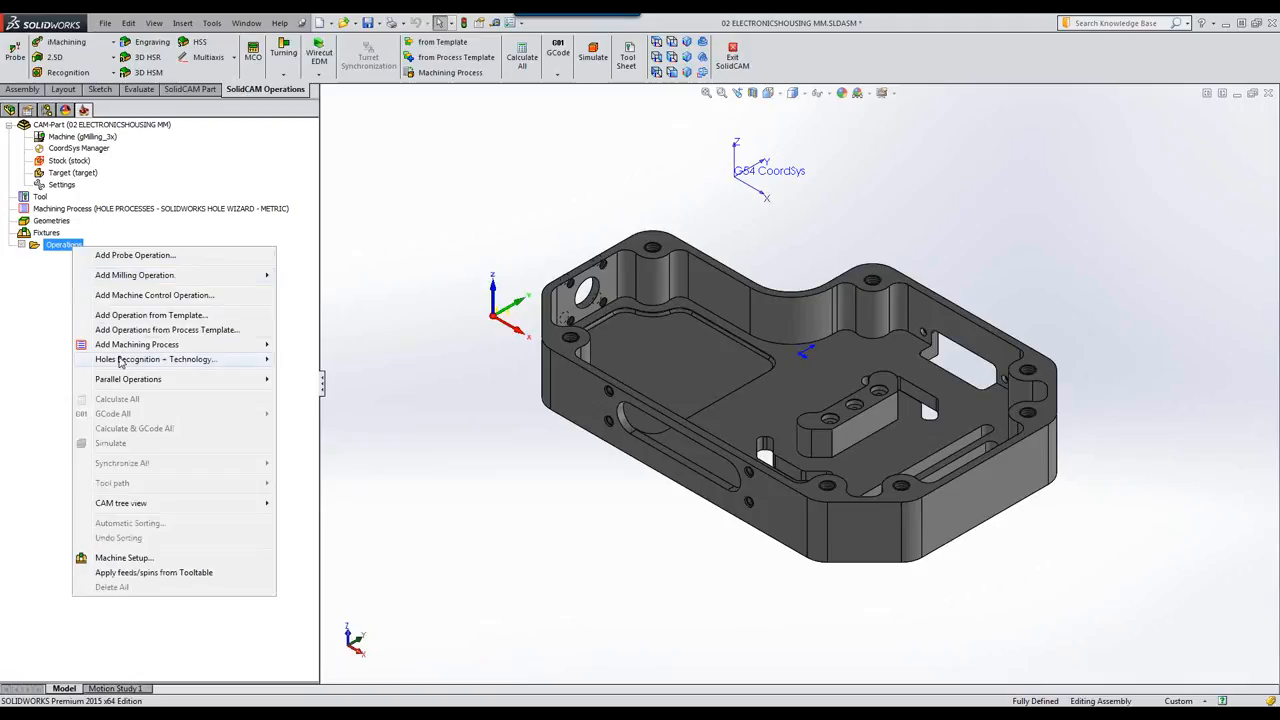
mouse_move(122, 360)
left_click(326, 389)
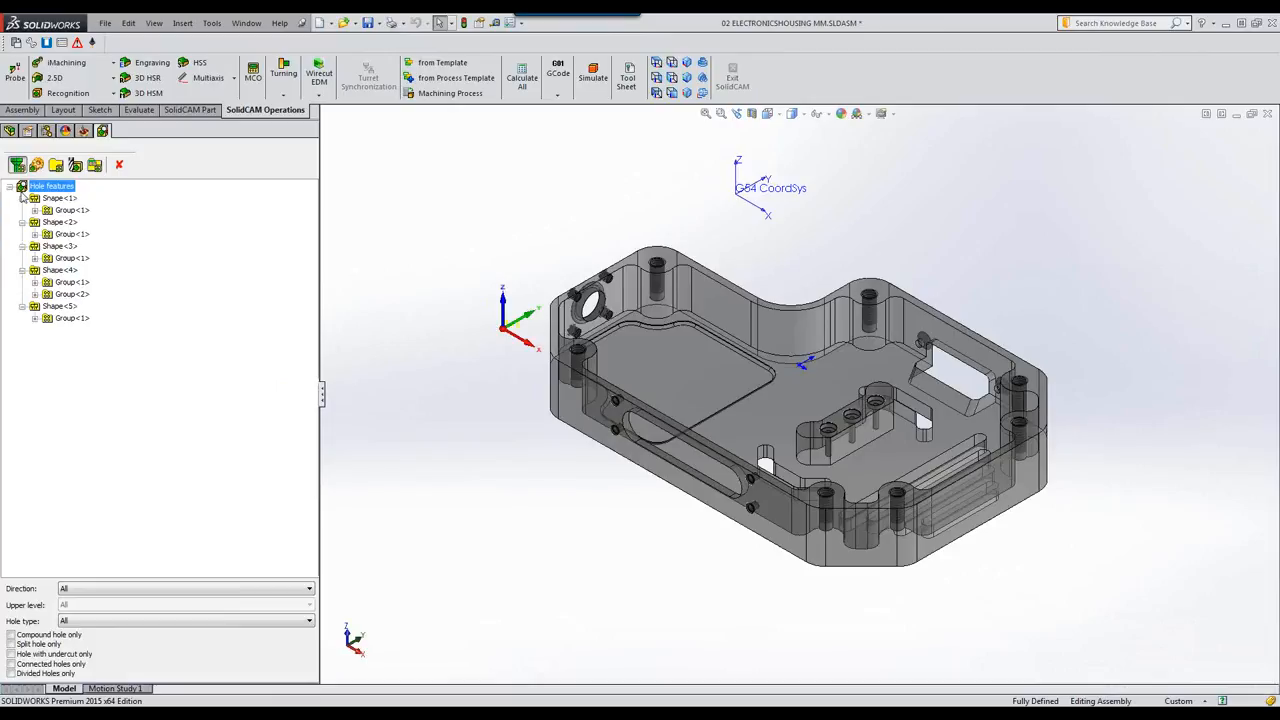
left_click(17, 166)
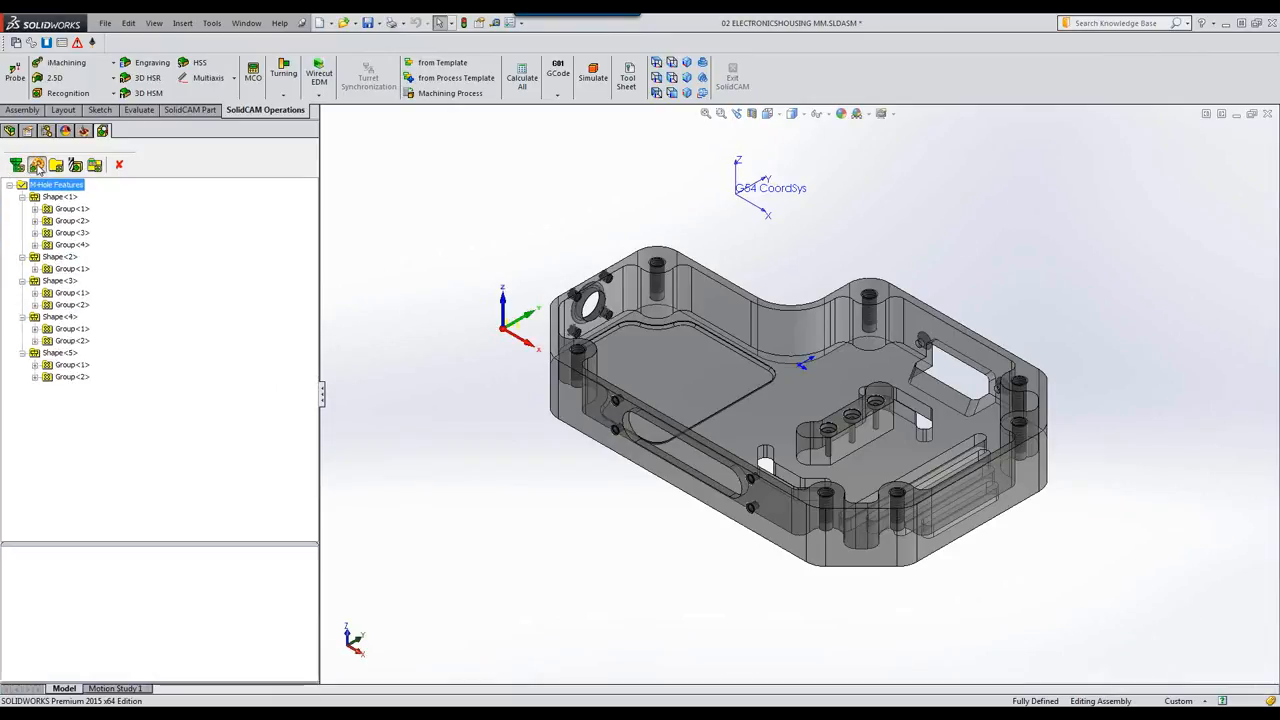
left_click(56, 165)
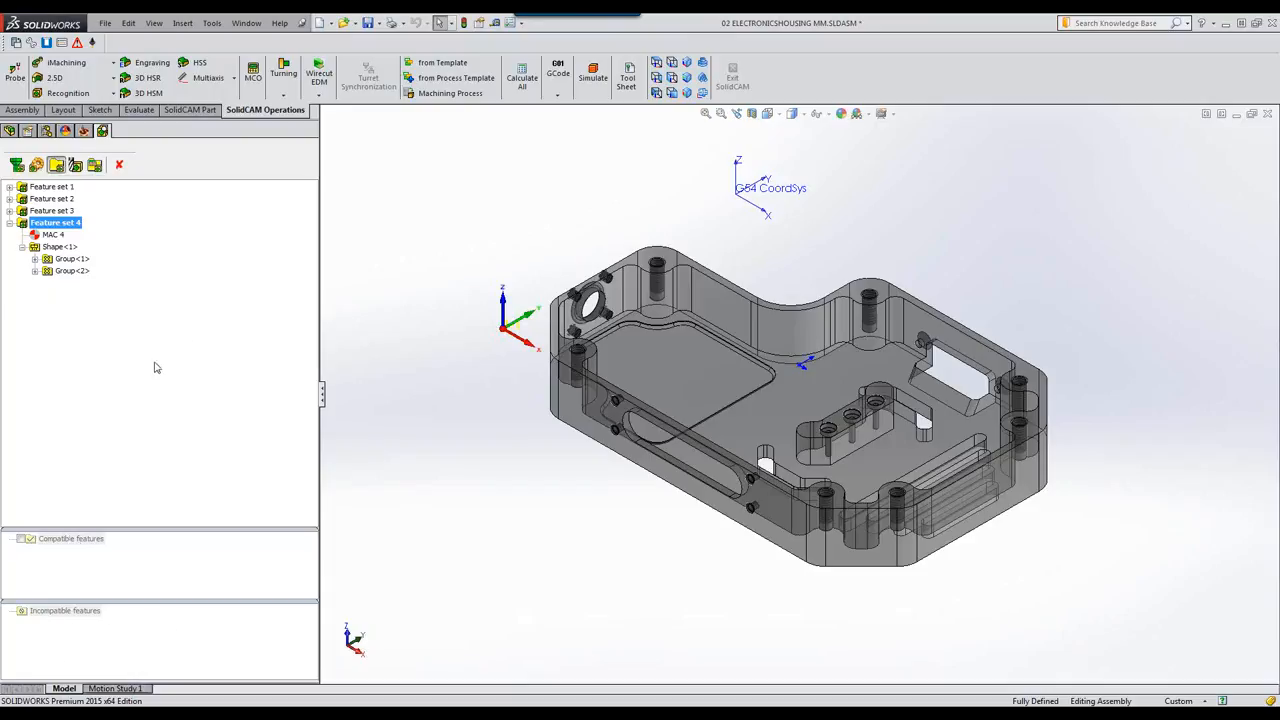
Set Feature set 1 as the current feature set
left_click(49, 188)
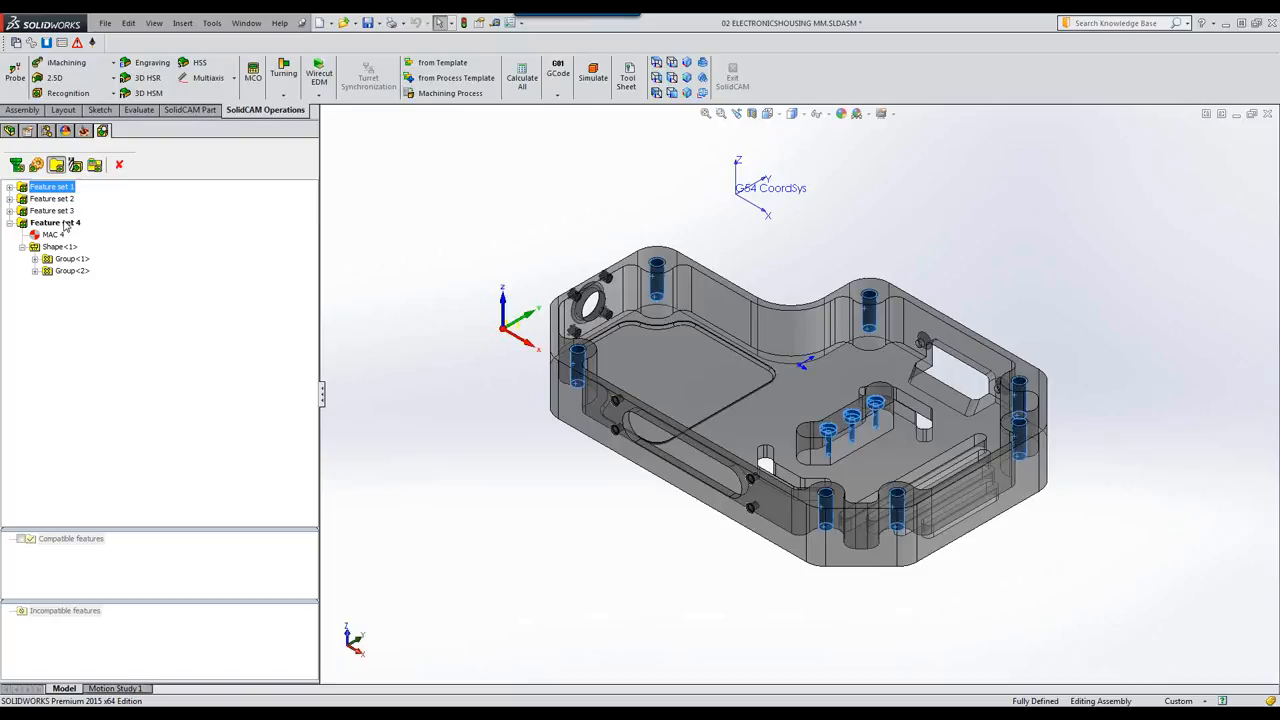
right_click(50, 189)
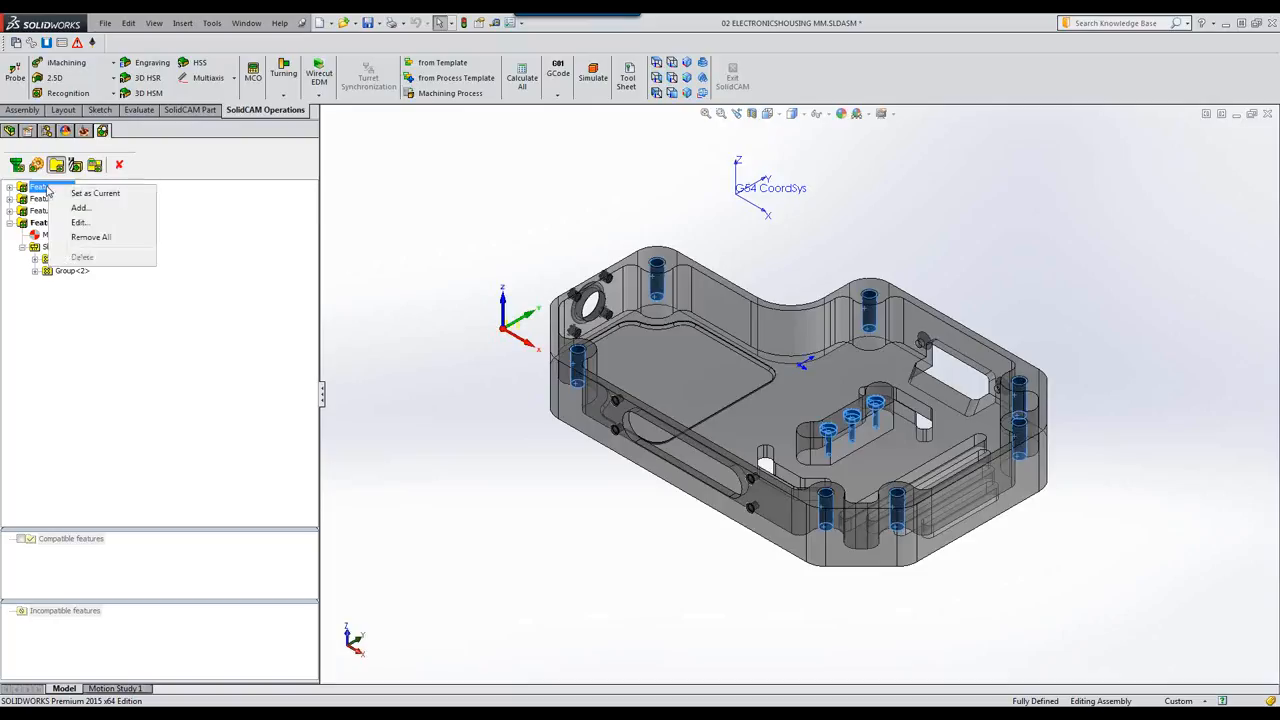
left_click(80, 194)
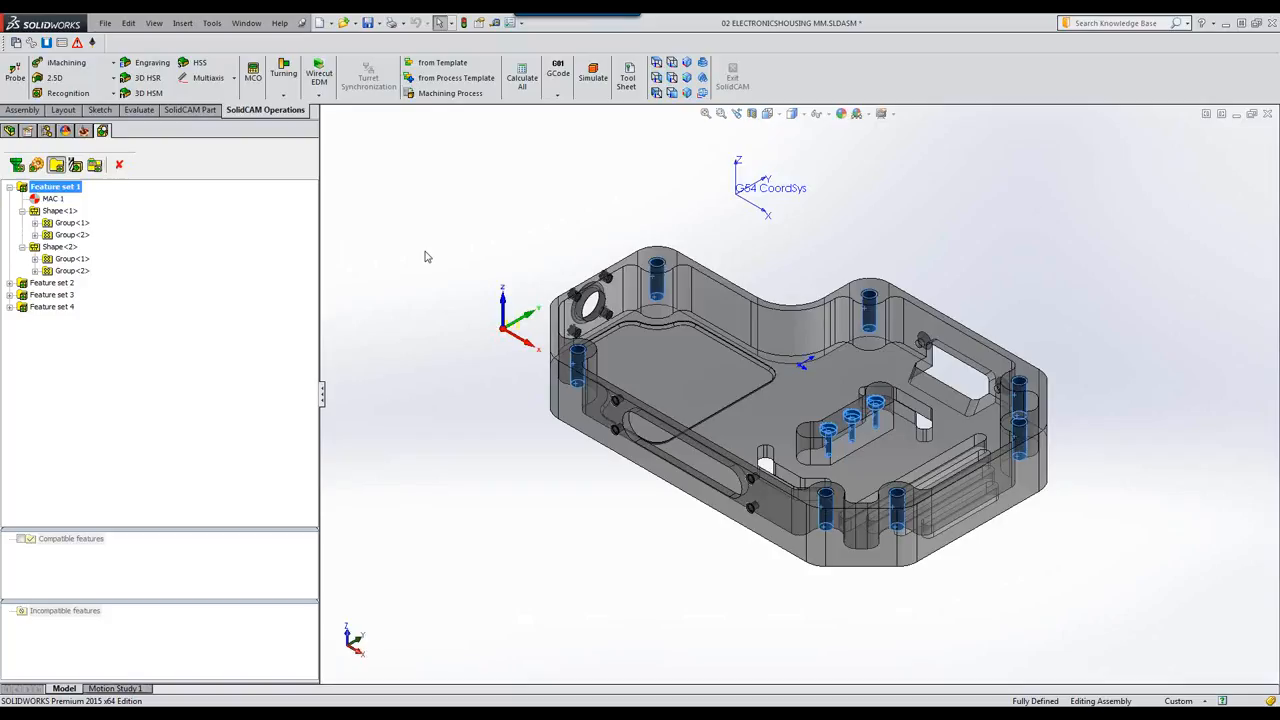
Try to build the technology and generate the operations for Feature set 1
left_click(75, 166)
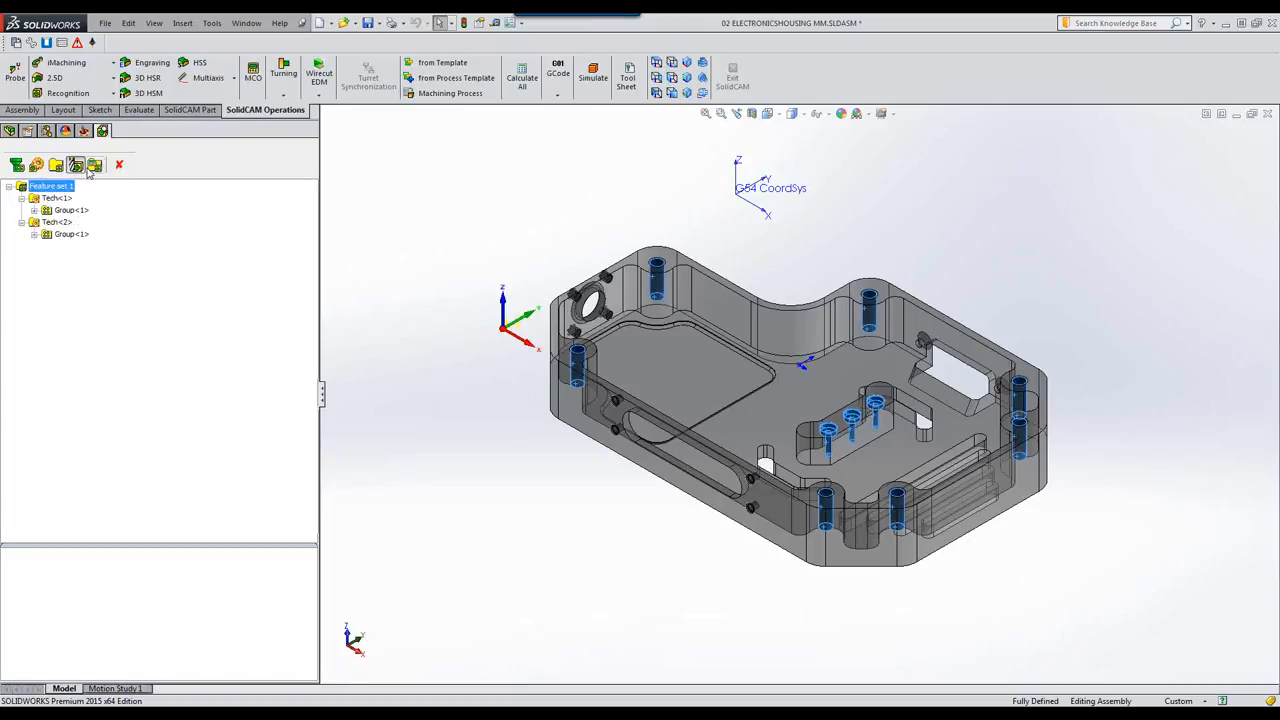
left_click(95, 165)
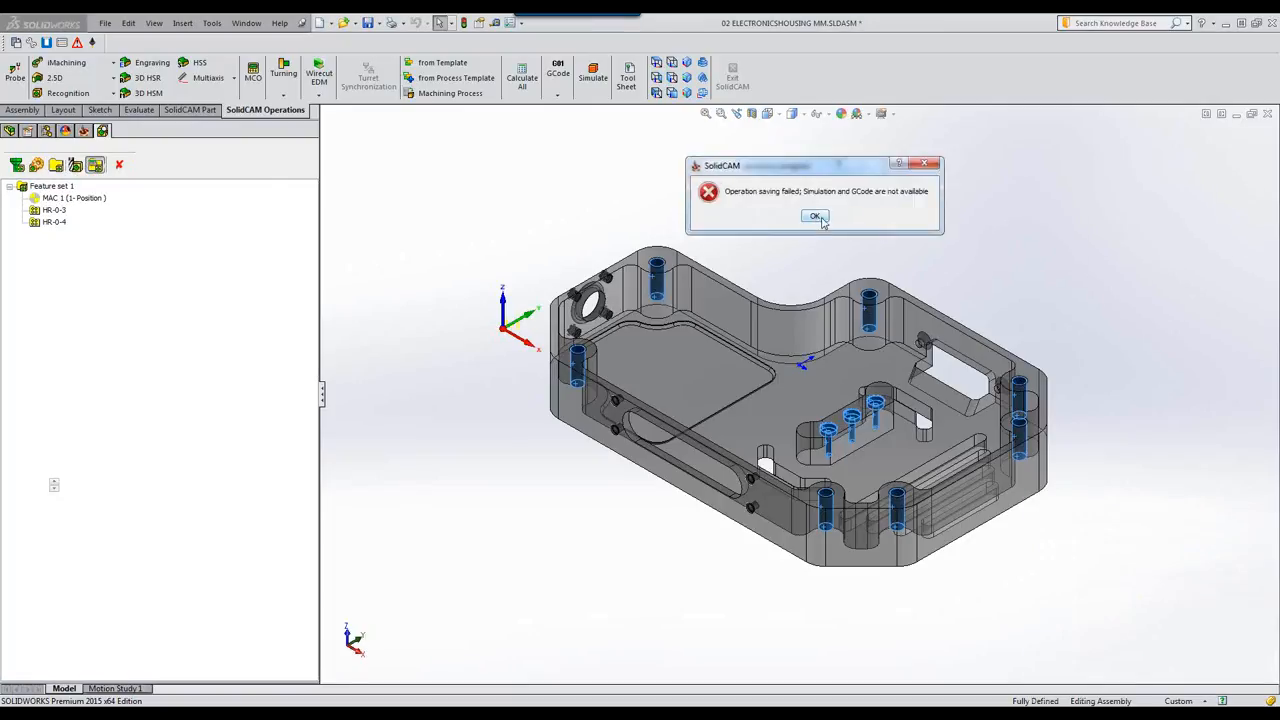
left_click(816, 218)
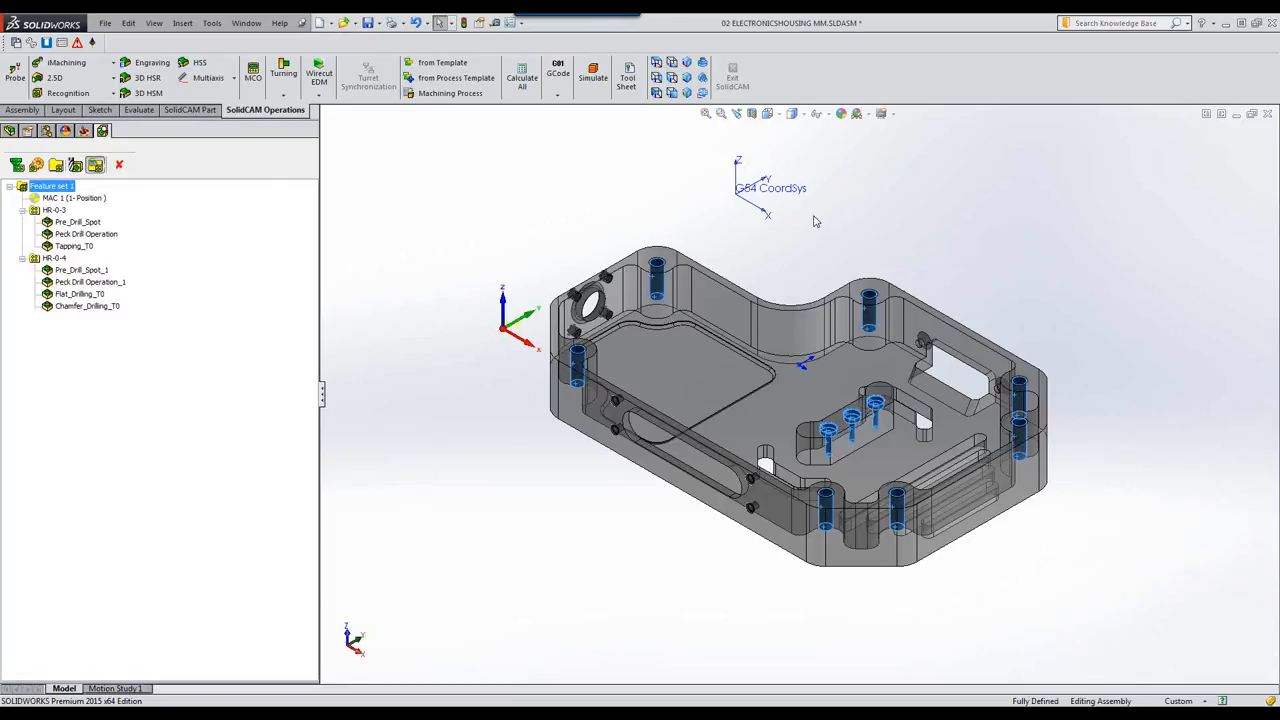
Rerun the hole recognition and regenerate the machinable holes, feature sets, technology and operations for Feature set 1
left_click(17, 166)
right_click(47, 190)
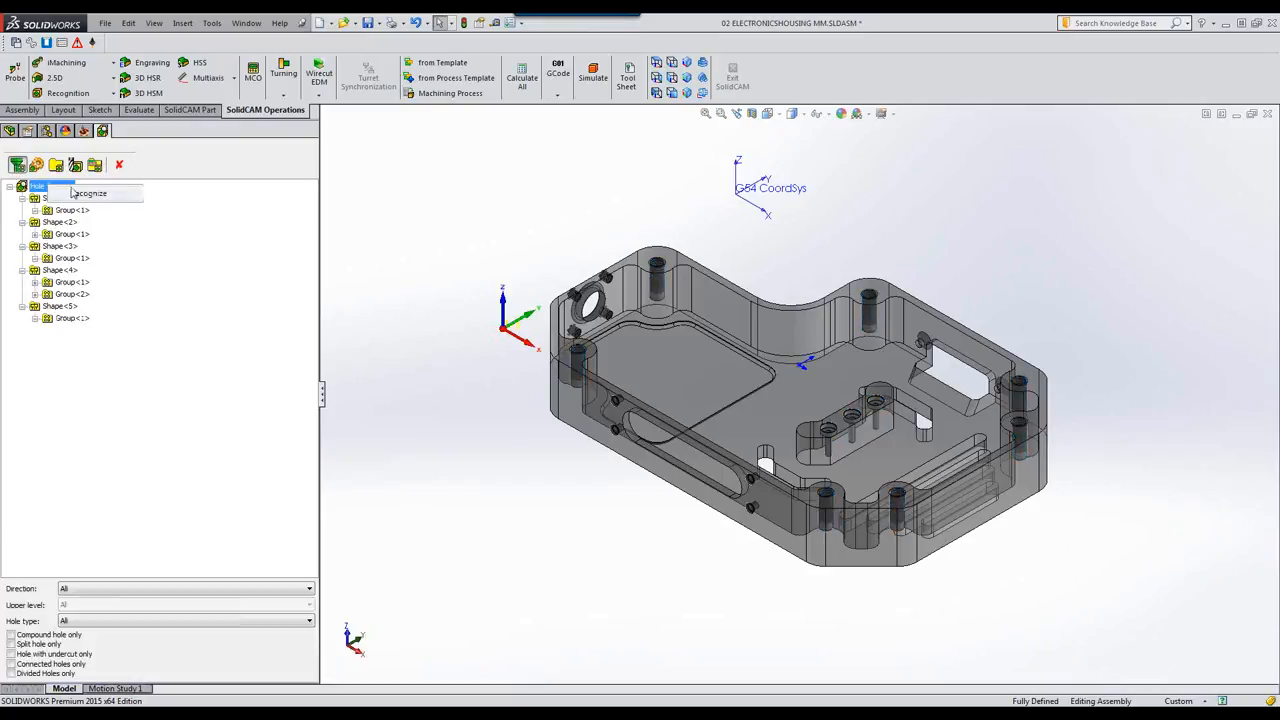
left_click(78, 194)
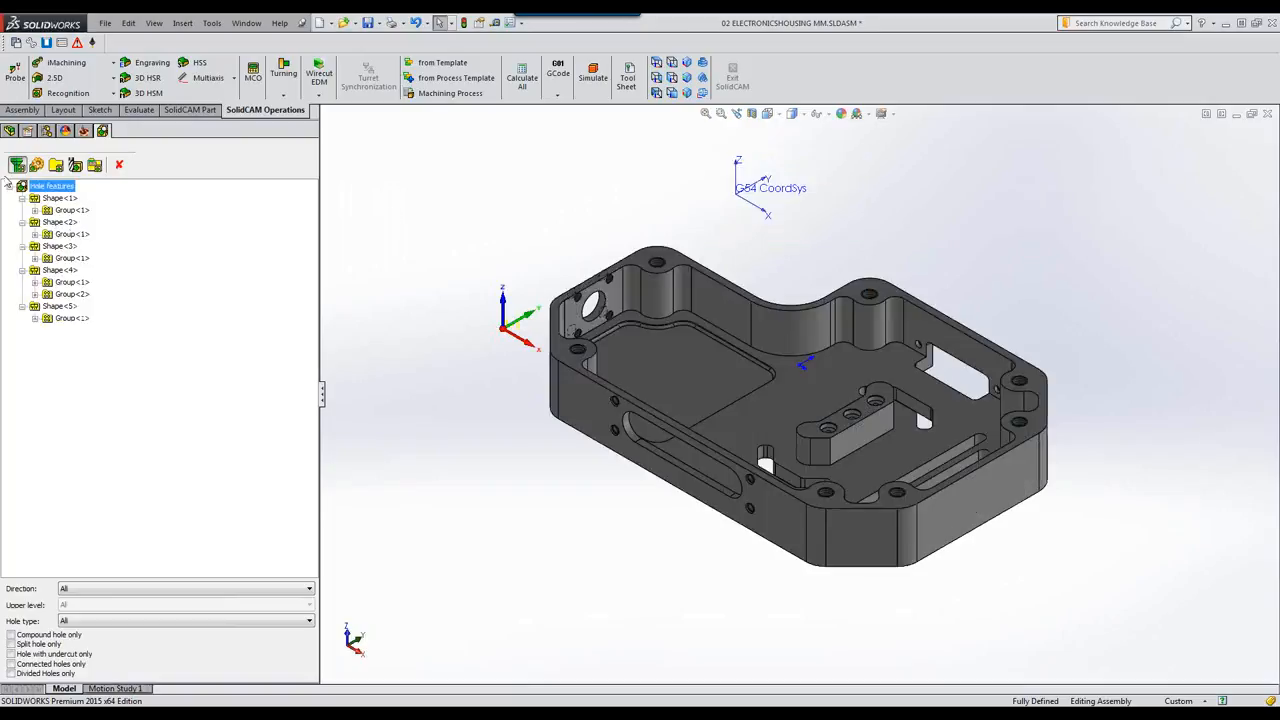
left_click(36, 165)
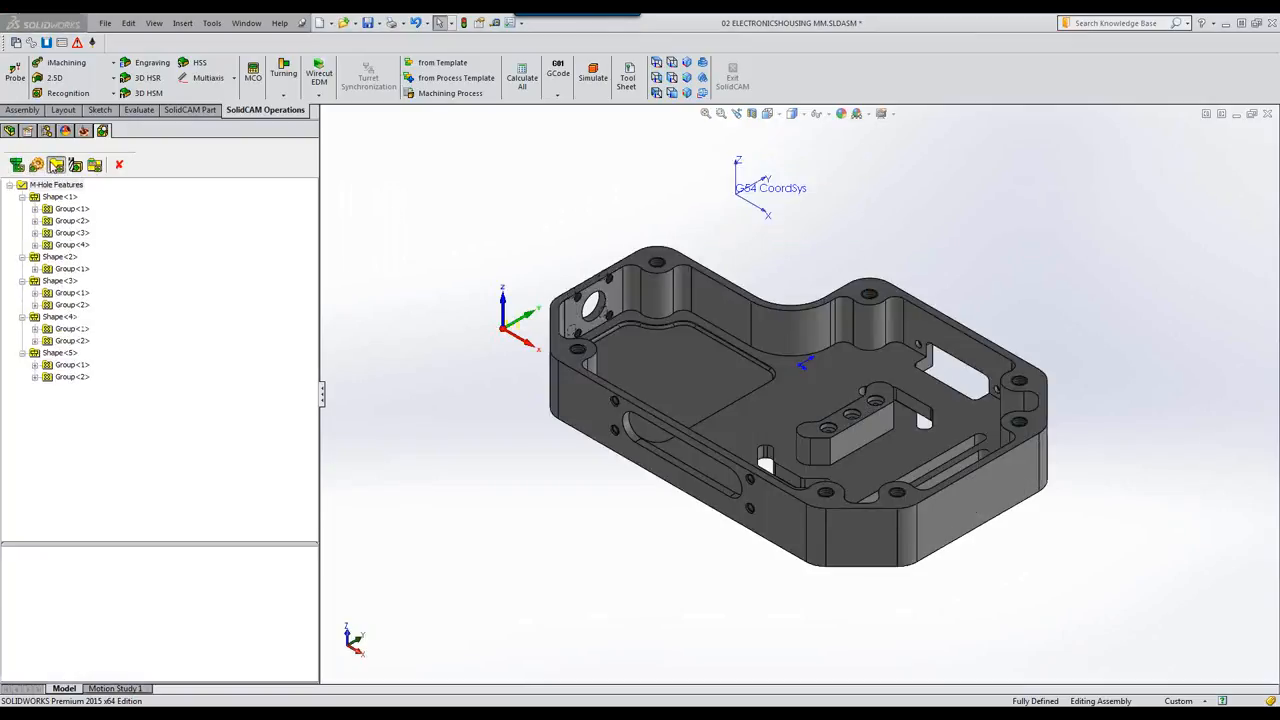
left_click(55, 165)
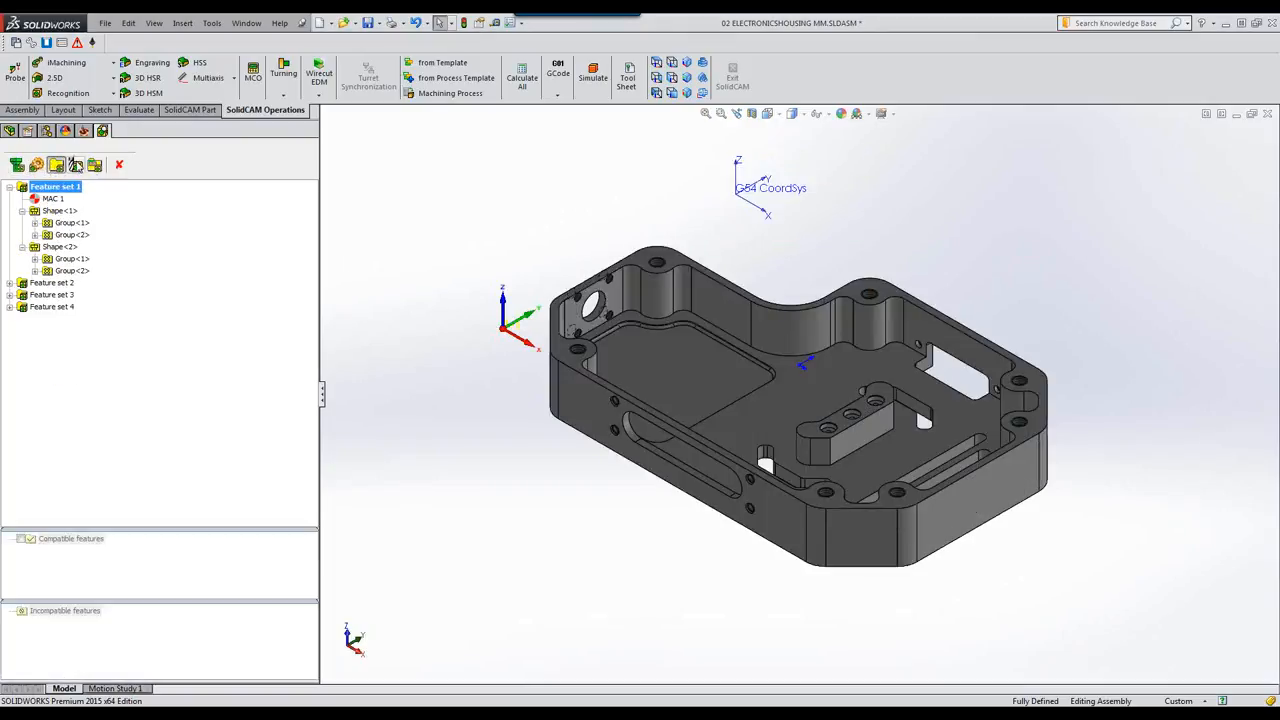
left_click(76, 165)
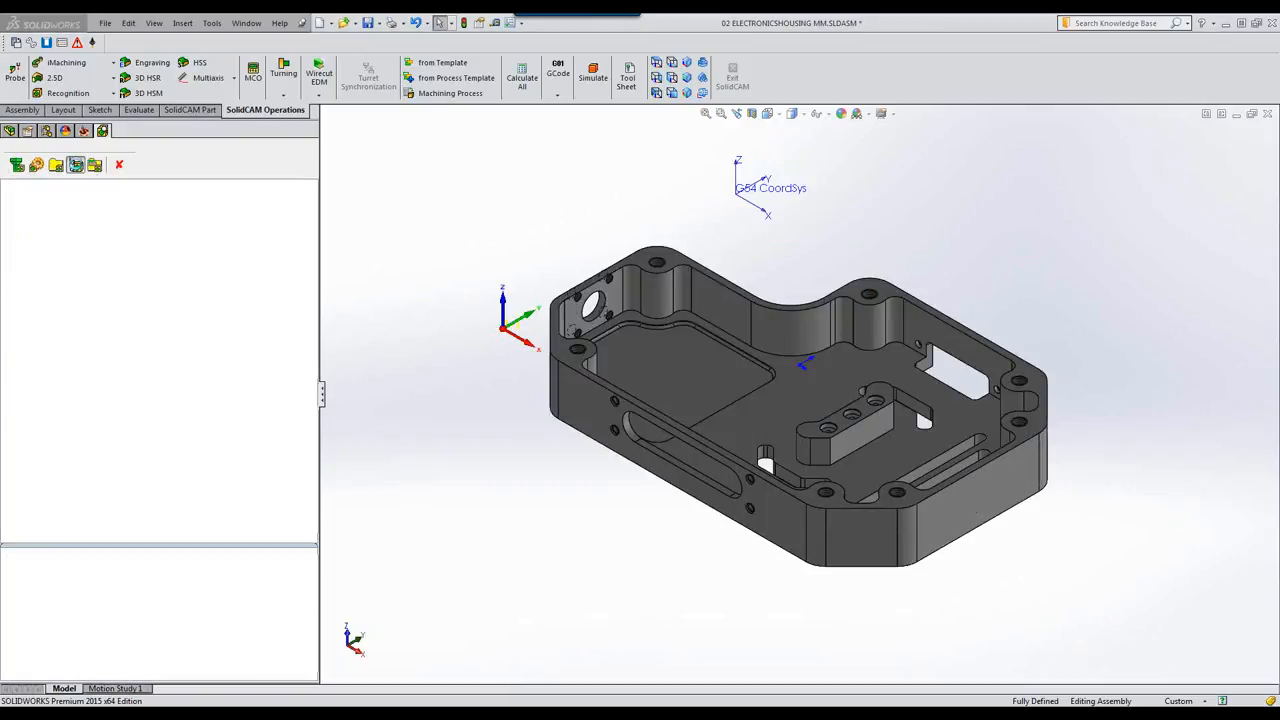
left_click(94, 166)
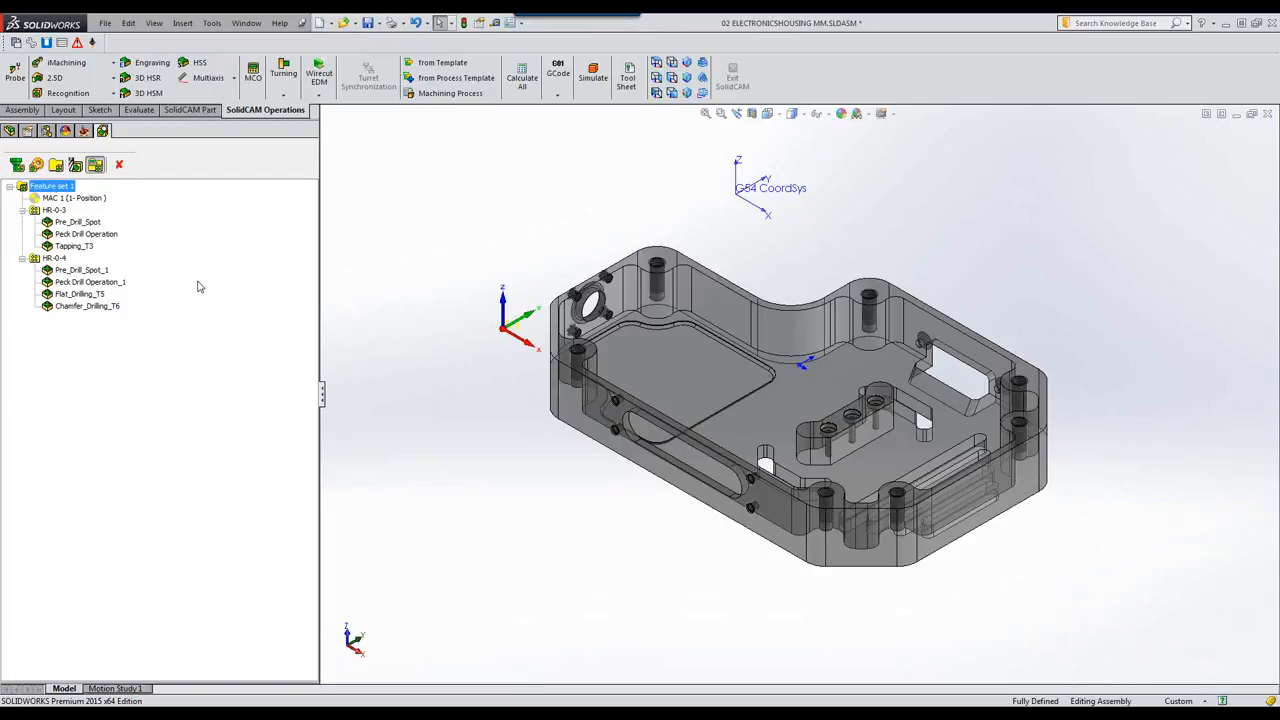
Set Feature set 2 as current, build its technology and generate its hole operations
left_click(56, 165)
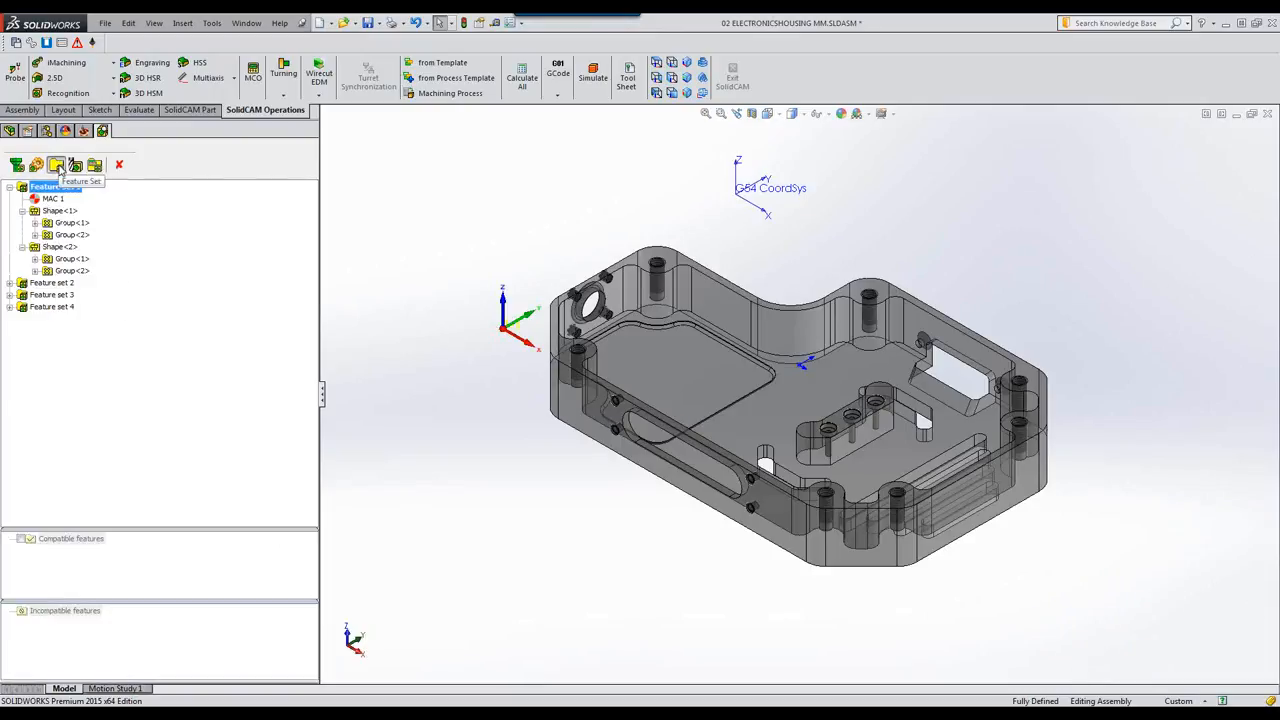
right_click(44, 285)
left_click(82, 289)
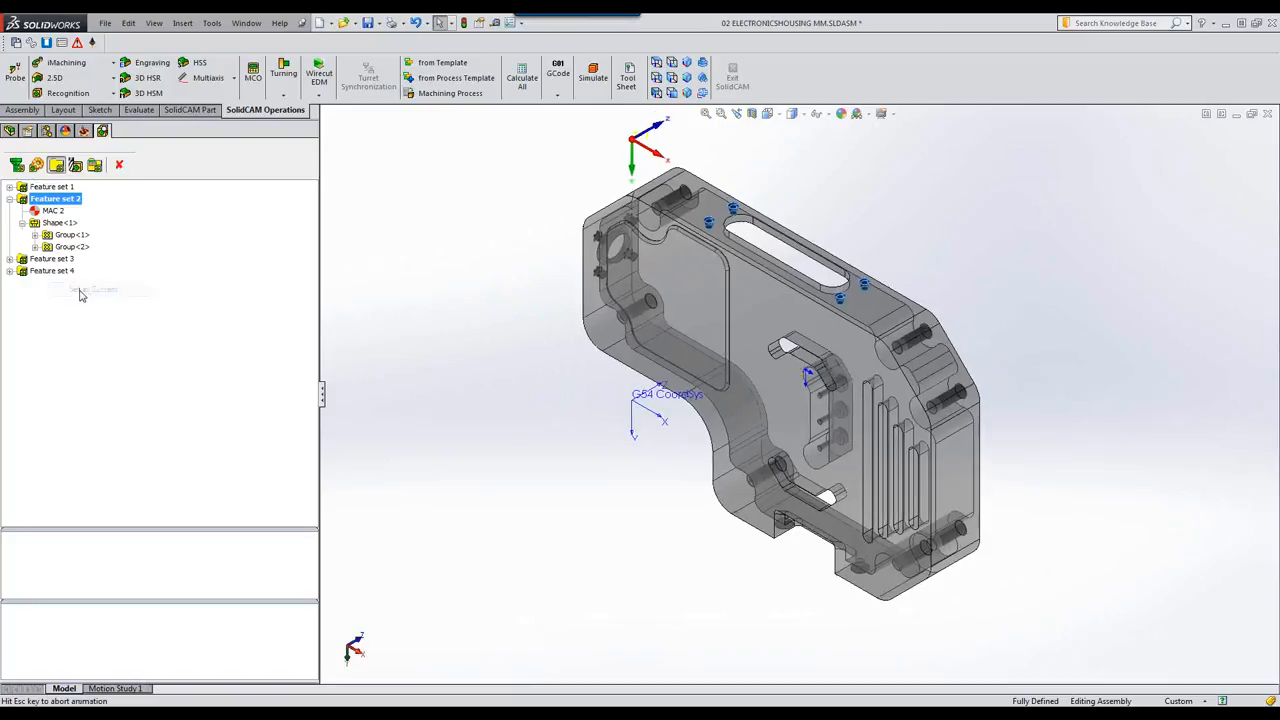
left_click(75, 166)
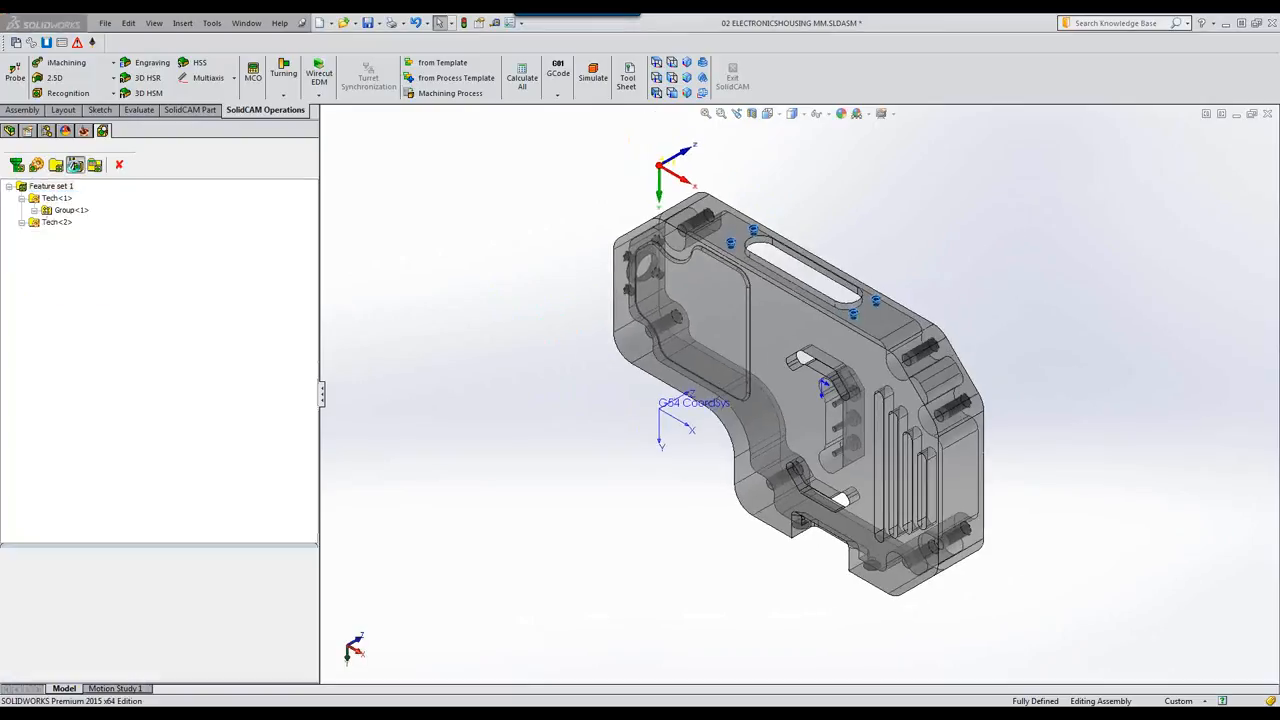
left_click(94, 166)
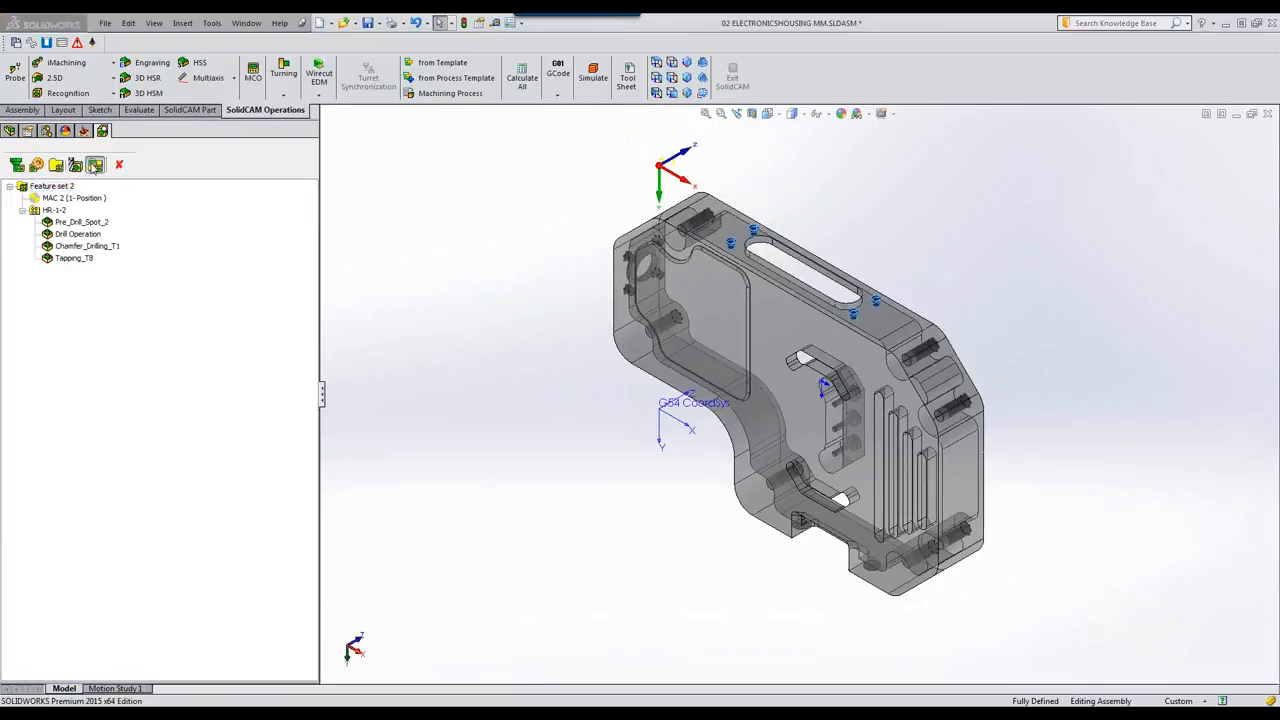
Set Feature set 3 as current, build its technology and generate its hole operations
left_click(56, 166)
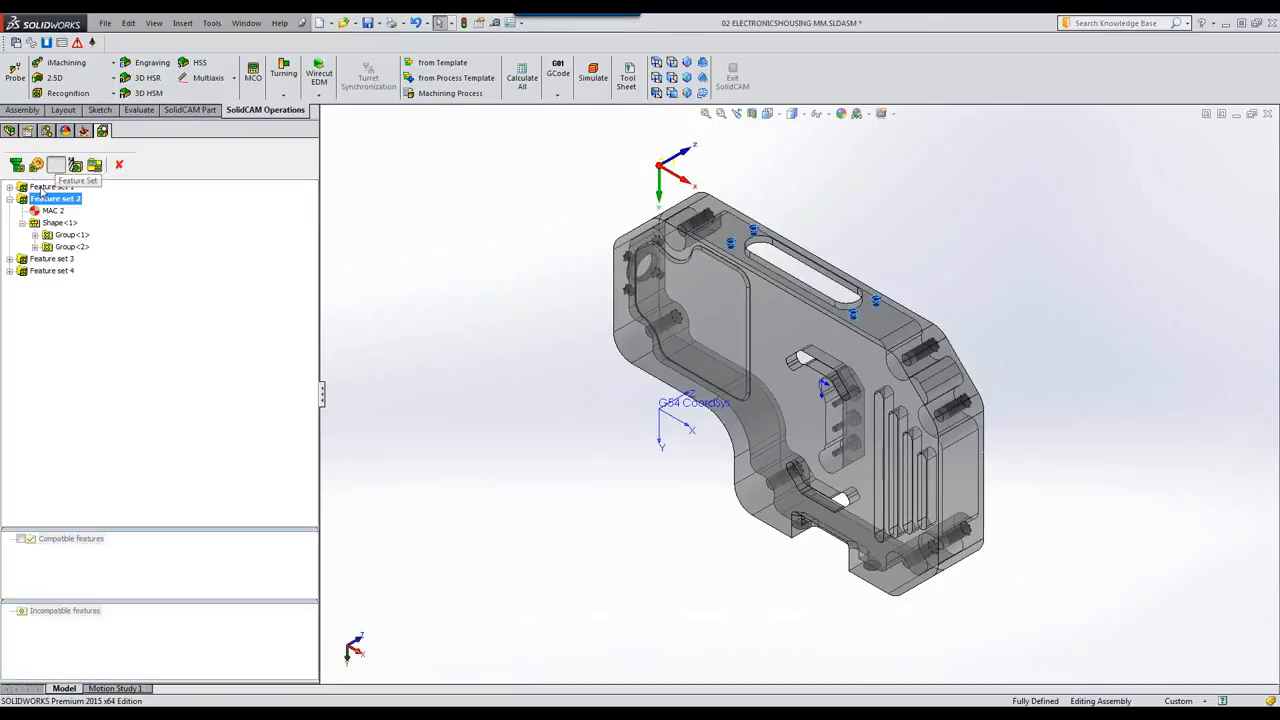
right_click(47, 263)
left_click(78, 265)
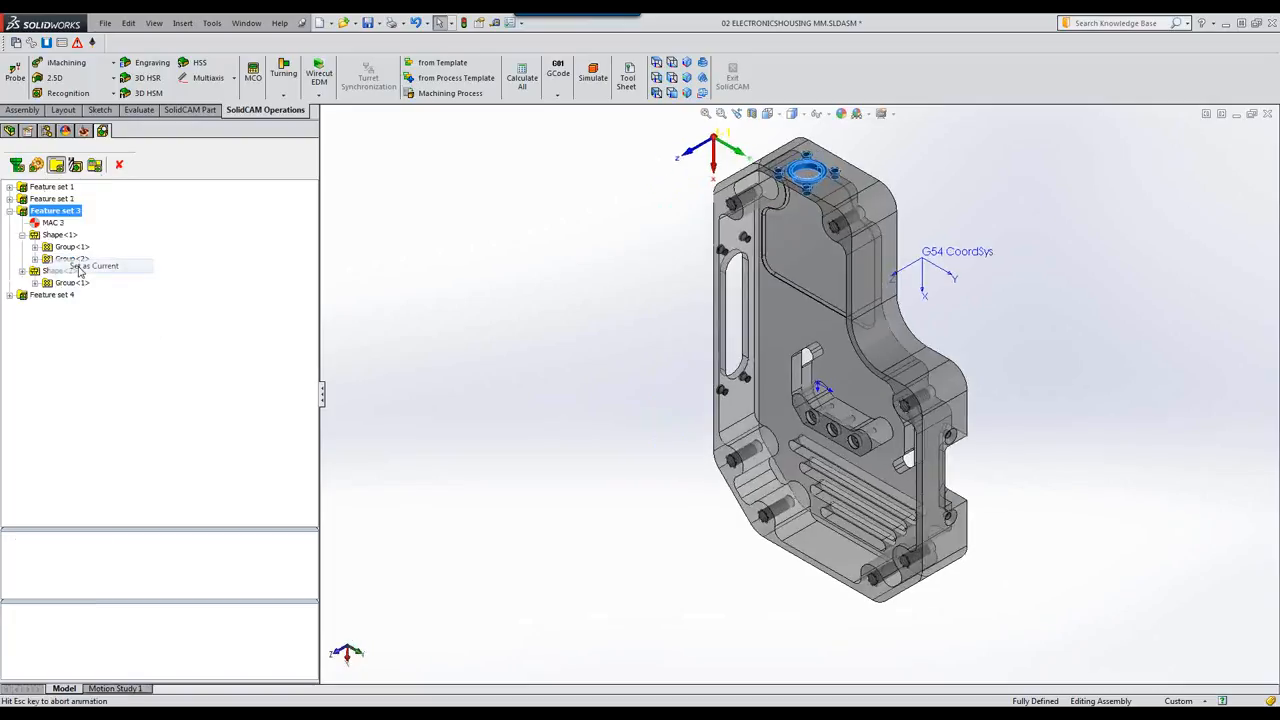
left_click(75, 166)
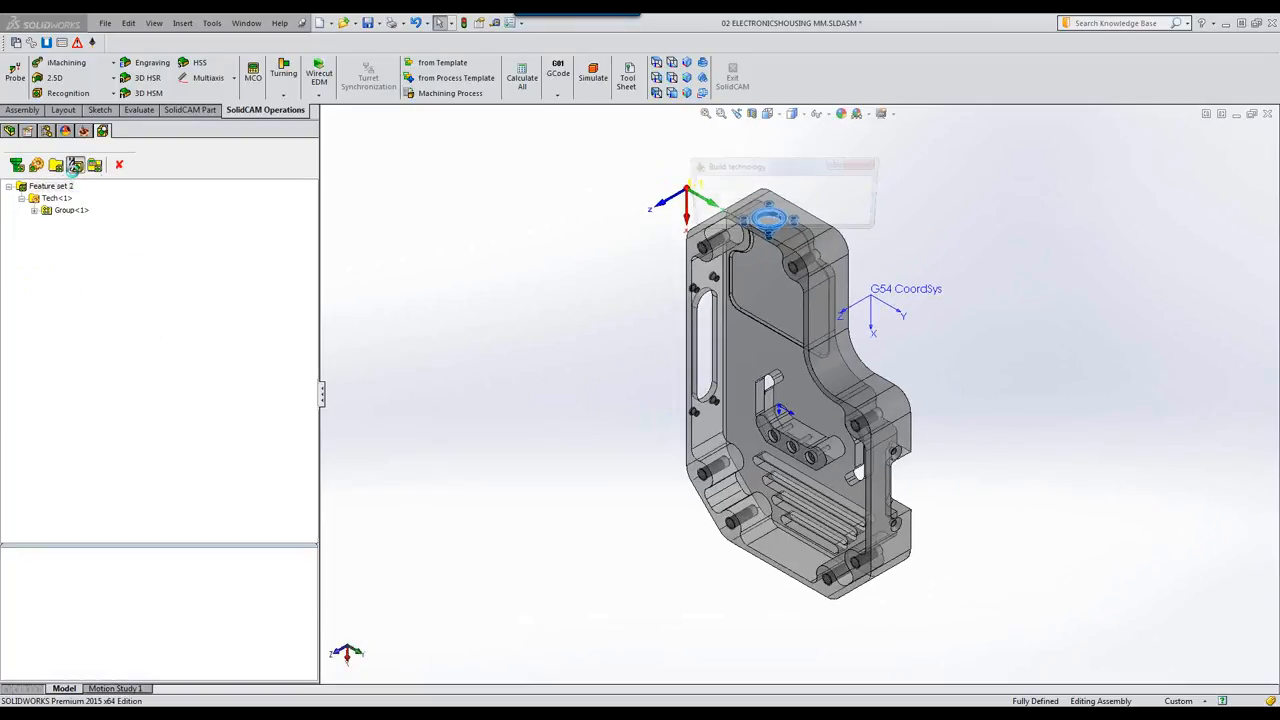
left_click(95, 165)
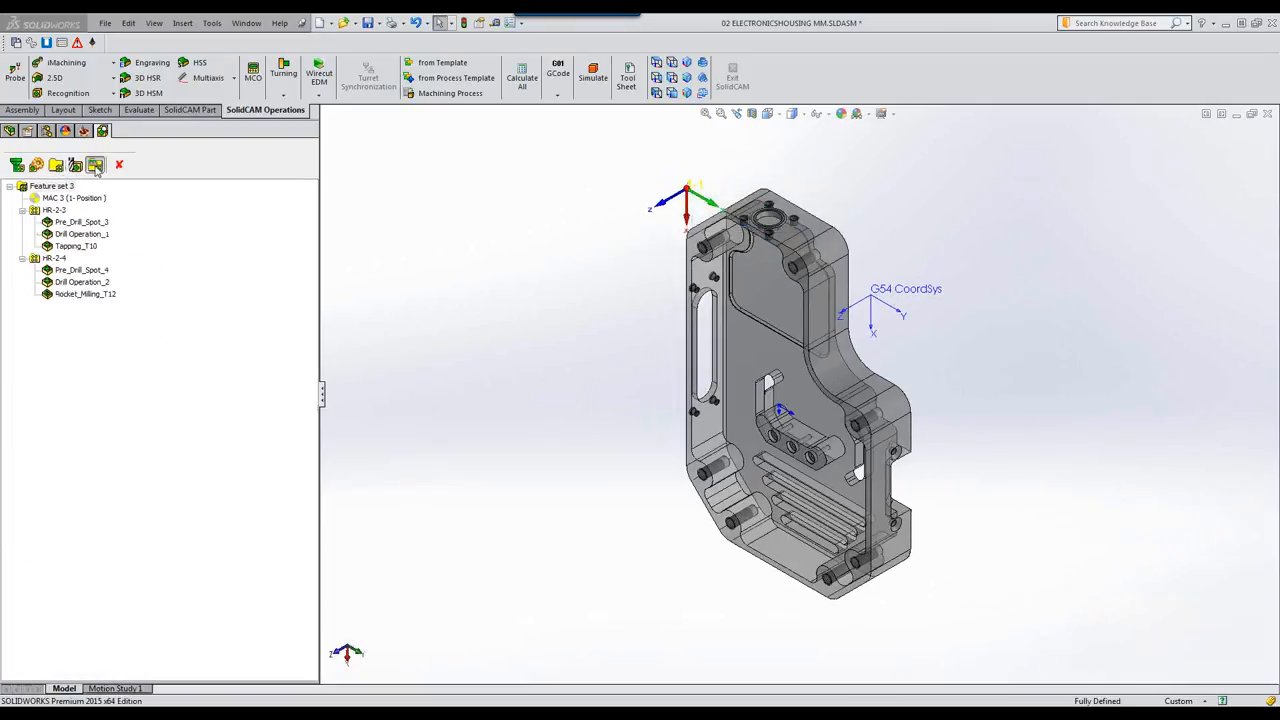
Set Feature set 4 as current, build its technology, generate its hole operations and exit the hole recognition
left_click(56, 165)
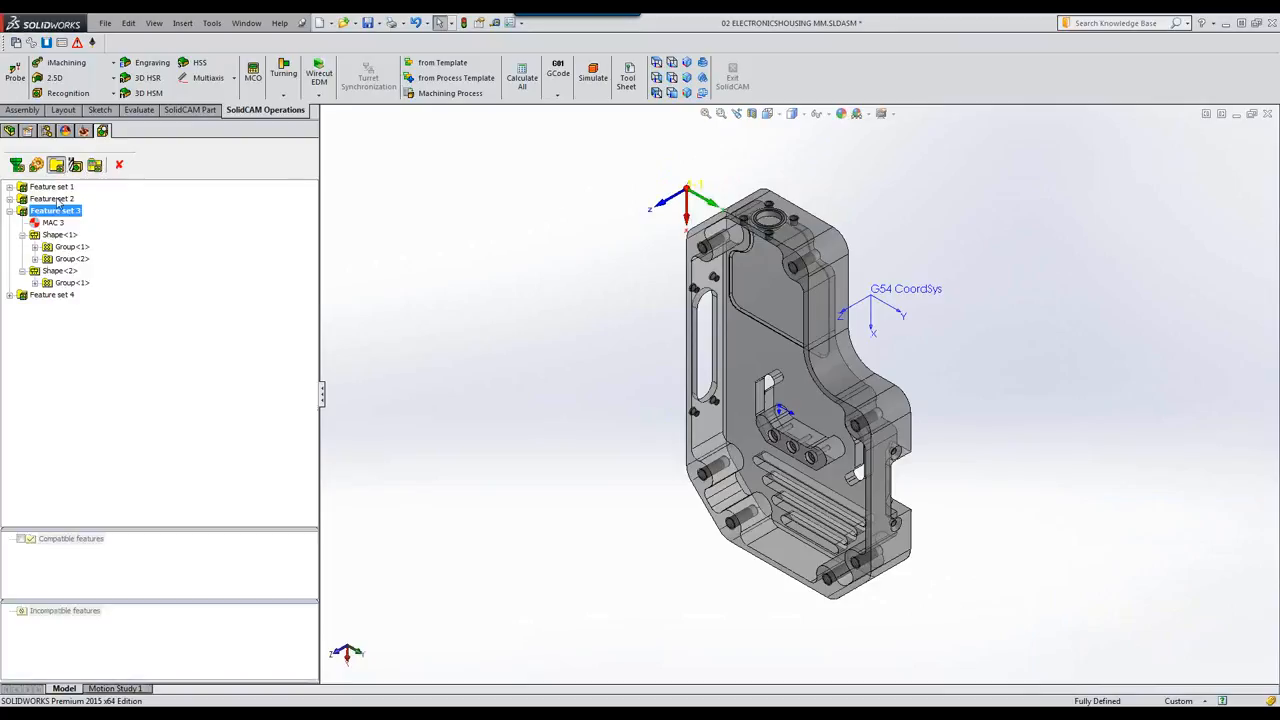
right_click(52, 295)
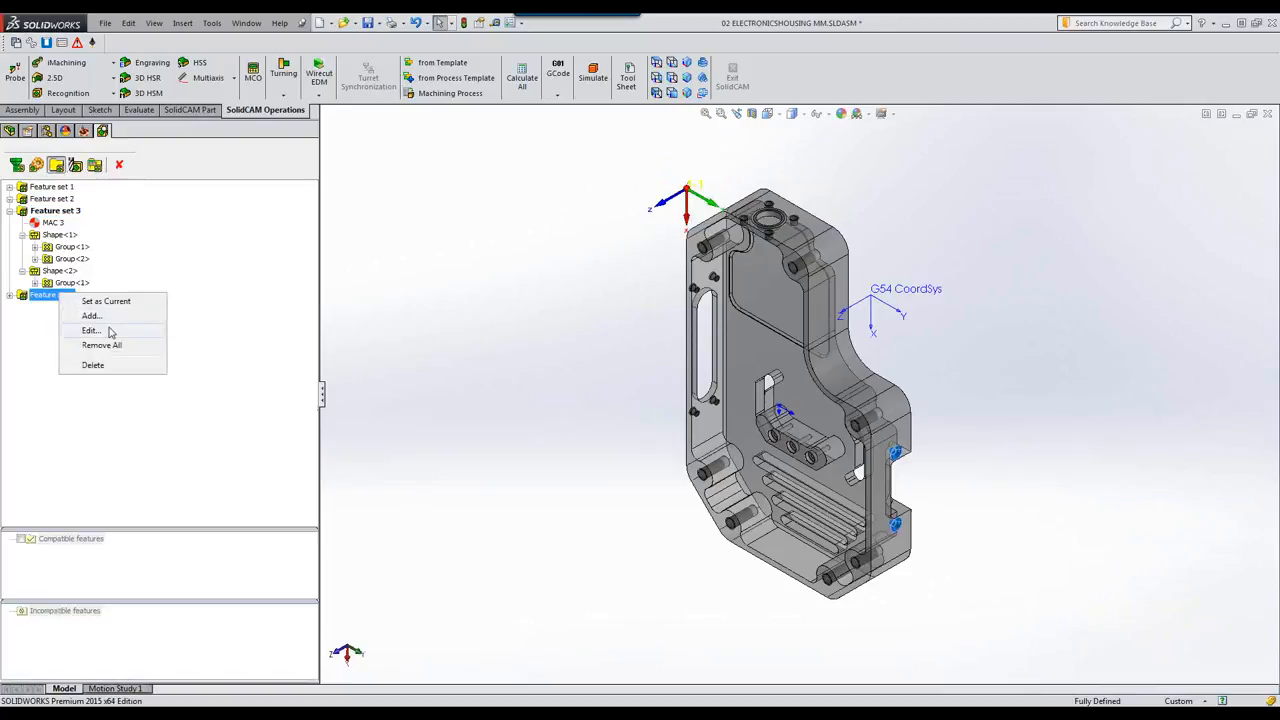
left_click(106, 301)
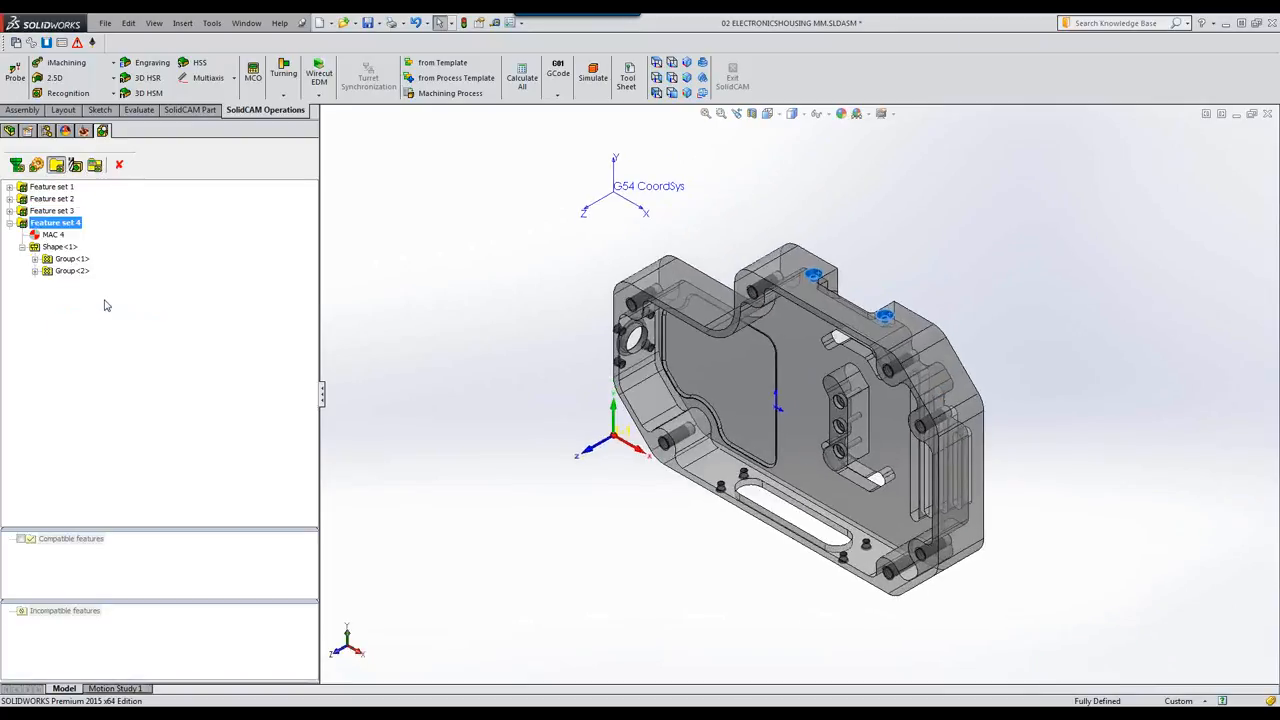
left_click(76, 166)
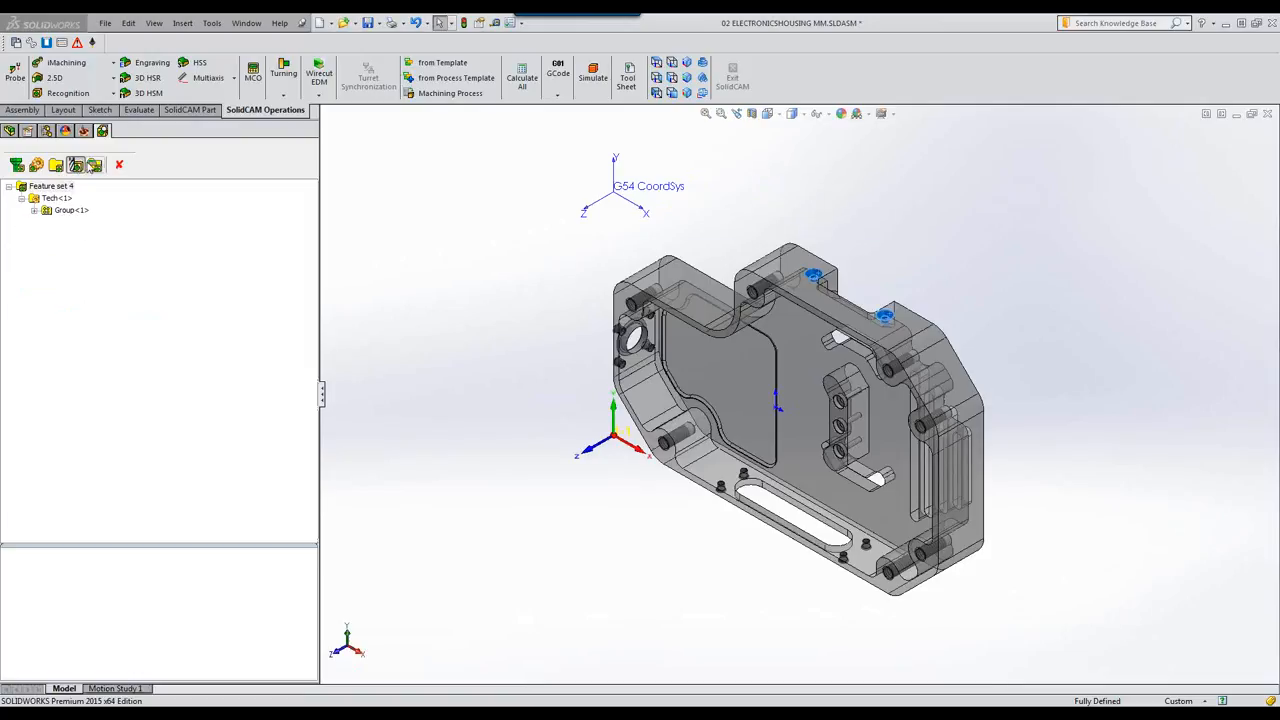
left_click(95, 165)
left_click(120, 167)
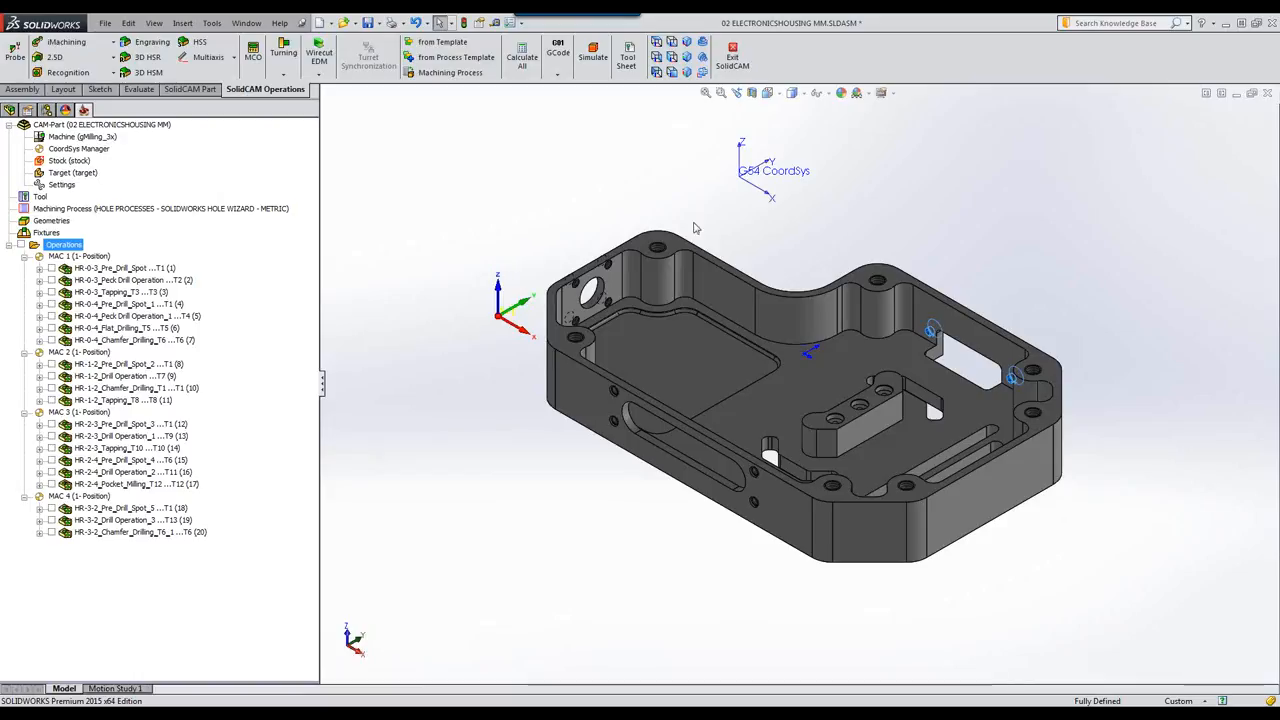
Examine tools 10, 8 and 3 in the part tool table, then close it without changes
double_click(39, 197)
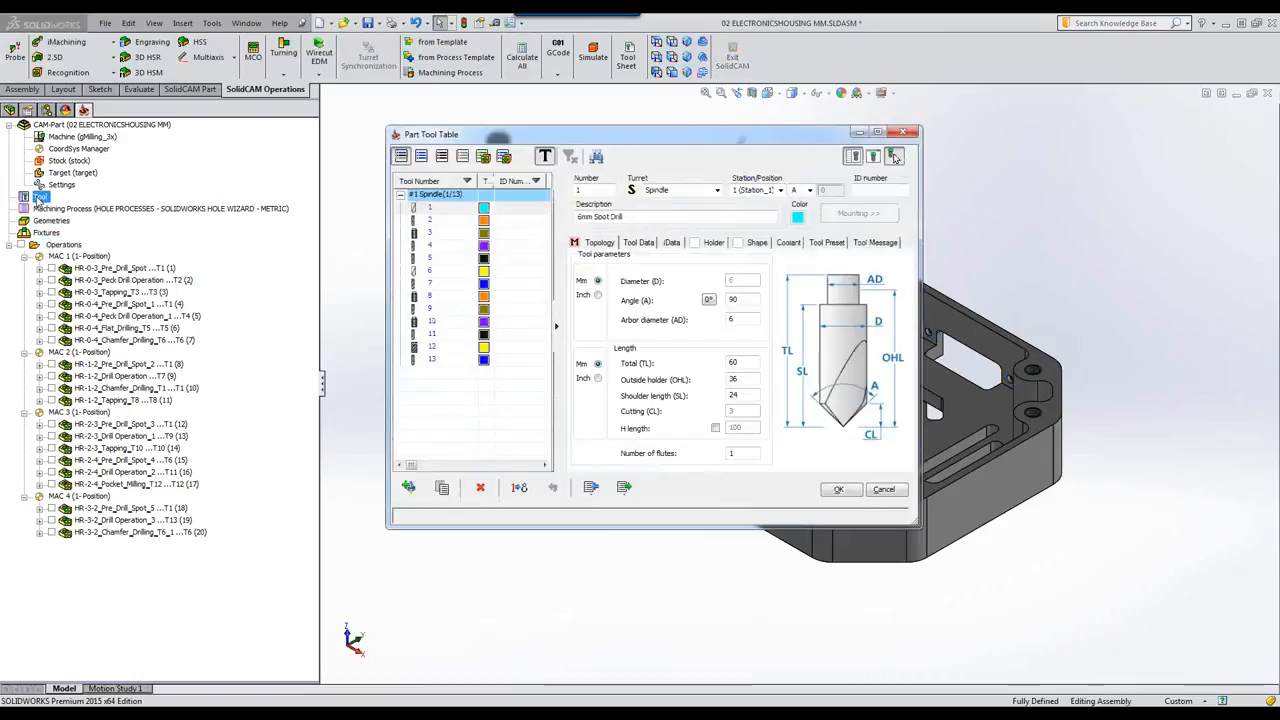
left_click(425, 322)
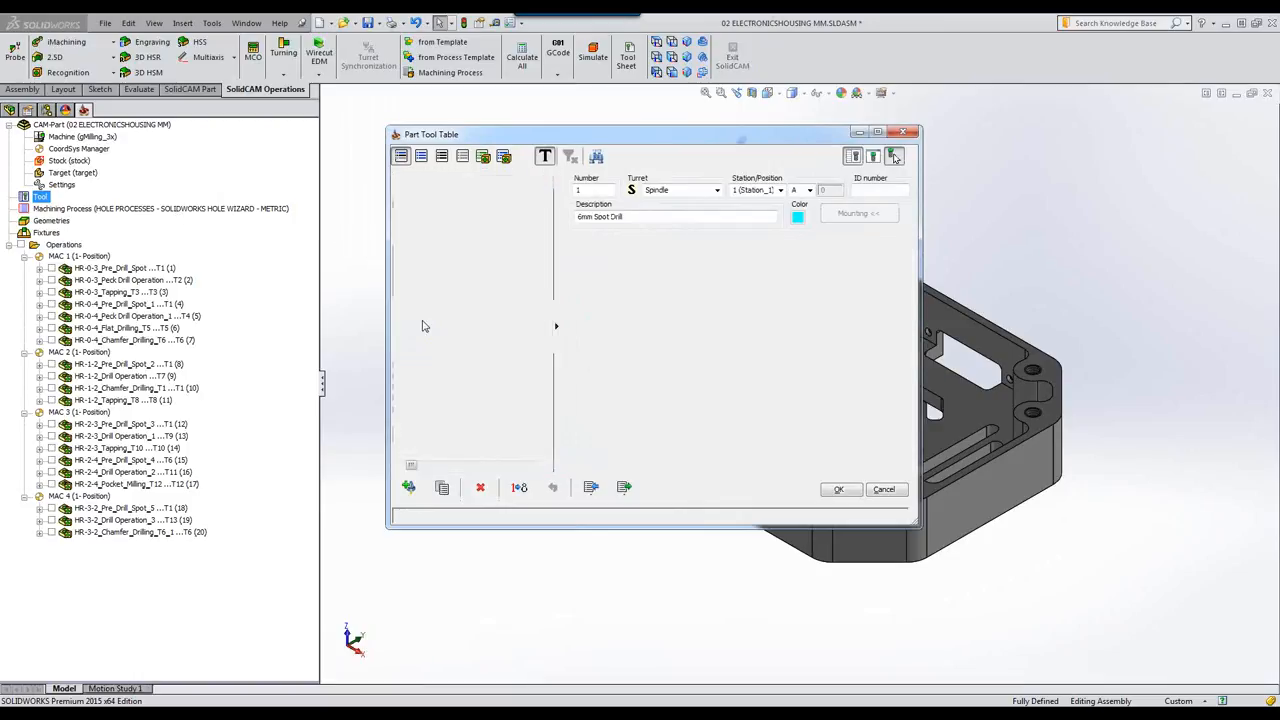
left_click(424, 297)
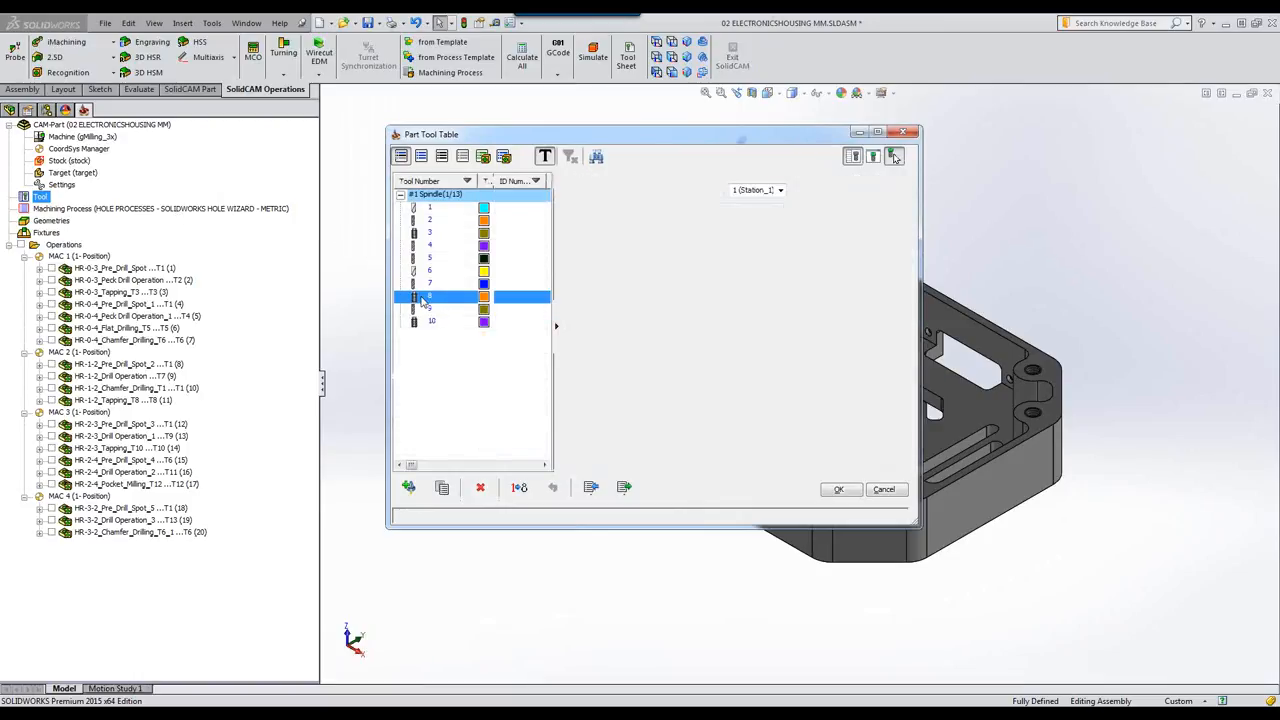
left_click(425, 232)
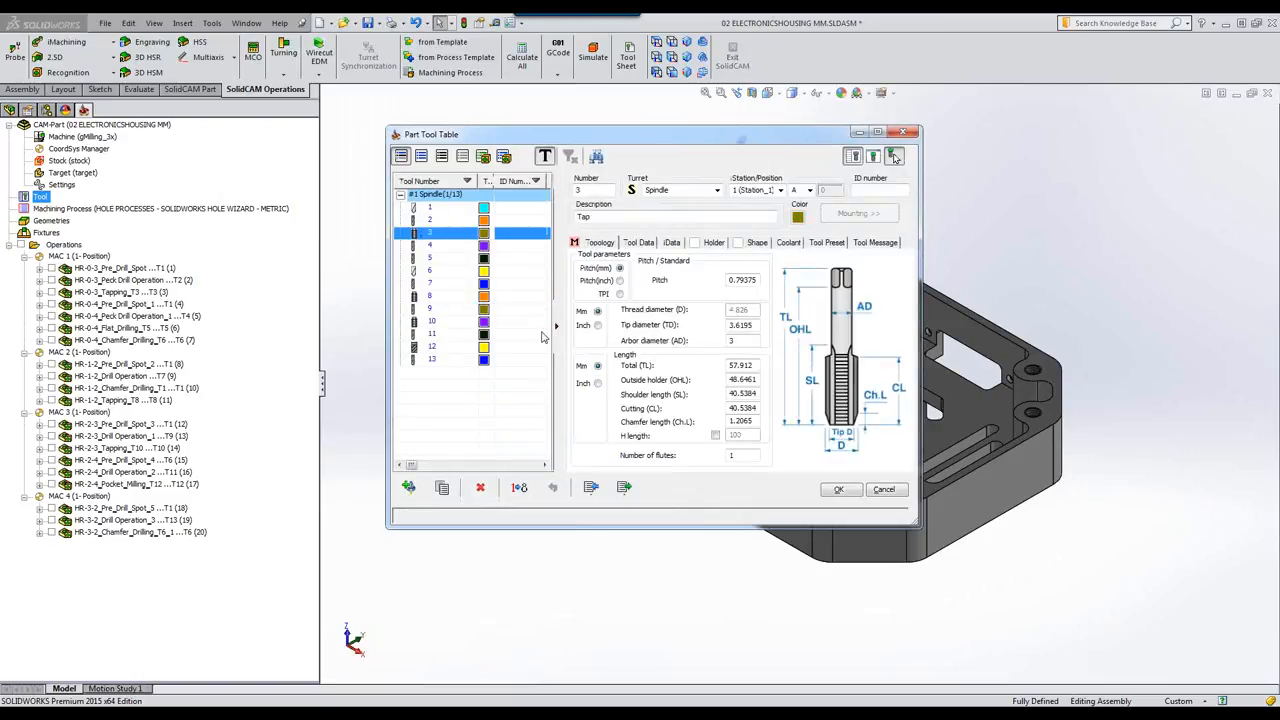
left_click(883, 490)
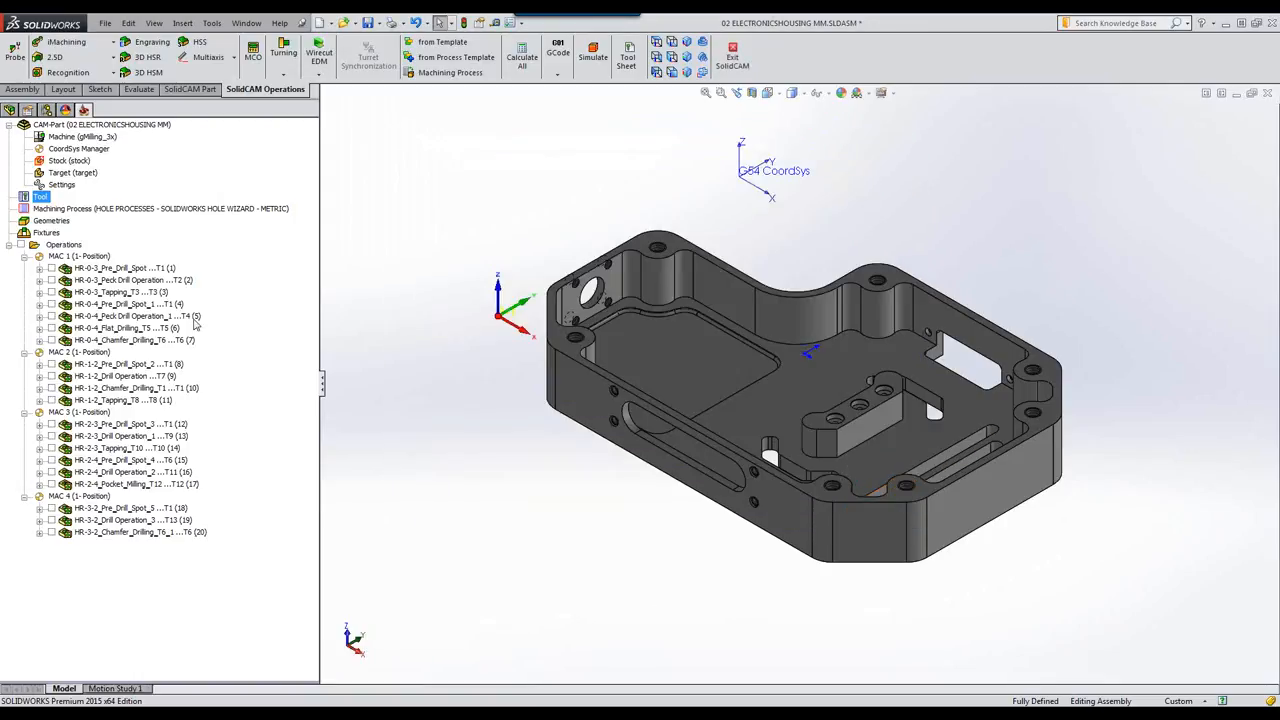
Simulate all operations in SolidVerify, inspect the machined holes on the housing and exit the simulation
left_click(63, 245)
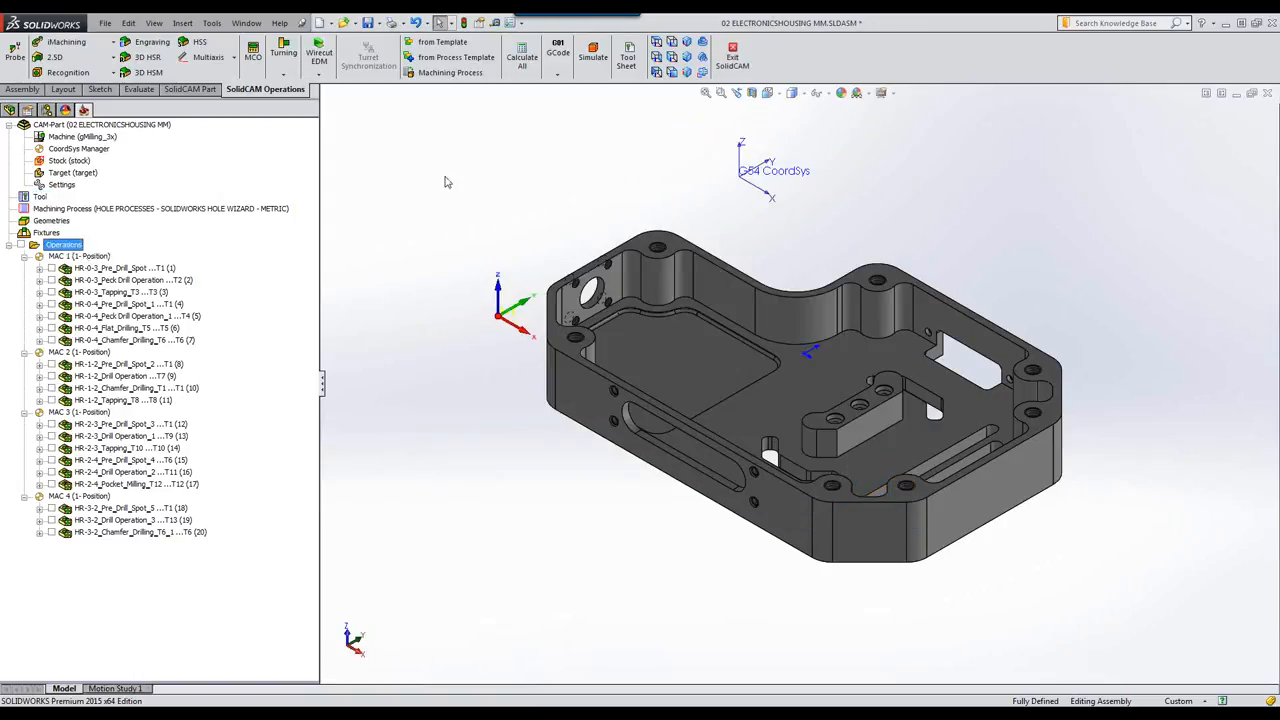
left_click(587, 60)
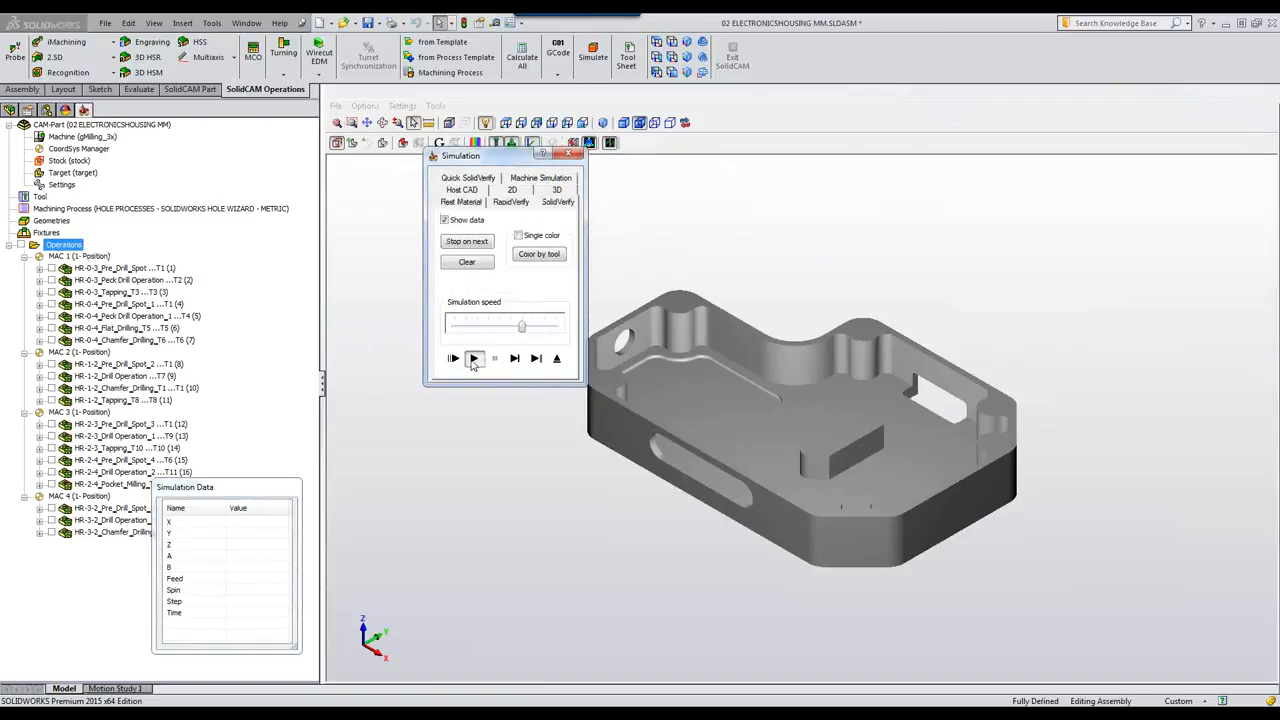
left_click(473, 358)
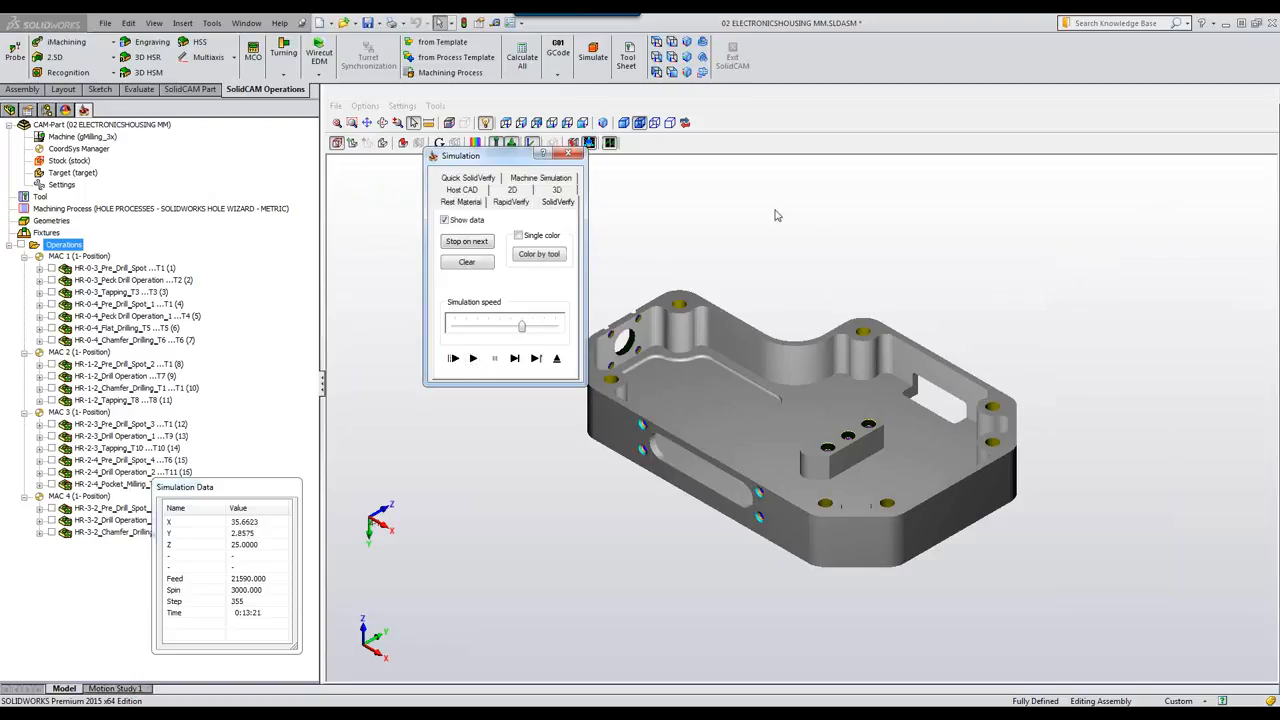
left_click(832, 211)
scroll(784, 489, "up", 2)
scroll(785, 489, "up", 1)
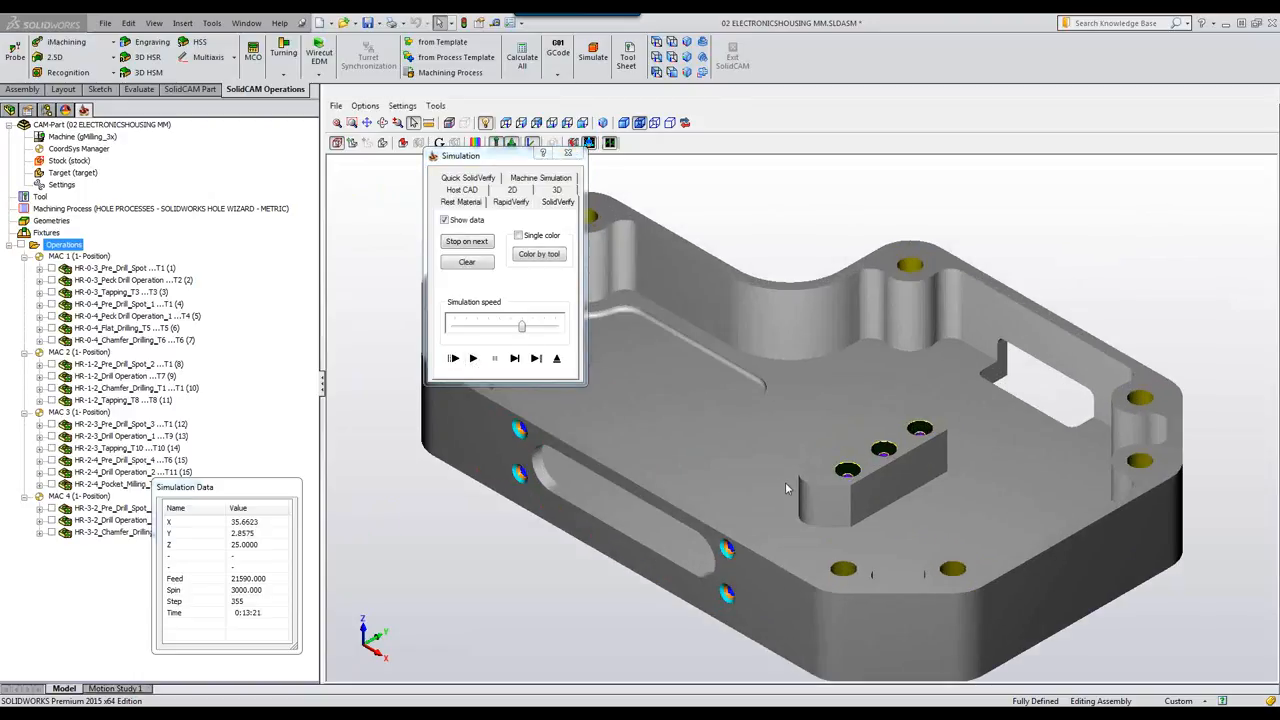
left_click(557, 358)
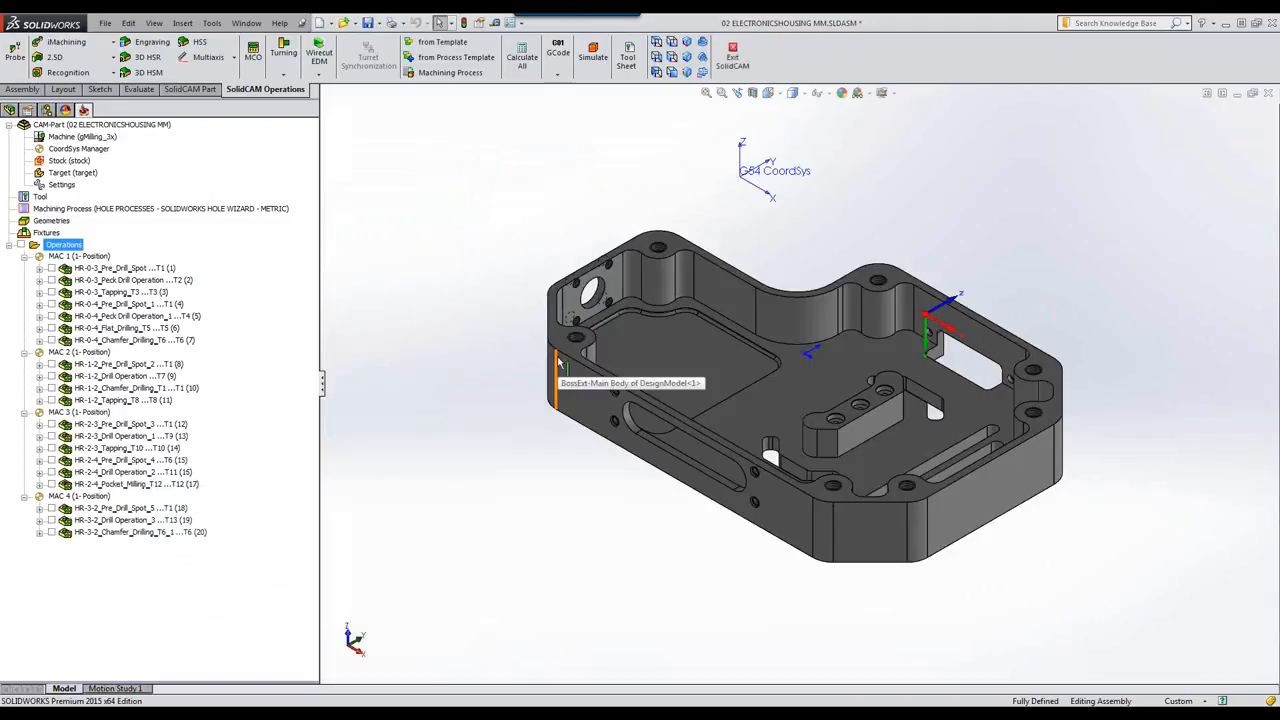
Close the electronics housing CAM-Part and open 03 TURRET METRIC.prz
left_click(1269, 94)
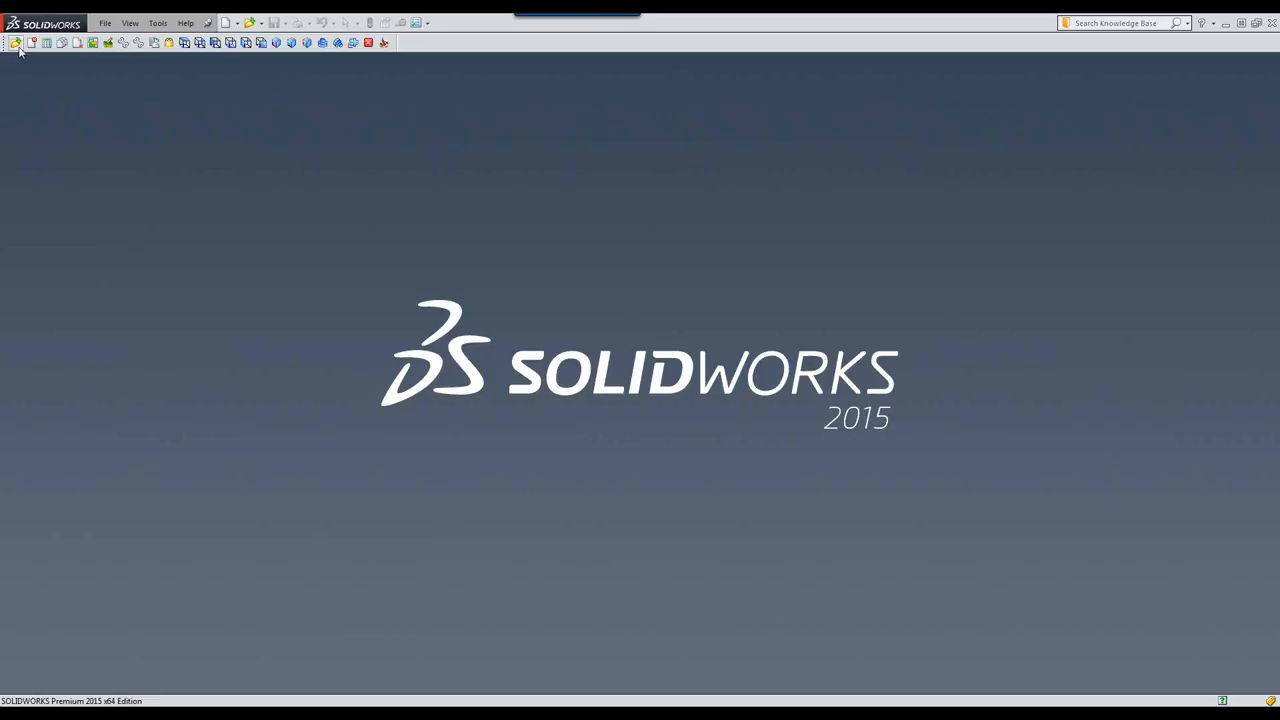
left_click(16, 44)
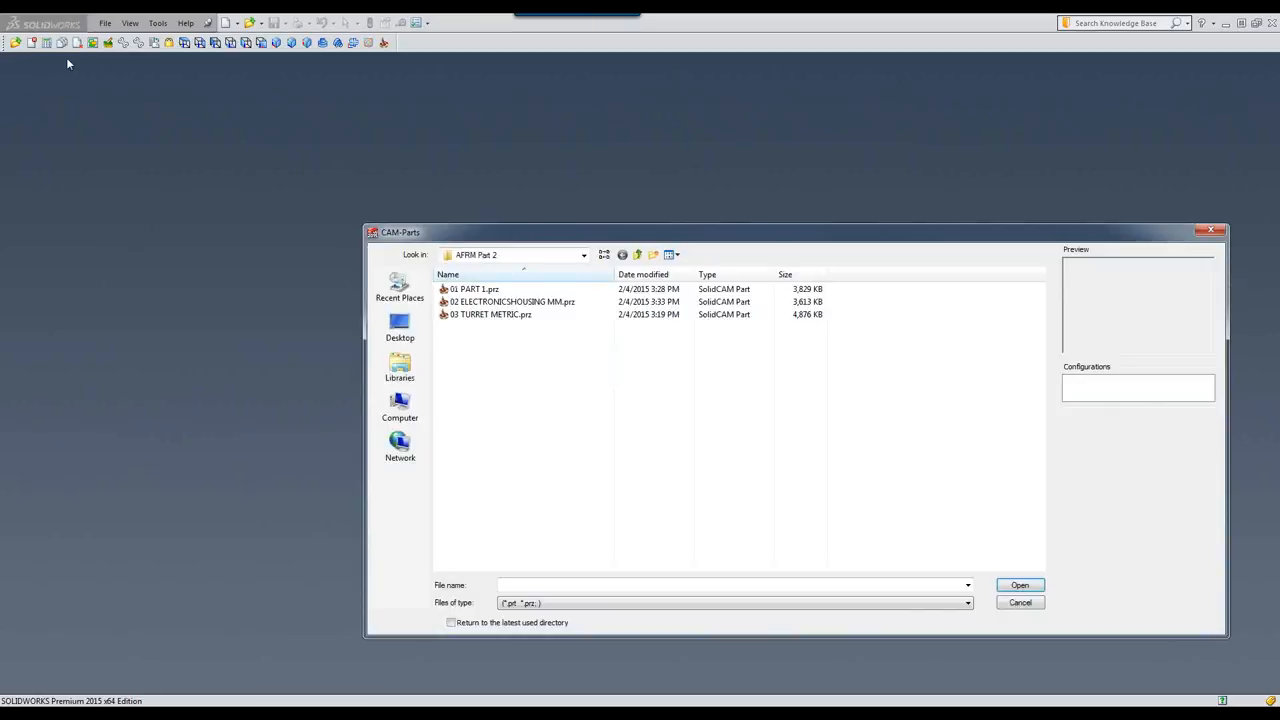
left_click(513, 316)
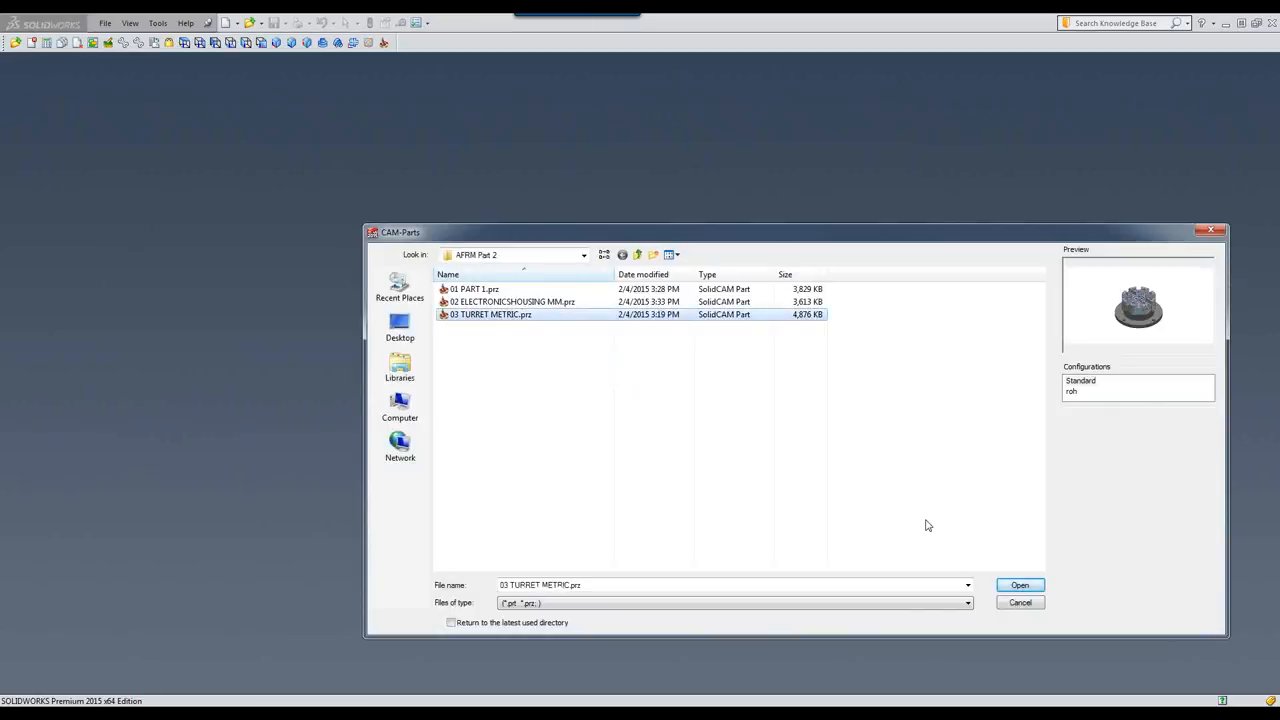
left_click(1020, 586)
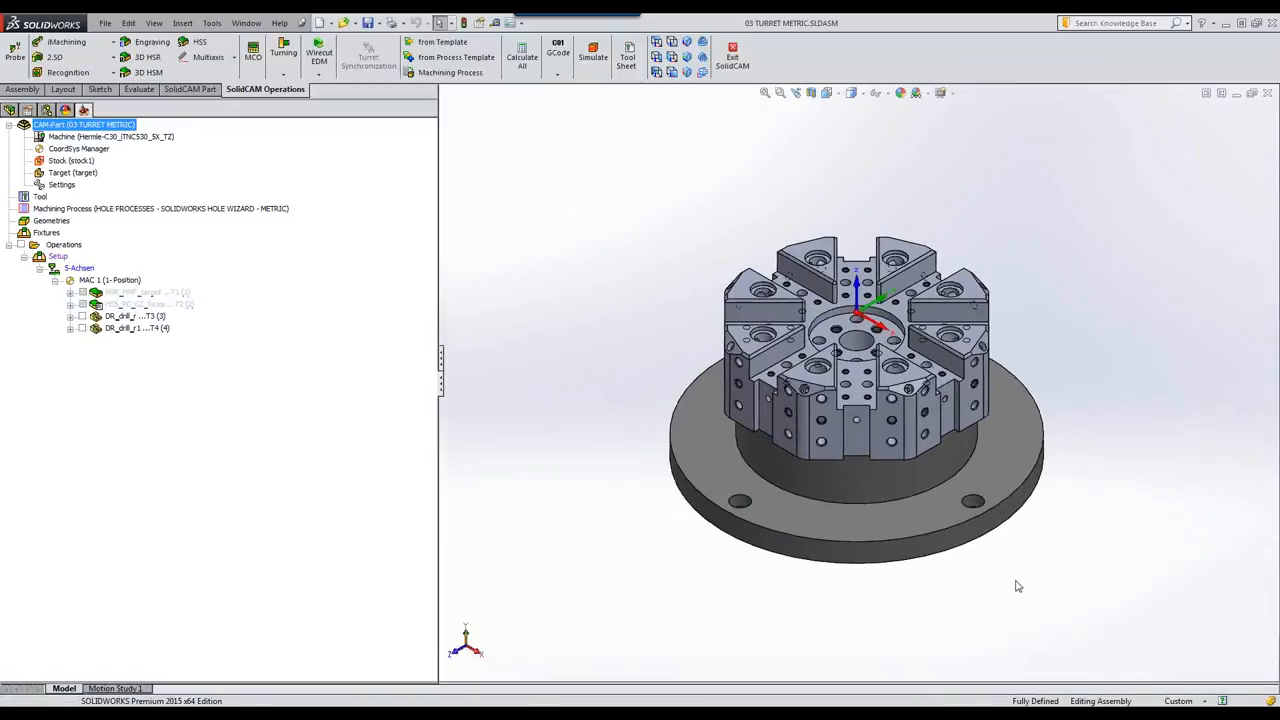
Delete the two drilling operations DR_drill_r and DR_drill_r1 from the turret's MAC 1 position
left_click(136, 318)
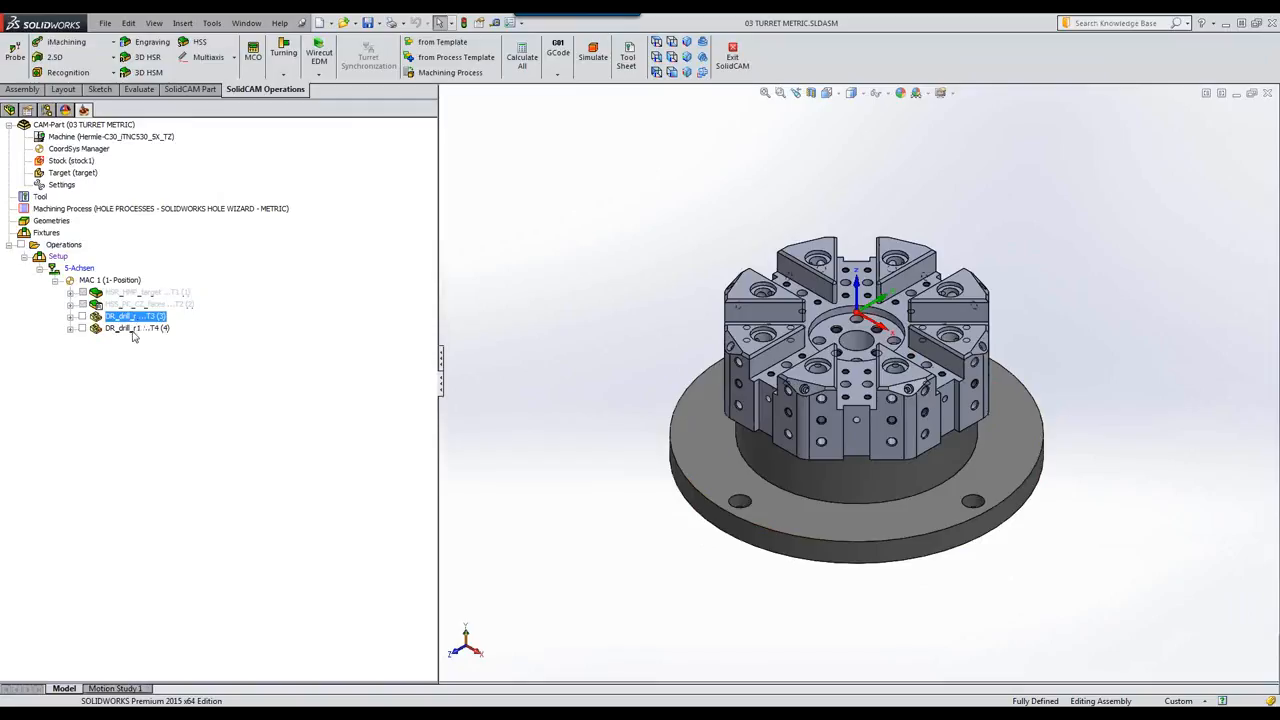
left_click(132, 331, "shift")
right_click(133, 339)
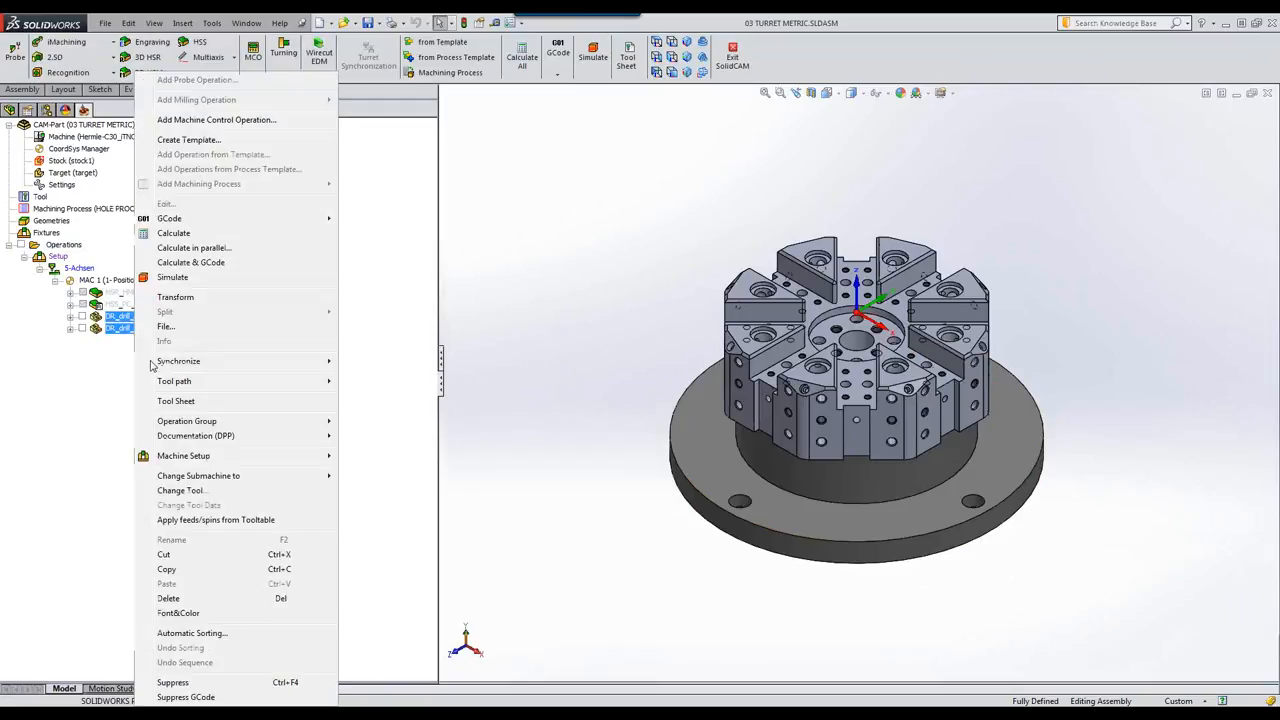
left_click(203, 599)
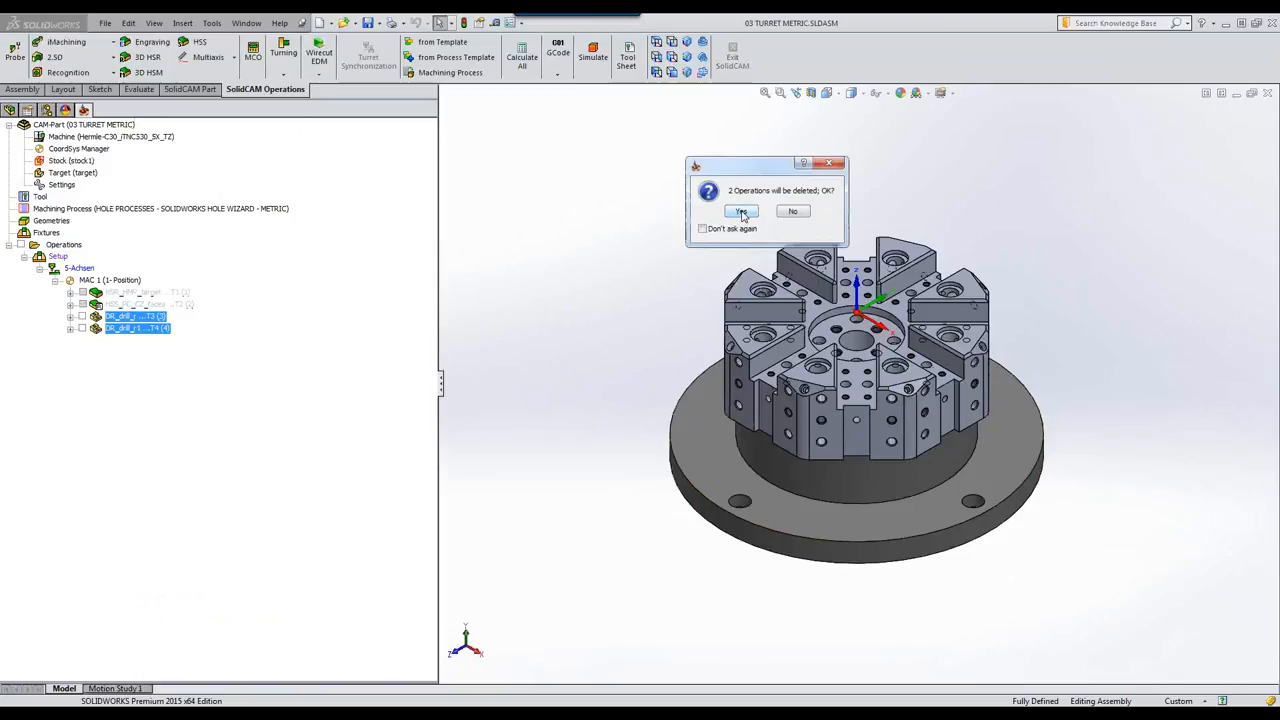
left_click(725, 222)
left_click(776, 222)
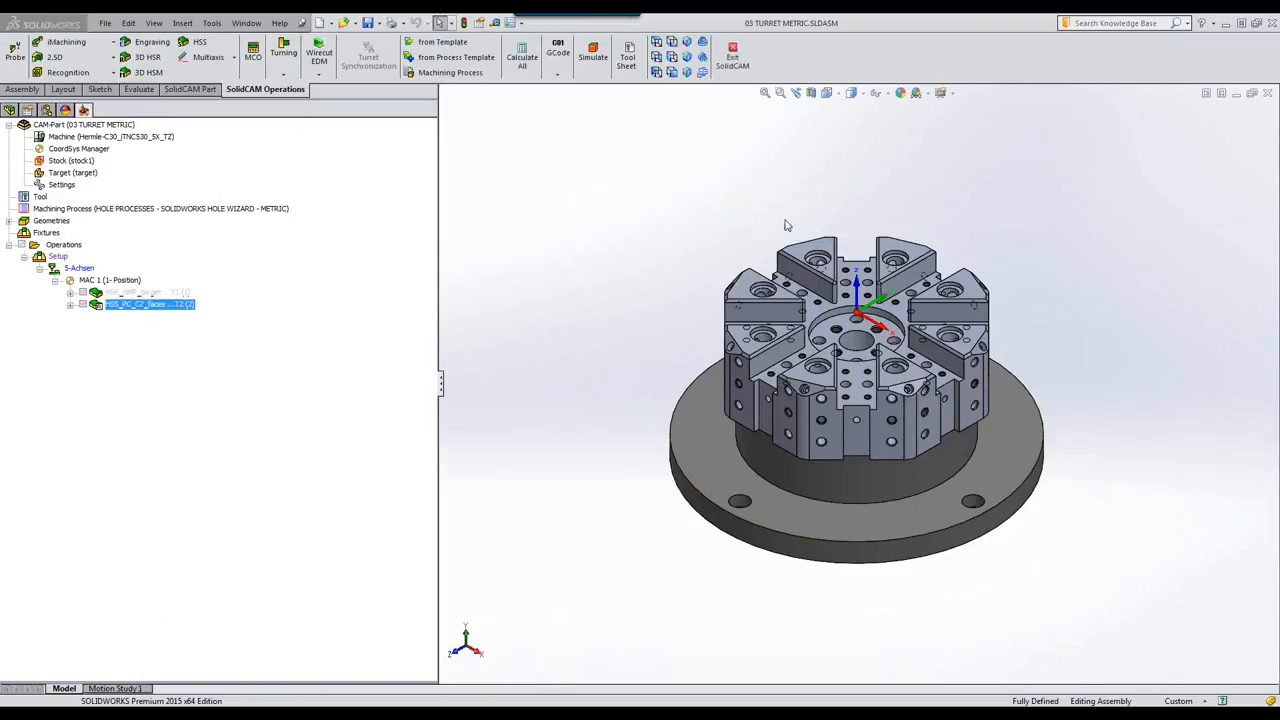
Clean up the turret CAM-Part with all removal options selected, including unused geometries, fixtures and tools
right_click(90, 127)
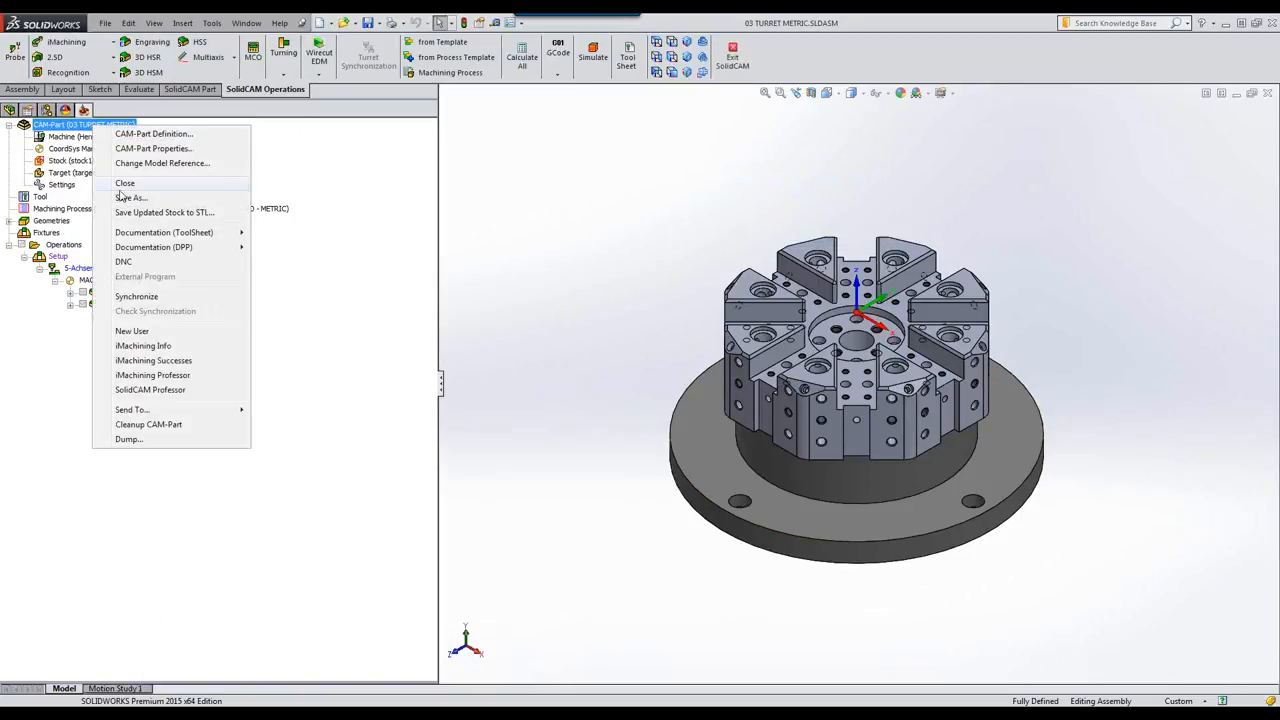
left_click(193, 425)
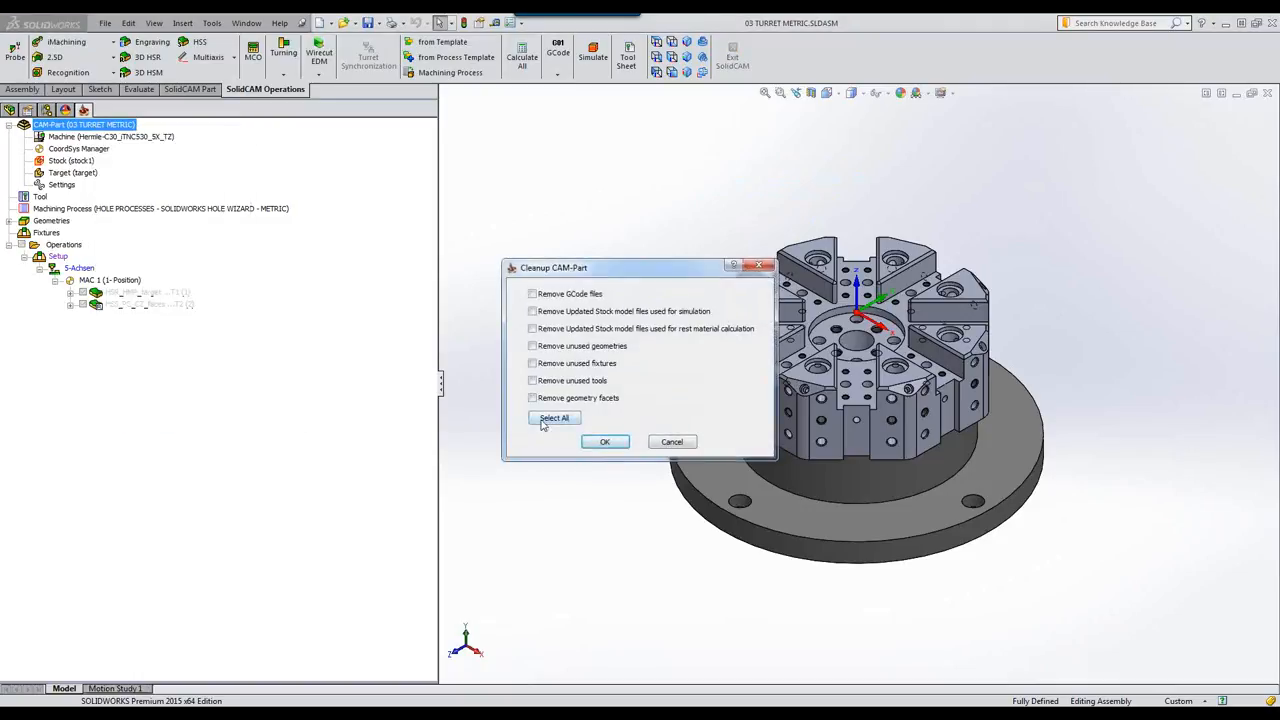
left_click(548, 419)
left_click(594, 446)
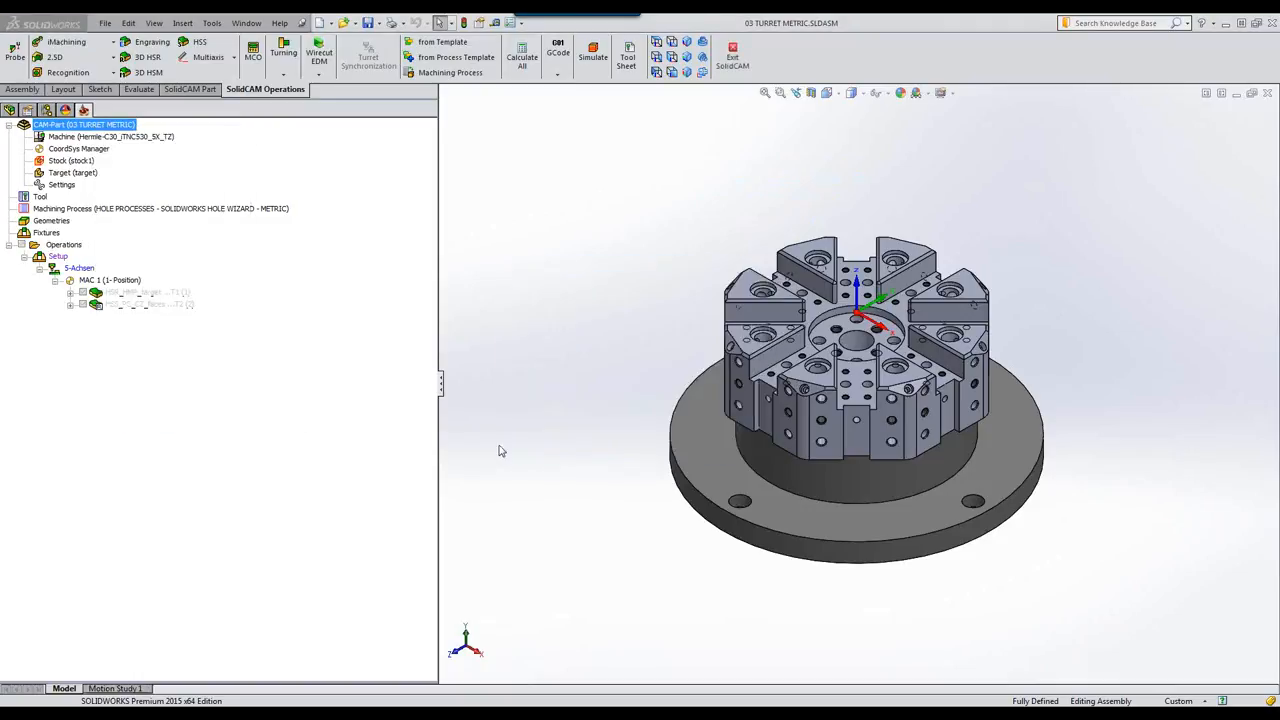
Check the part's coordinate systems and start Holes Recognition + Technology for the turret's operations with the SHR database
double_click(80, 149)
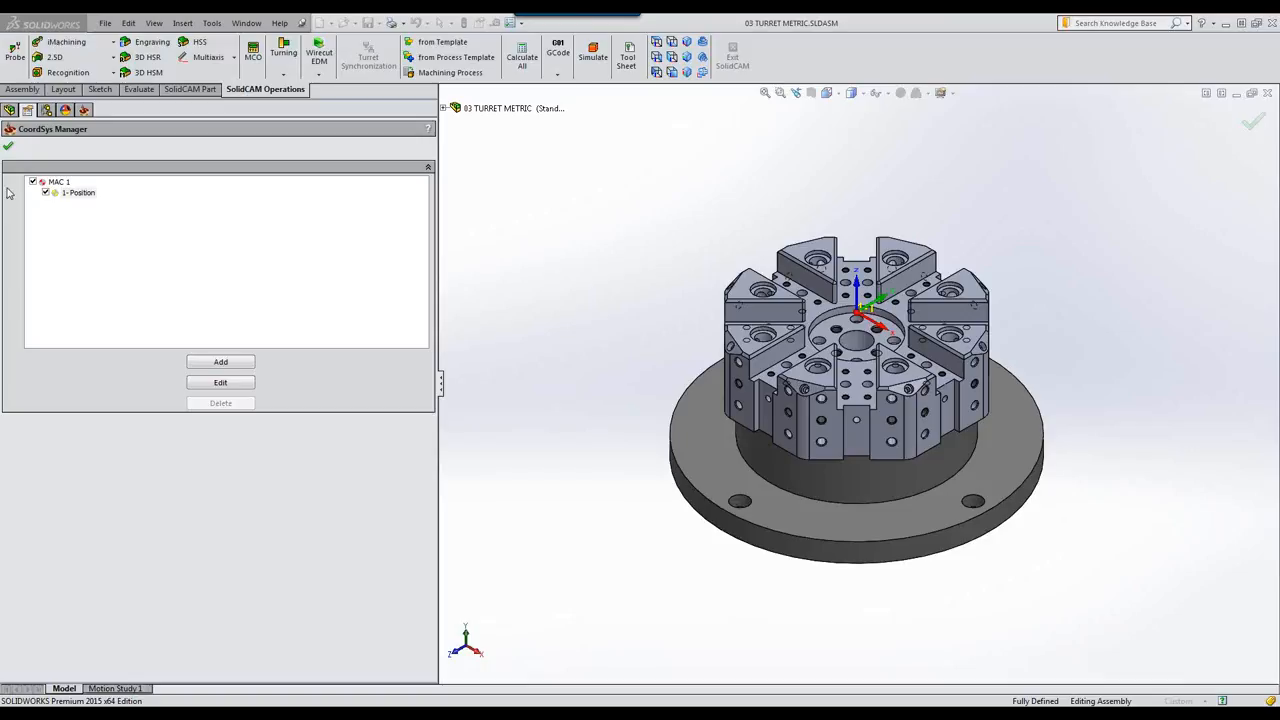
left_click(9, 147)
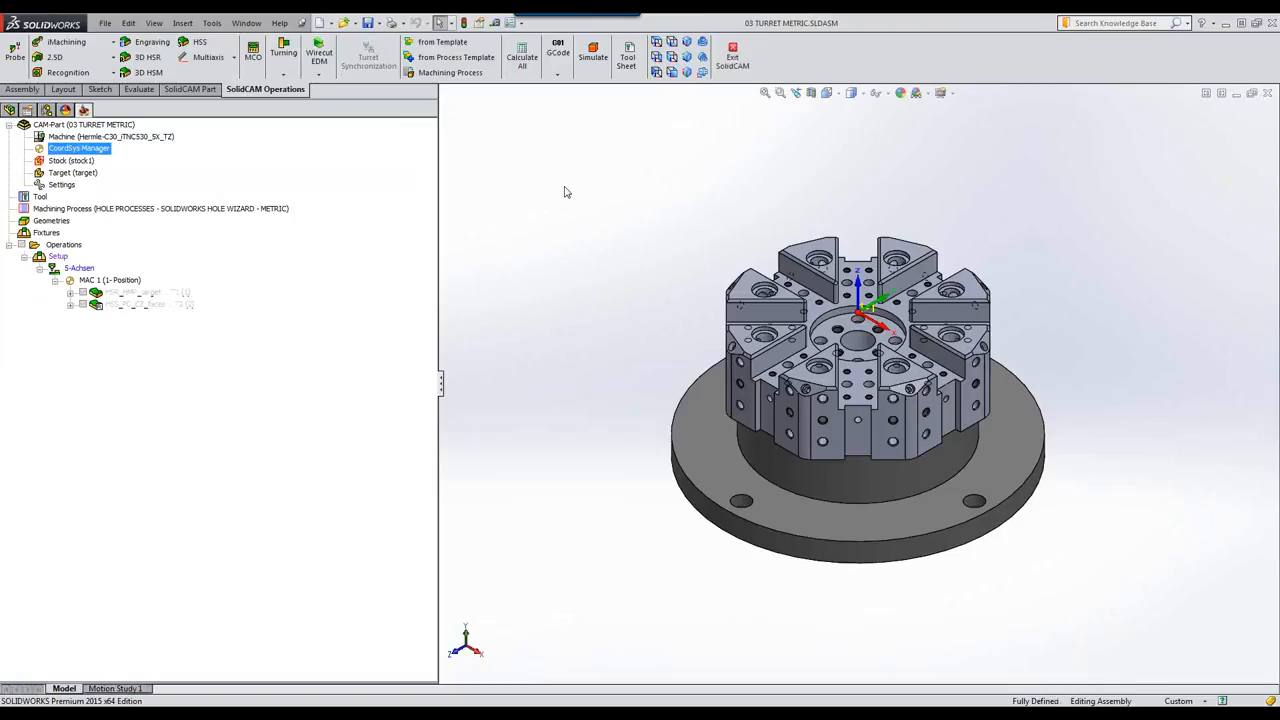
right_click(62, 245)
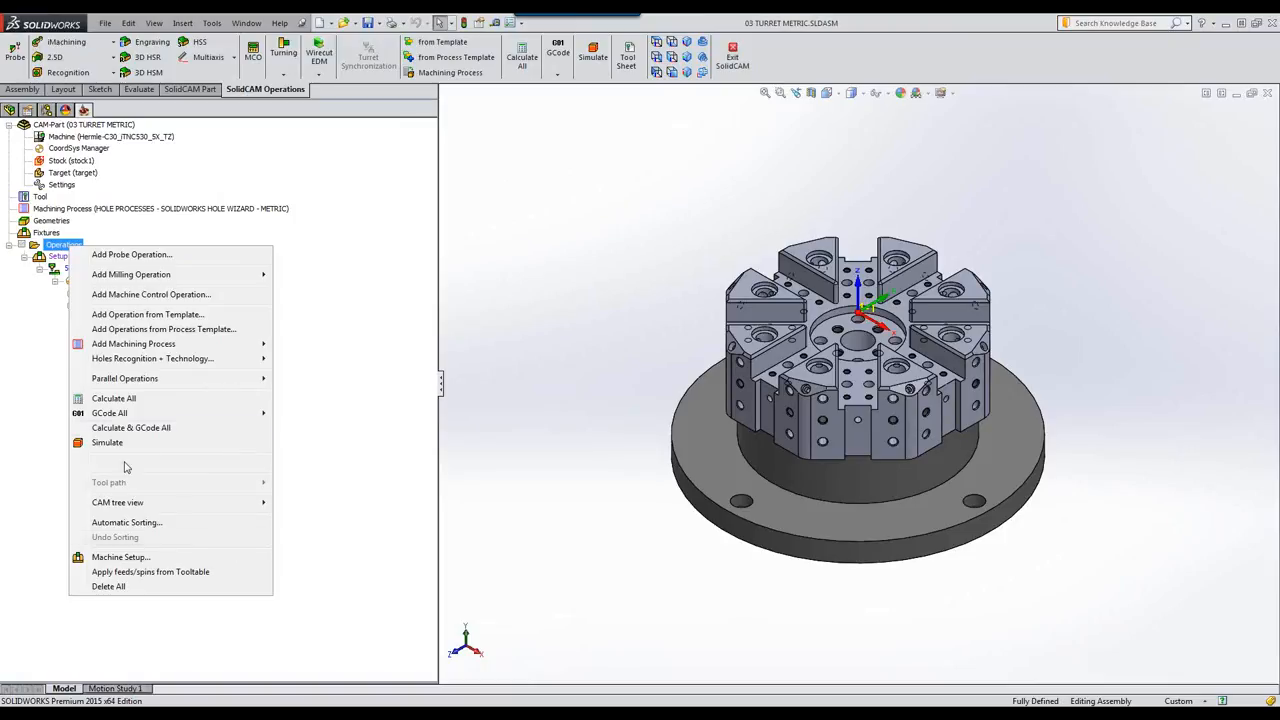
mouse_move(116, 366)
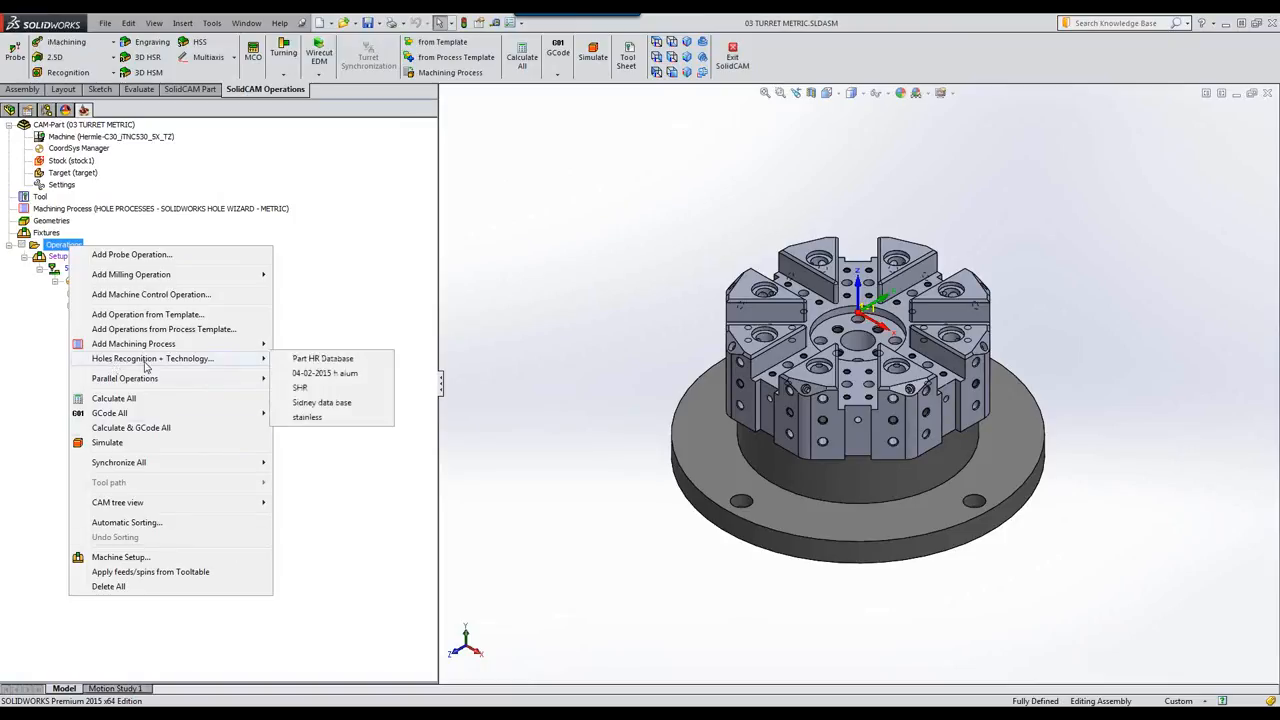
left_click(300, 388)
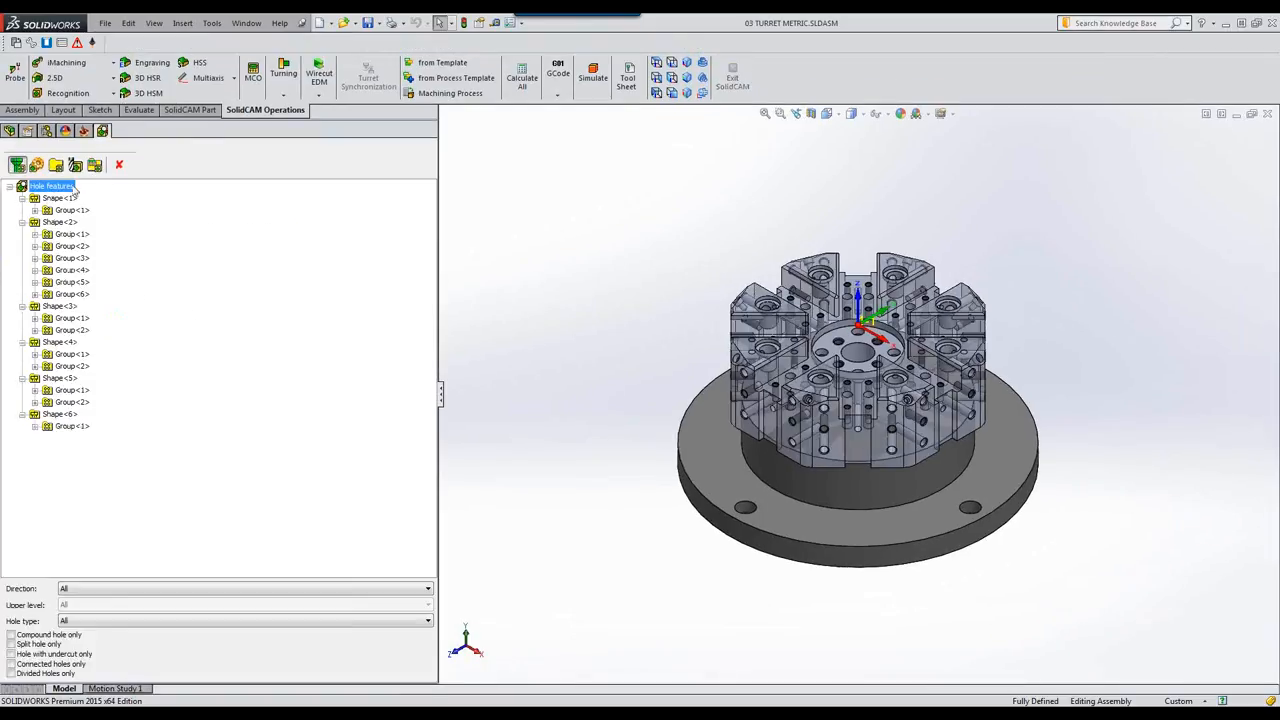
Run hole recognition on the turret, derive the M-features, feature set and technologies, and generate the hole machining operations
right_click(62, 187)
left_click(89, 195)
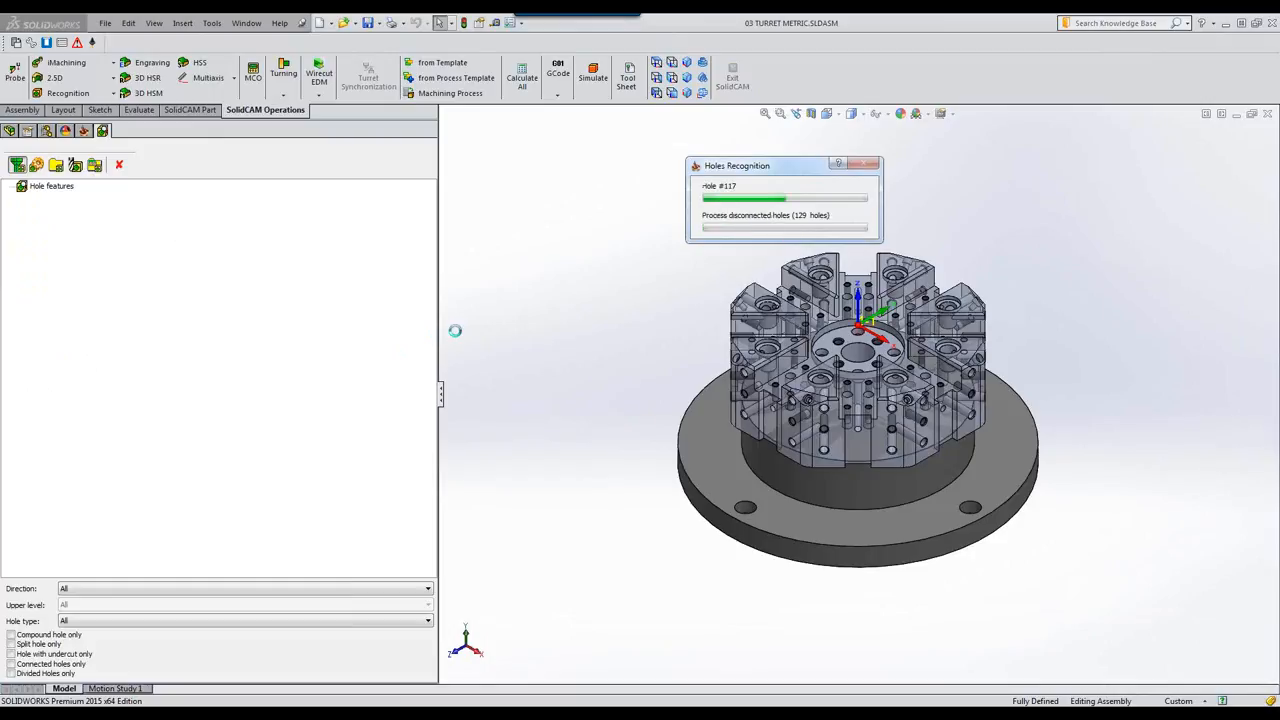
left_click(37, 165)
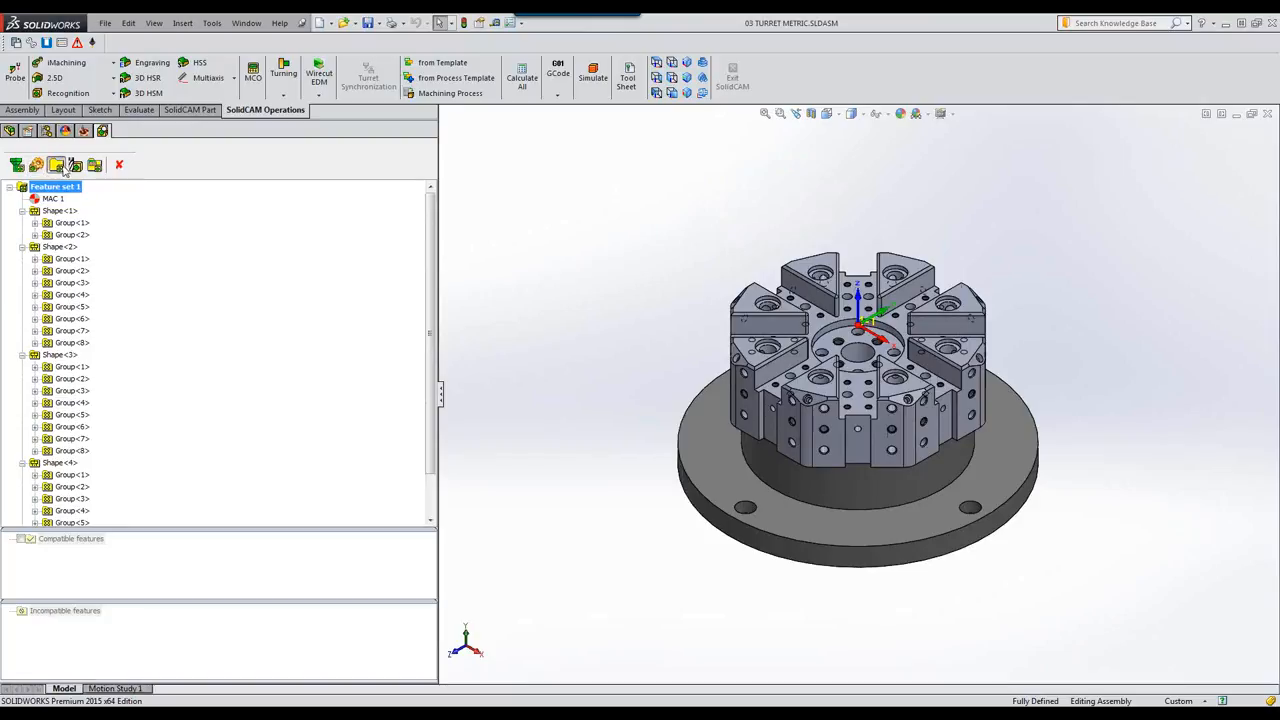
left_click(75, 165)
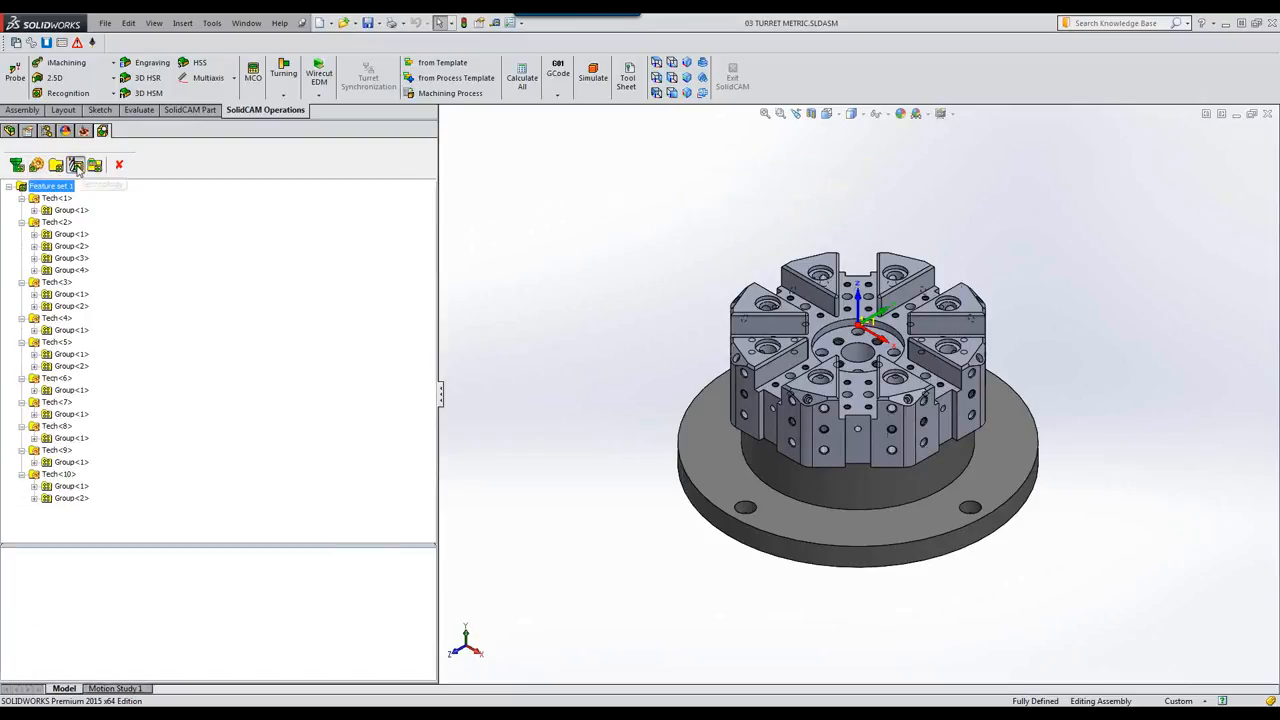
left_click(95, 165)
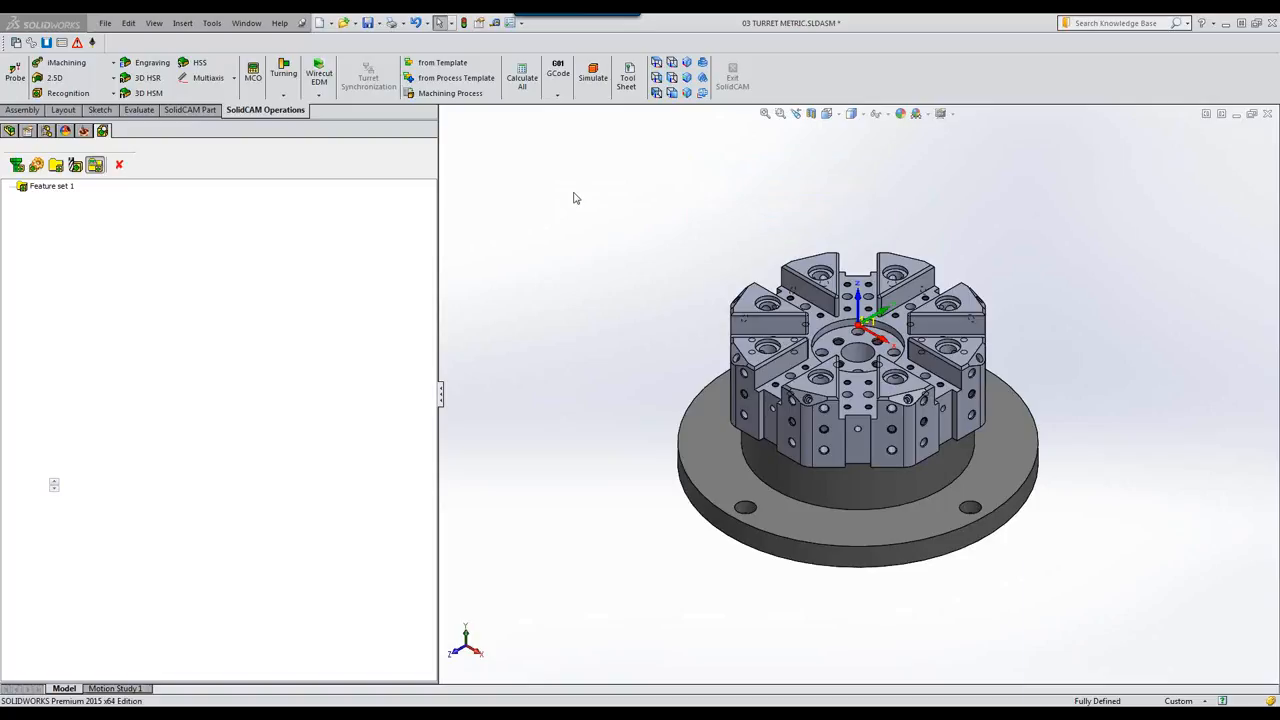
left_click(119, 165)
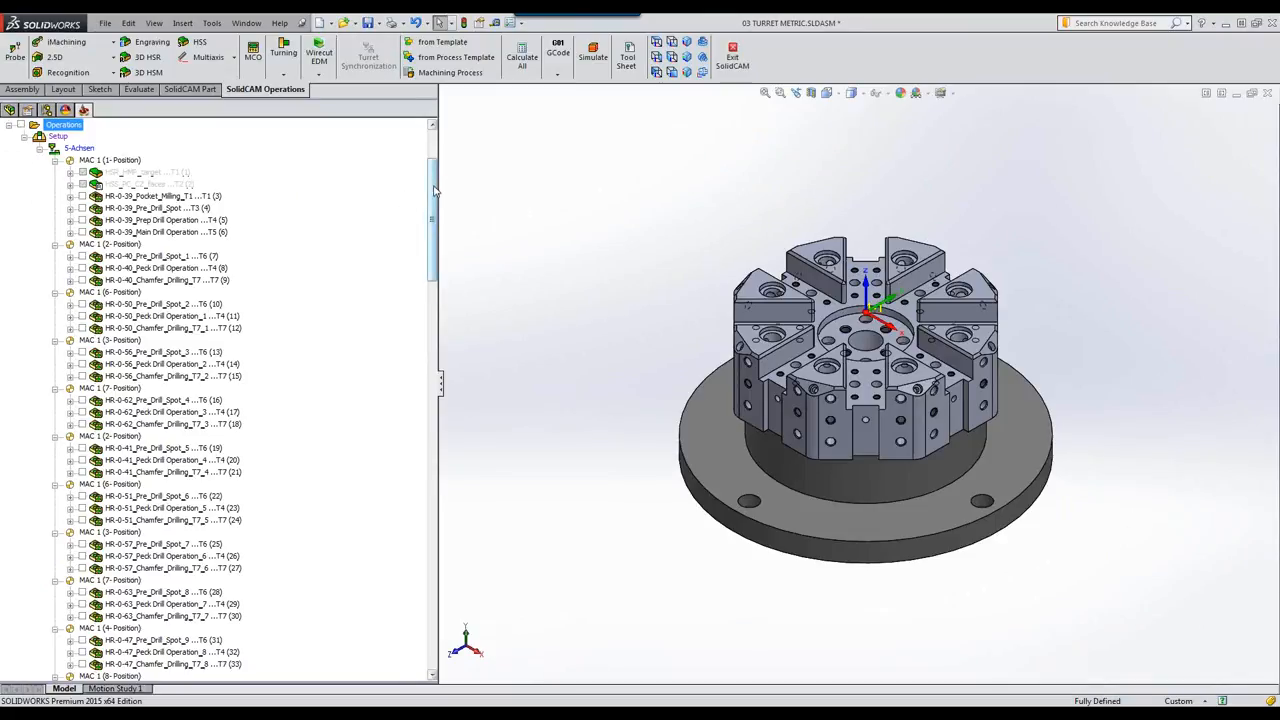
Look through the generated operations and inspect MAC 1 positions 1 to 5 in the CoordSys Manager
left_click_drag(434, 190, 486, 584)
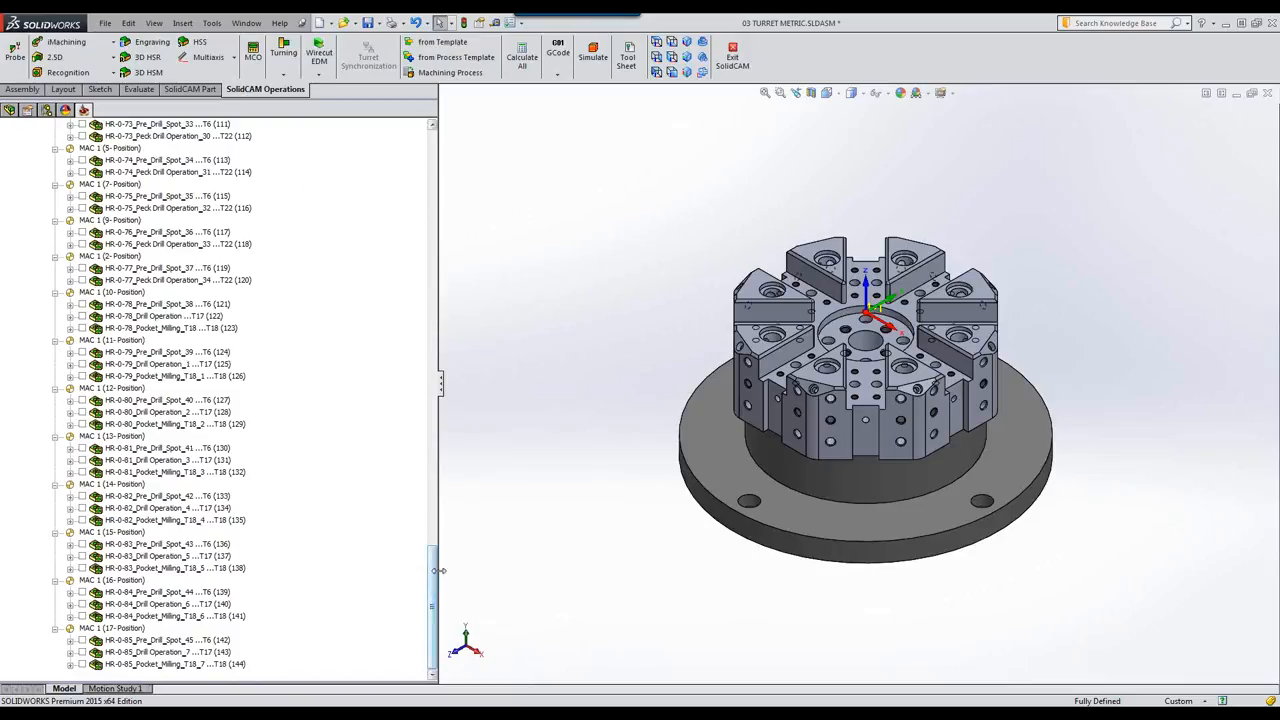
left_click_drag(432, 578, 438, 135)
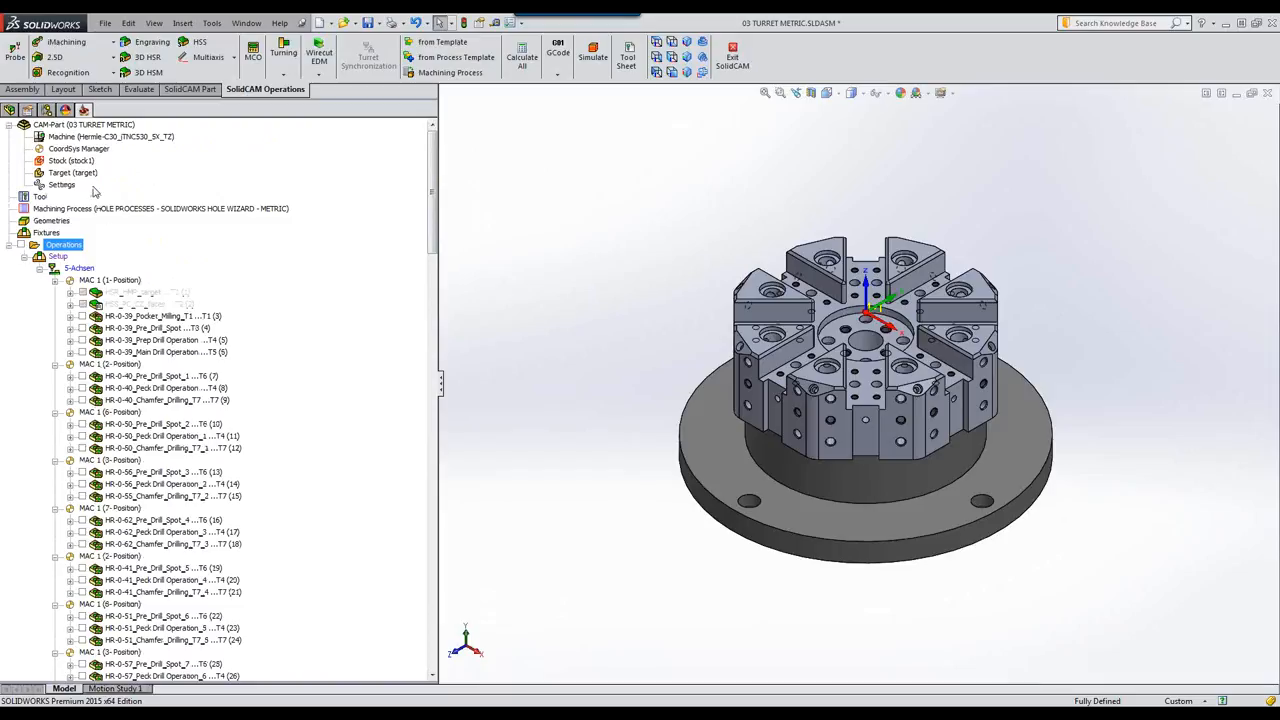
left_click(90, 150)
right_click(91, 152)
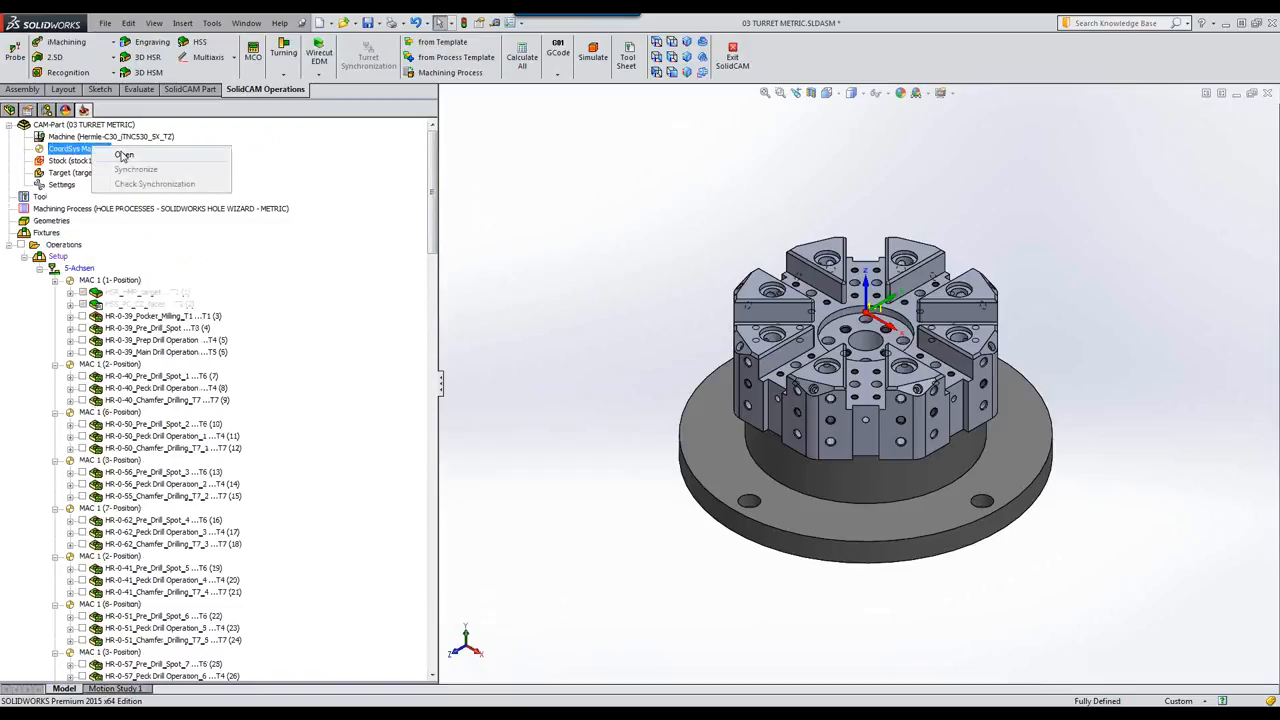
left_click(122, 156)
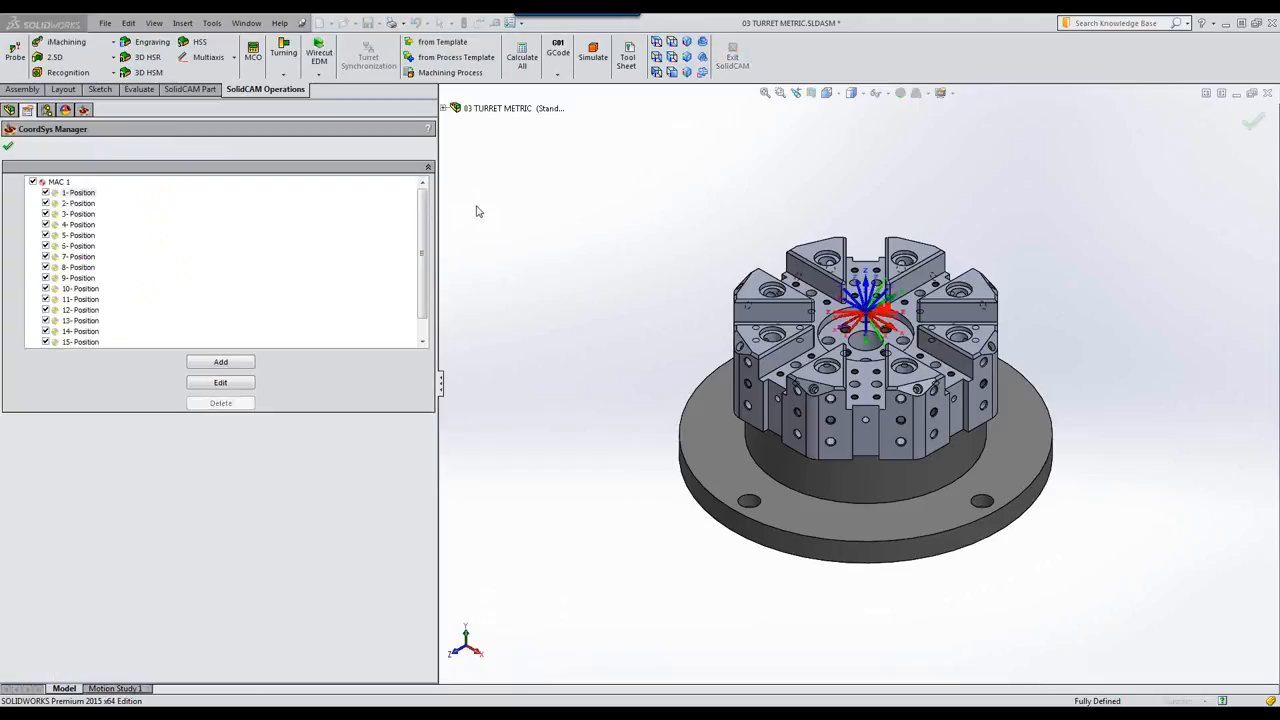
left_click(88, 203)
left_click(82, 214)
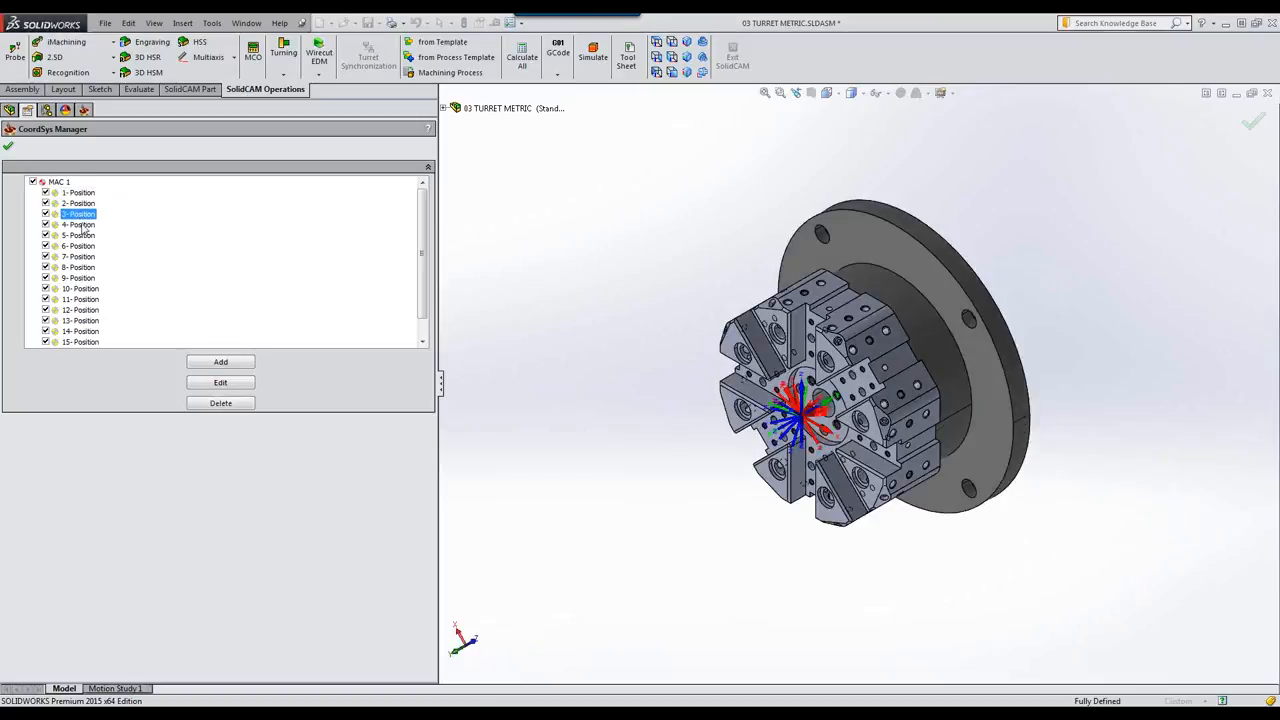
left_click(84, 225)
left_click(82, 235)
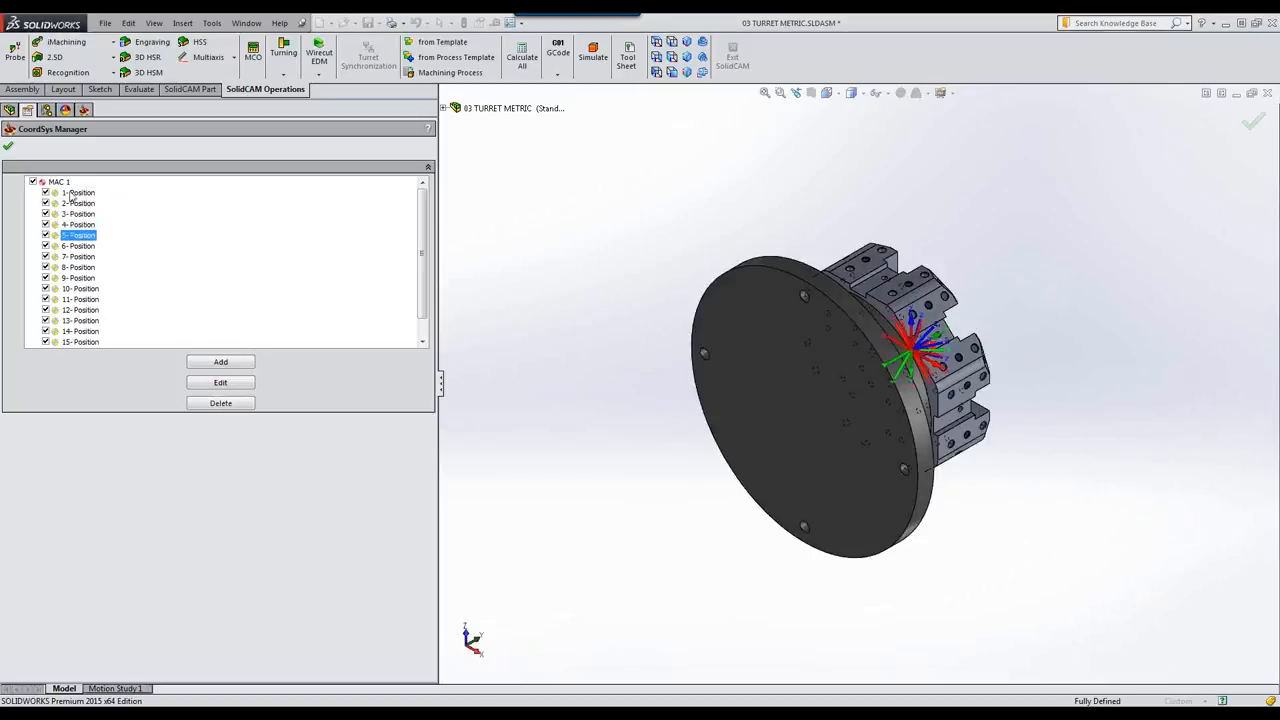
left_click(78, 192)
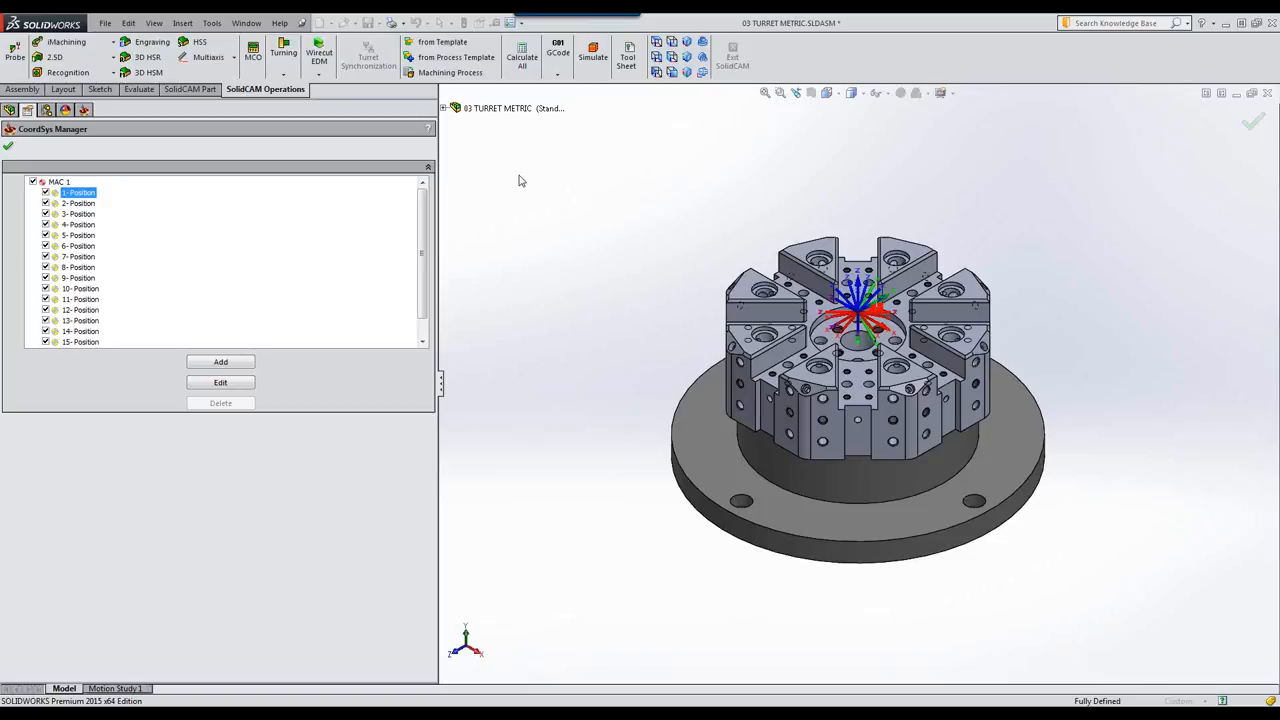
left_click(9, 146)
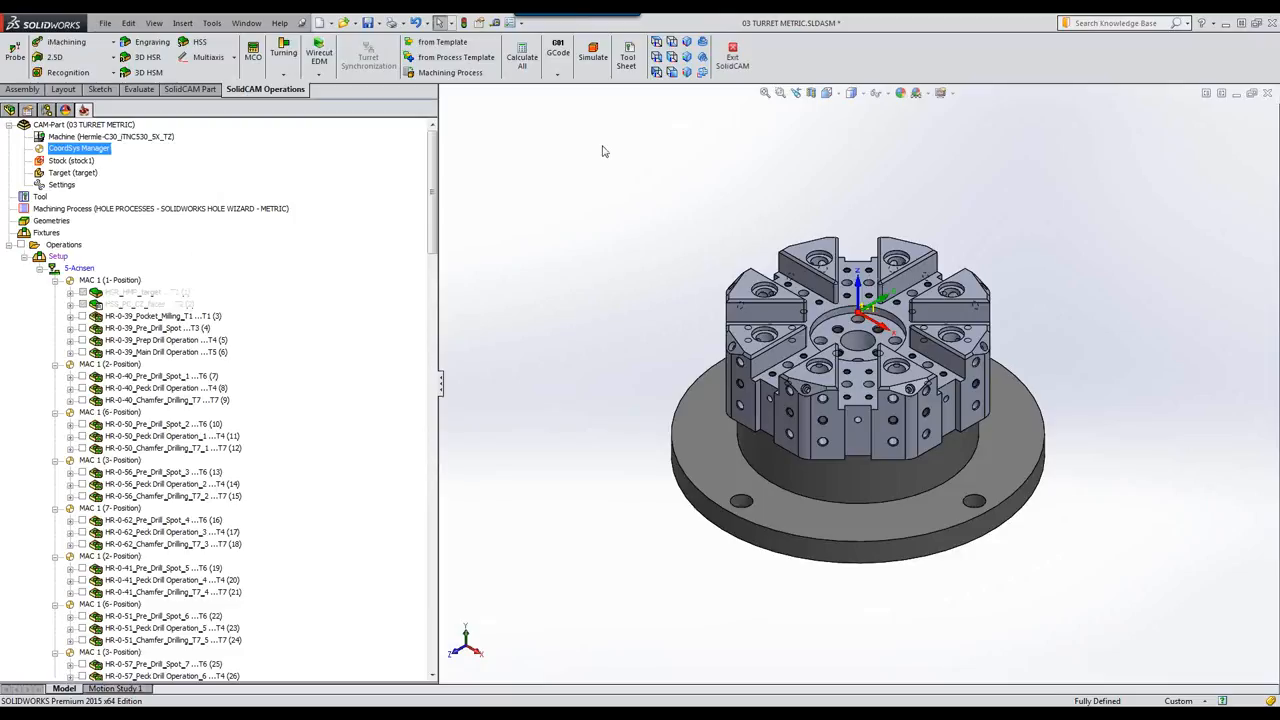
Play the Machine Simulation of the turret operations at varying speeds, examine the drilling up close, and exit the simulation
left_click(597, 58)
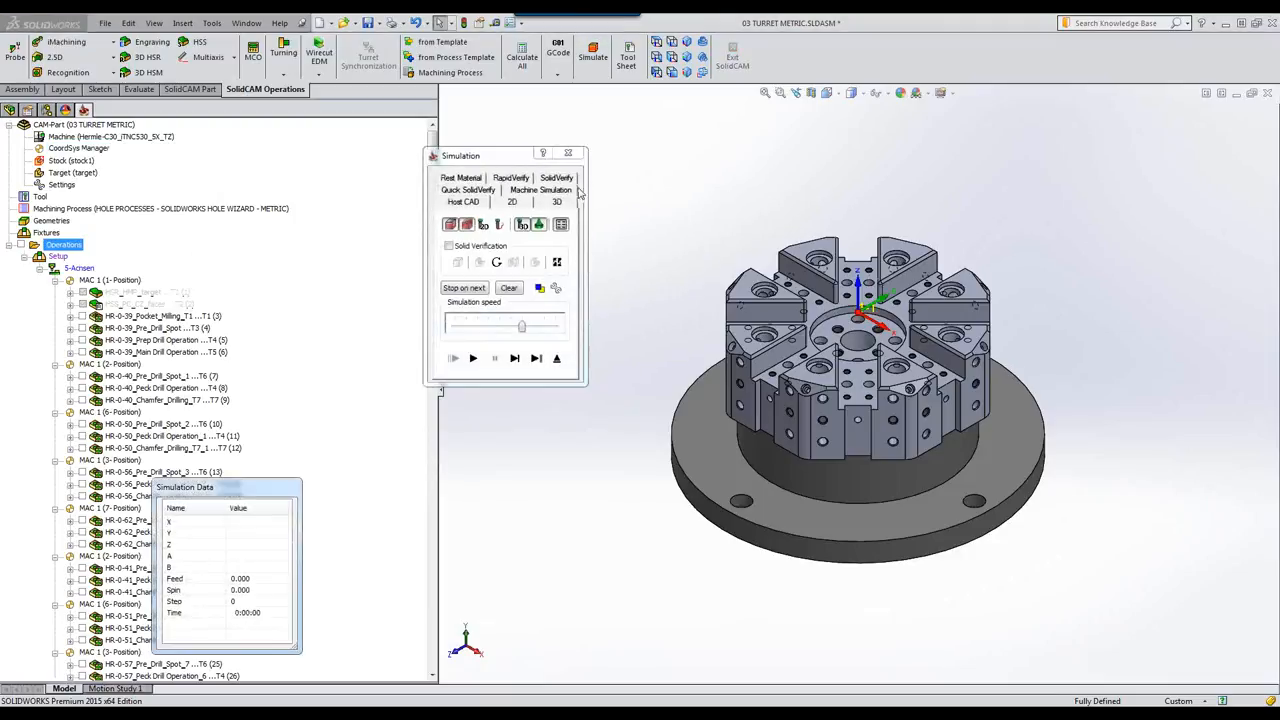
left_click(556, 193)
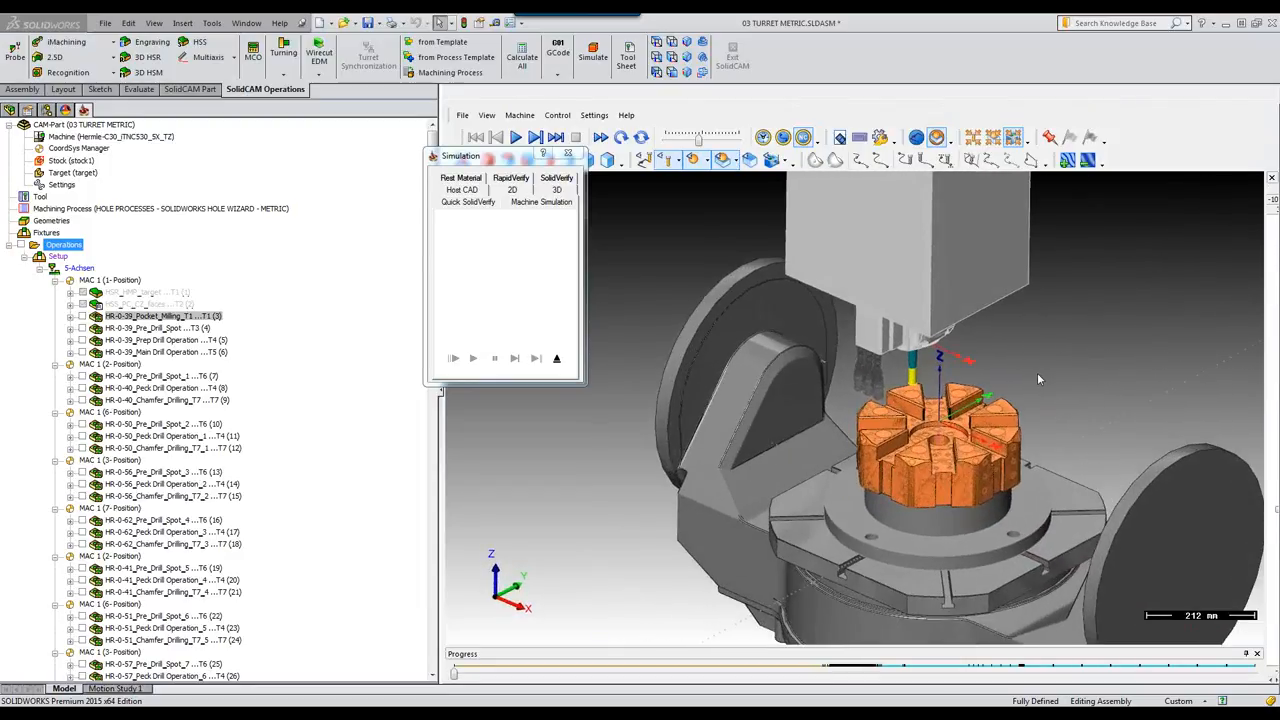
left_click(517, 139)
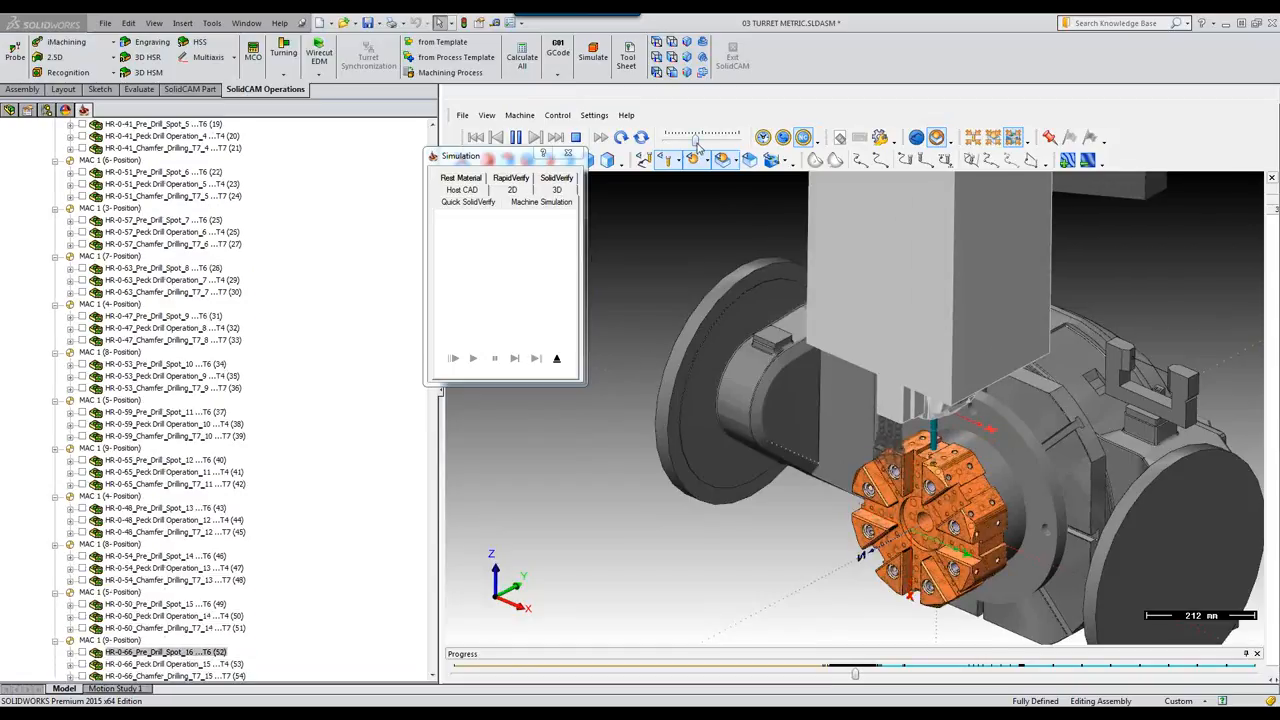
left_click_drag(697, 138, 709, 138)
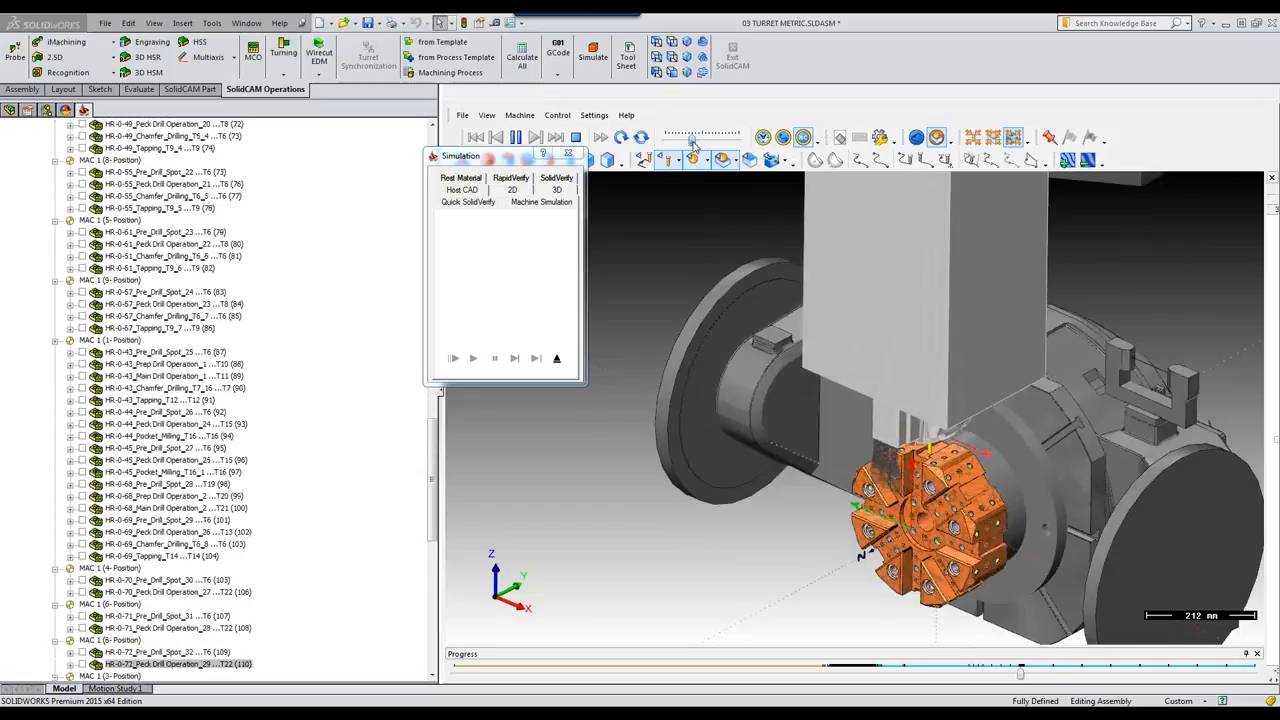
mouse_move(695, 141)
left_mouse_down()
mouse_move(715, 145)
mouse_move(701, 146)
left_mouse_up()
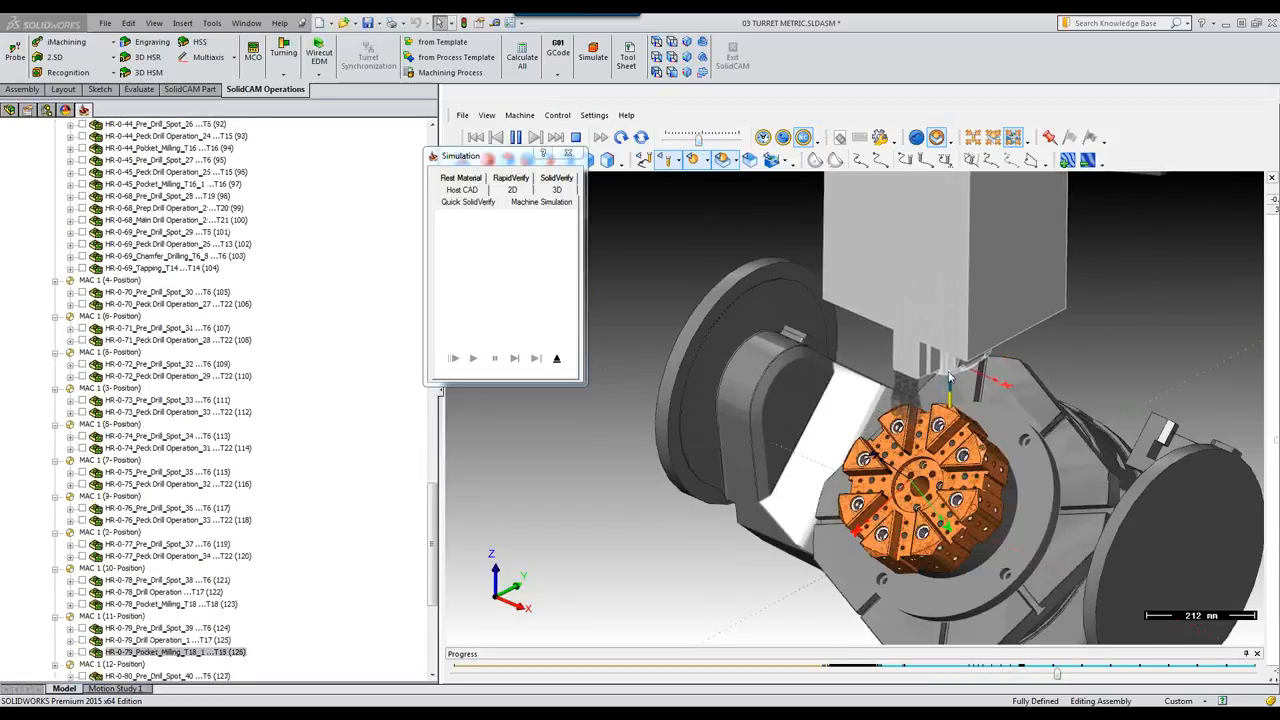
scroll(958, 418, "up", 3)
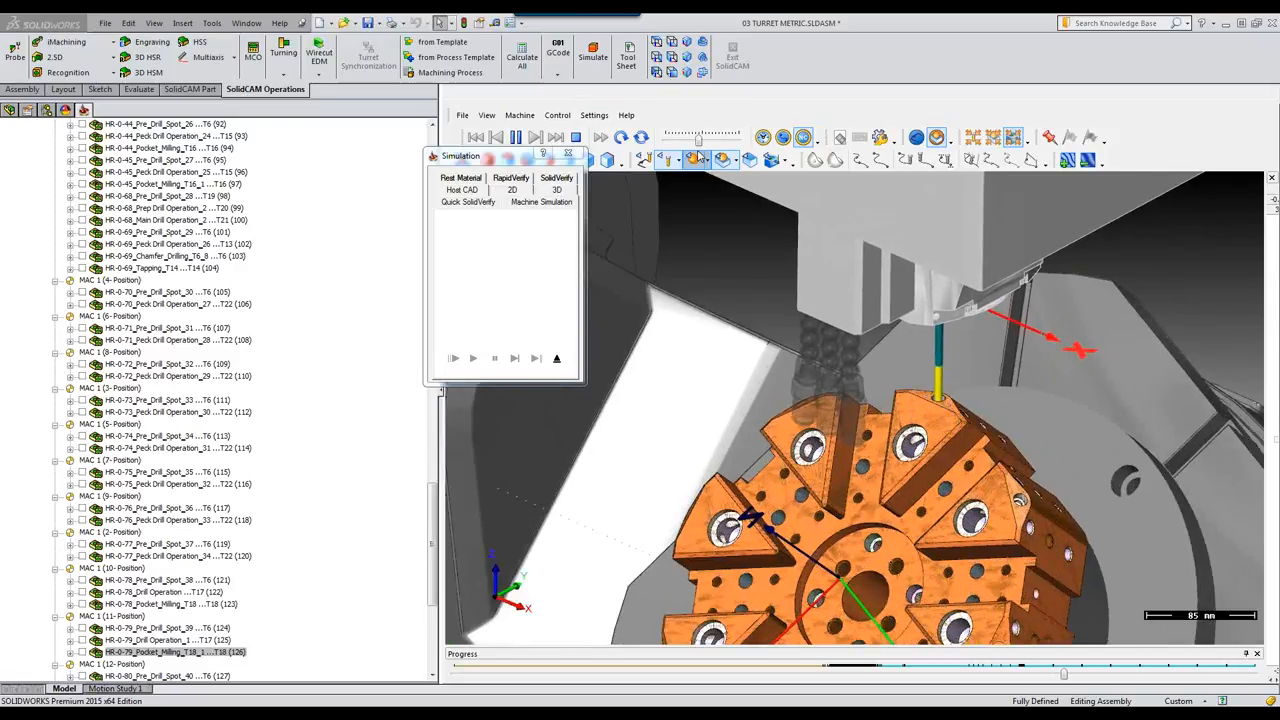
left_click_drag(699, 145, 707, 143)
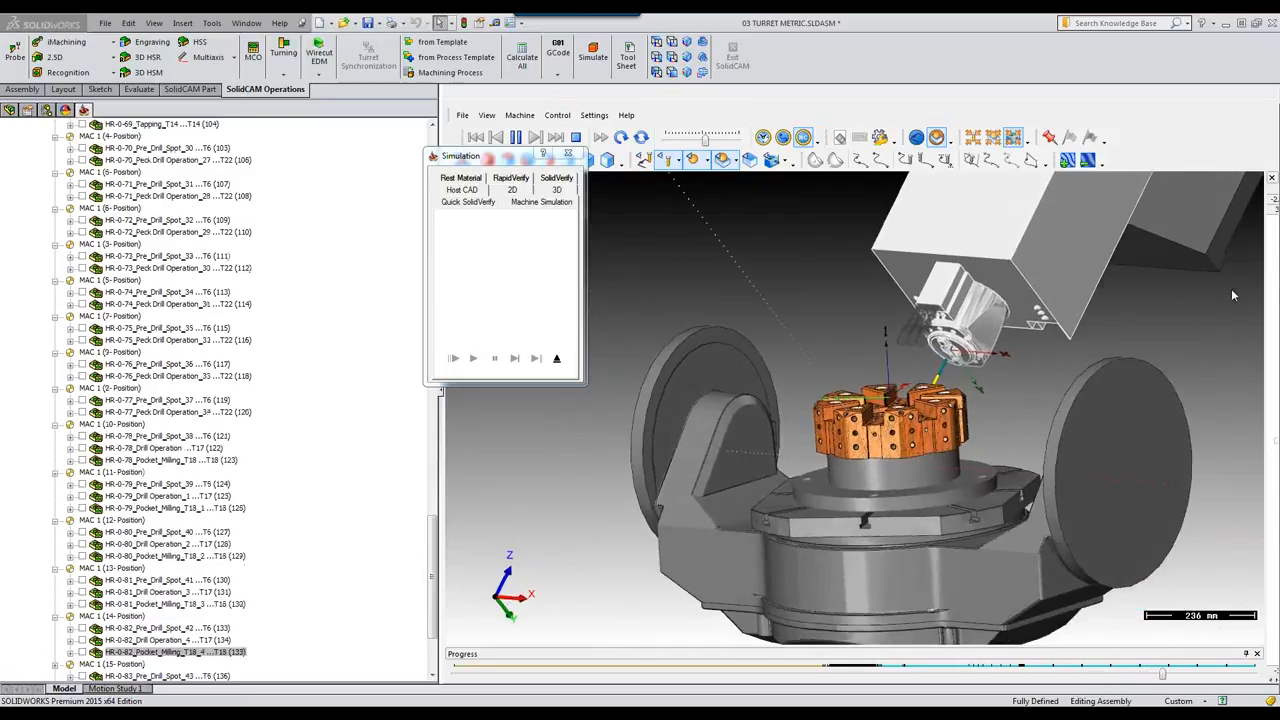
left_click(561, 363)
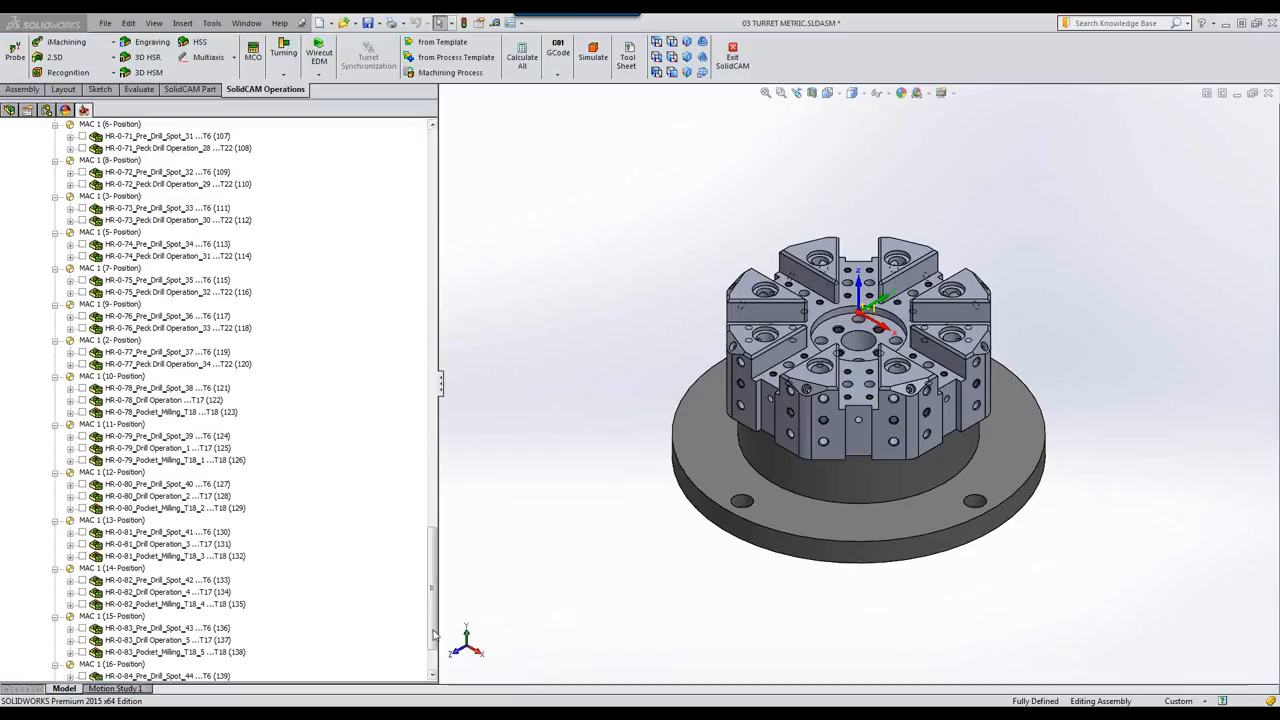
Reopen Holes Recognition + Technology from the turret's operations
left_click_drag(433, 635, 433, 185)
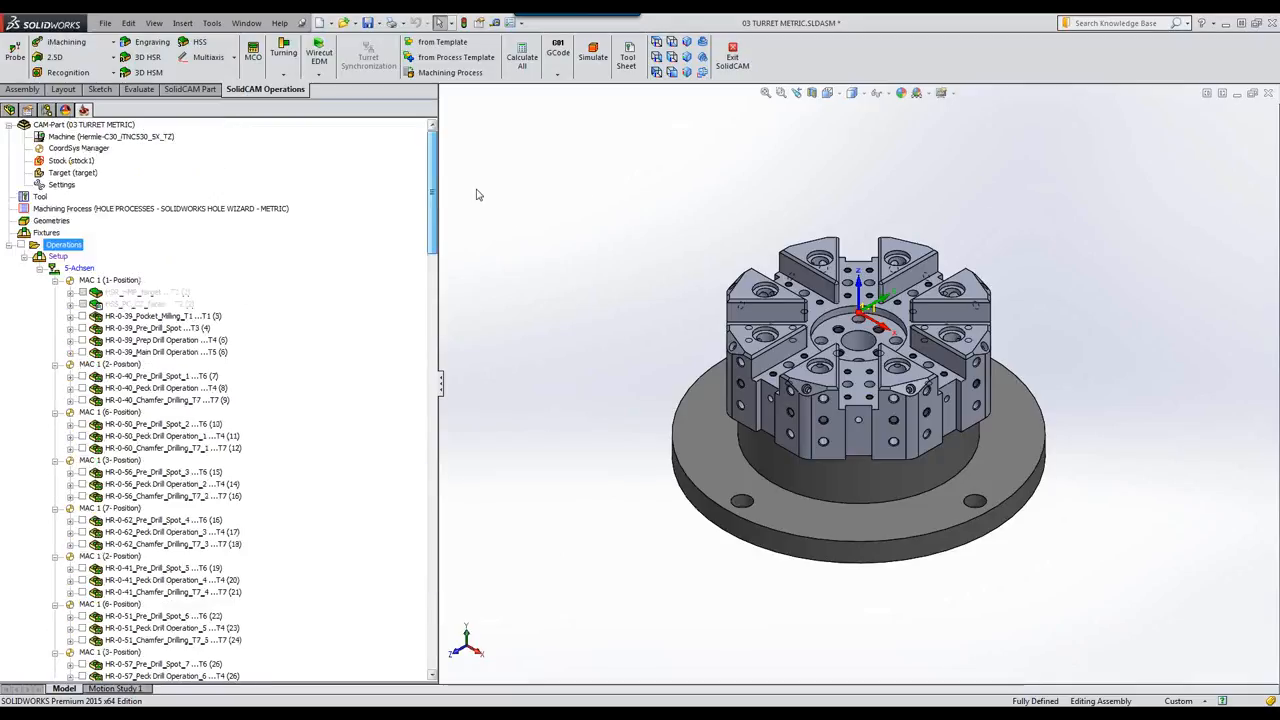
left_click(64, 246)
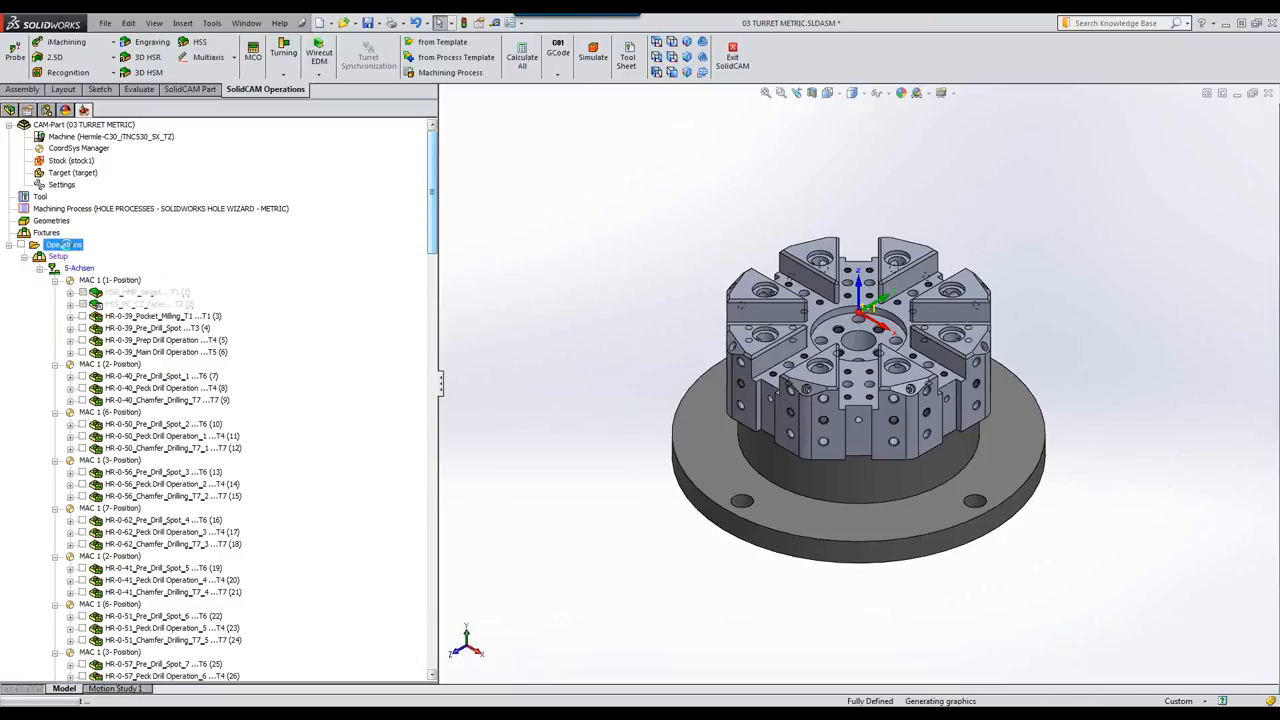
right_click(64, 246)
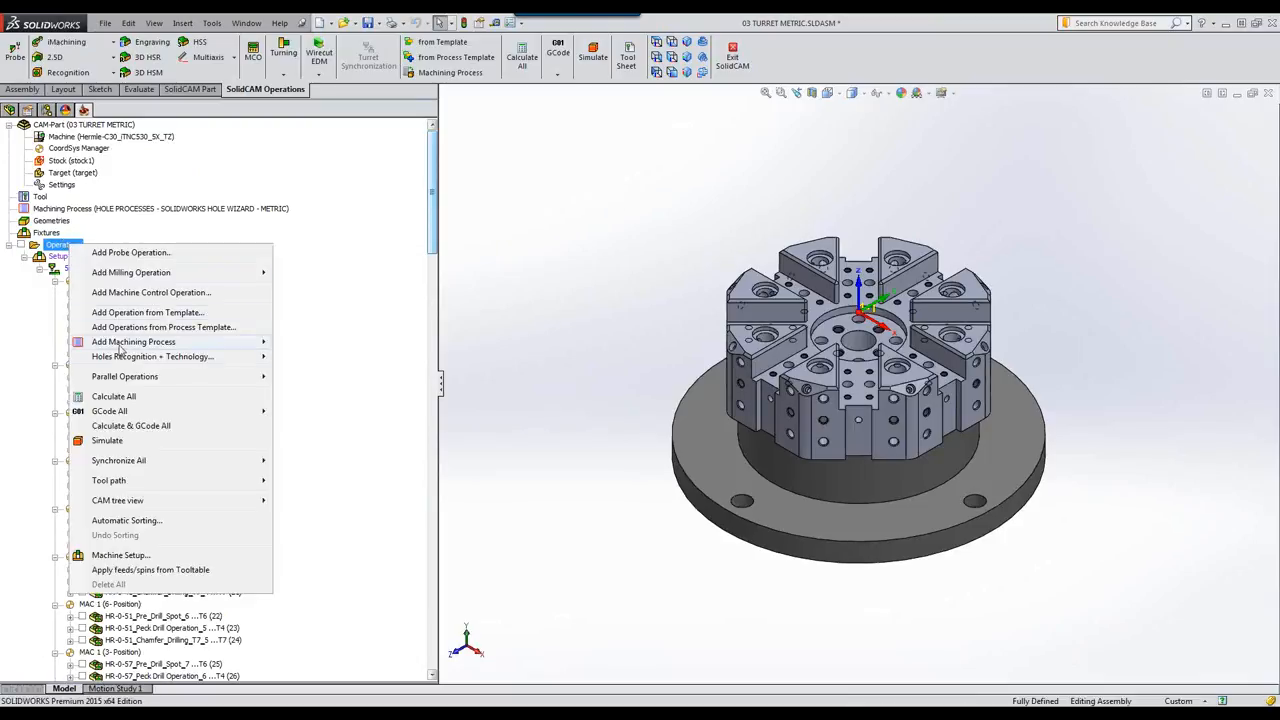
mouse_move(125, 358)
left_click(318, 357)
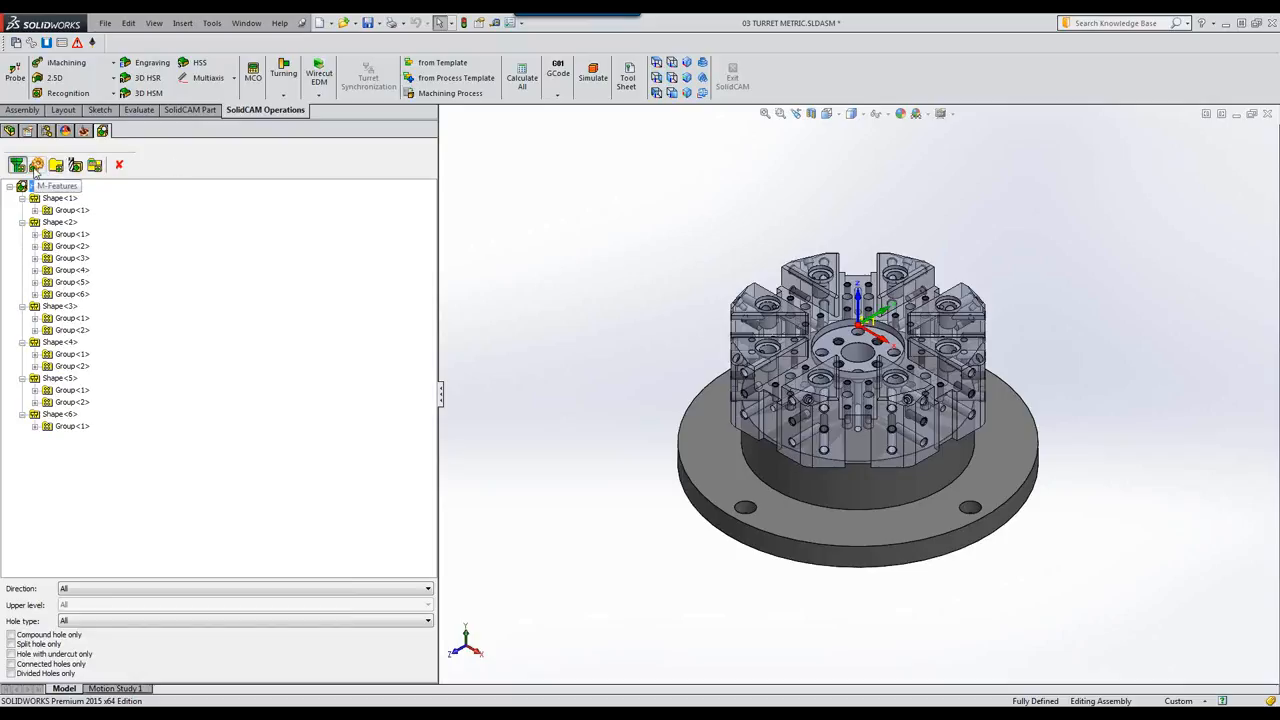
Examine Group<1> of Shape<1> in the M-features, compare it with the feature set, and return to the hole features
left_click(35, 166)
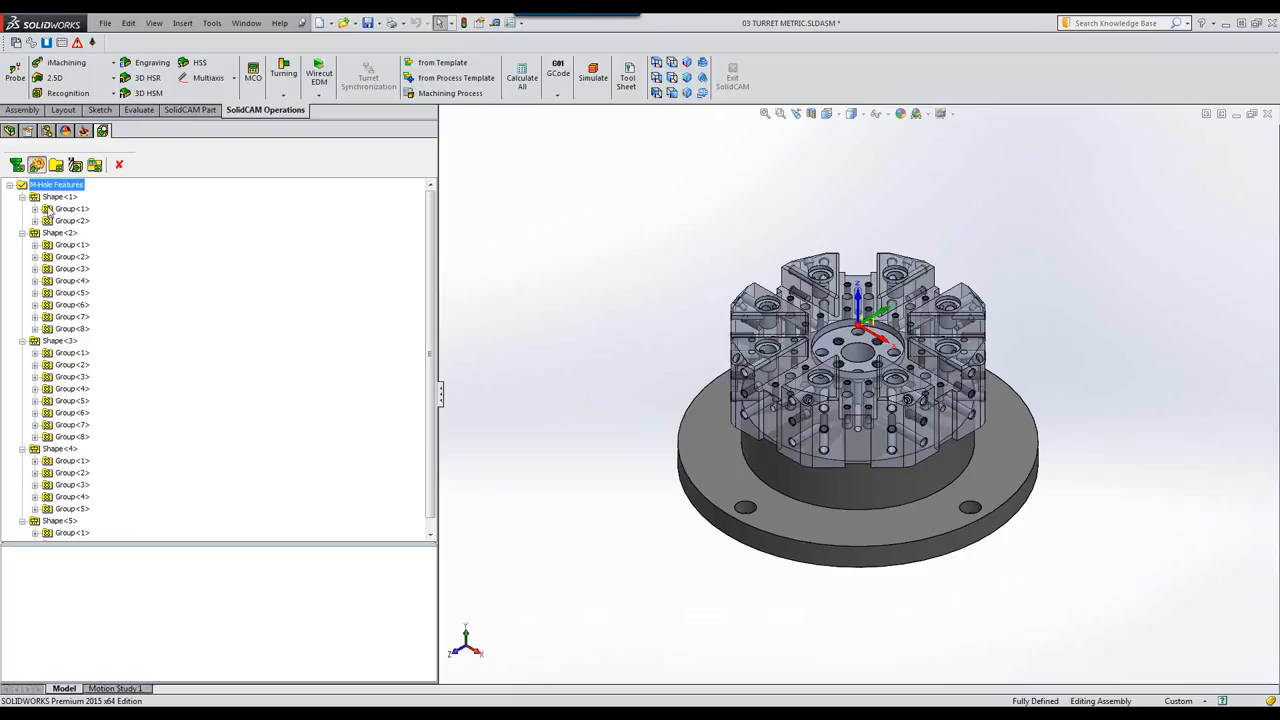
left_click(50, 209)
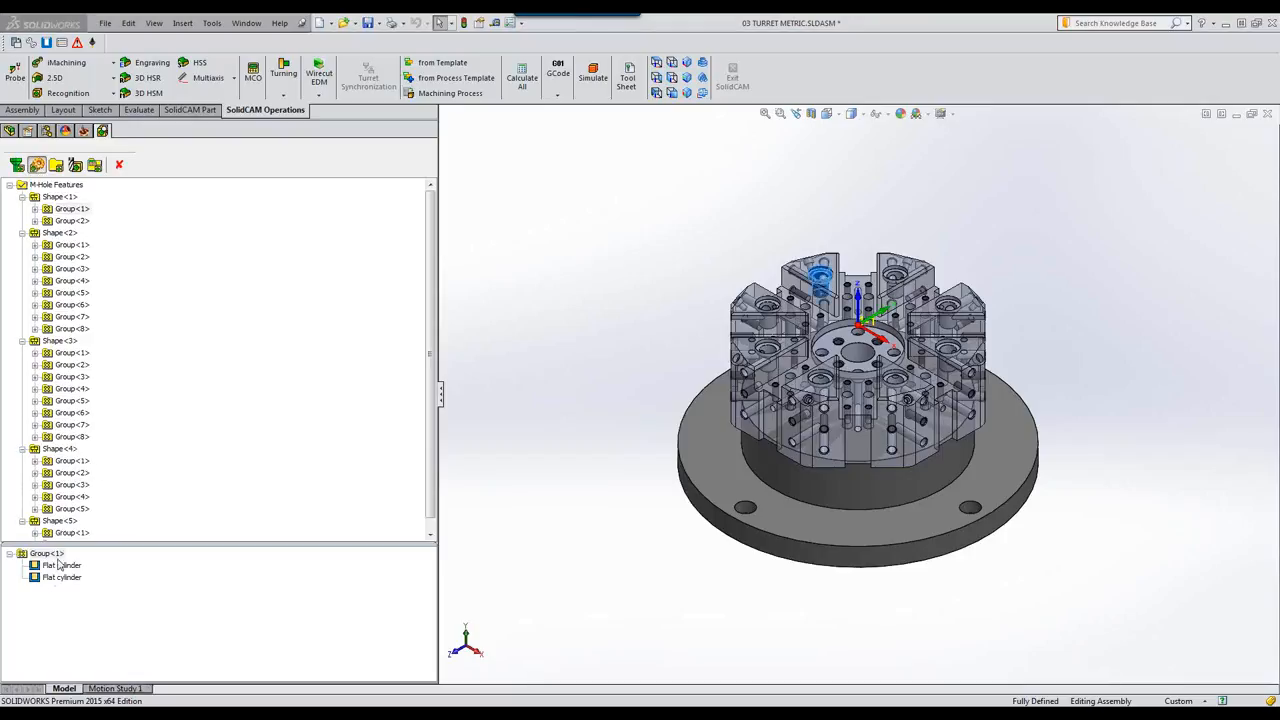
left_click(56, 167)
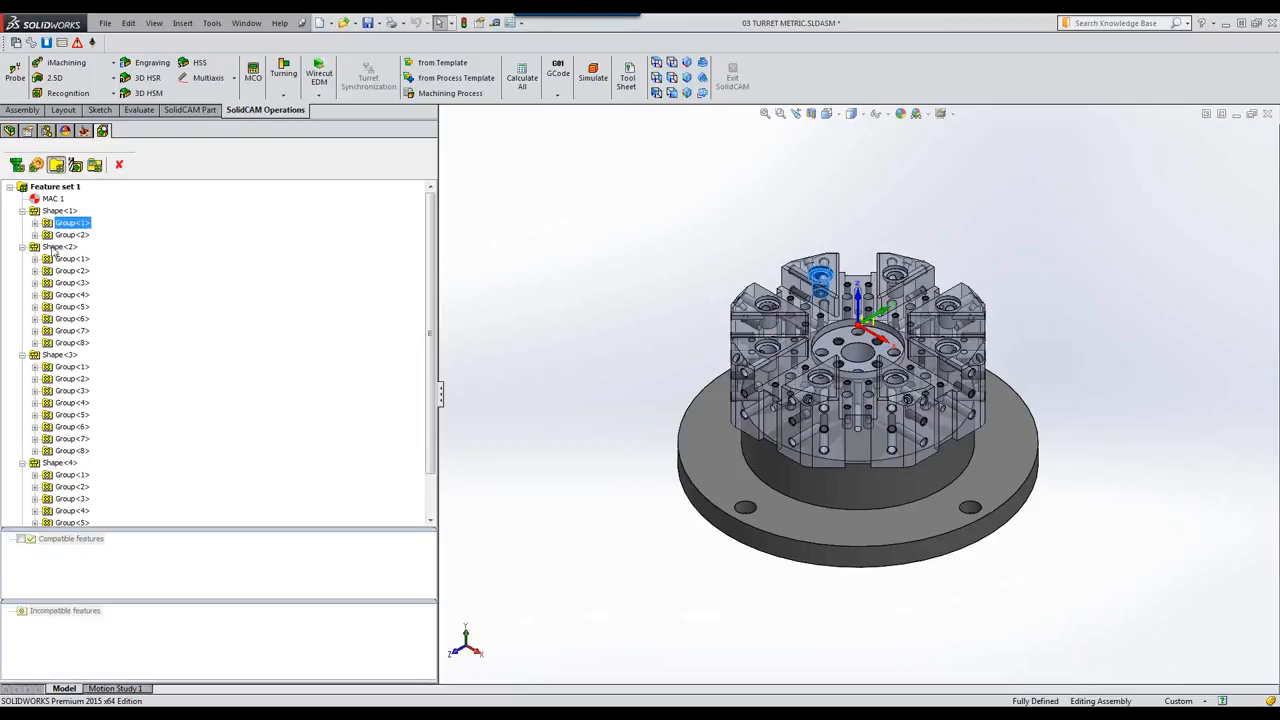
left_click(18, 170)
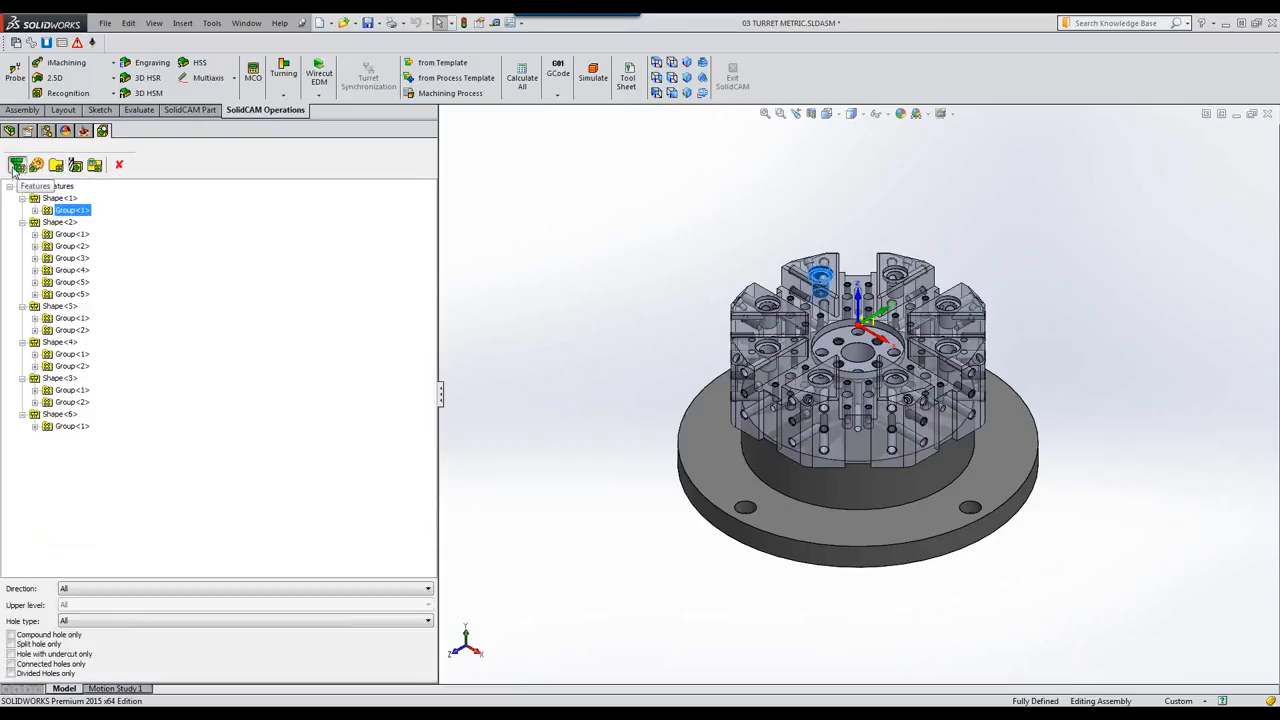